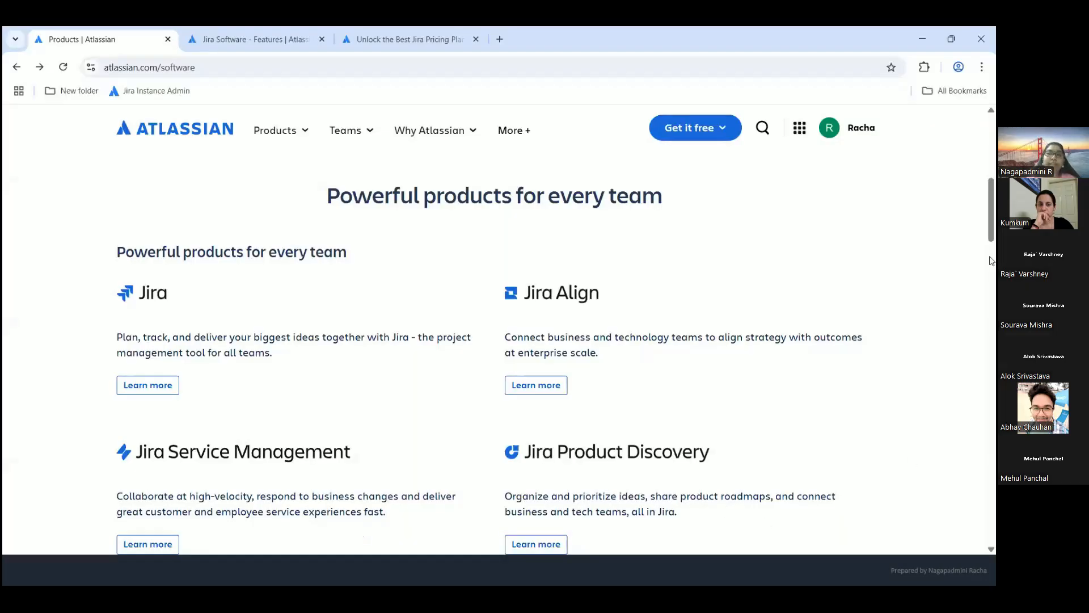
# Open the full listing of all Atlassian products.
pyautogui.scroll(5, 989, 177)
pyautogui.scroll(1, 988, 173)
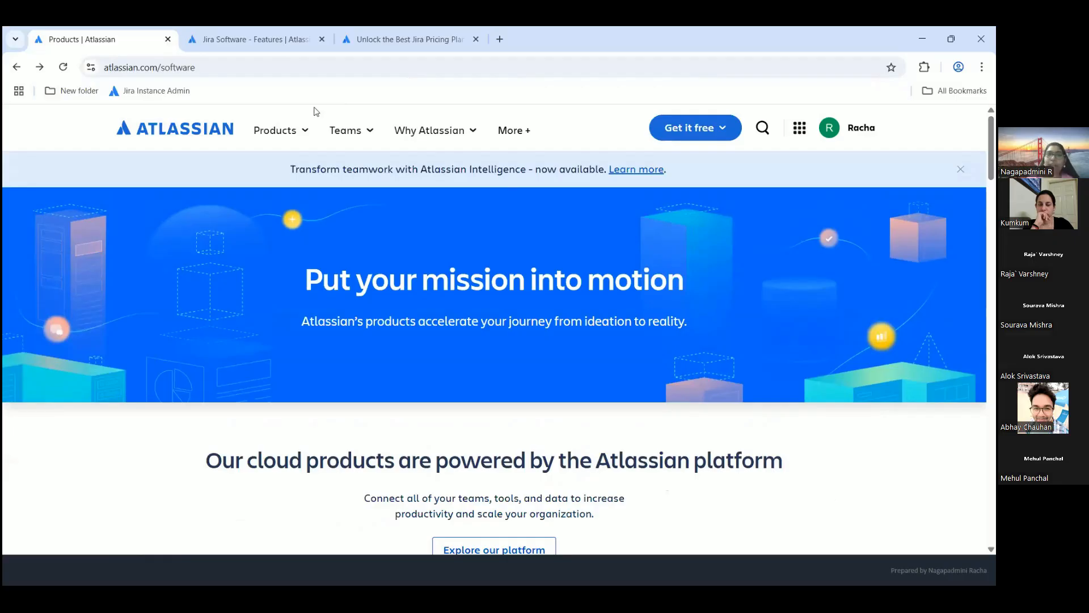
pyautogui.moveTo(307, 124)
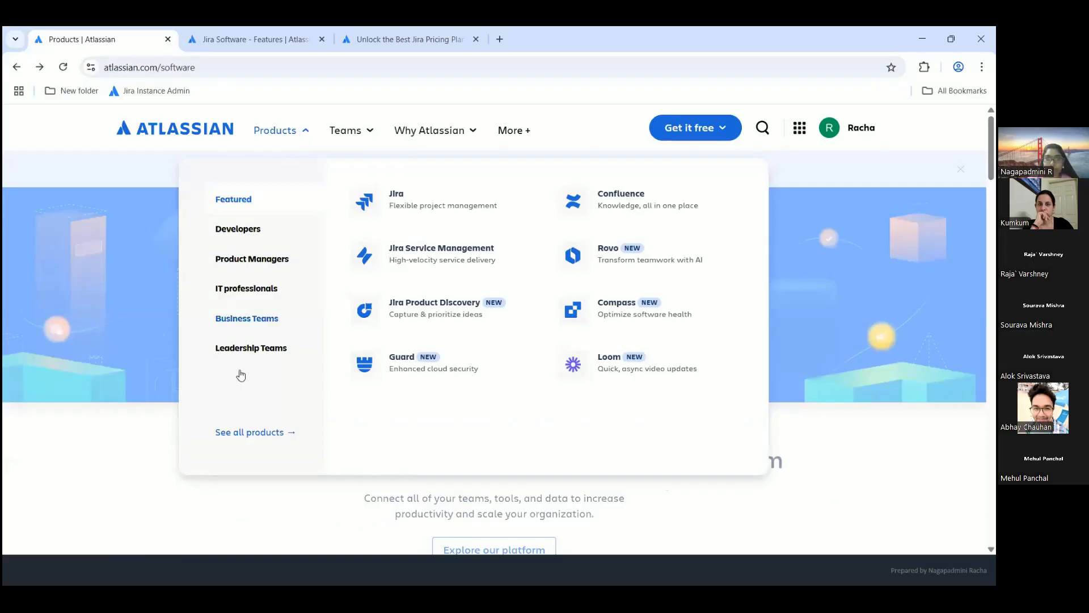
pyautogui.click(250, 432)
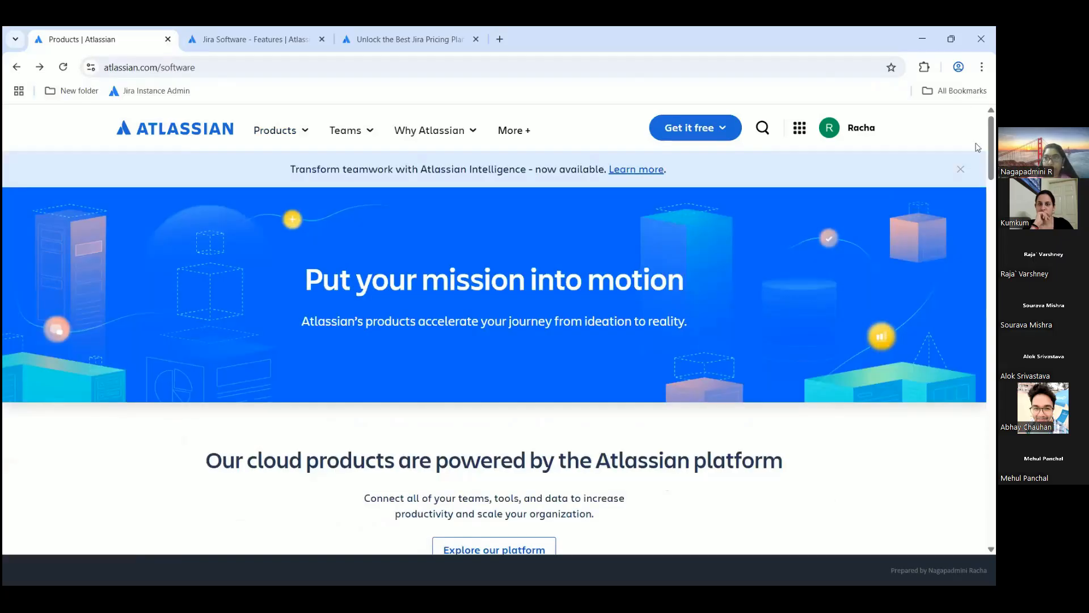
# Look through the Atlassian product catalogue, from Jira and Jira Service Management through the collaboration and code tools, and return to the Jira entries.
pyautogui.scroll(-5, 494, 351)
pyautogui.moveTo(993, 217); pyautogui.dragTo(993, 221)
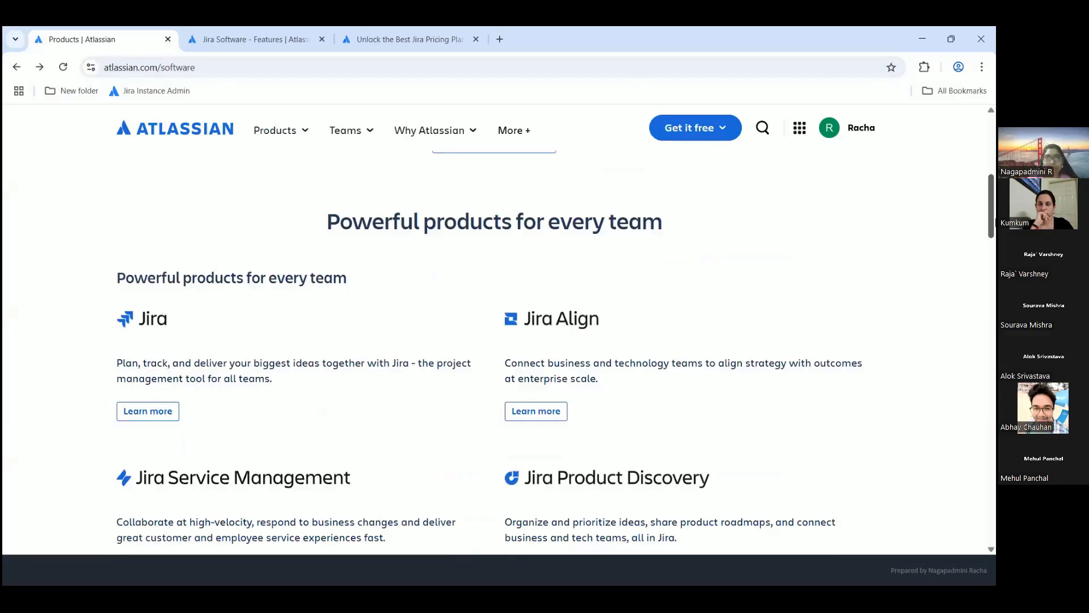
pyautogui.moveTo(993, 222); pyautogui.dragTo(993, 233)
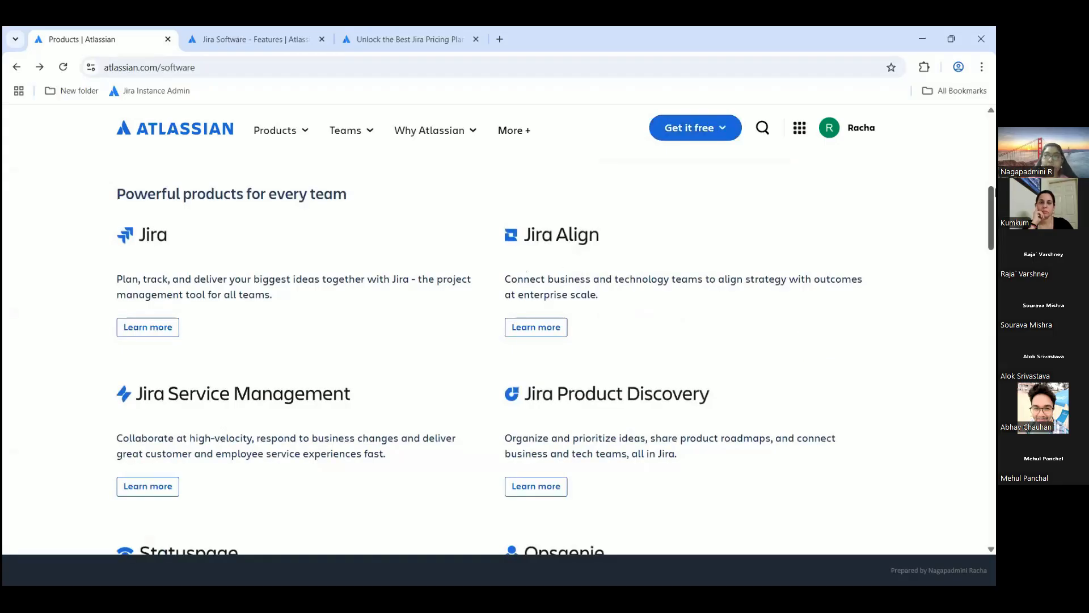
pyautogui.scroll(-1, 993, 213)
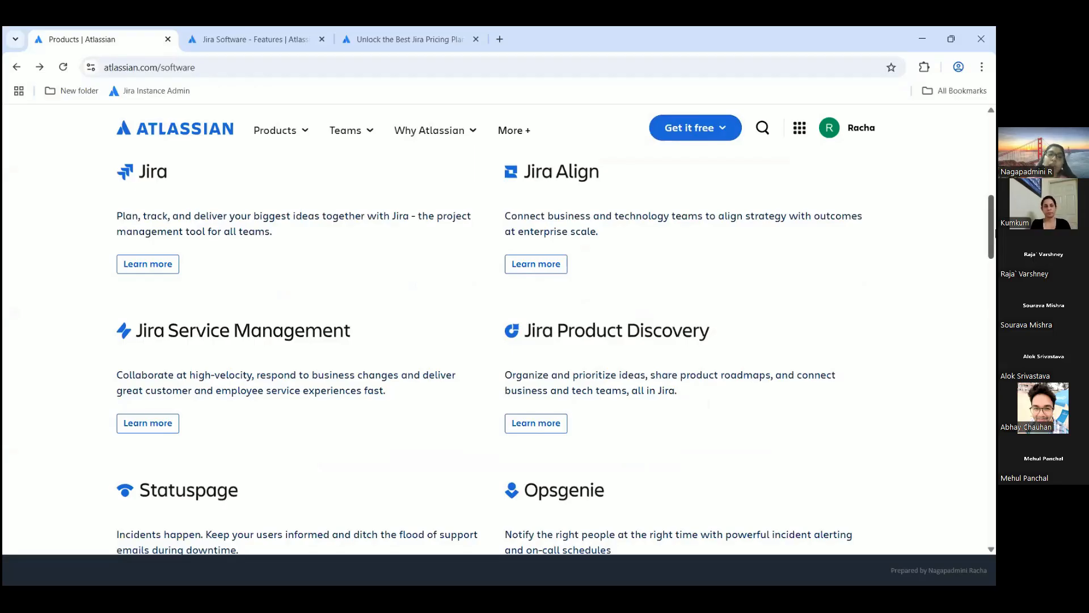
pyautogui.moveTo(992, 236); pyautogui.dragTo(992, 311)
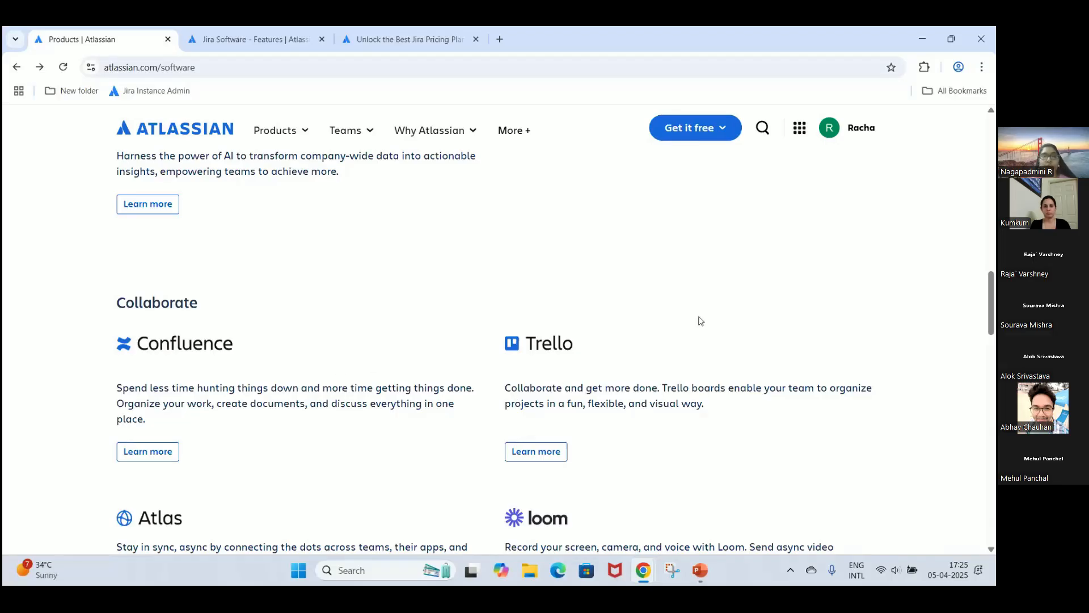
pyautogui.moveTo(991, 305); pyautogui.dragTo(996, 387)
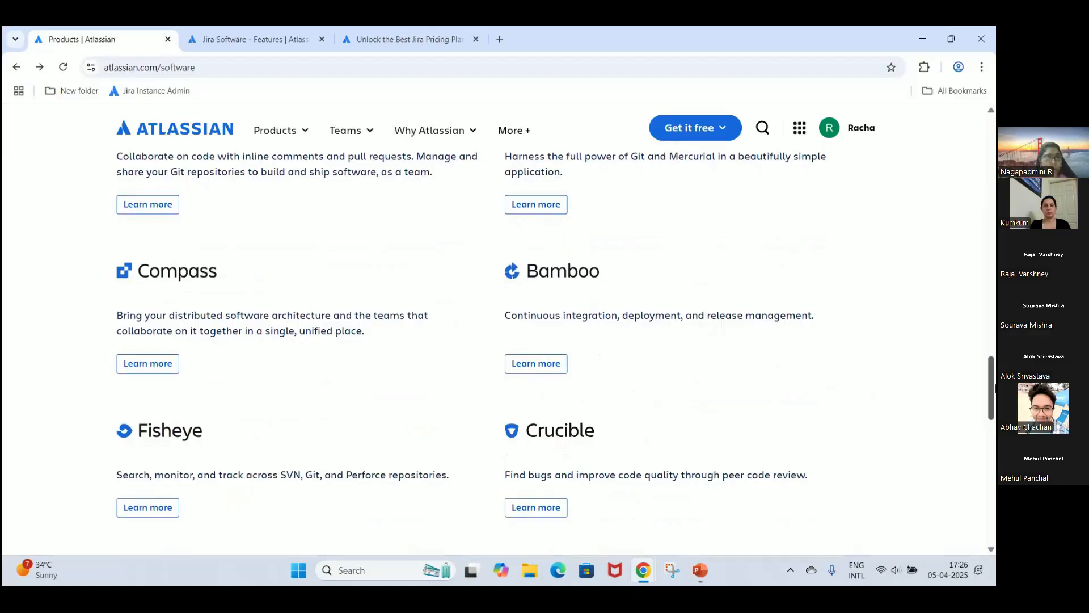
pyautogui.moveTo(996, 388); pyautogui.dragTo(995, 222)
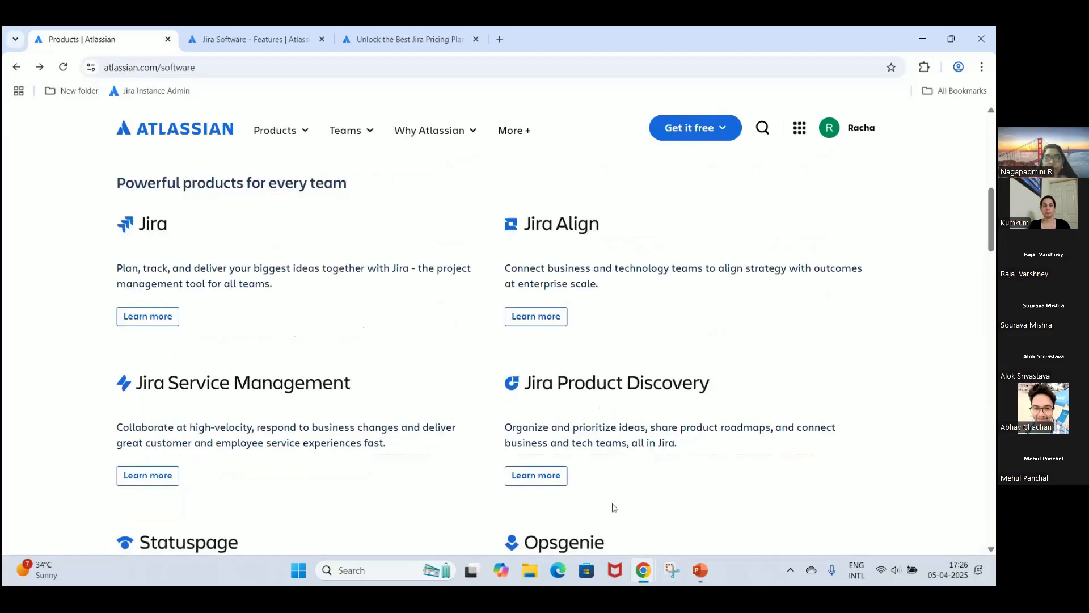
# Switch to the Zoom meeting window, read the recent chat messages, and return to the Atlassian products page.
pyautogui.moveTo(644, 571)
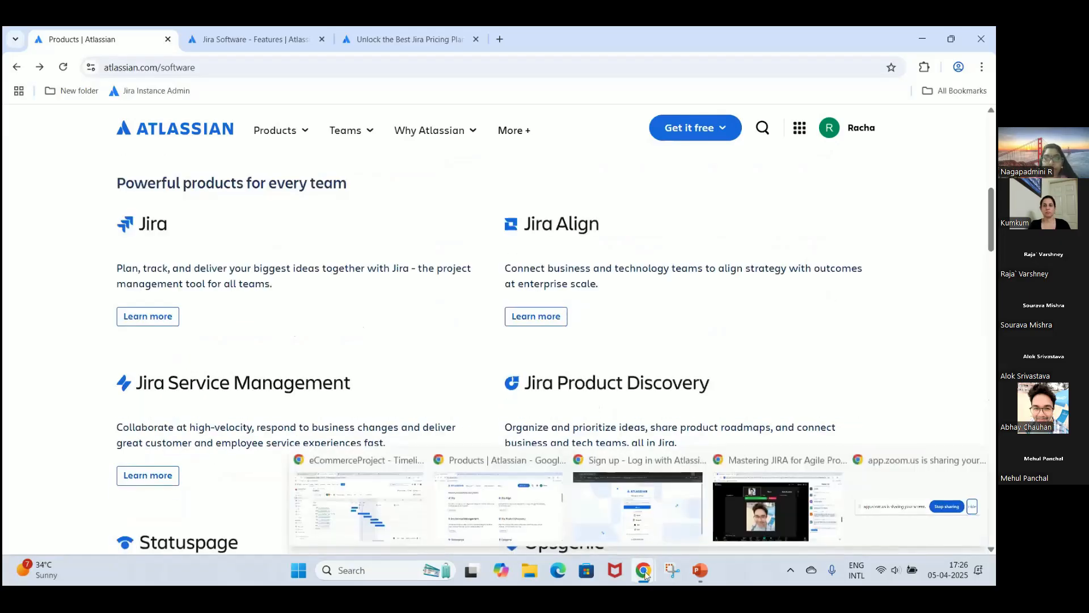
pyautogui.click(785, 511)
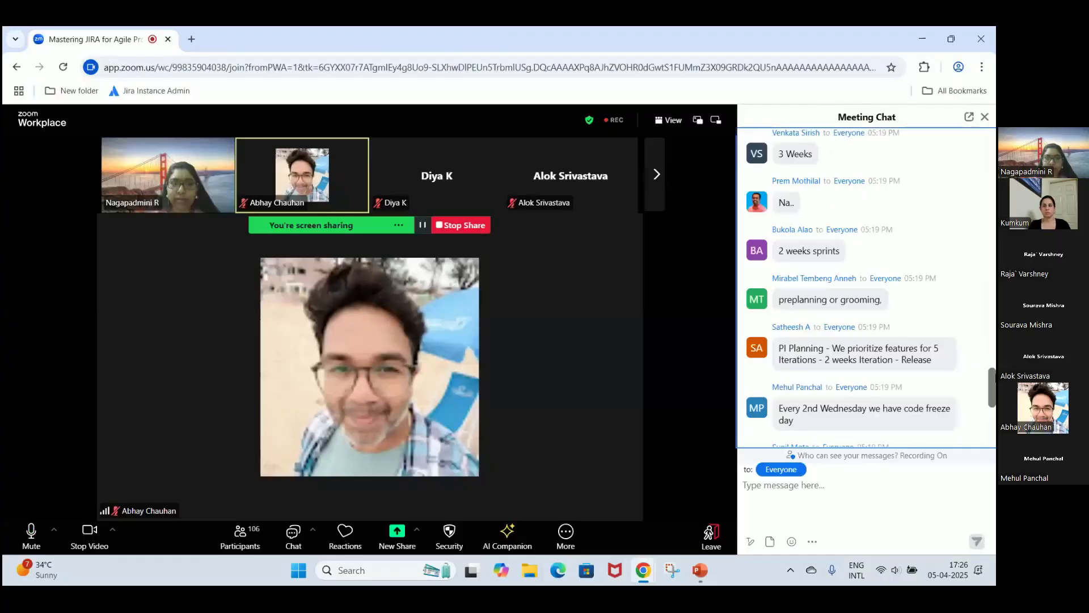
pyautogui.scroll(-5, 994, 391)
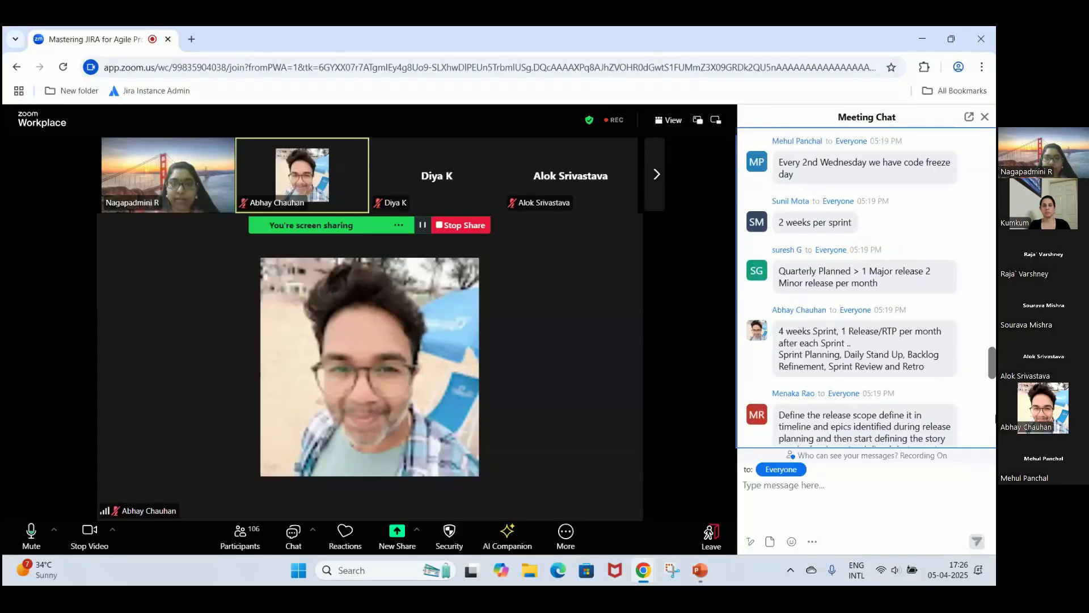
pyautogui.hotkey('alt', 'Tab')
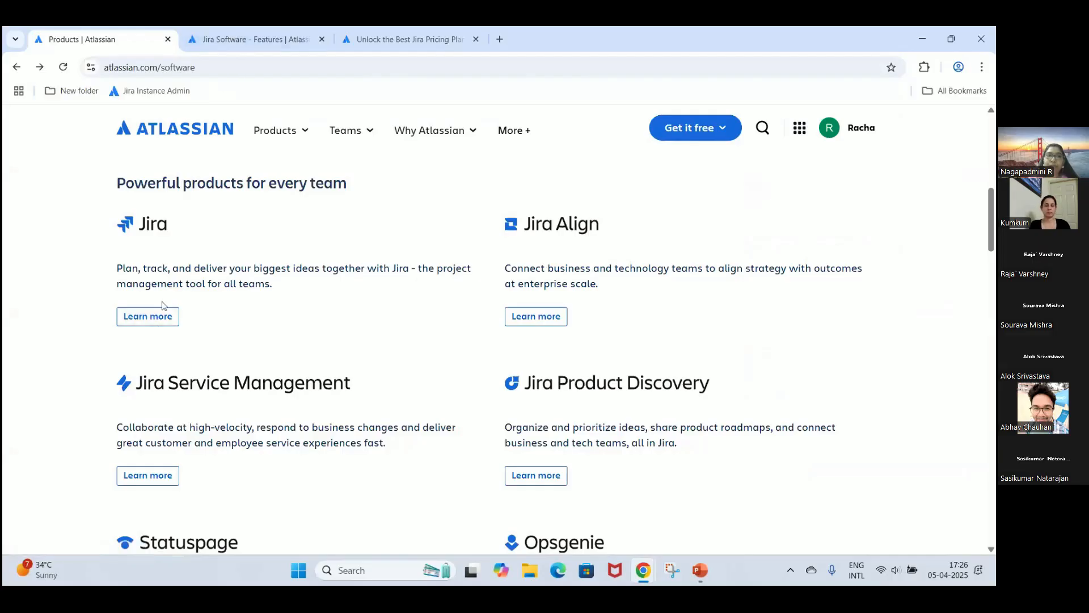
# Open the Jira pricing page and review the Free and Standard plans and the features included in each plan.
pyautogui.click(220, 31)
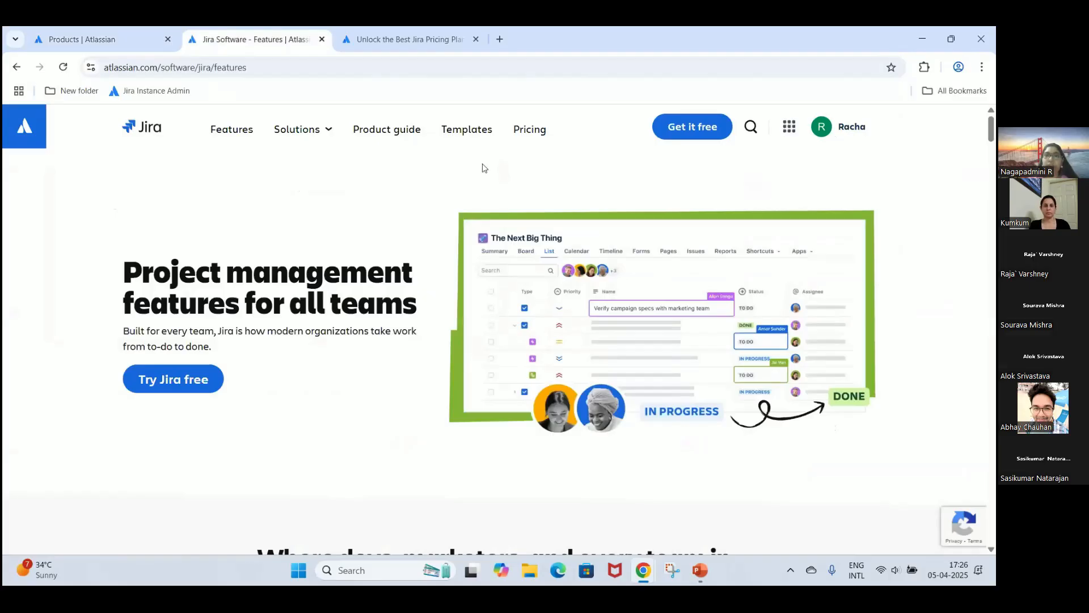
pyautogui.click(526, 131)
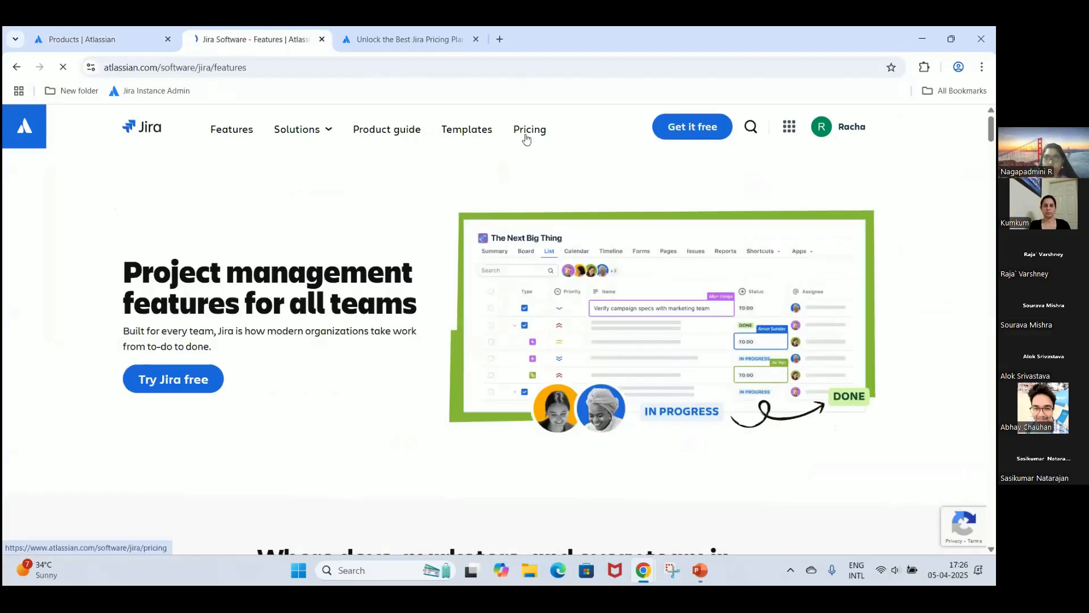
pyautogui.click(408, 40)
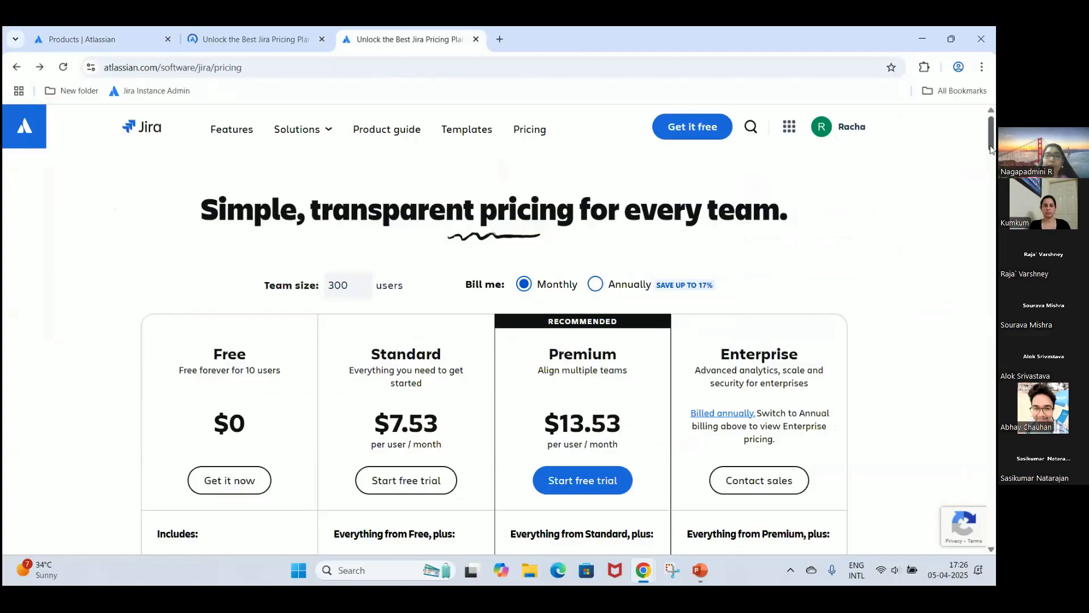
pyautogui.moveTo(992, 149); pyautogui.dragTo(993, 161)
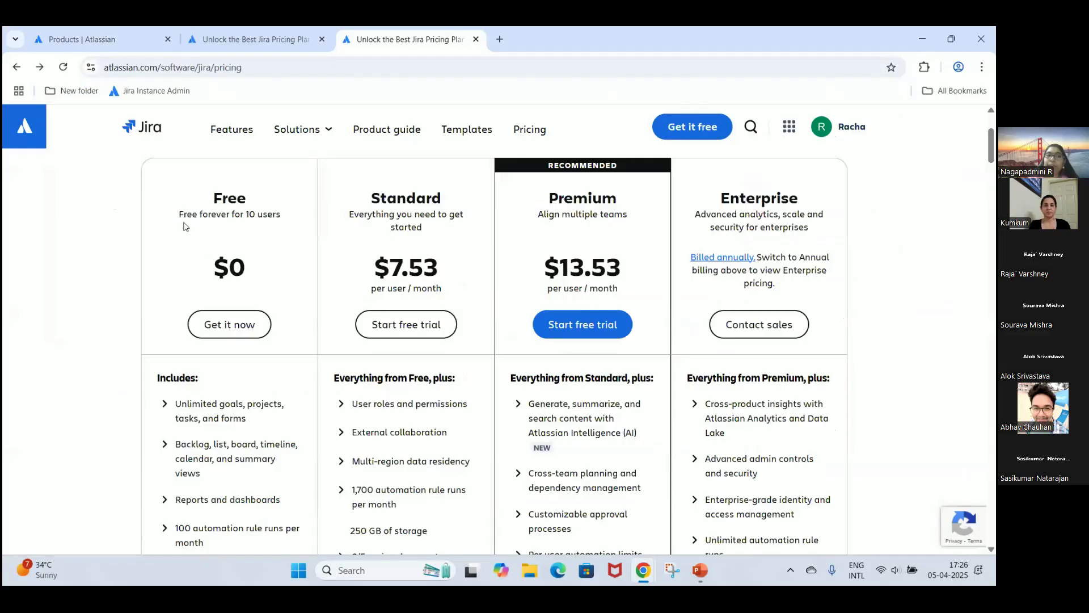
pyautogui.moveTo(180, 215); pyautogui.dragTo(285, 219)
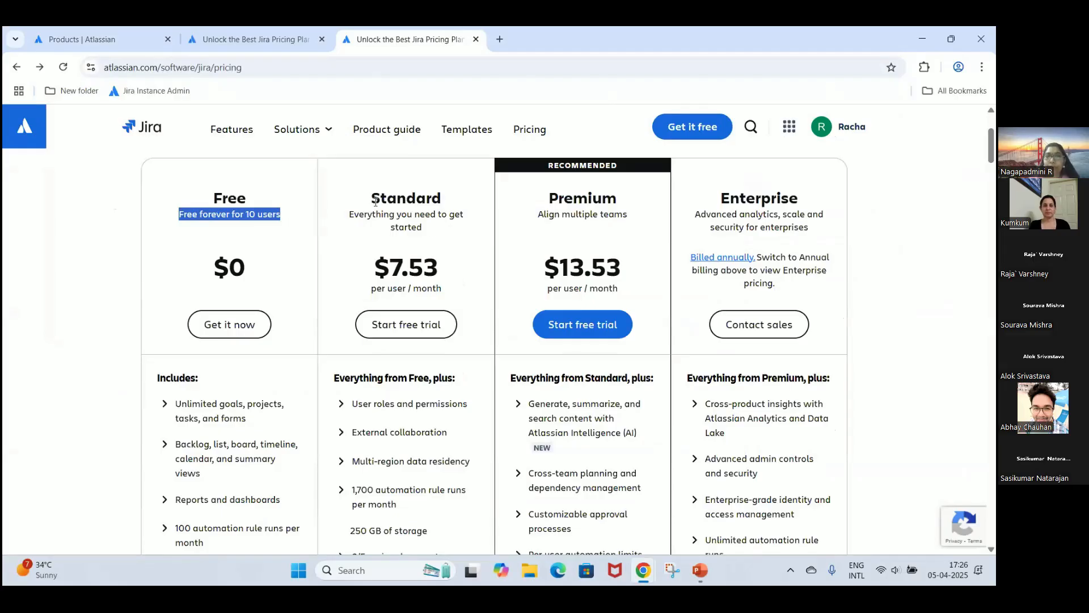
pyautogui.moveTo(375, 199); pyautogui.dragTo(452, 263)
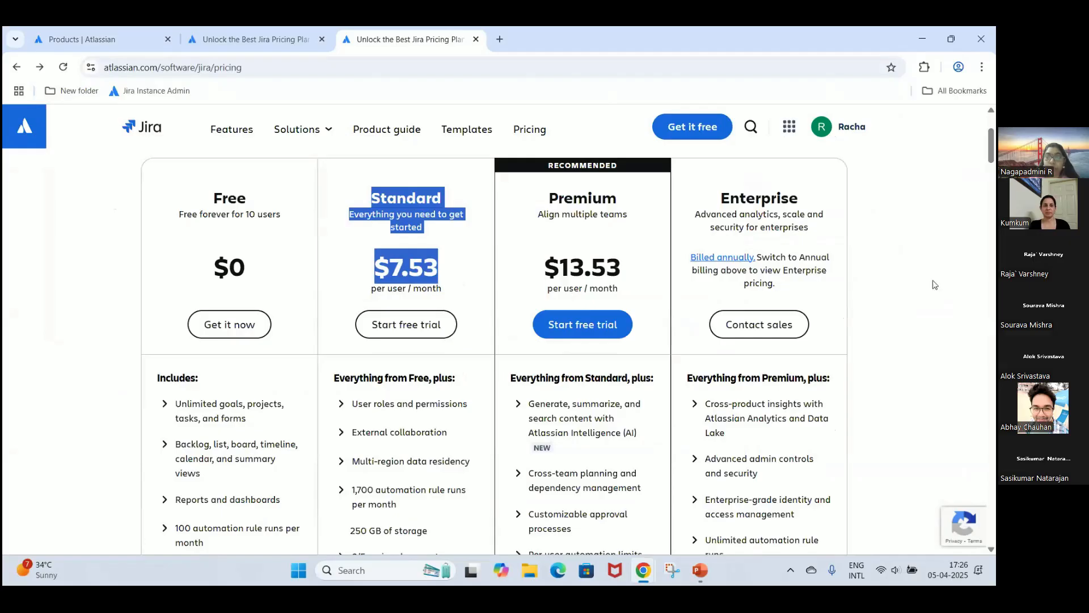
pyautogui.scroll(-3, 993, 154)
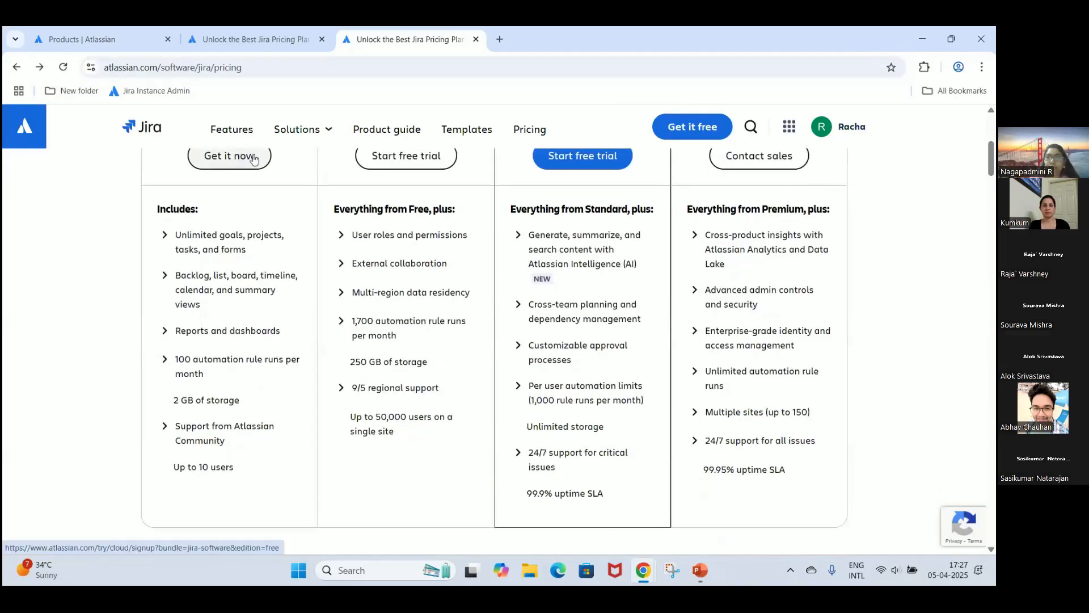
# View the Atlassian sign-up page, and open the Profile and visibility settings of the signed-in Atlassian account.
pyautogui.moveTo(642, 572)
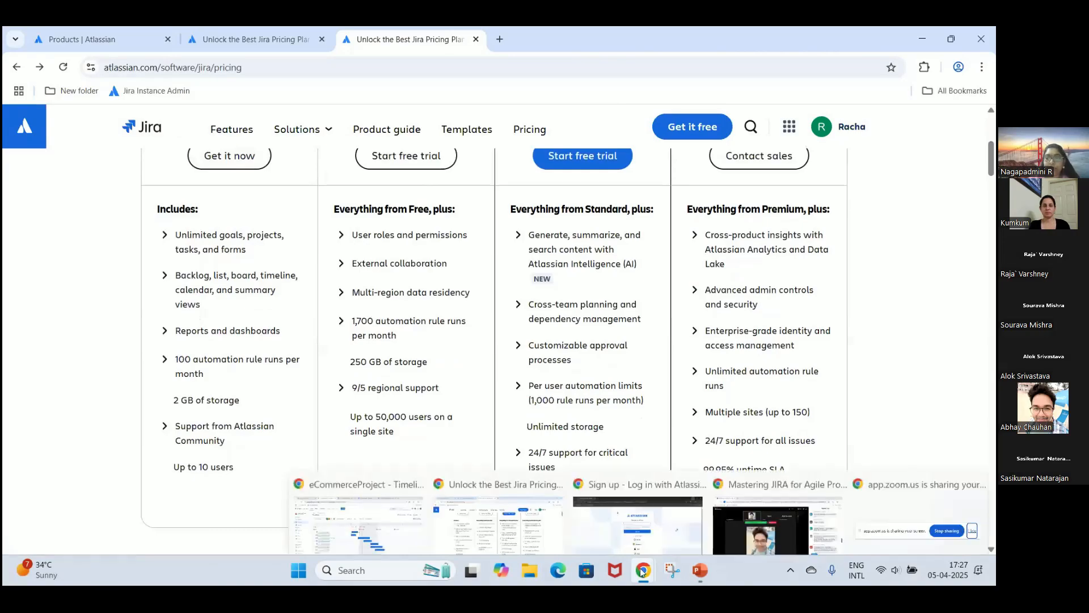
pyautogui.click(658, 509)
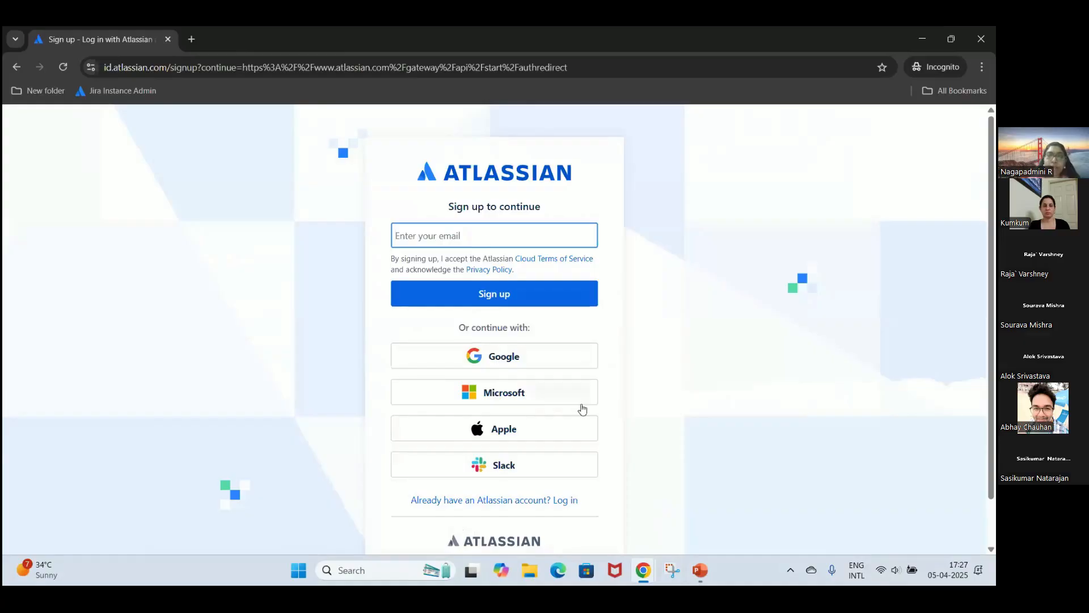
pyautogui.moveTo(644, 573)
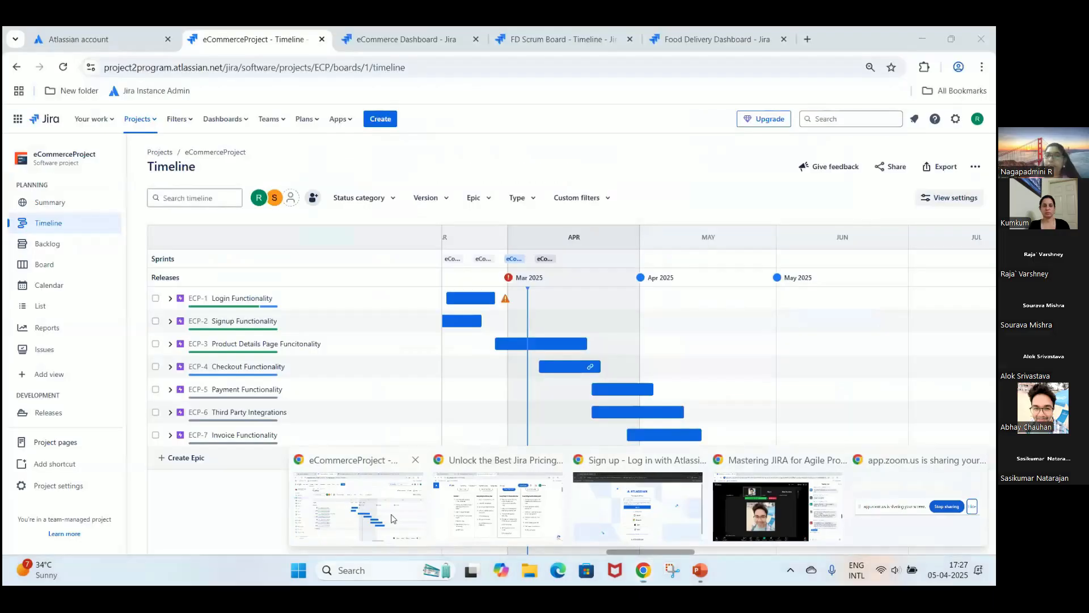
pyautogui.click(392, 518)
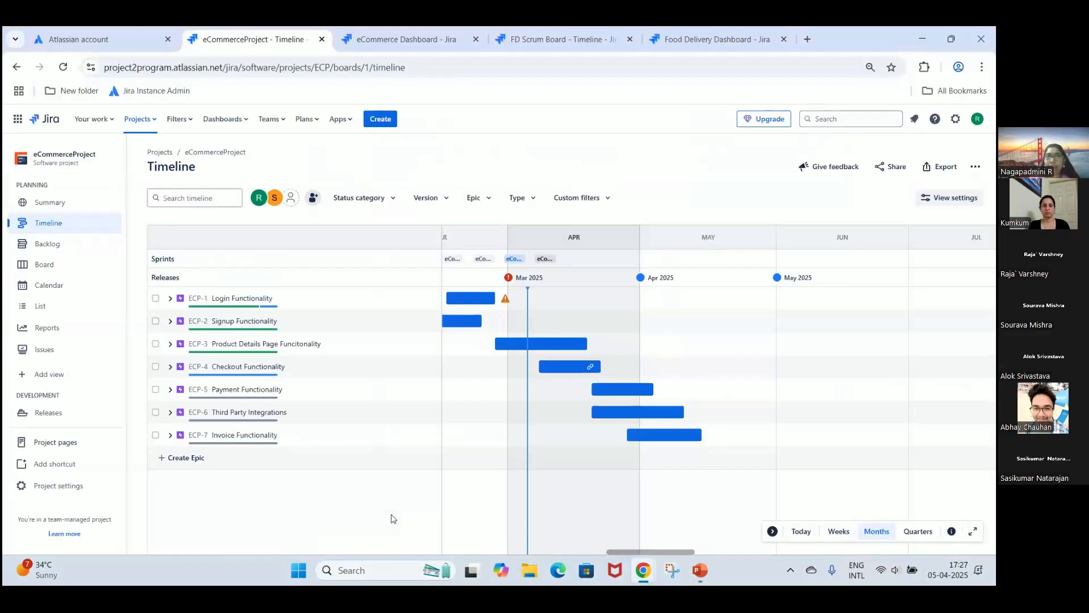
pyautogui.click(44, 32)
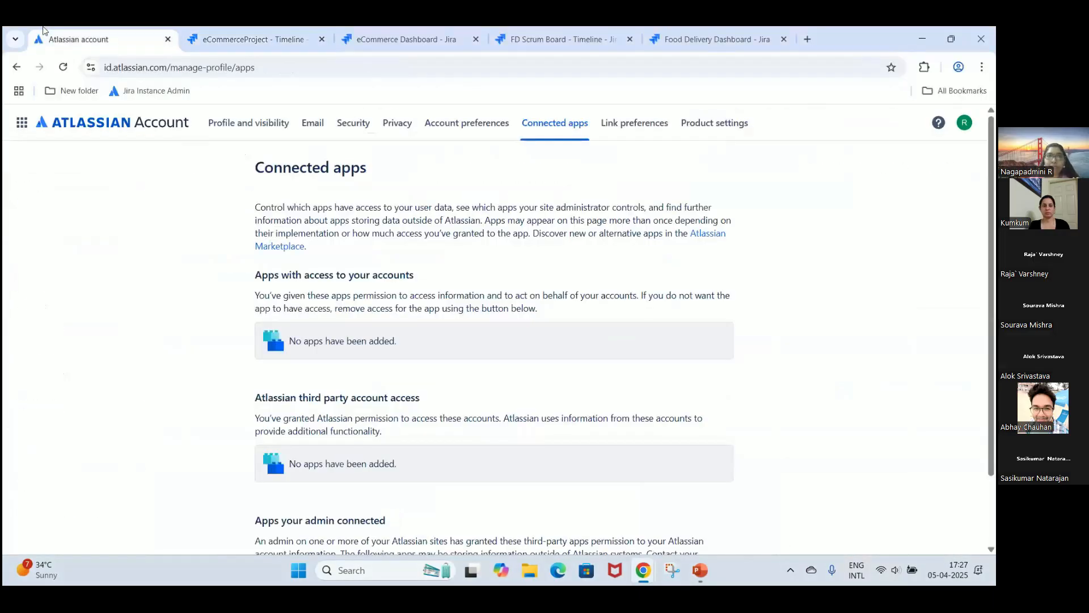
pyautogui.click(232, 132)
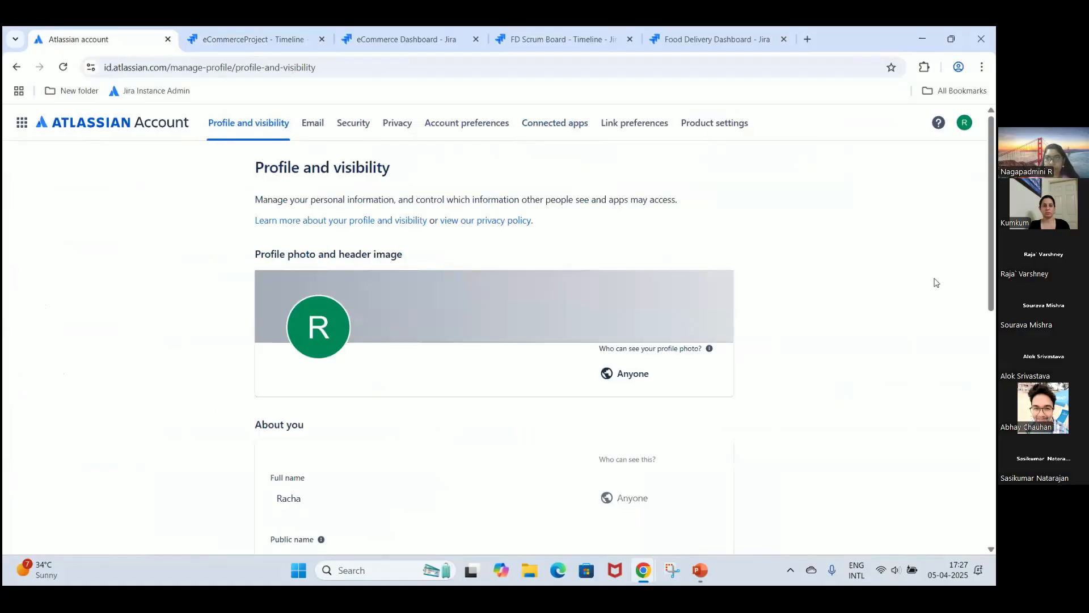
pyautogui.click(270, 41)
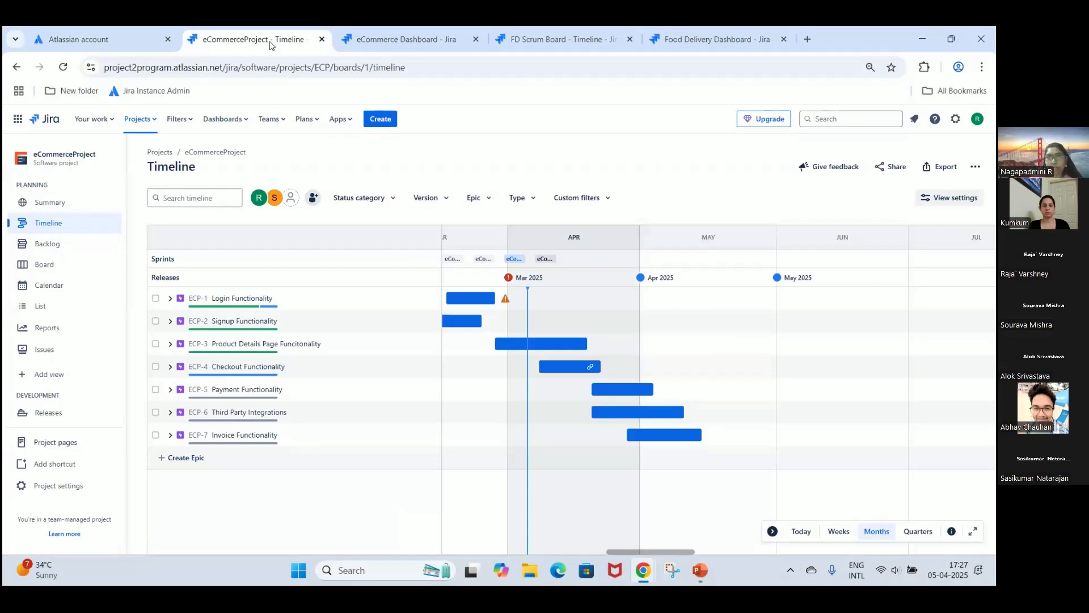
pyautogui.click(227, 69)
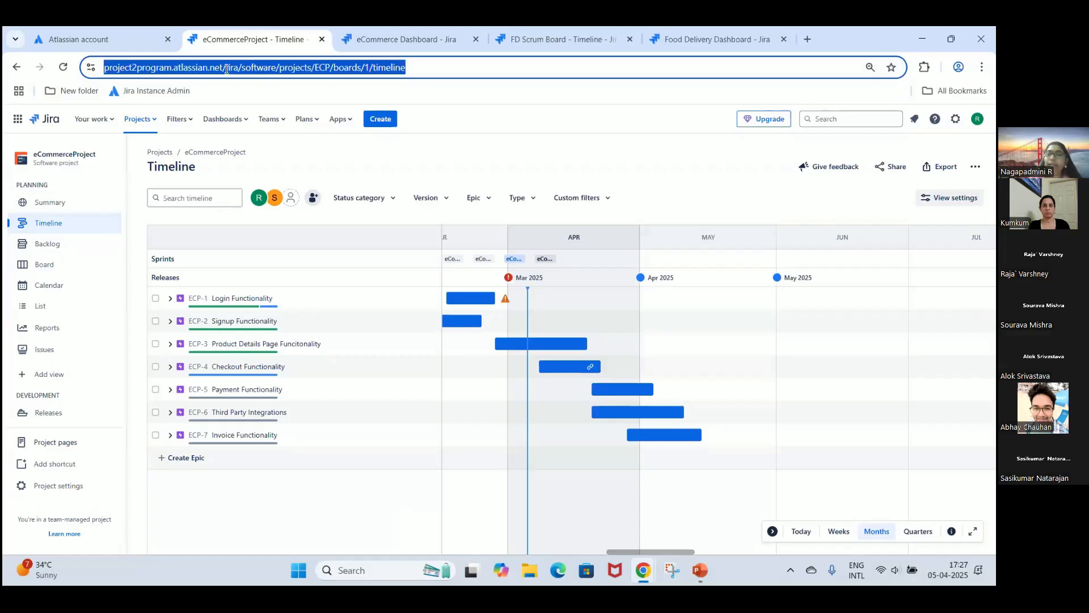
pyautogui.click(226, 69)
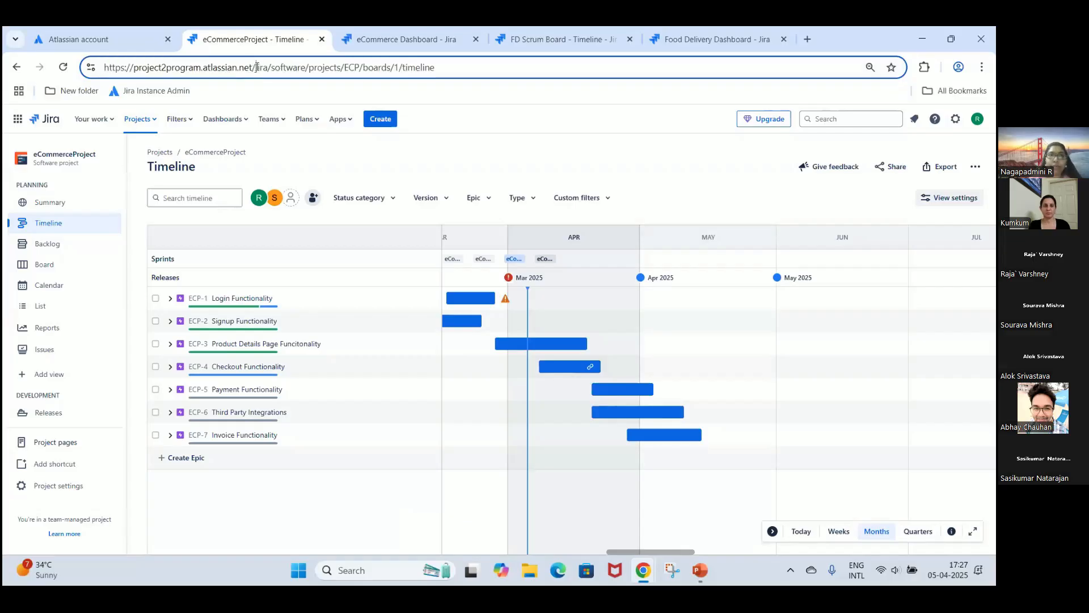
pyautogui.moveTo(255, 69); pyautogui.dragTo(98, 78)
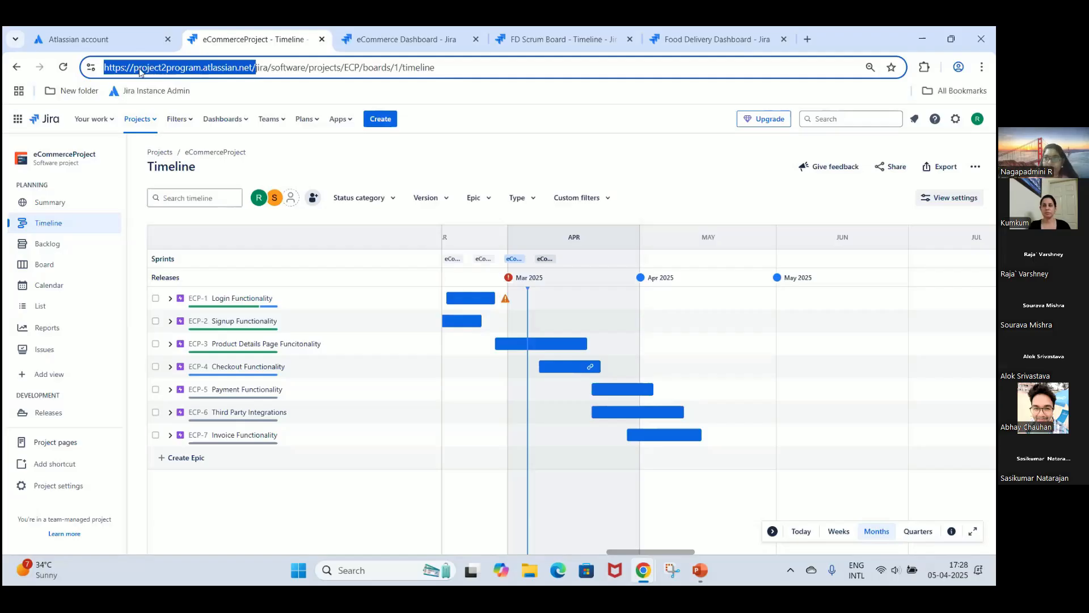
# View the Atlassian apps available from the Jira site, highlight the page URL again, and close the app list.
pyautogui.click(17, 127)
pyautogui.click(17, 121)
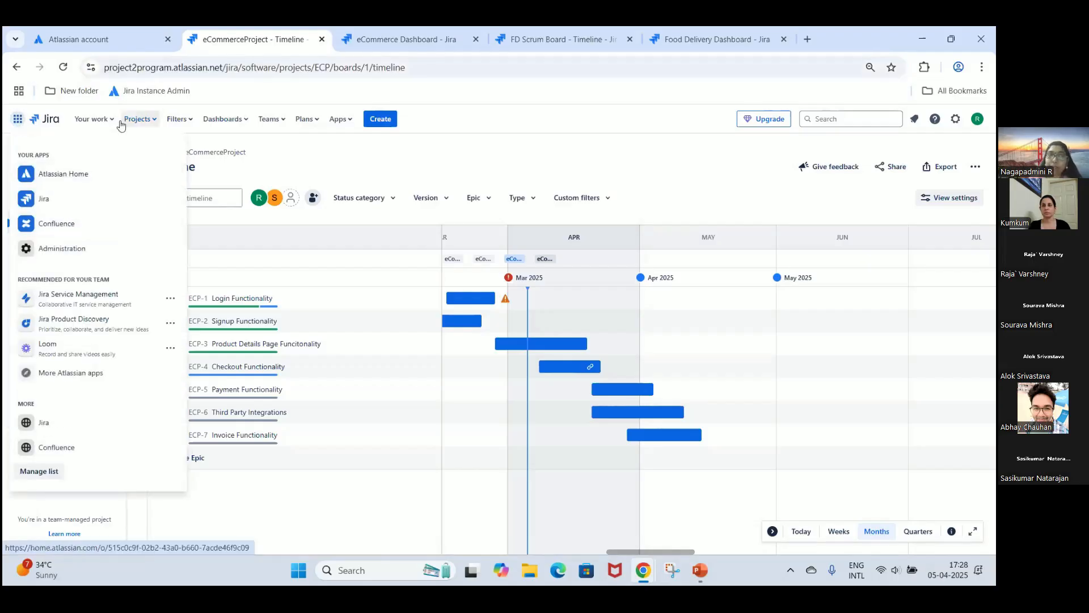
pyautogui.click(110, 69)
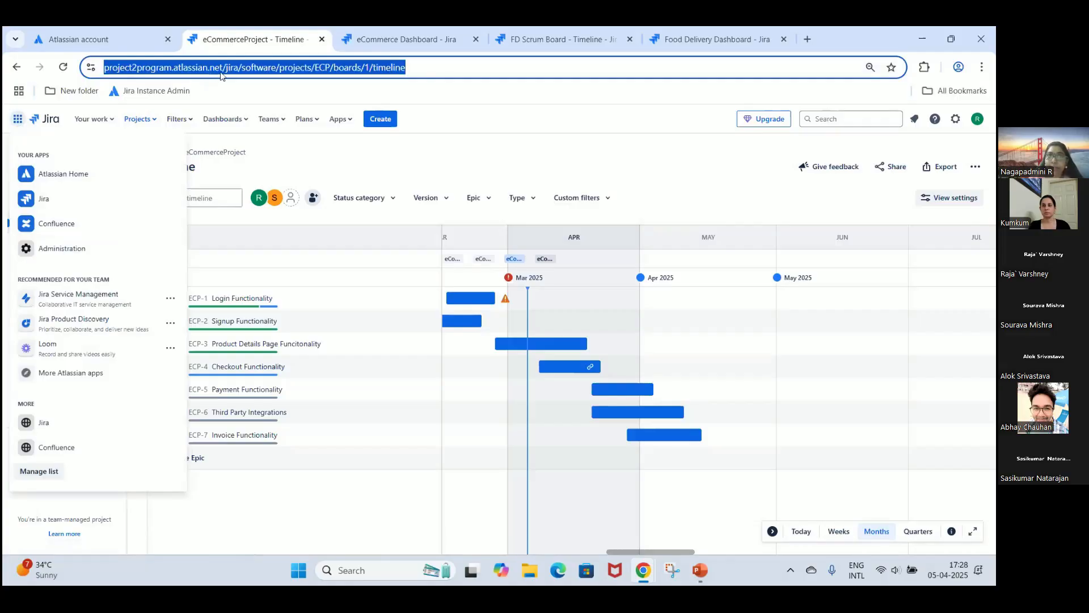
pyautogui.click(453, 167)
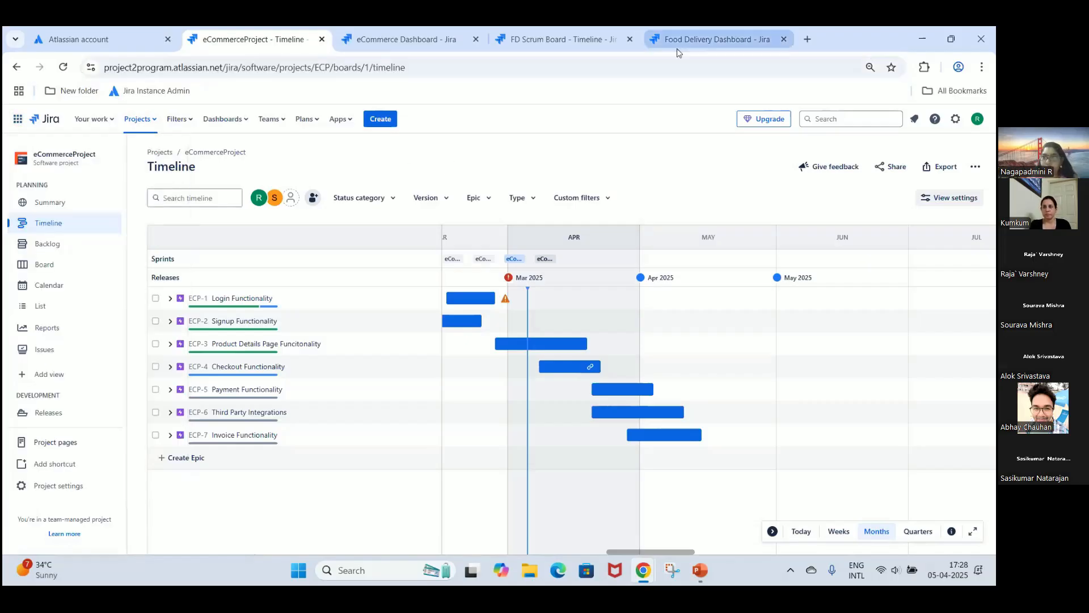
# Start creating a new project and browse the available Software development project templates.
pyautogui.moveTo(677, 50)
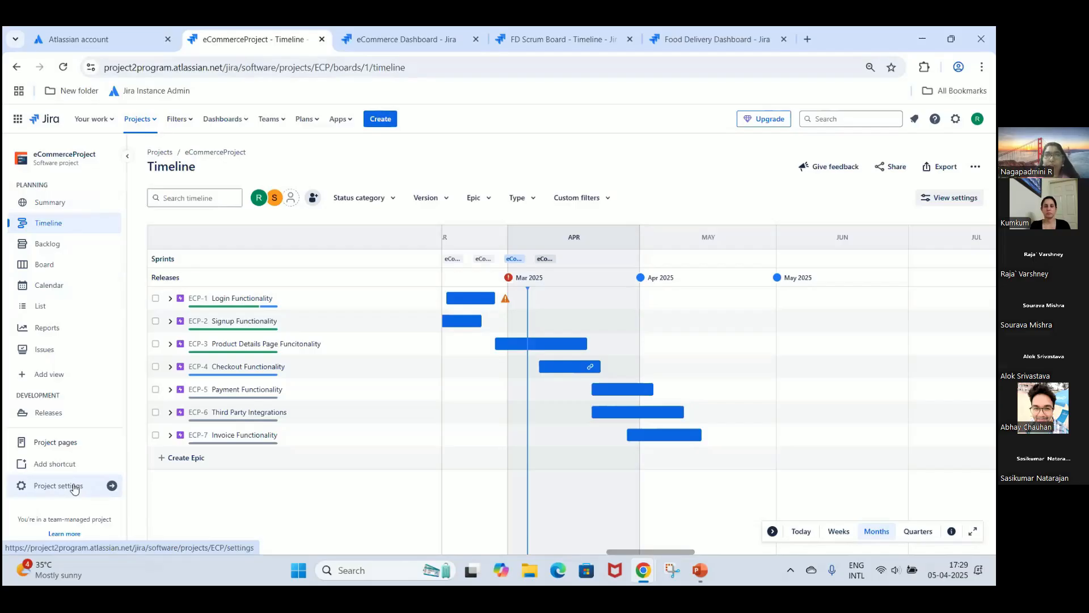
pyautogui.click(147, 128)
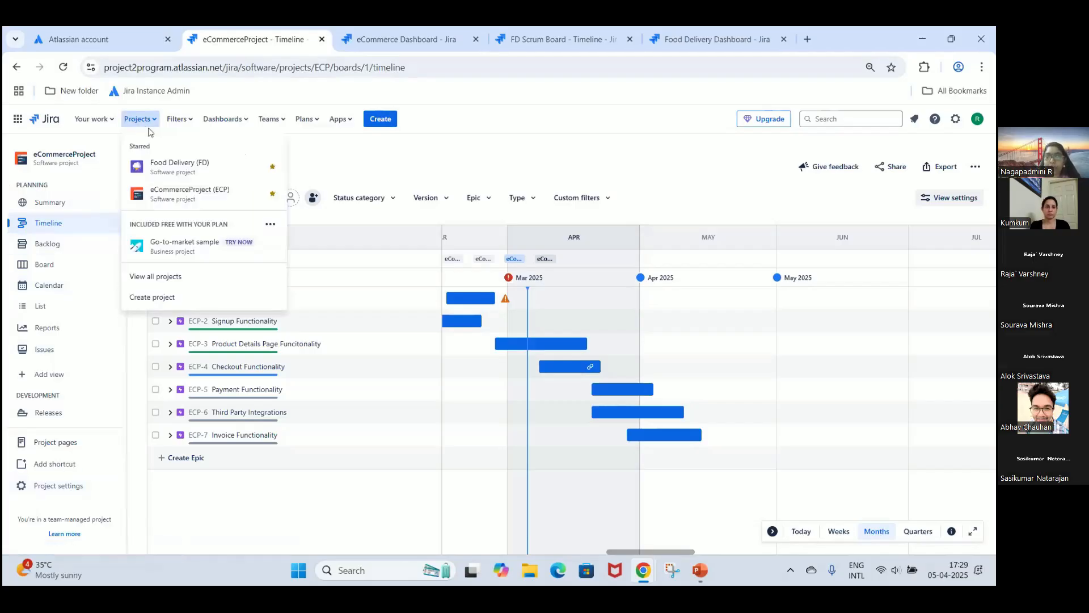
pyautogui.click(198, 302)
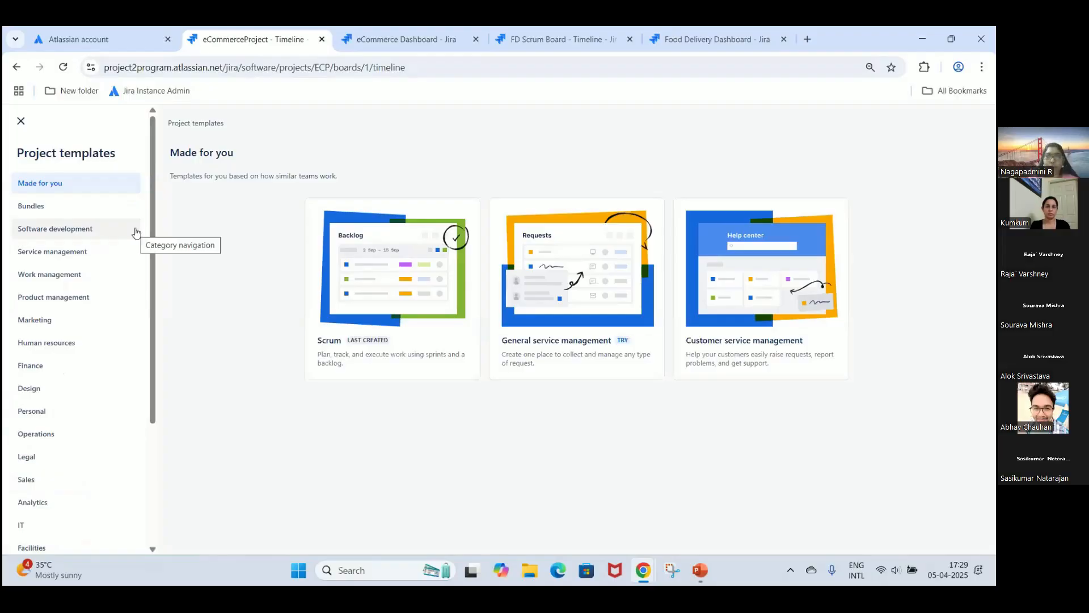
pyautogui.click(97, 230)
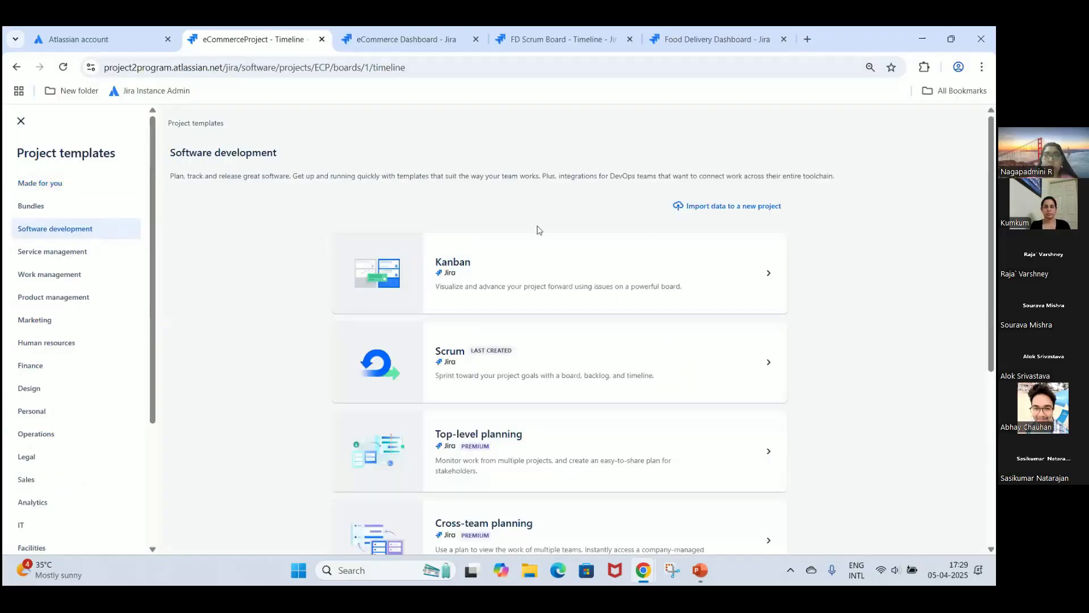
pyautogui.moveTo(992, 207); pyautogui.dragTo(992, 259)
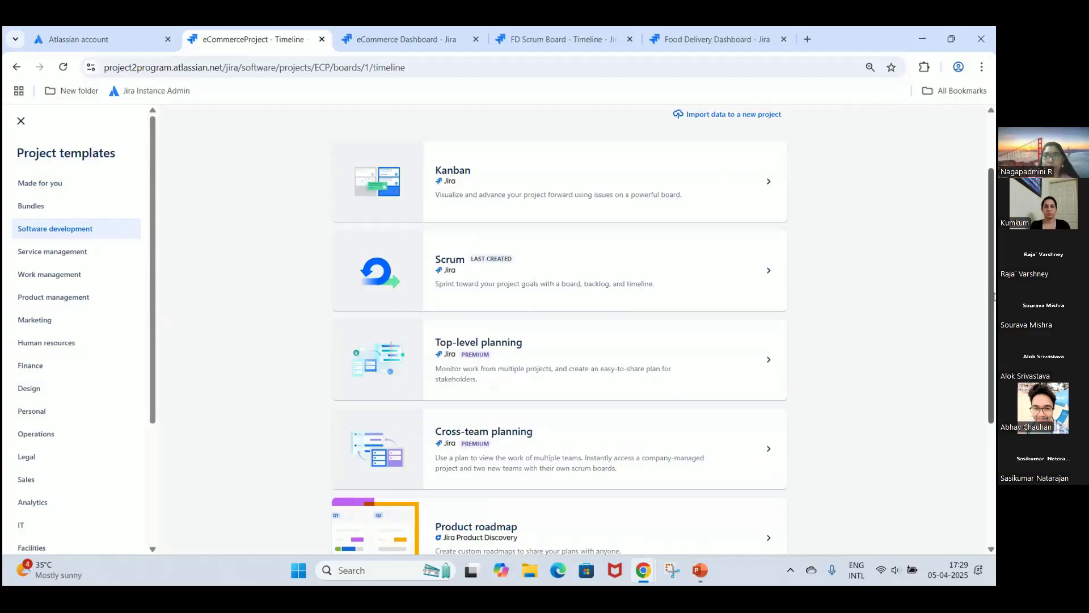
pyautogui.moveTo(993, 296); pyautogui.dragTo(994, 321)
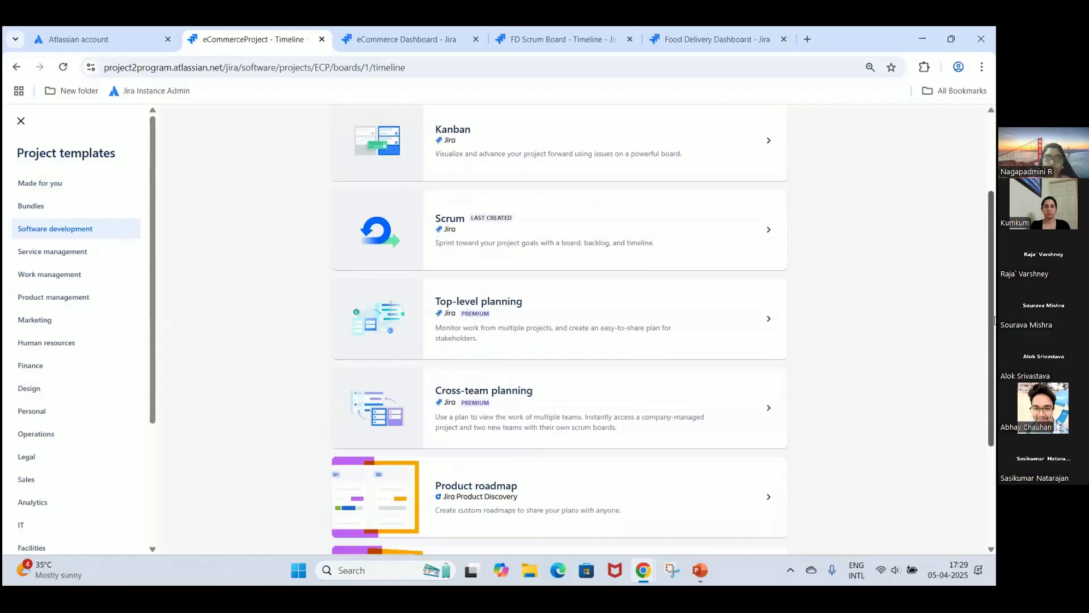
pyautogui.moveTo(995, 321); pyautogui.dragTo(990, 437)
pyautogui.scroll(5, 628, 370)
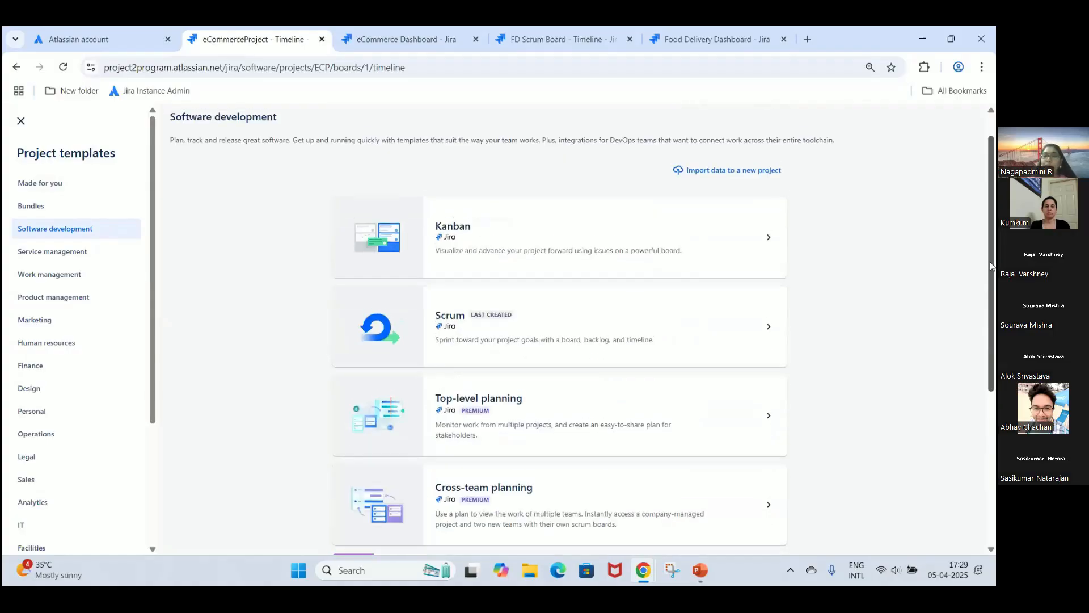
# Use the Scrum template for the new project and select the company-managed project type.
pyautogui.click(547, 343)
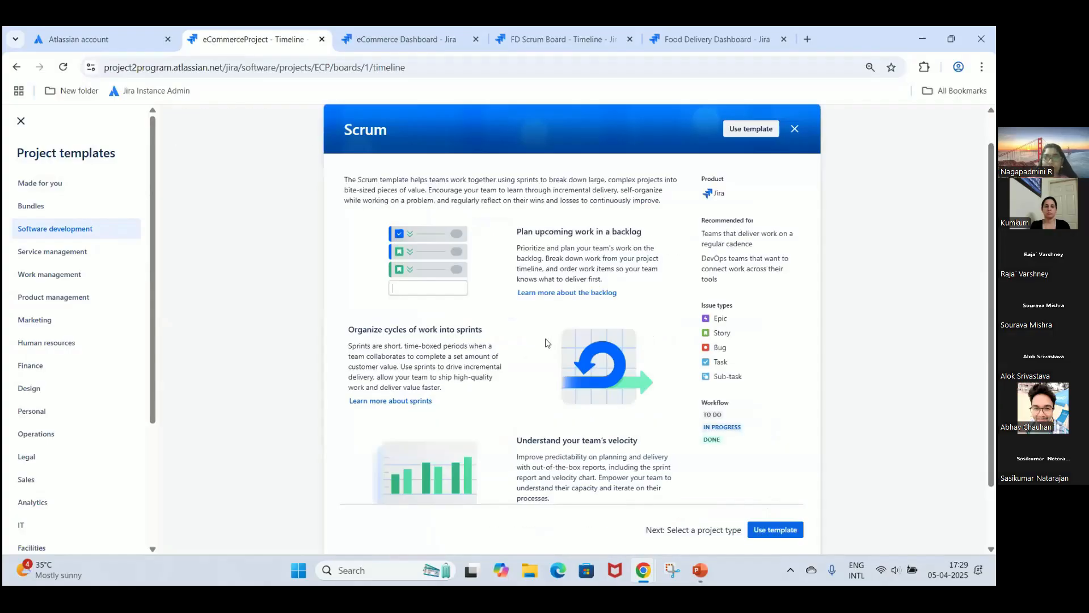
pyautogui.scroll(-2, 547, 342)
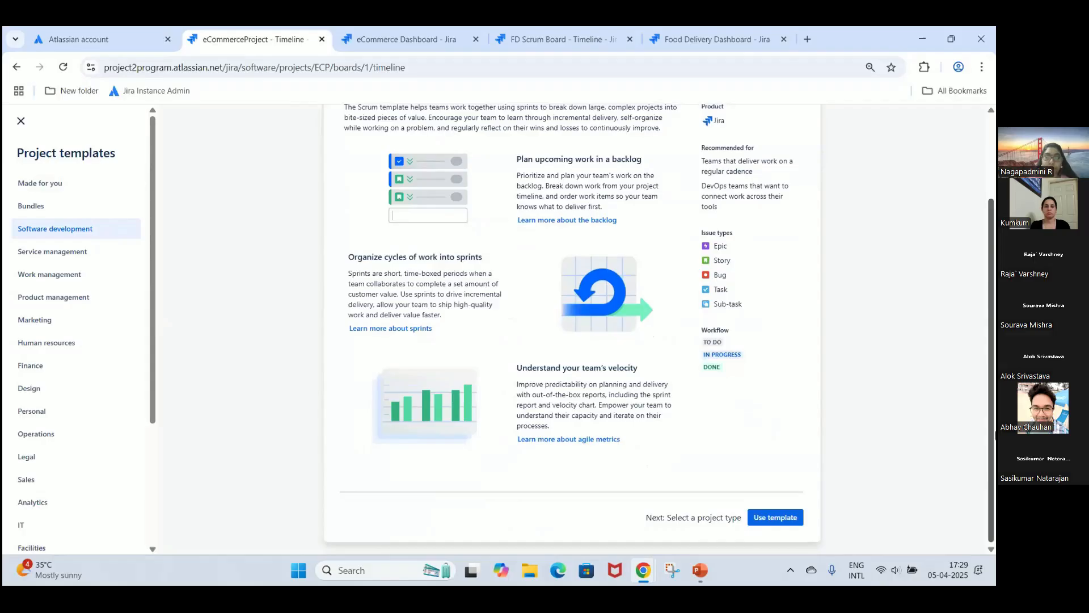
pyautogui.click(789, 527)
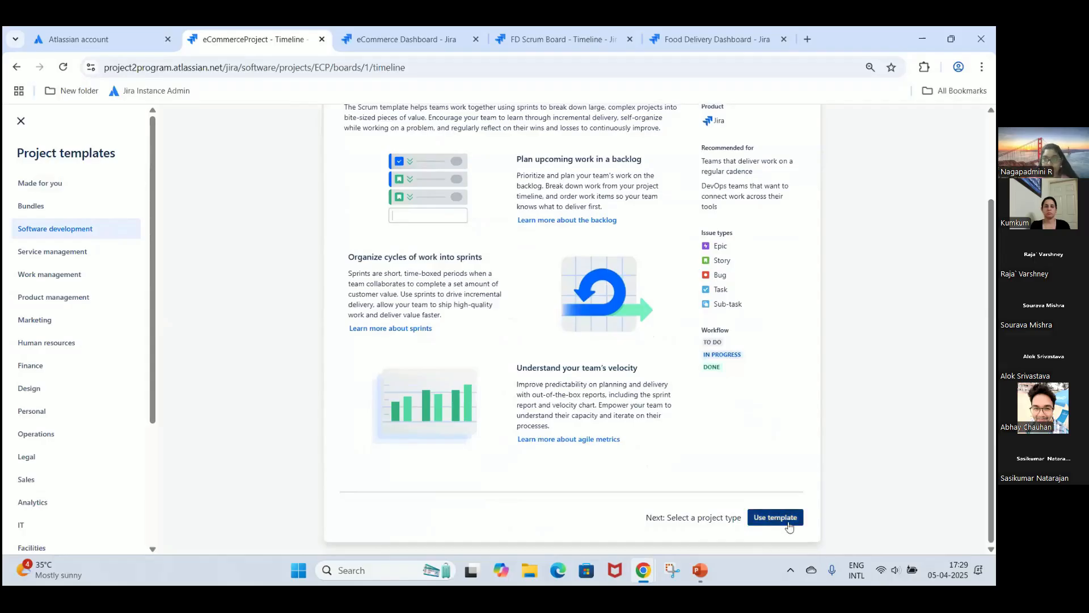
pyautogui.moveTo(991, 335); pyautogui.dragTo(993, 492)
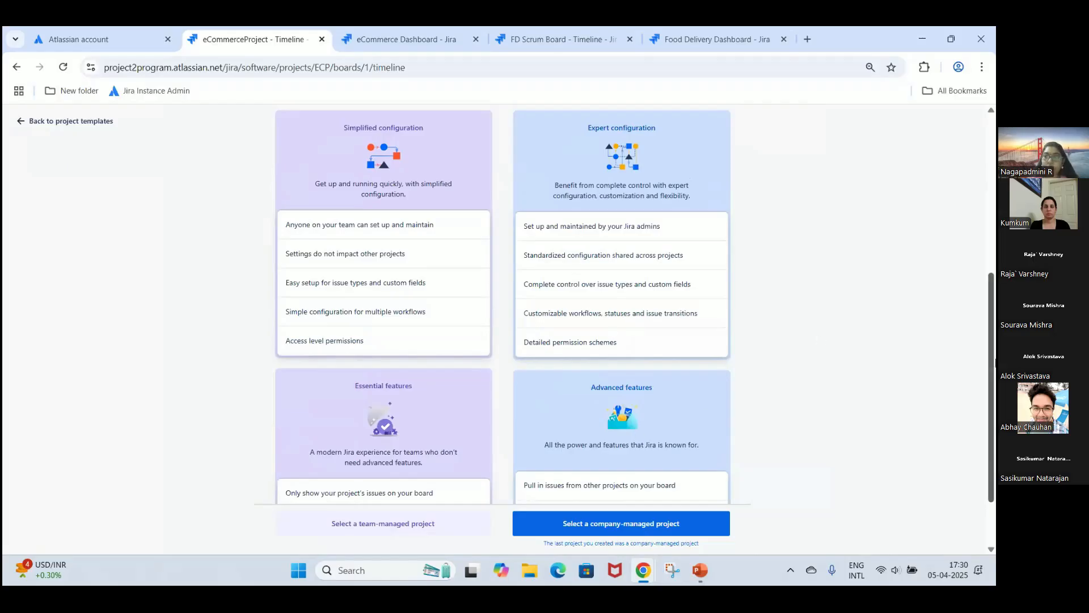
pyautogui.scroll(-2, 991, 397)
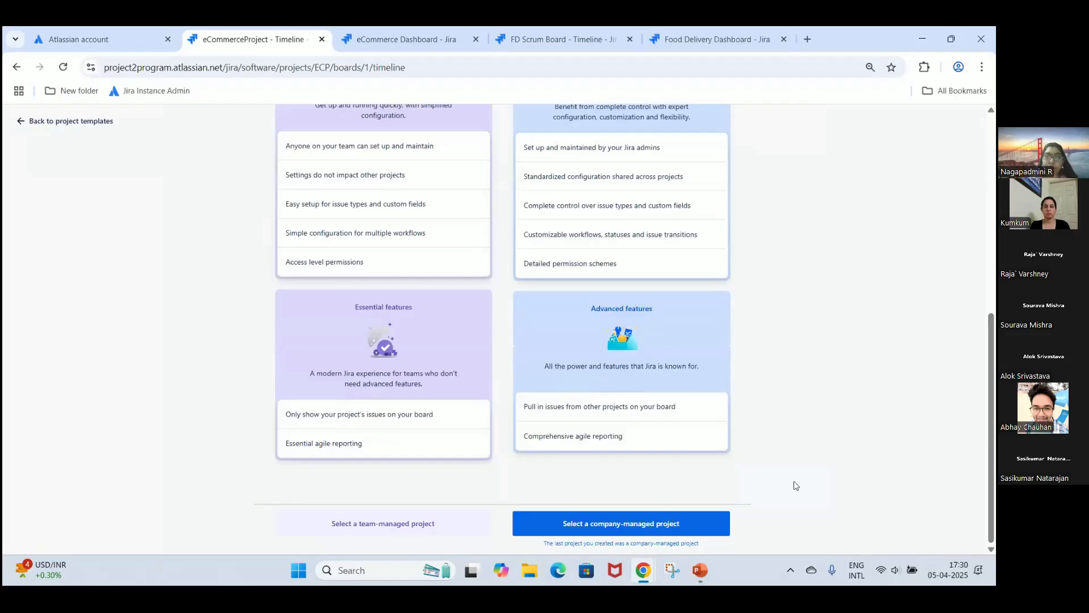
pyautogui.click(660, 525)
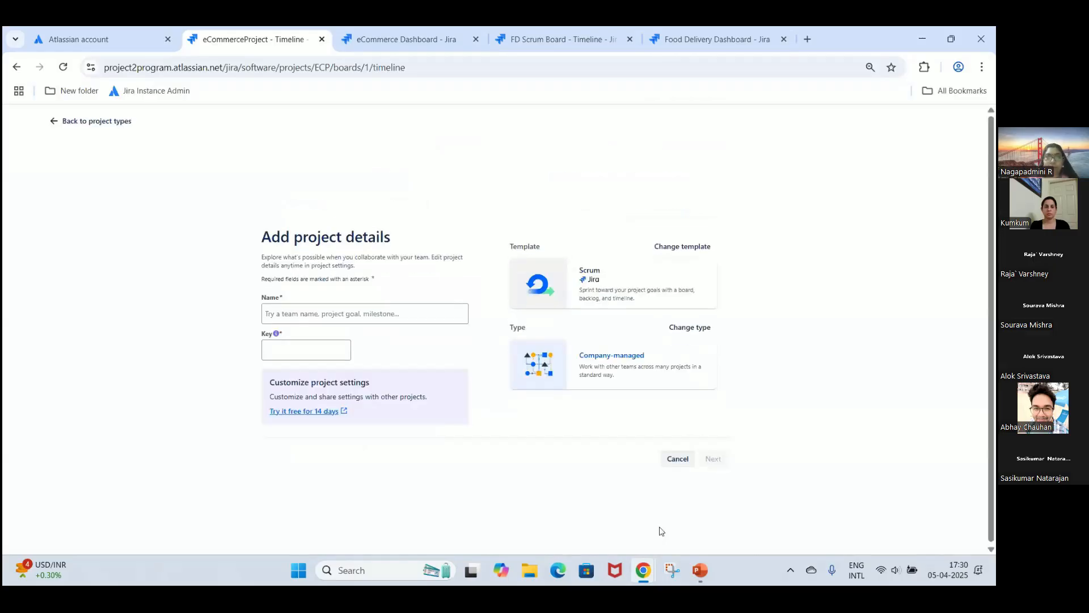
# Name the new project ABC and create it.
pyautogui.click(296, 318)
pyautogui.write('ABC')
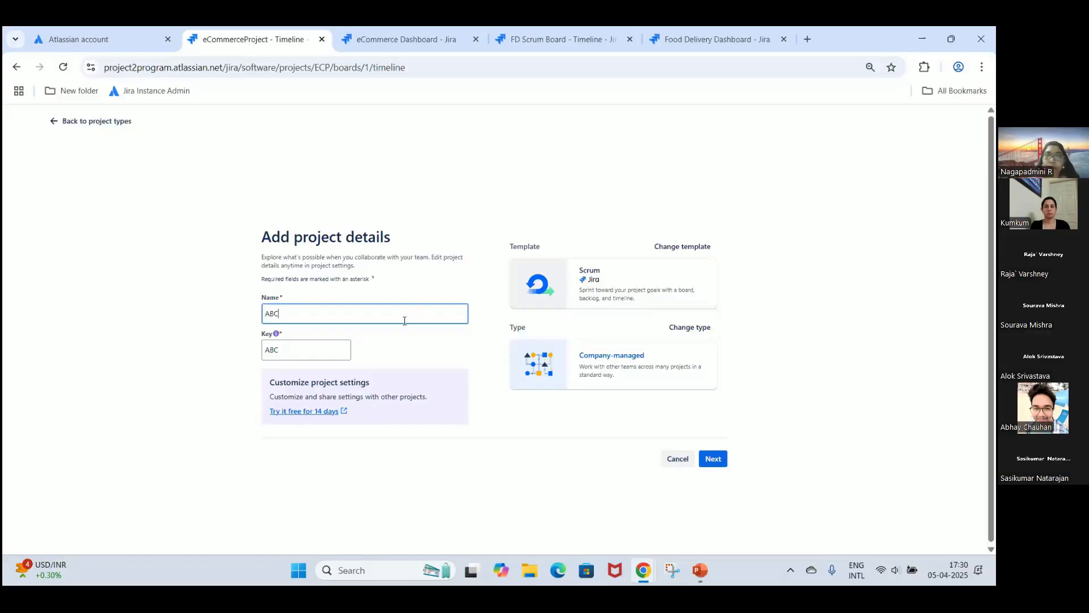
pyautogui.click(713, 466)
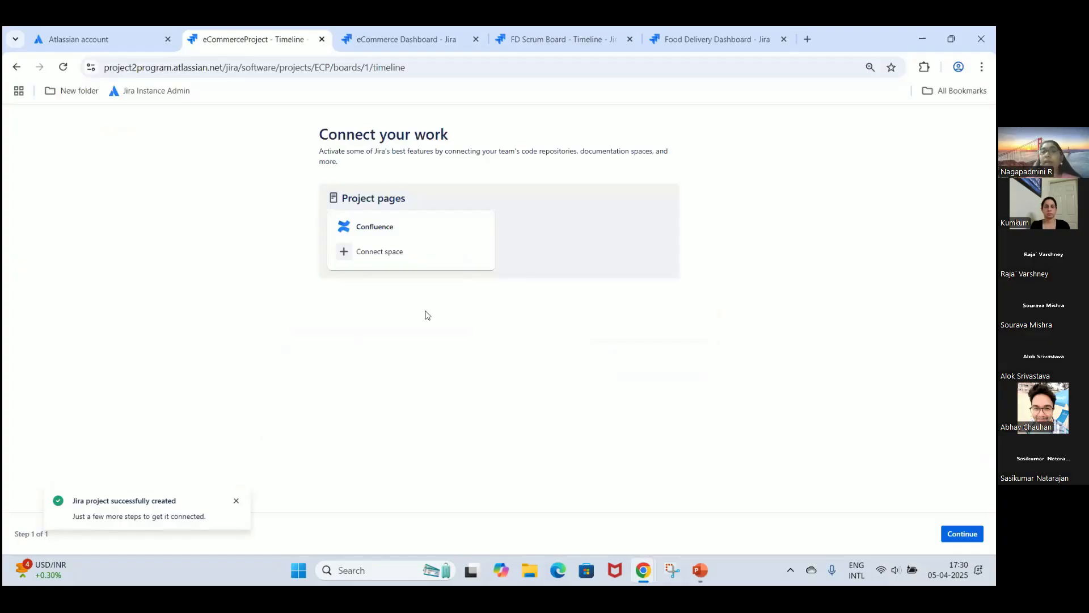
# Create and connect a Confluence space named ABC for the project pages, and go to the new project.
pyautogui.click(377, 254)
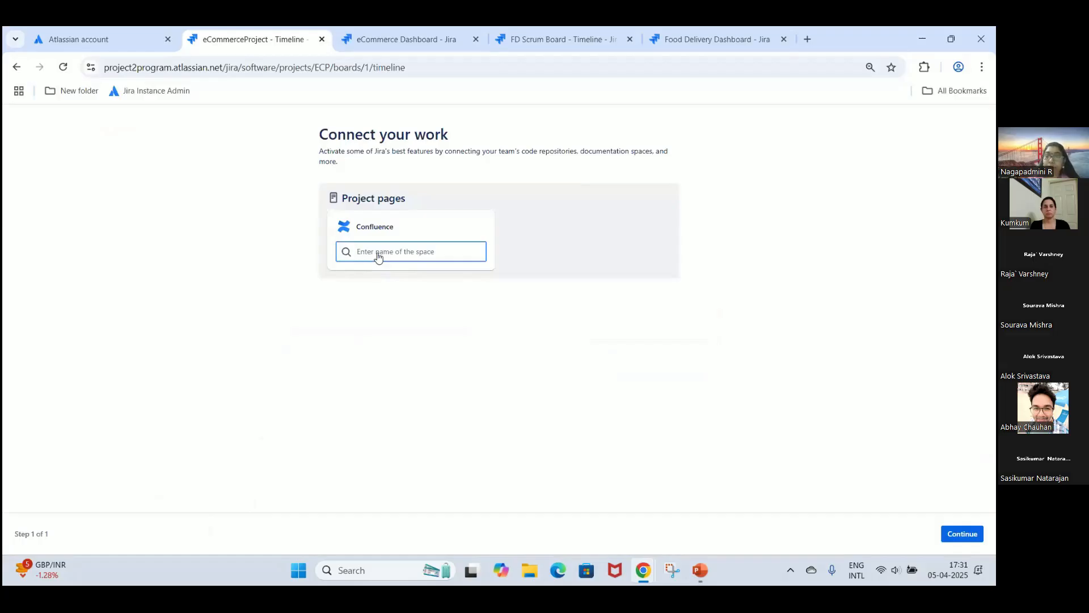
pyautogui.write('ABC')
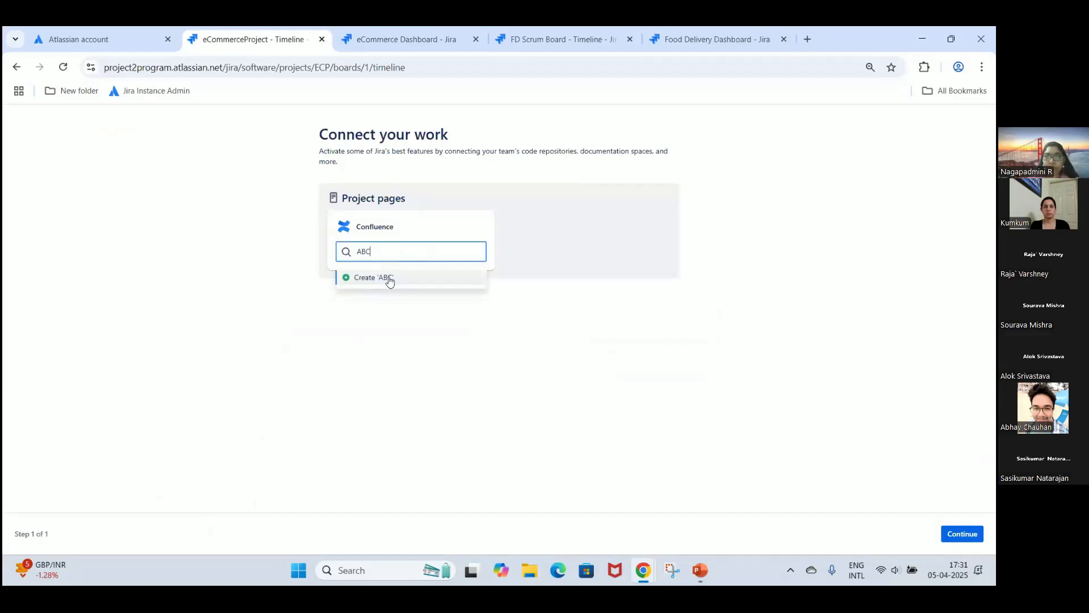
pyautogui.click(389, 280)
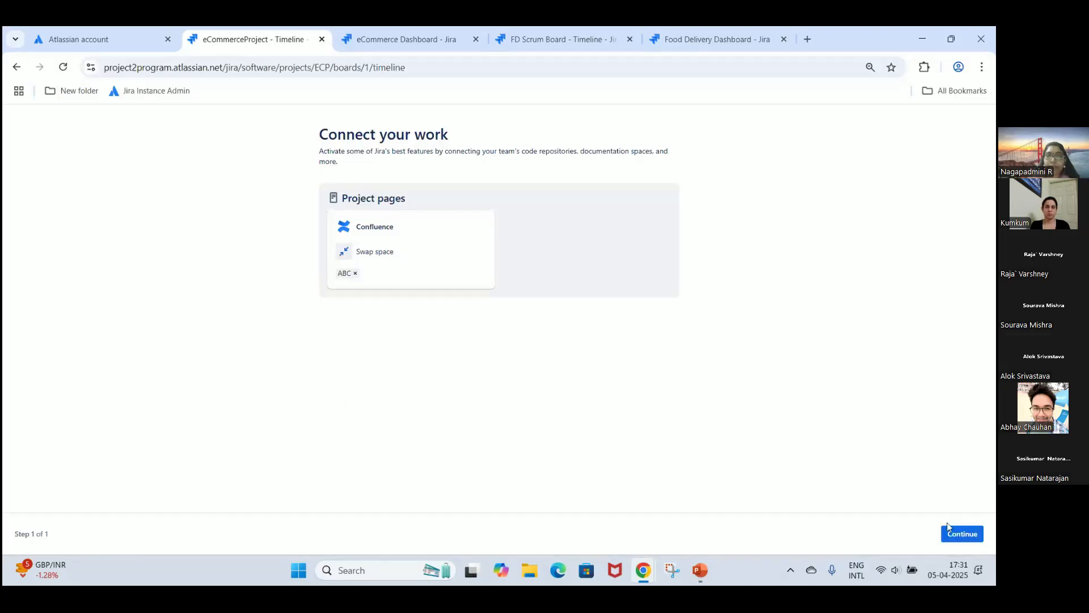
pyautogui.click(963, 534)
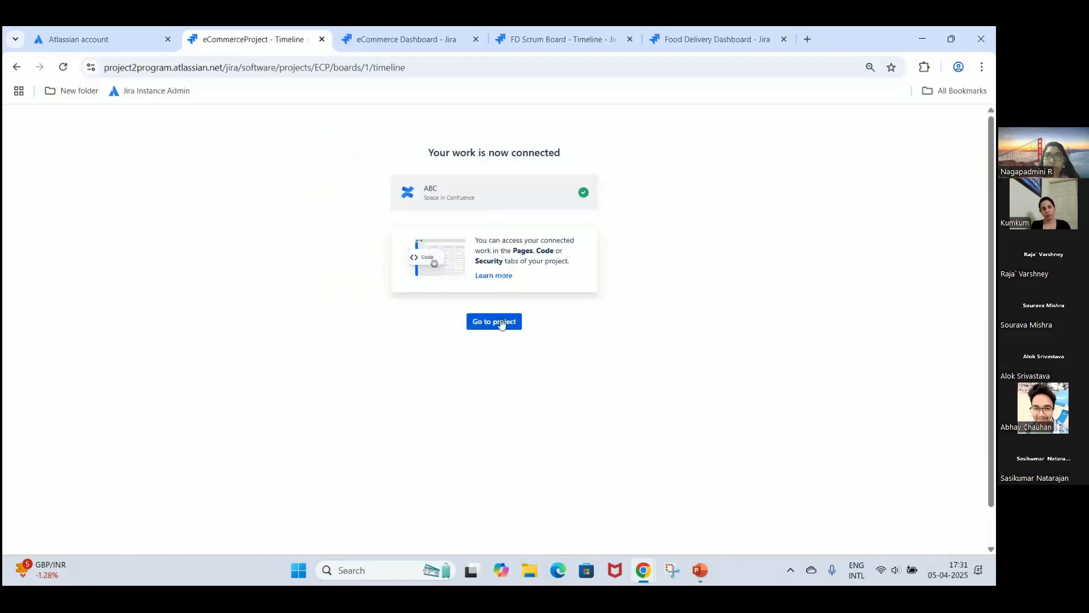
pyautogui.click(502, 322)
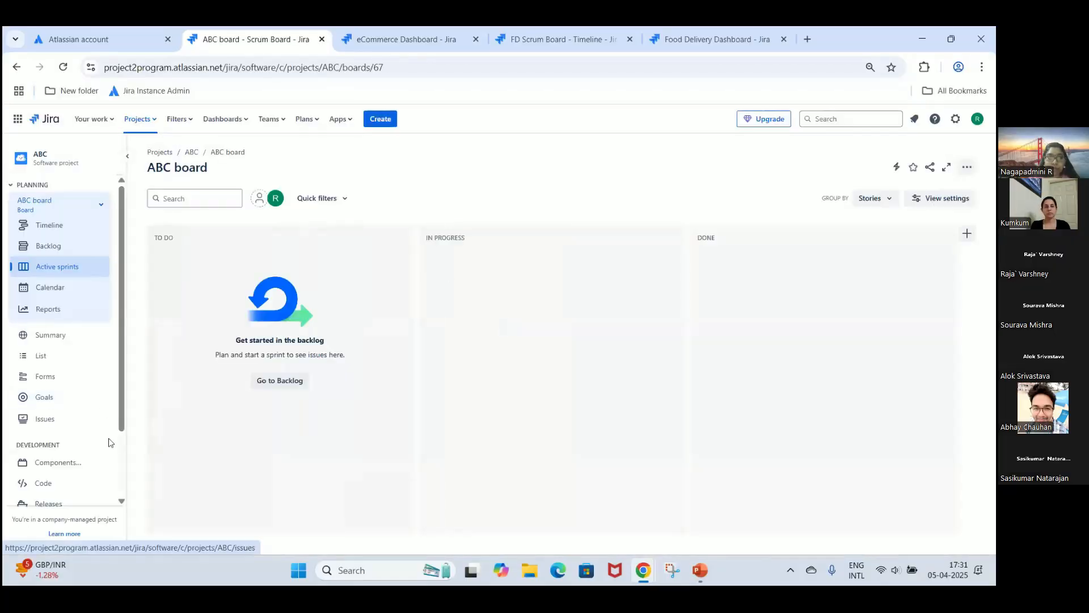
# Add an epic named Epic-1 on the ABC project's timeline.
pyautogui.scroll(-3, 121, 463)
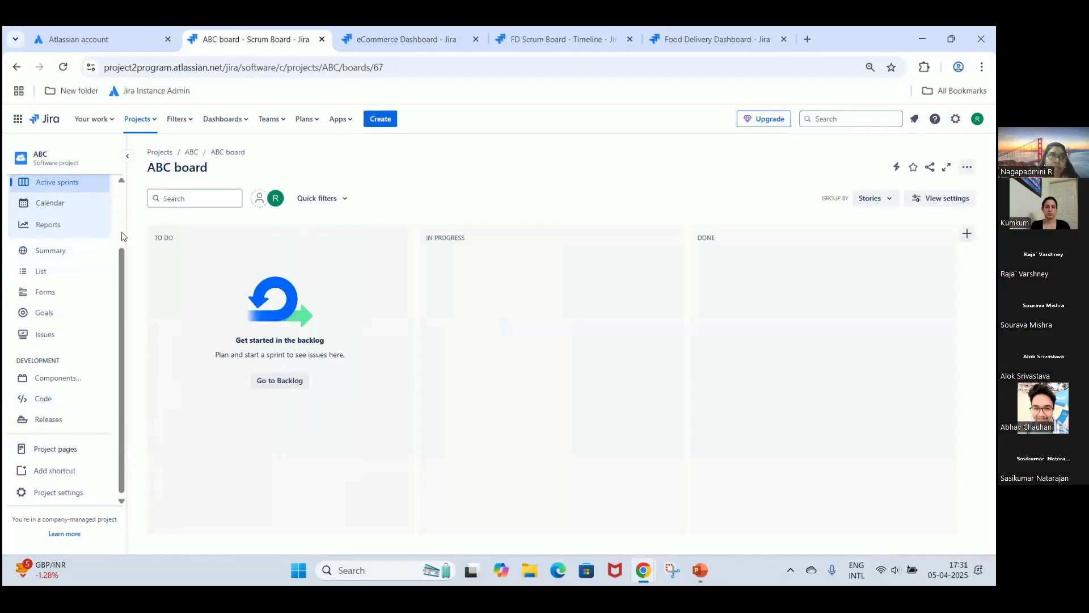
pyautogui.scroll(2, 121, 235)
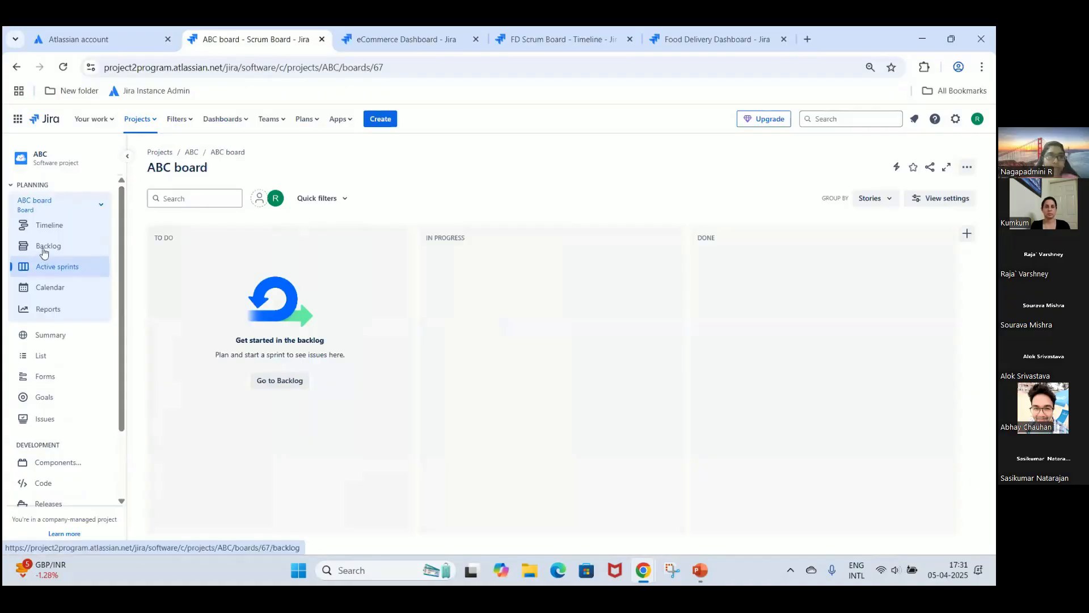
pyautogui.click(51, 227)
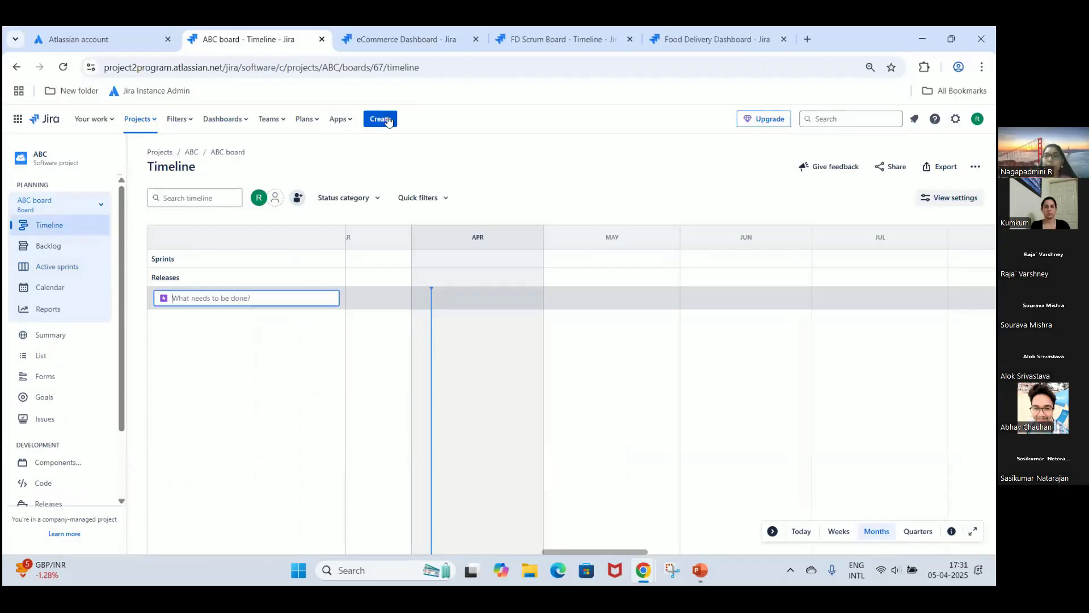
pyautogui.write('Epic-1')
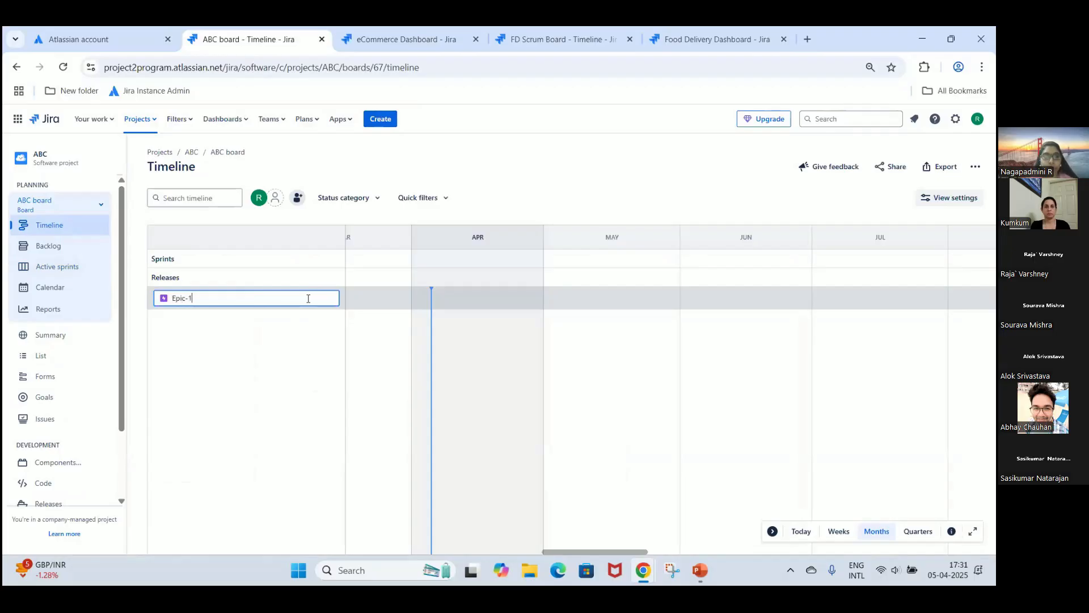
pyautogui.press('Return')
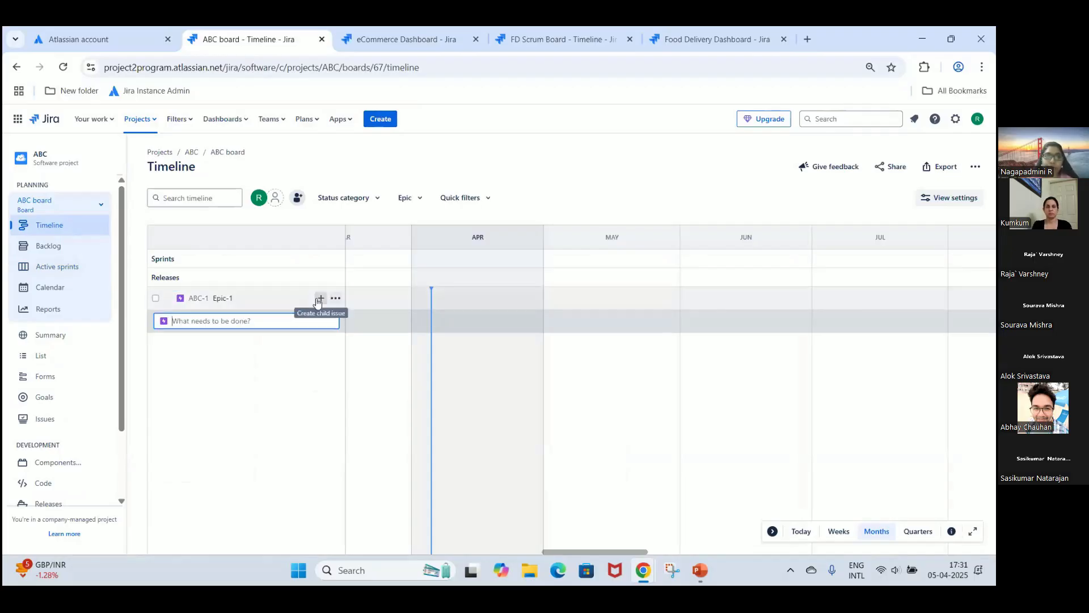
# Create a child story named Story-1 under Epic-1 and open the story's details.
pyautogui.click(321, 299)
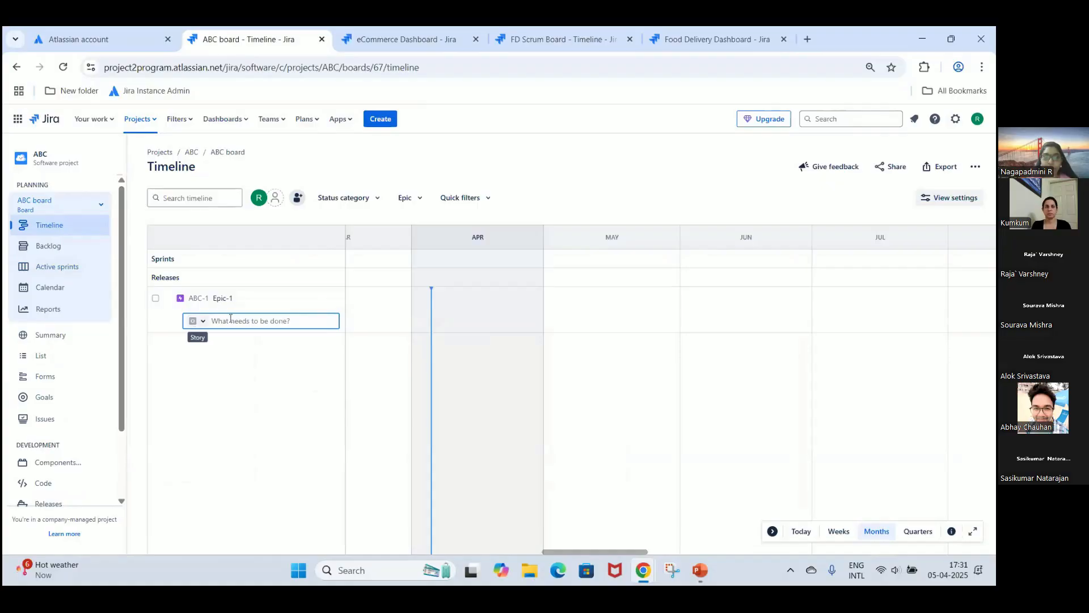
pyautogui.write('Story-1')
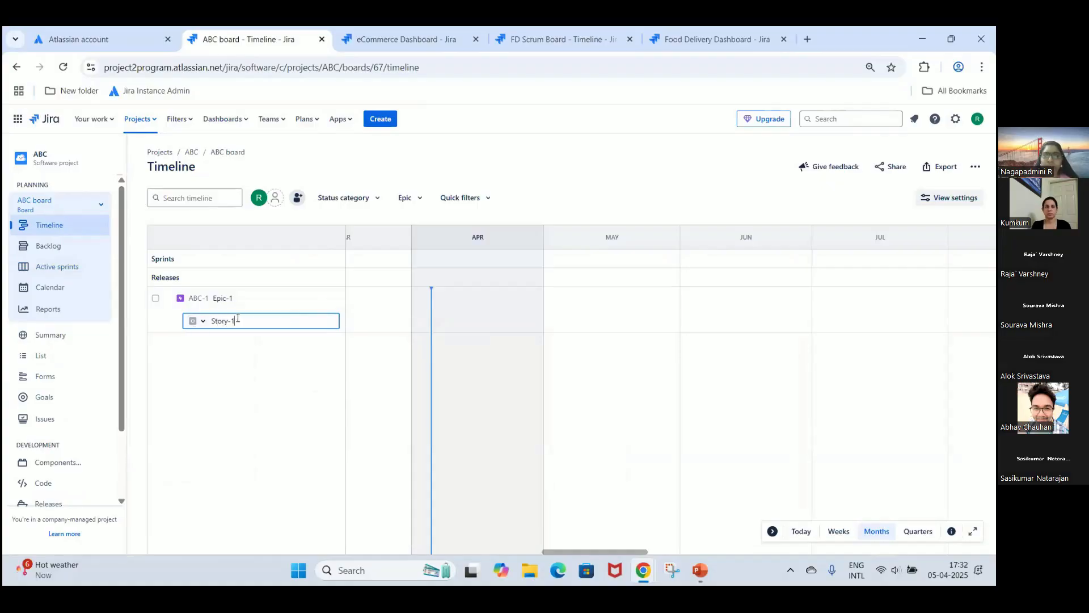
pyautogui.press('Return')
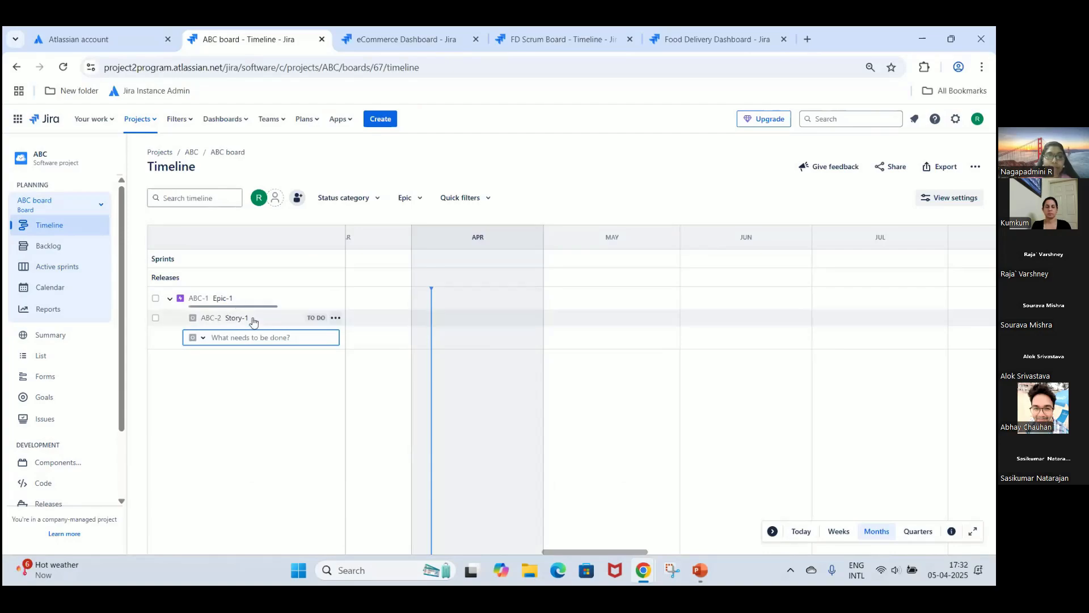
pyautogui.click(251, 321)
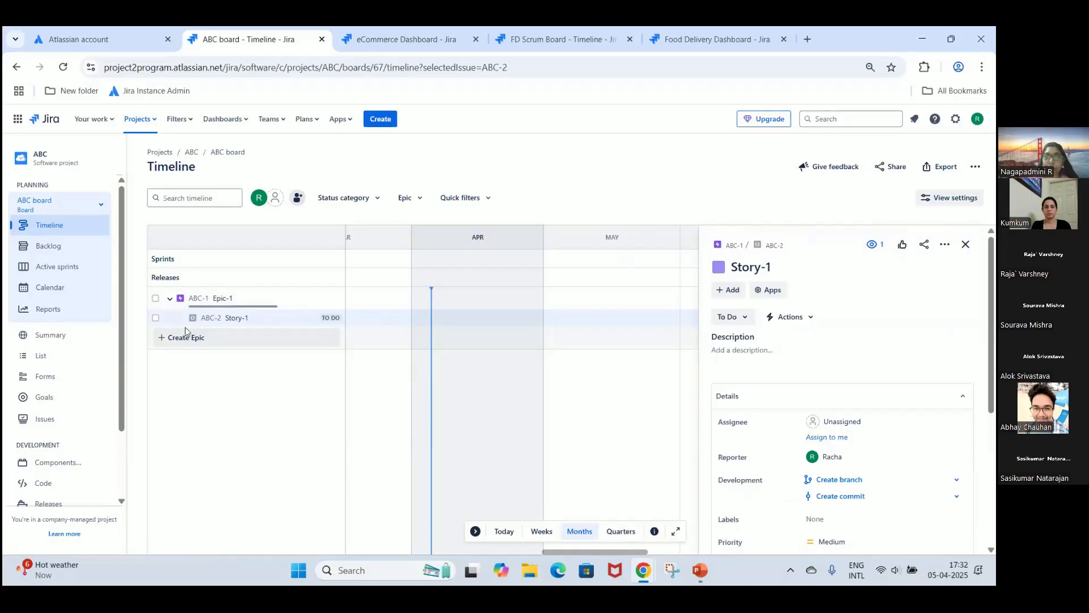
pyautogui.click(397, 38)
pyautogui.click(253, 37)
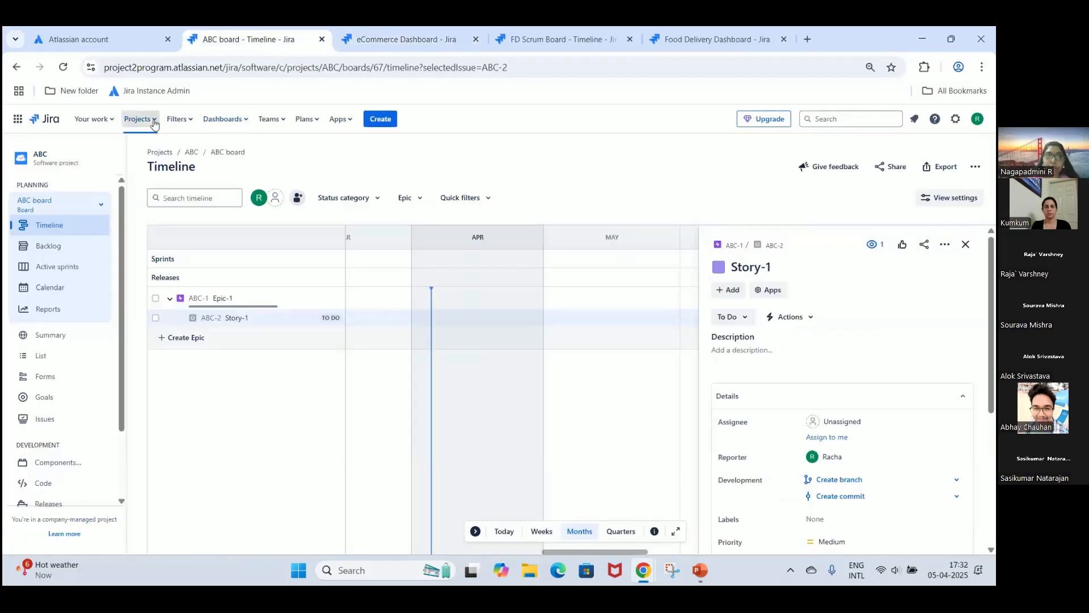
# Return to the eCommerceProject timeline and expand the Login Functionality epic to examine its child issues and the release markers.
pyautogui.click(139, 118)
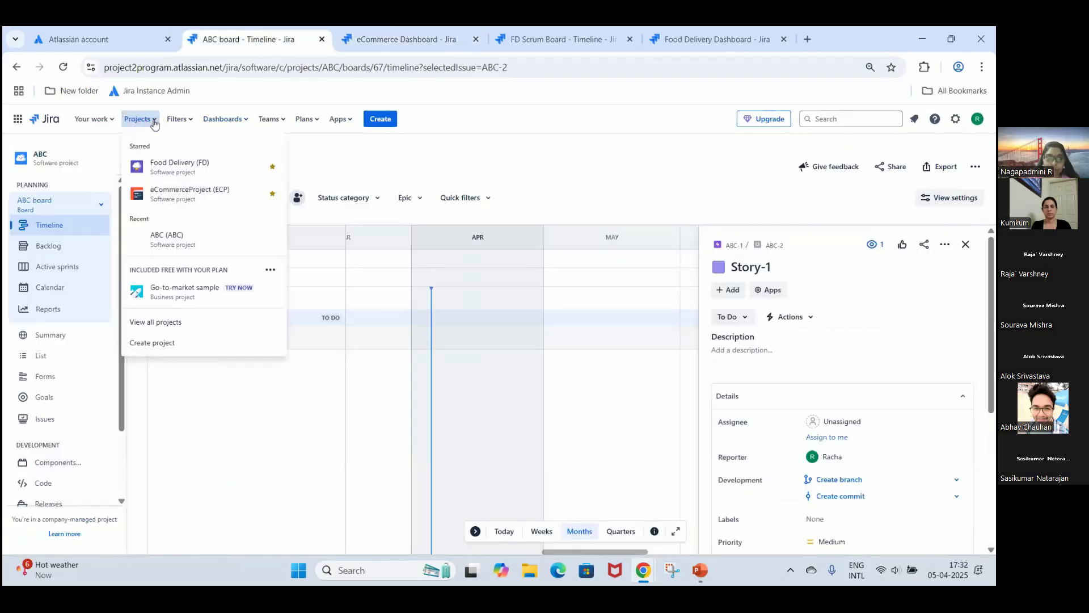
pyautogui.click(216, 204)
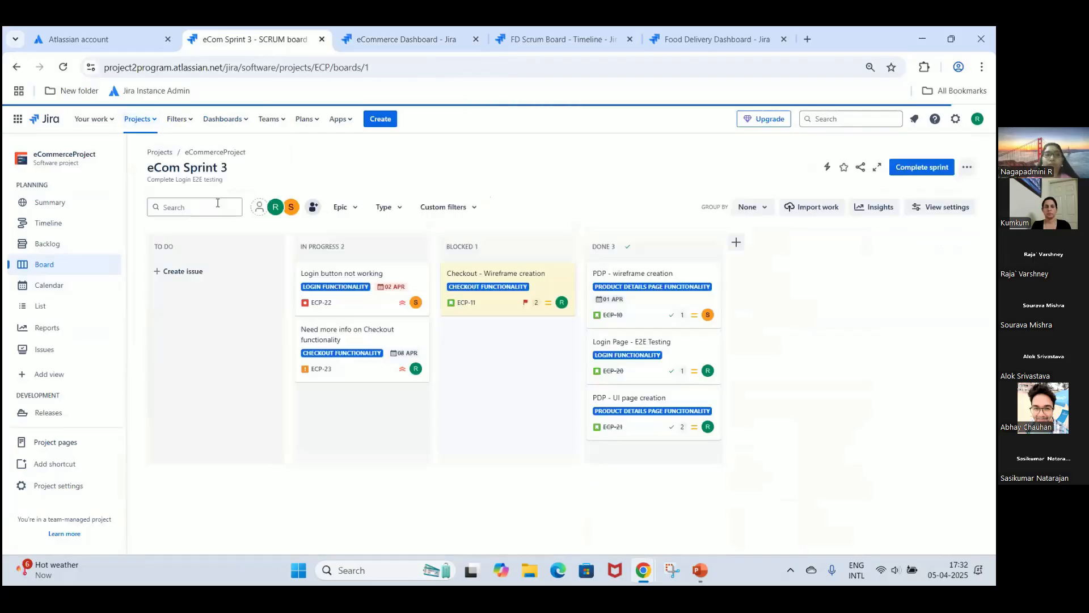
pyautogui.click(83, 236)
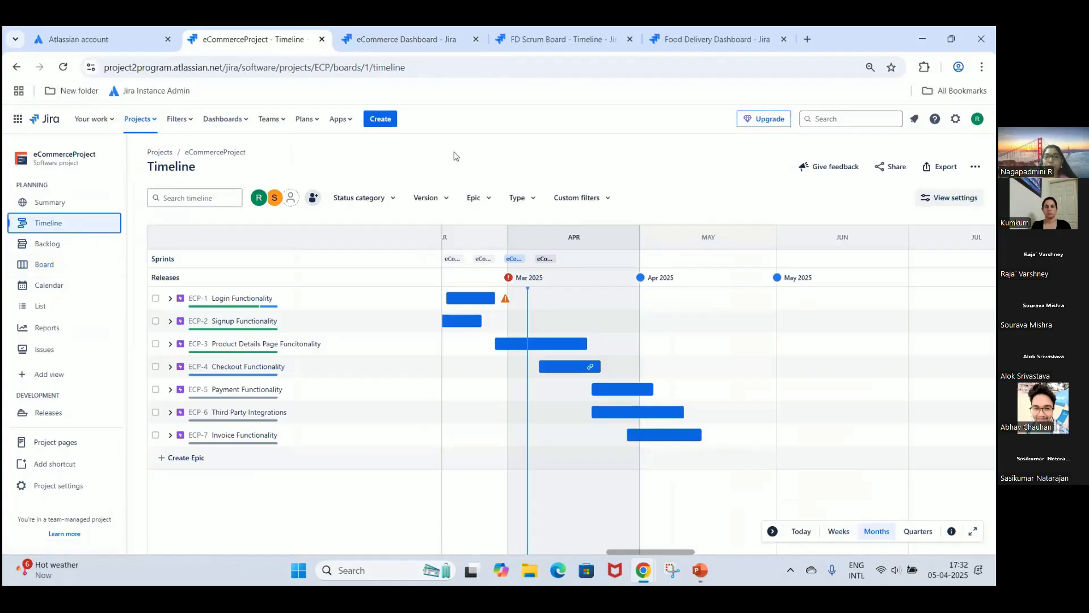
pyautogui.click(169, 299)
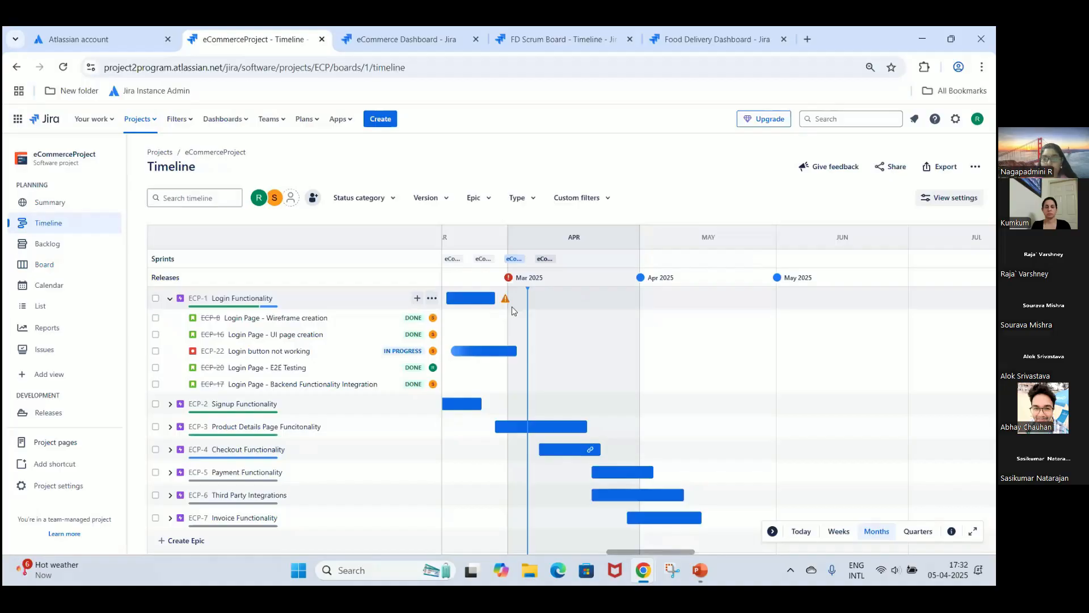
pyautogui.moveTo(509, 277)
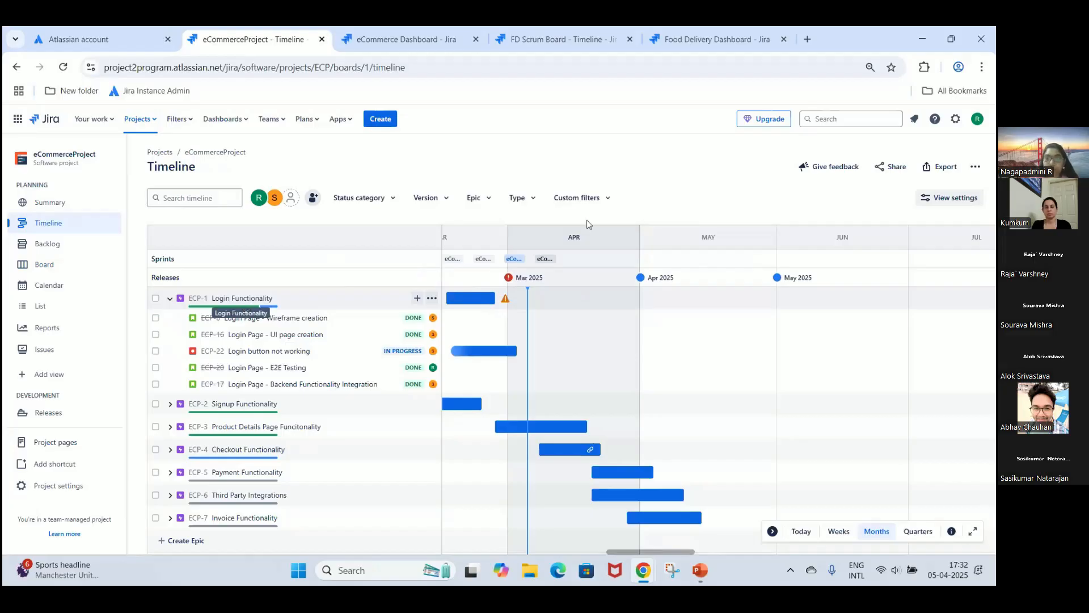
# Filter the eCommerceProject timeline to show only issues in the Apr 2025 version.
pyautogui.moveTo(505, 301)
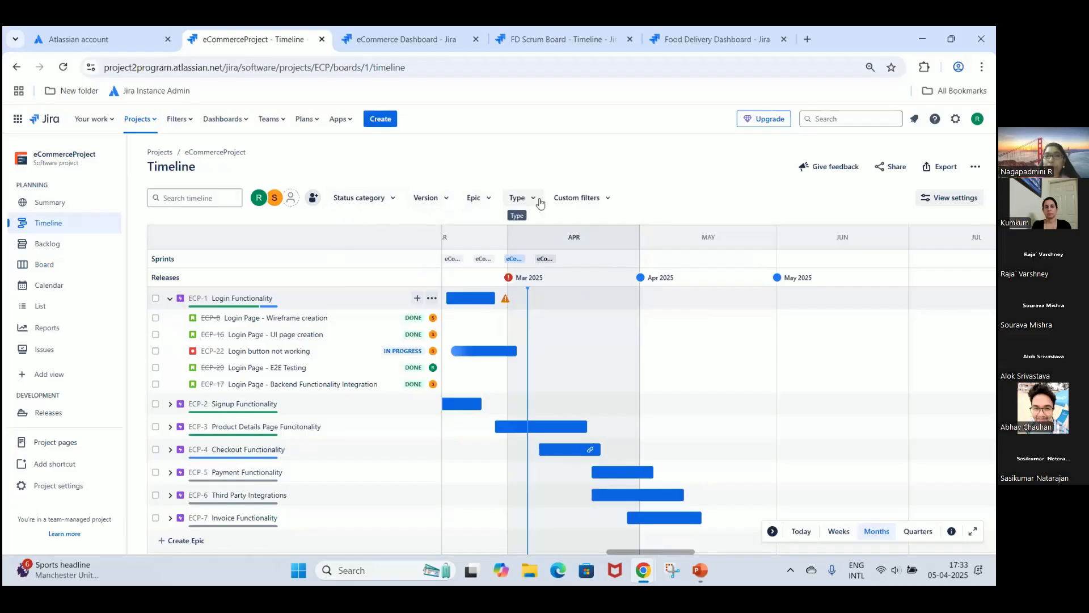
pyautogui.click(446, 204)
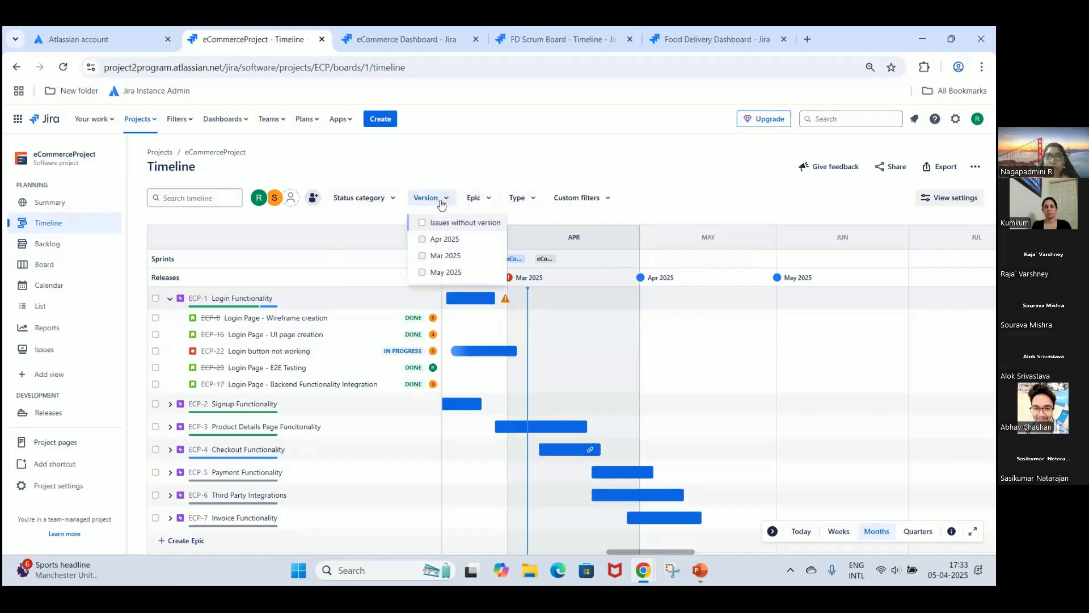
pyautogui.click(422, 240)
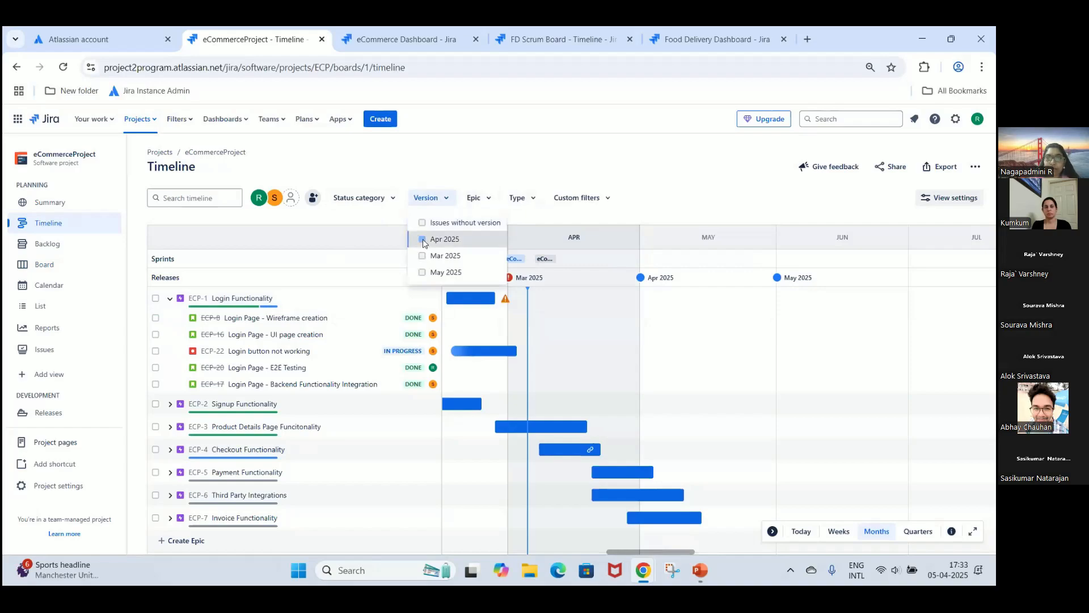
pyautogui.click(520, 164)
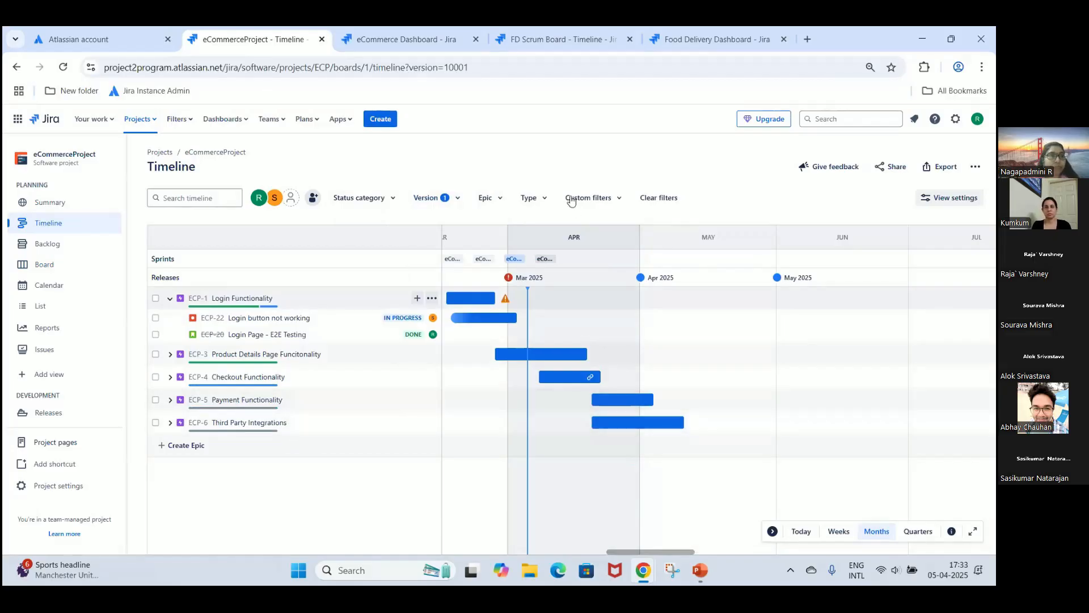
pyautogui.hotkey('alt', 'Tab')
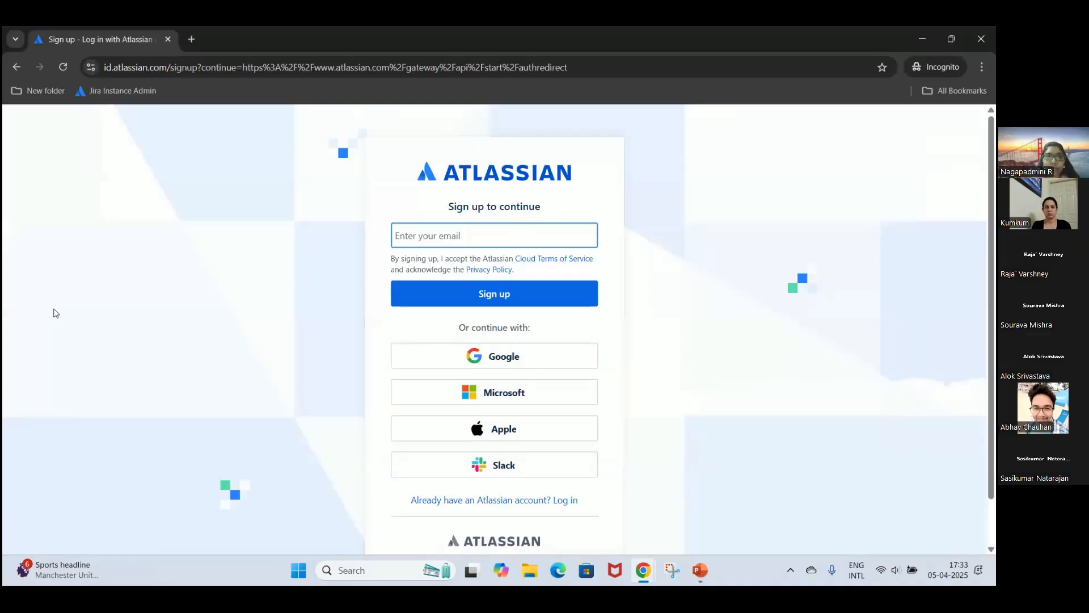
pyautogui.hotkey('alt', 'Tab')
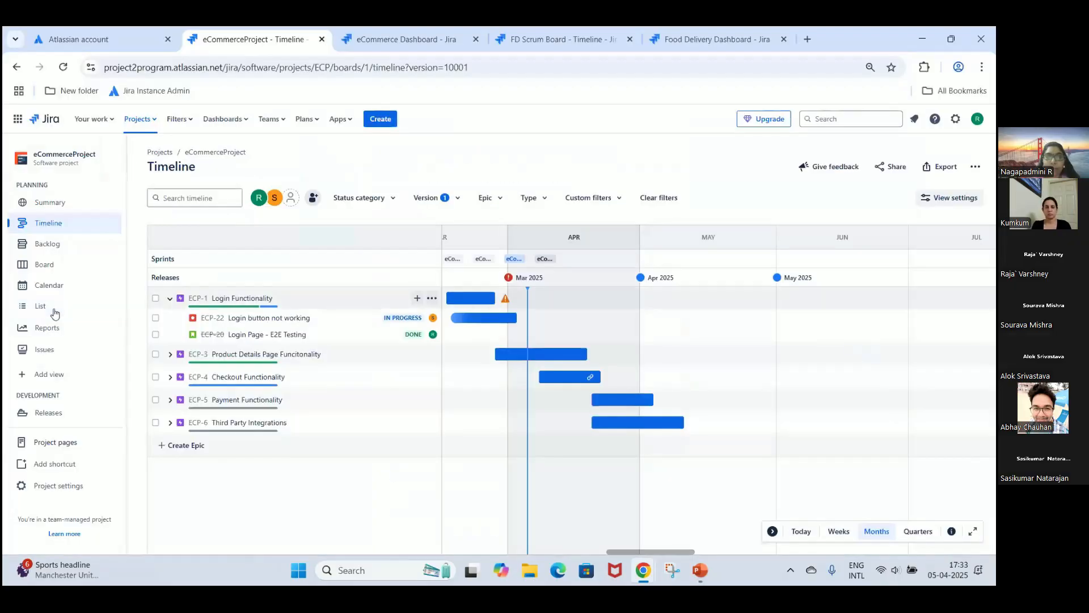
pyautogui.hotkey('alt', 'Tab')
pyautogui.hotkey('alt', 'Tab')
pyautogui.hotkey('alt', 'Tab')
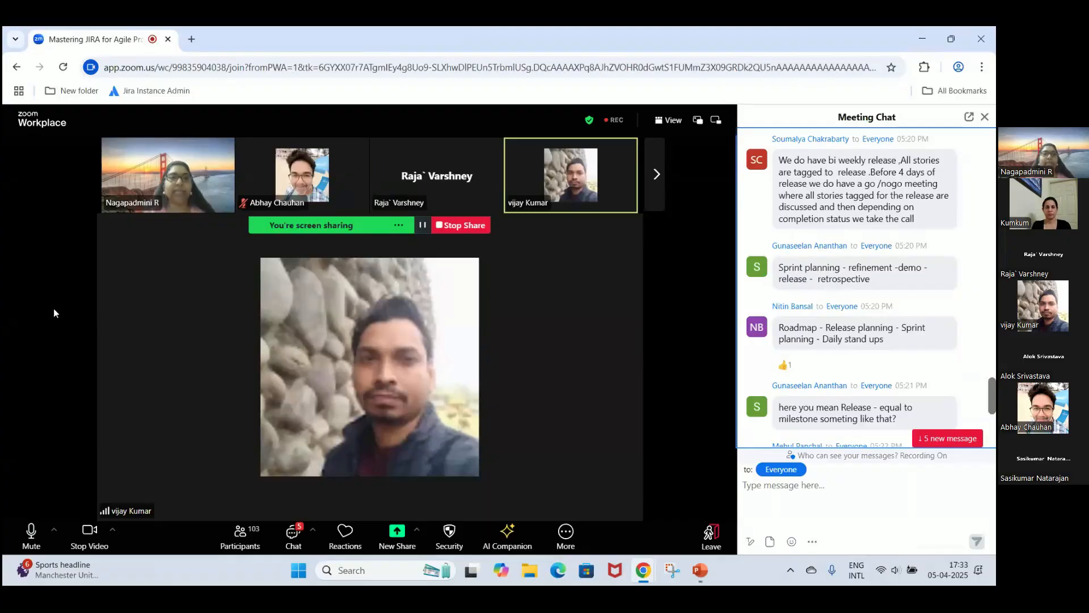
pyautogui.hotkey('alt', 'Tab')
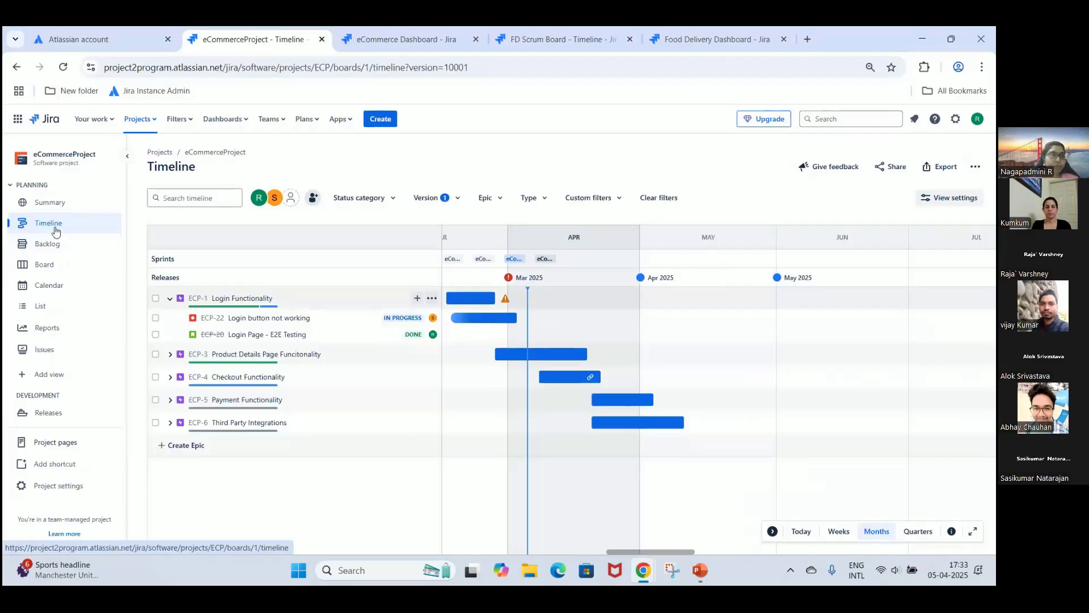
# View the project's backlog, then return to the timeline and expand the Login Functionality epic's child issues.
pyautogui.click(62, 250)
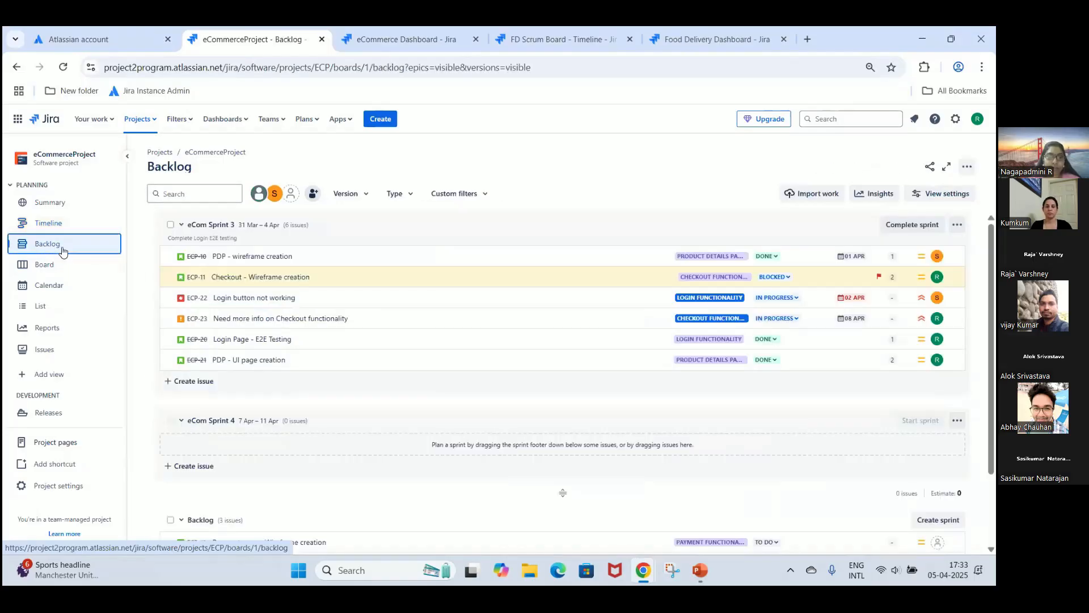
pyautogui.click(56, 227)
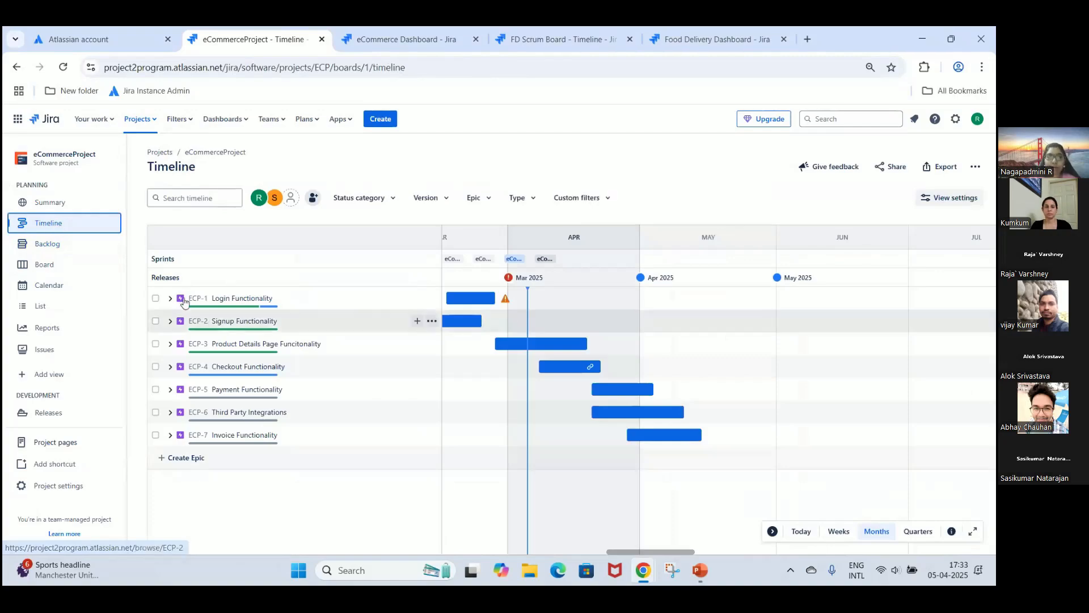
pyautogui.click(168, 300)
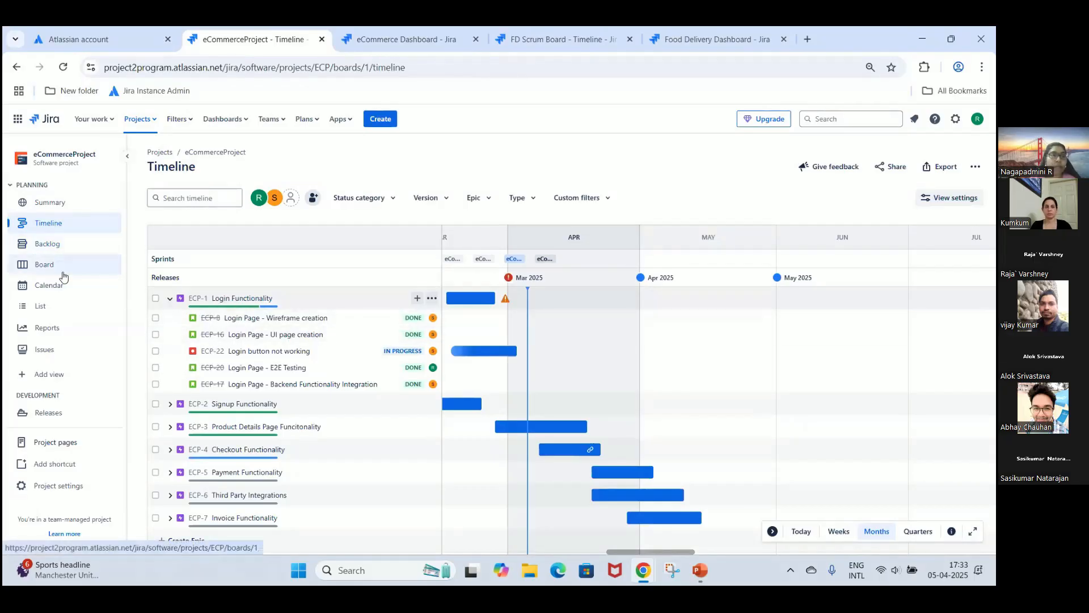
# From the backlog, start a new issue of type Story with the summary Story-1.
pyautogui.click(64, 253)
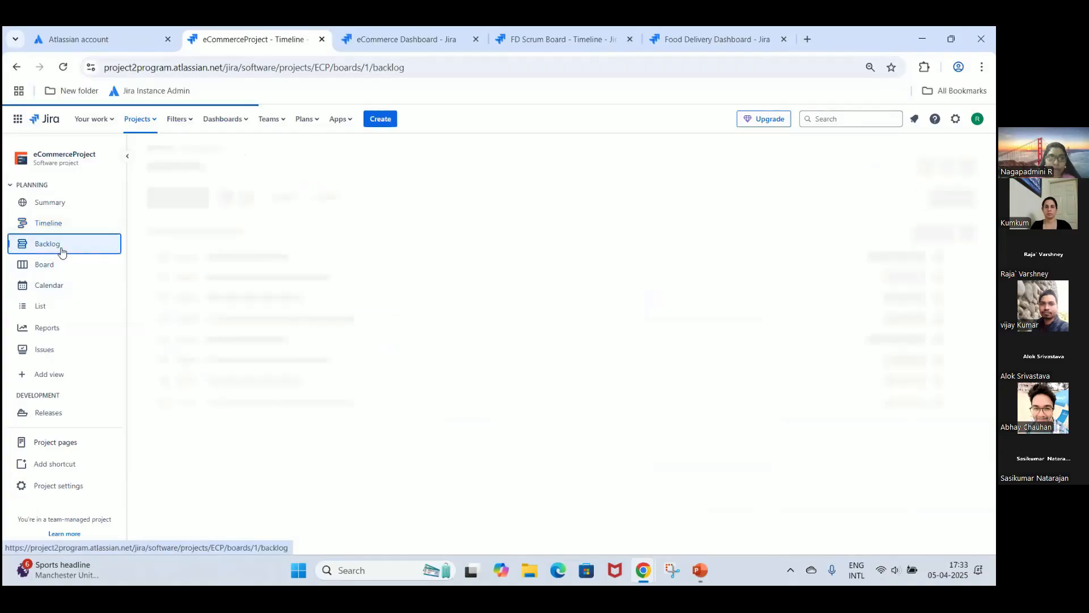
pyautogui.click(381, 120)
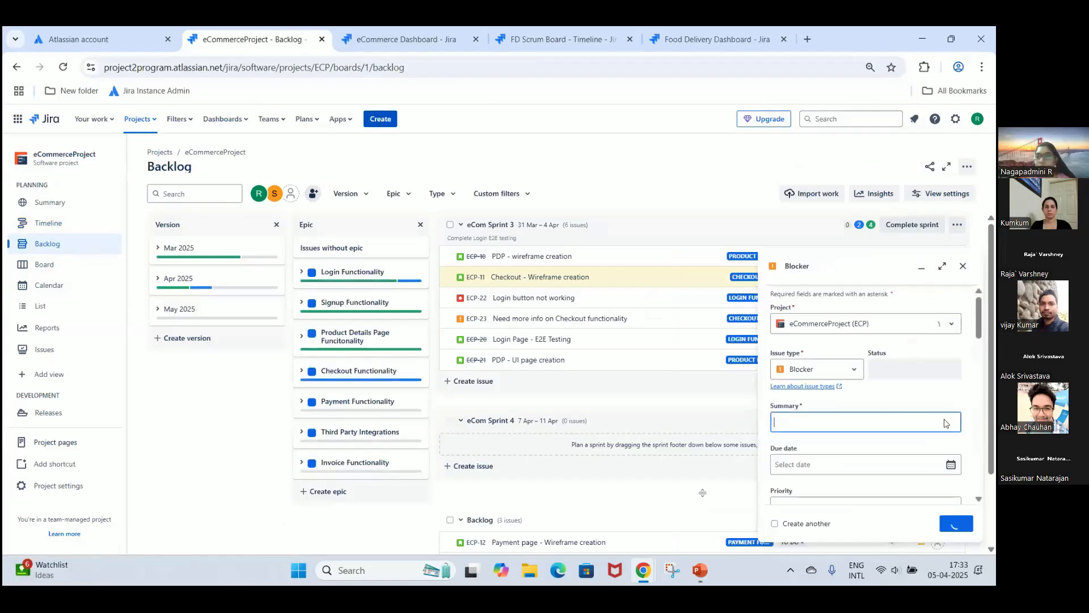
pyautogui.click(846, 369)
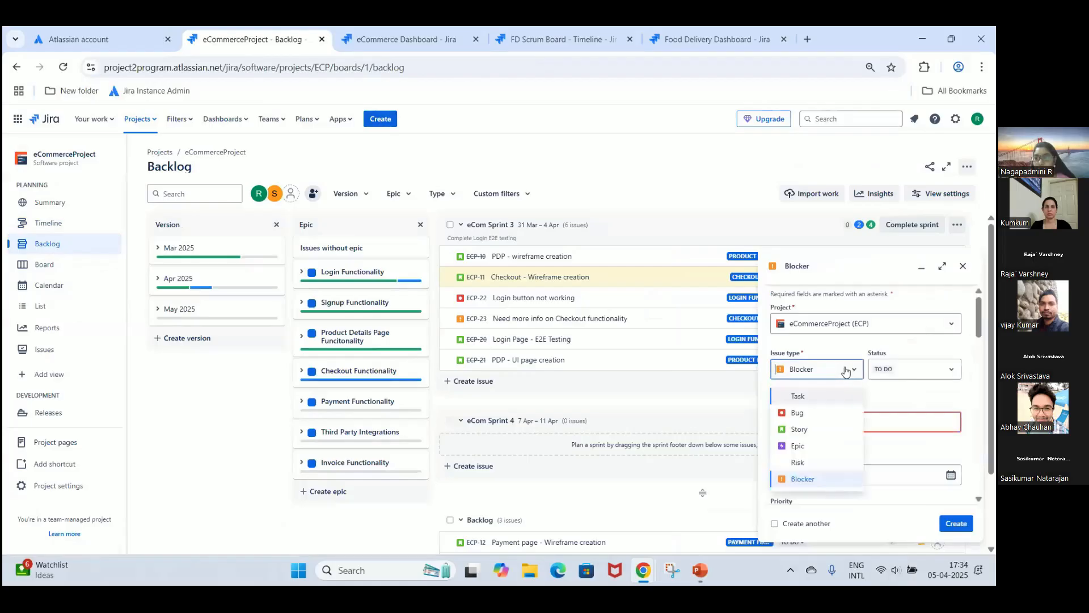
pyautogui.click(810, 429)
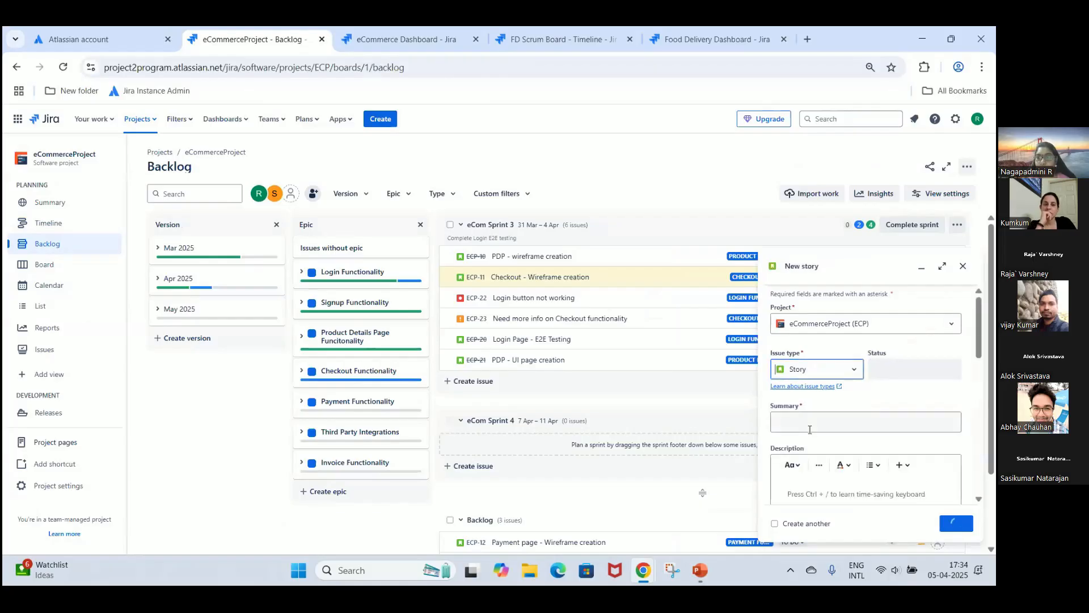
pyautogui.write('St')
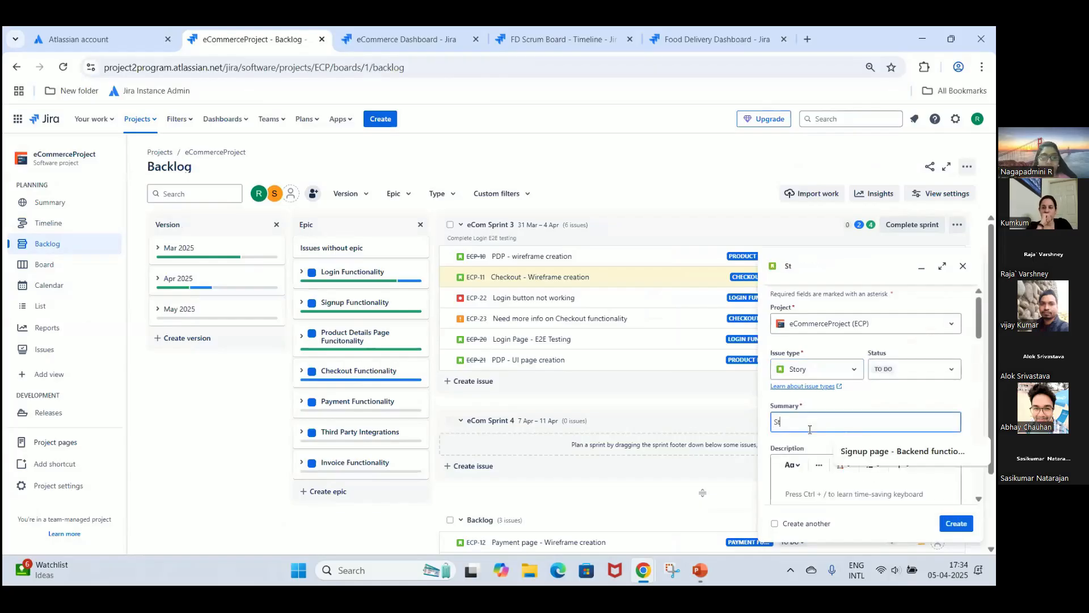
pyautogui.write('ory-1')
pyautogui.press('Return')
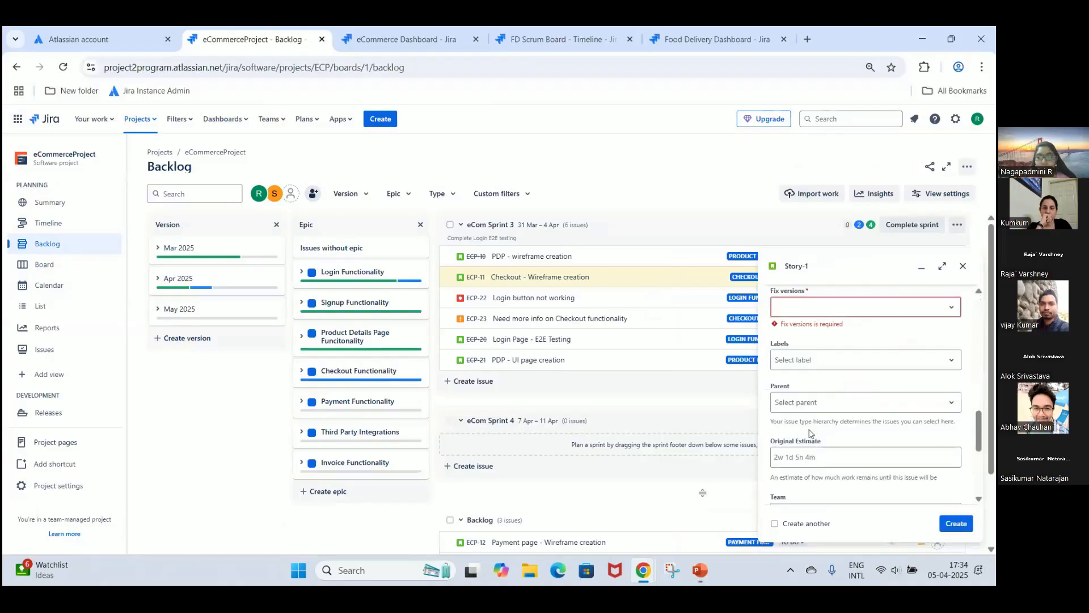
# Set the story's fix version to Mar 2025 and create it in the backlog.
pyautogui.click(840, 311)
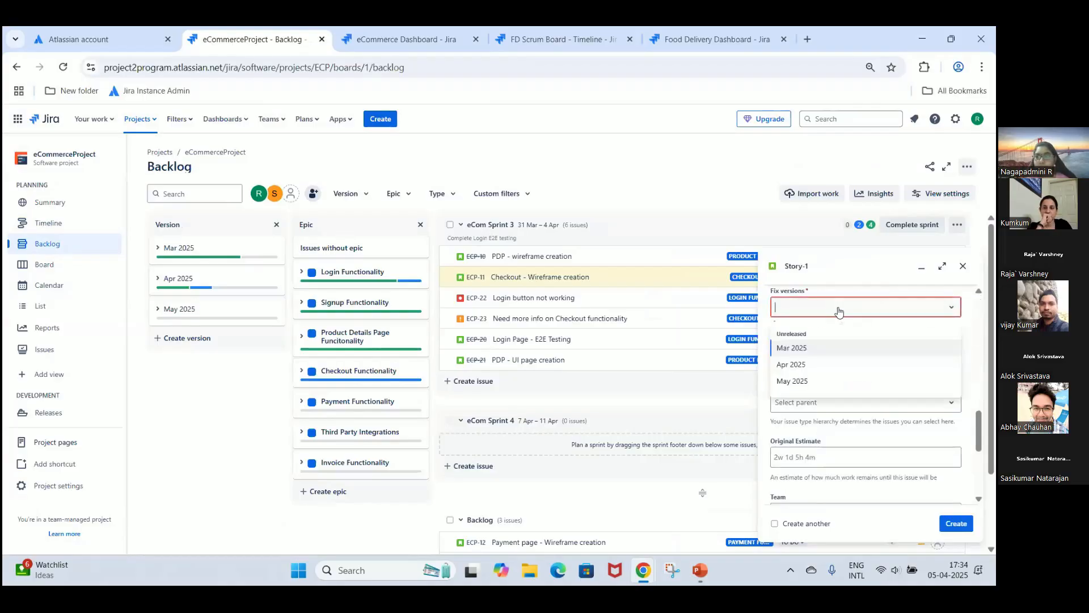
pyautogui.click(811, 354)
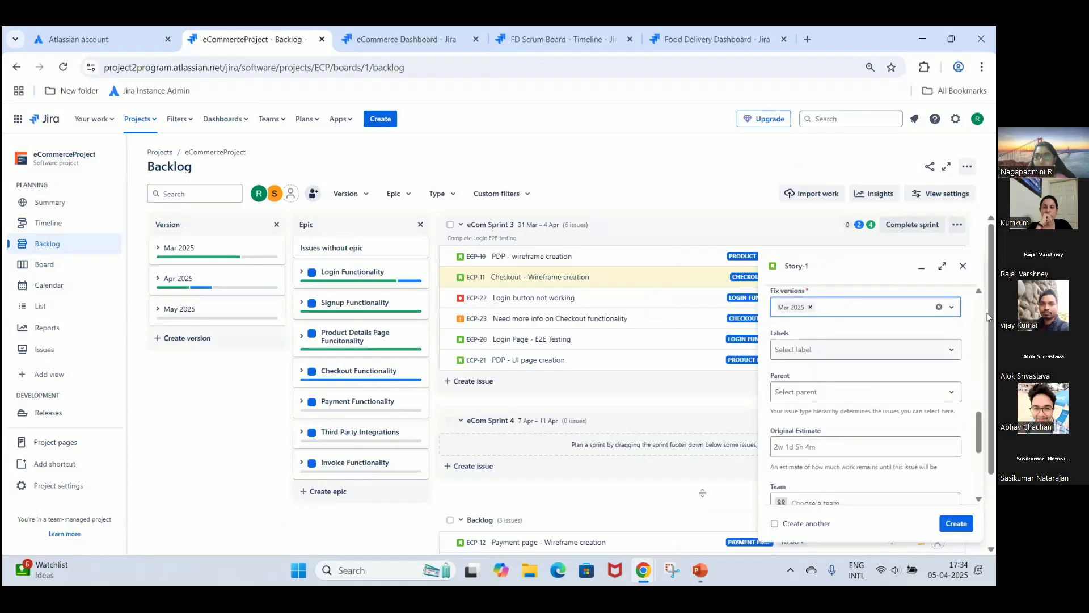
pyautogui.moveTo(979, 429); pyautogui.dragTo(979, 473)
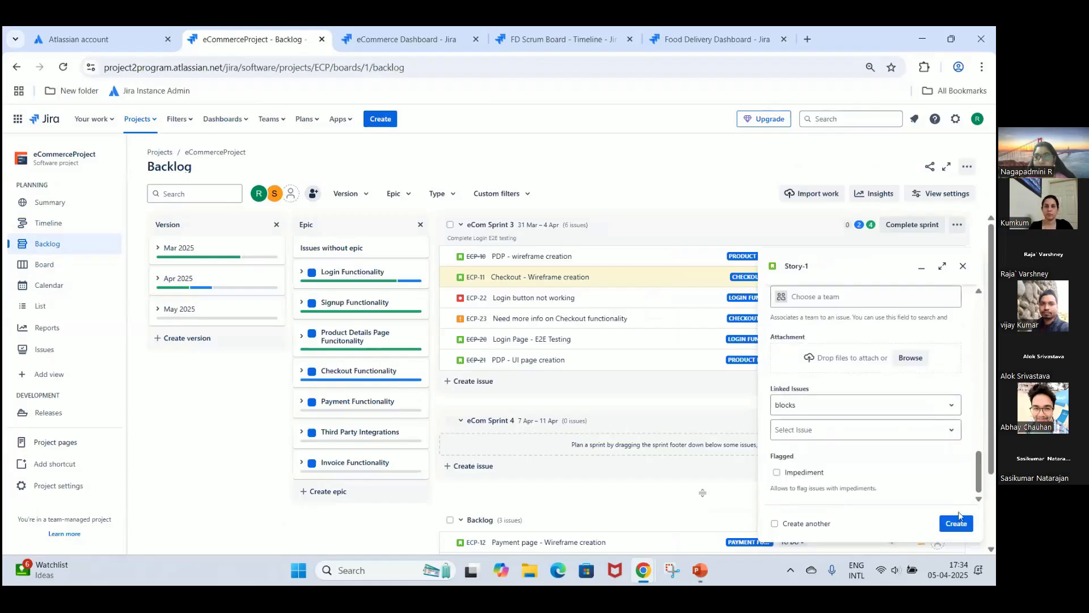
pyautogui.click(957, 527)
pyautogui.moveTo(992, 434); pyautogui.dragTo(994, 462)
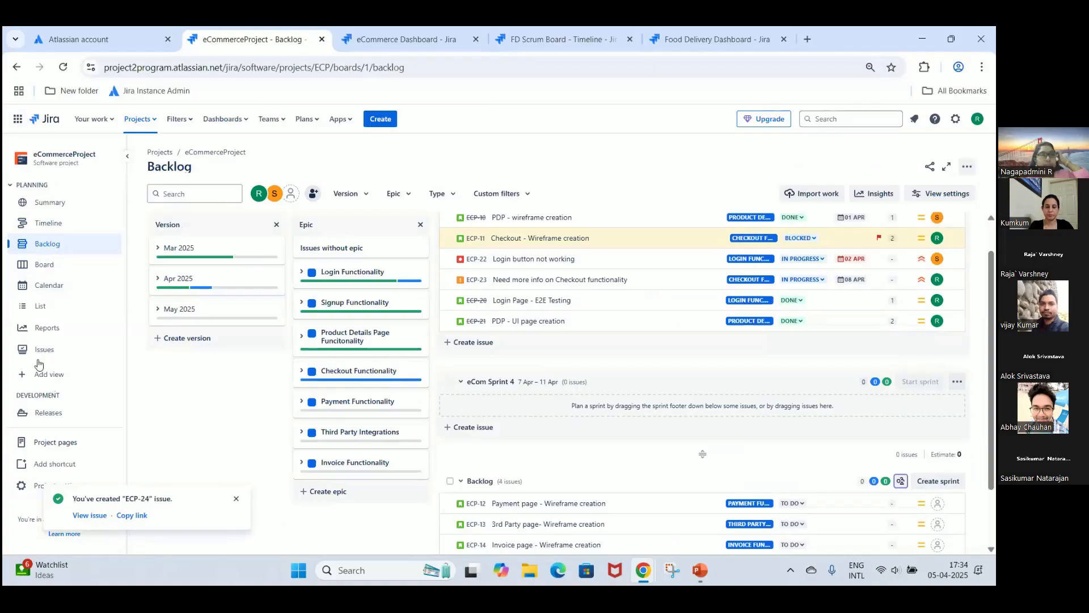
# Start a new release version named June 2025 with a start date of 6/1/2025.
pyautogui.click(55, 413)
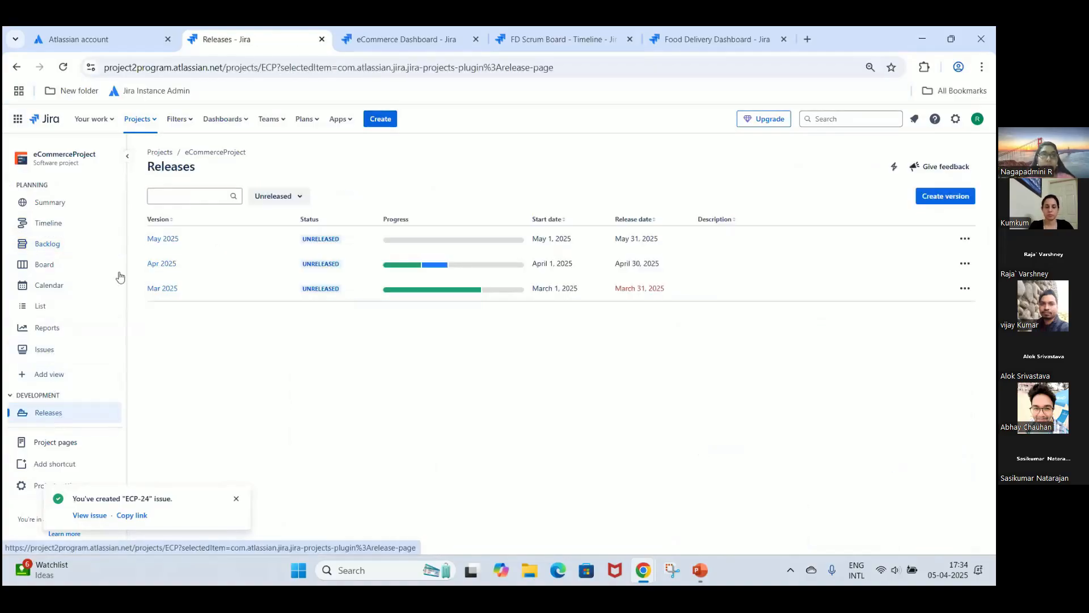
pyautogui.click(940, 200)
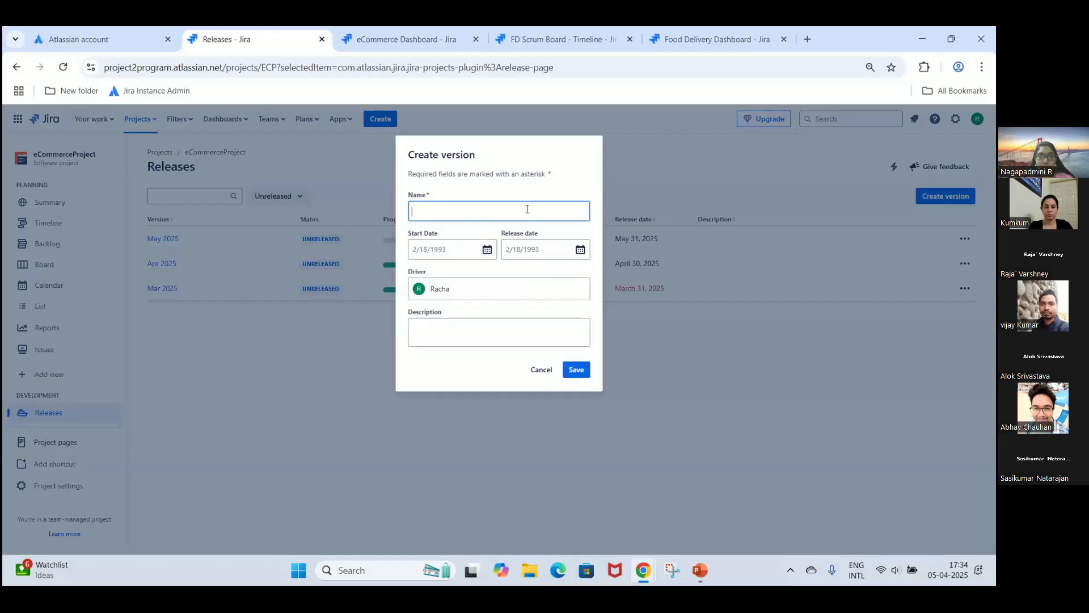
pyautogui.click(527, 210)
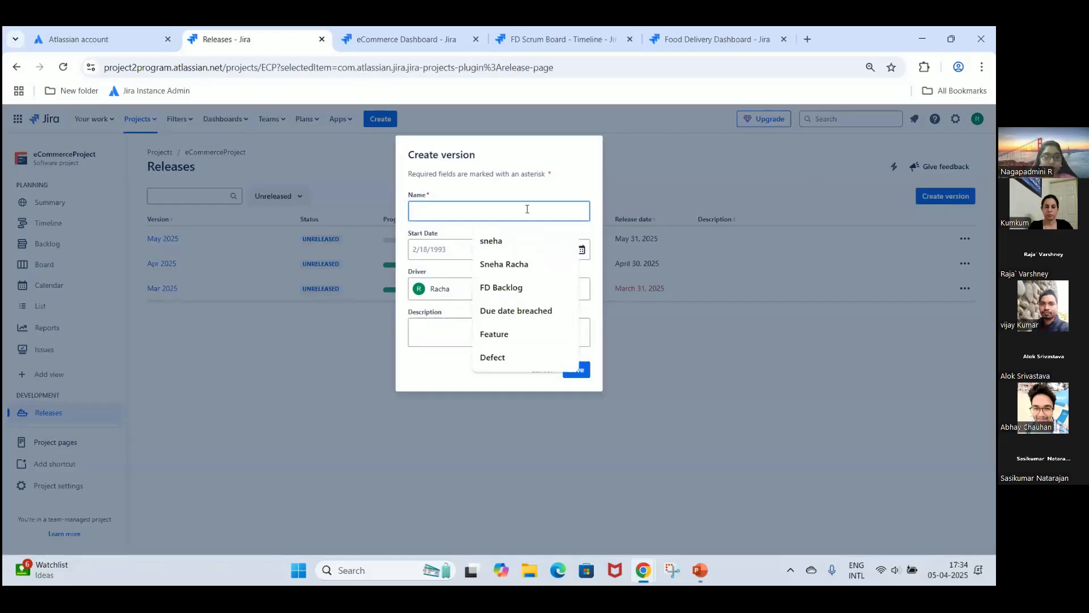
pyautogui.write('June')
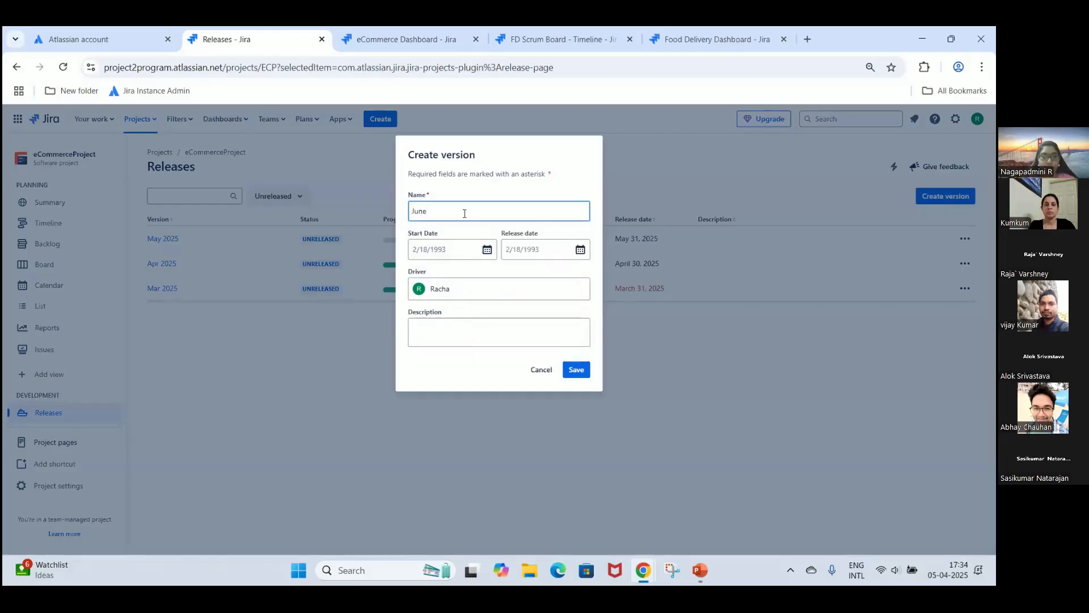
pyautogui.write(' 2025')
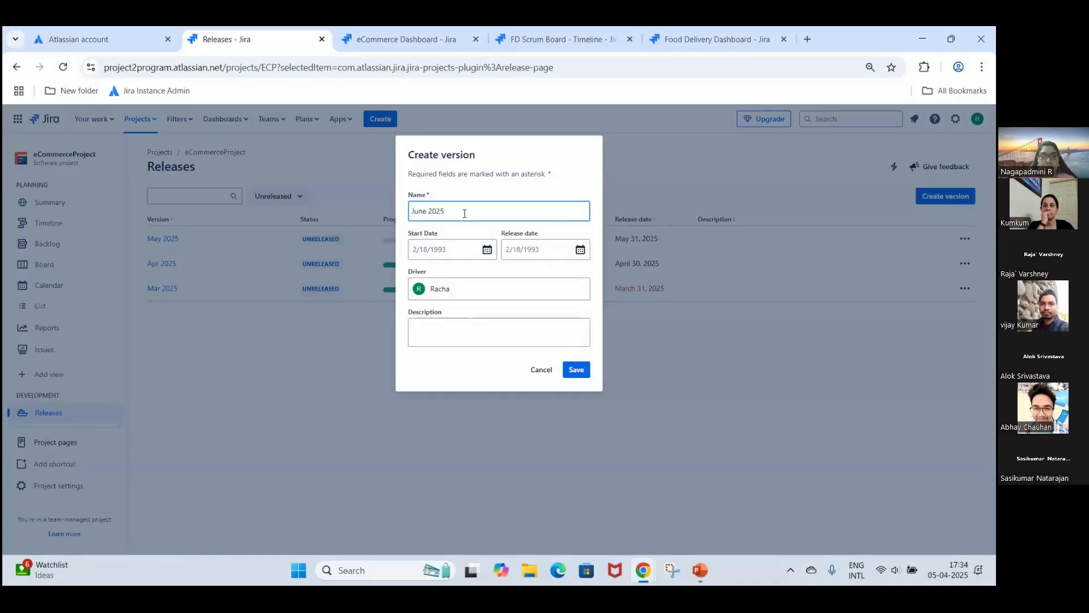
pyautogui.click(487, 250)
pyautogui.click(542, 279)
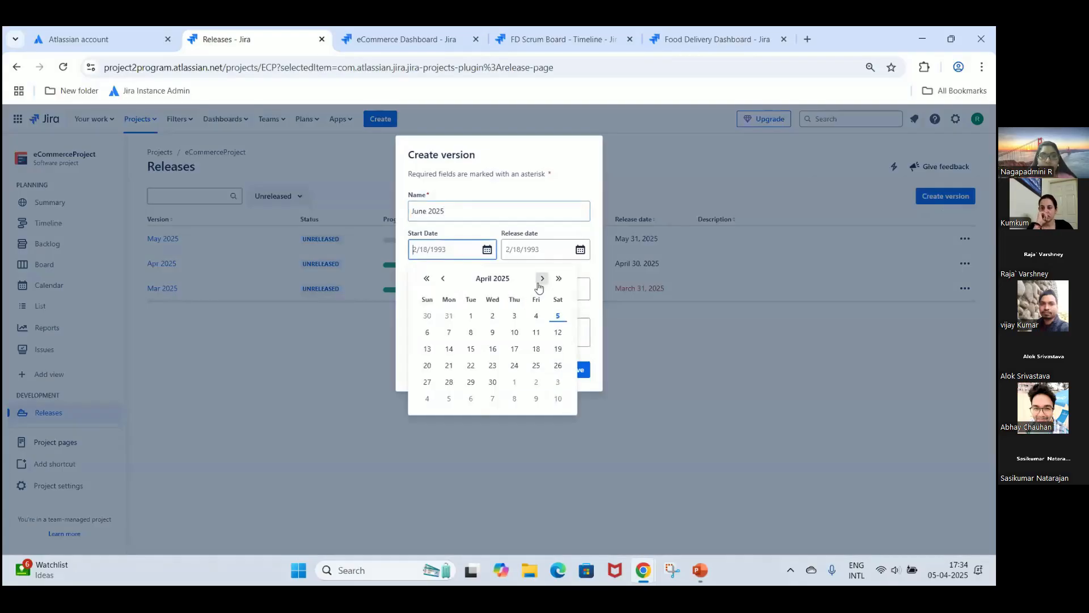
pyautogui.click(542, 279)
pyautogui.click(427, 316)
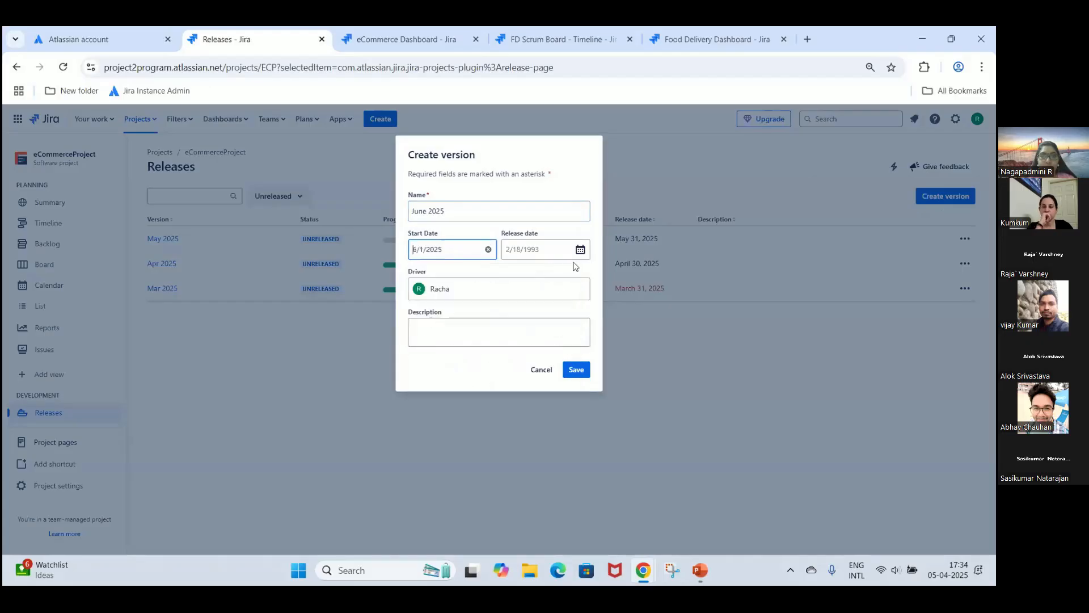
# Set the version's release date to 6/30/2025 and save it.
pyautogui.click(580, 250)
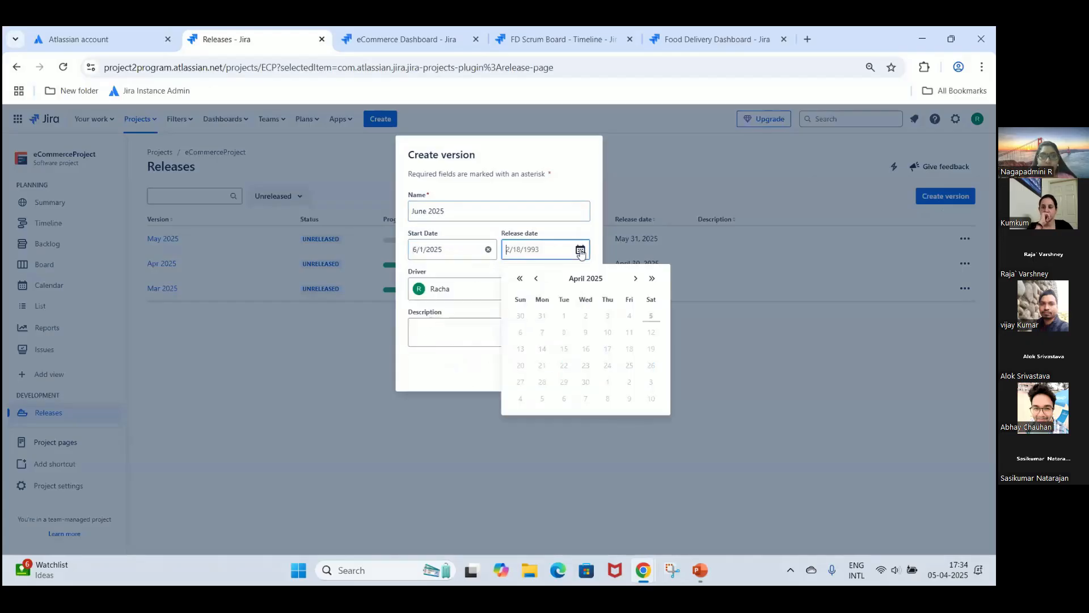
pyautogui.click(635, 278)
pyautogui.click(635, 278)
pyautogui.click(636, 278)
pyautogui.click(636, 278)
pyautogui.click(536, 279)
pyautogui.click(537, 279)
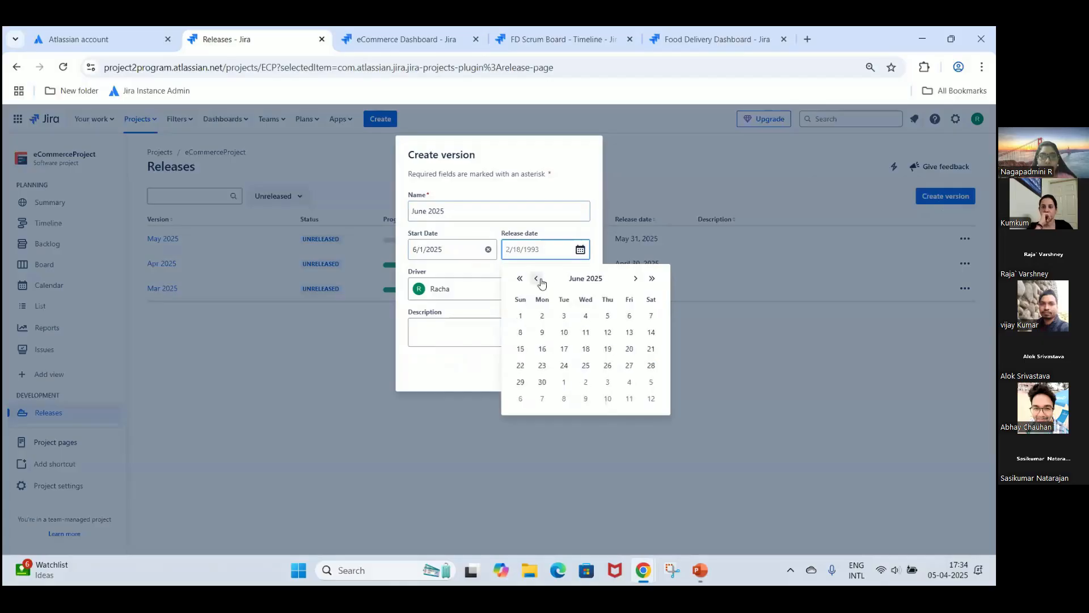
pyautogui.click(543, 382)
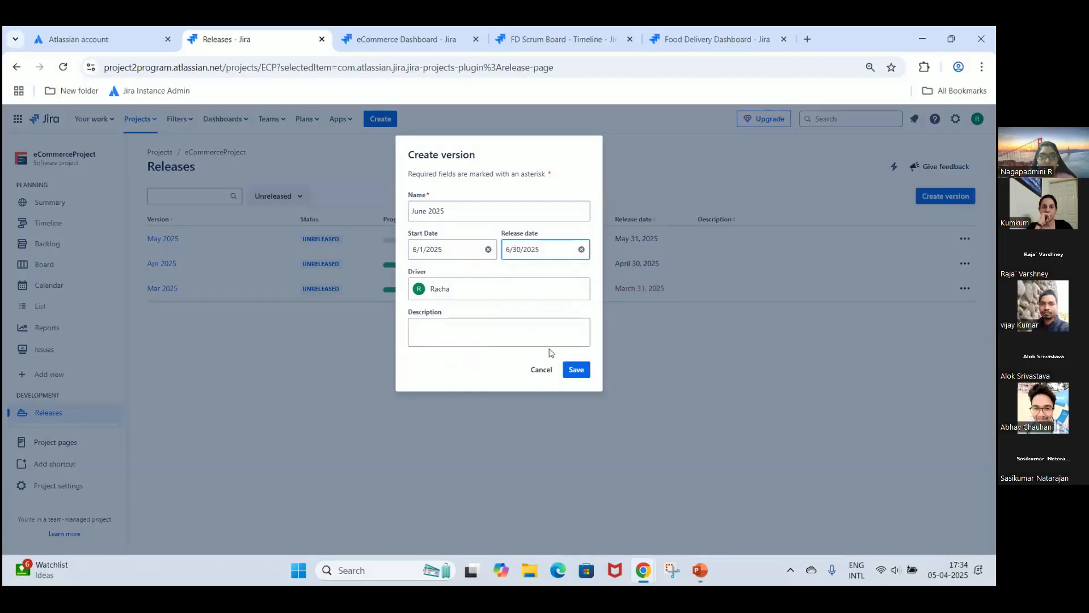
pyautogui.click(573, 368)
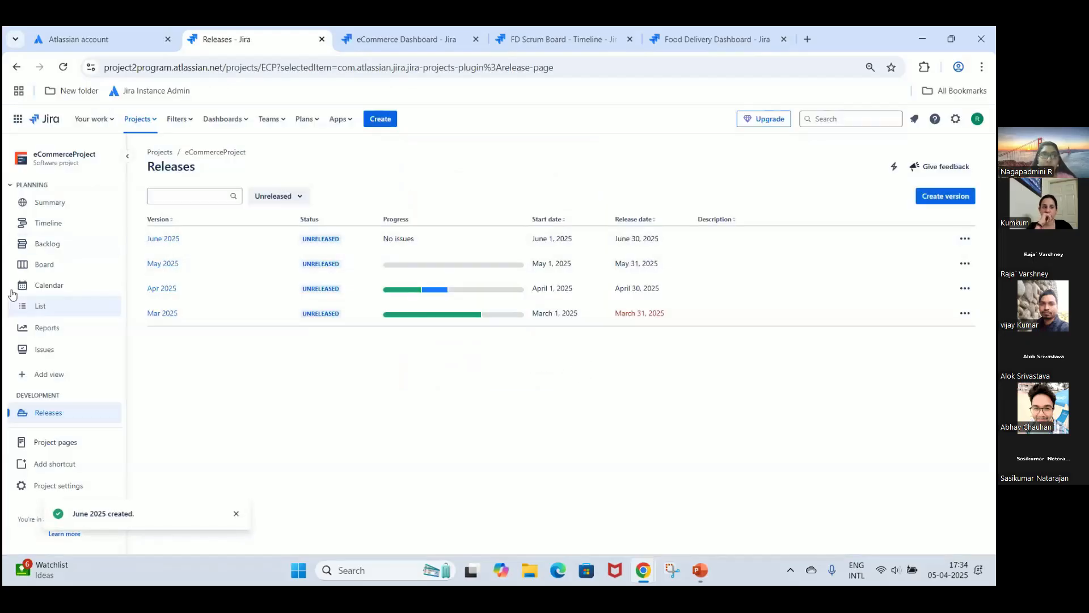
# Return to the backlog and open the details of Story-1.
pyautogui.click(51, 245)
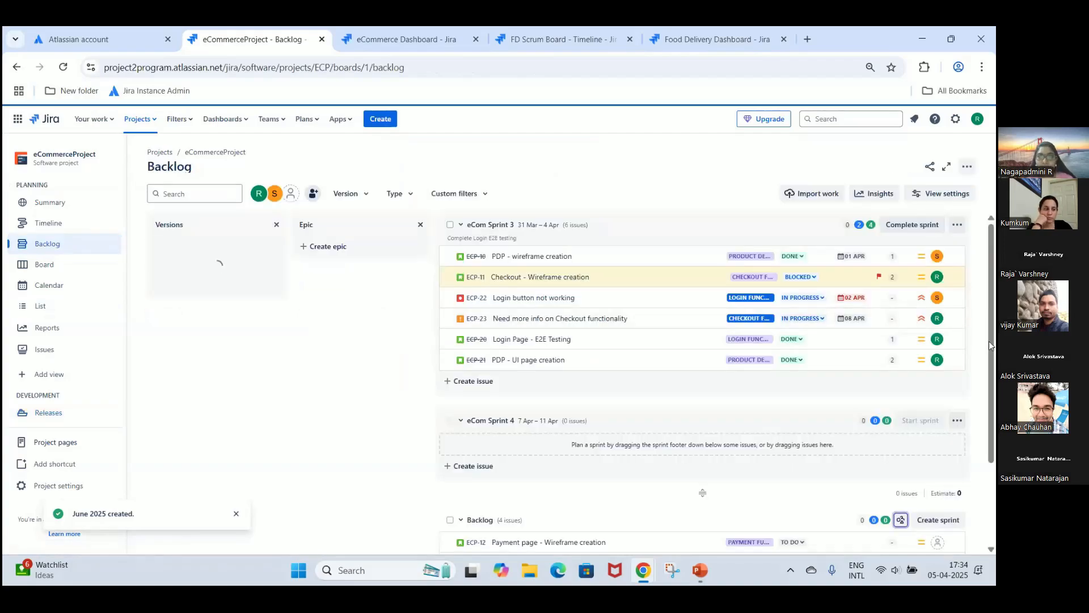
pyautogui.scroll(-2, 989, 398)
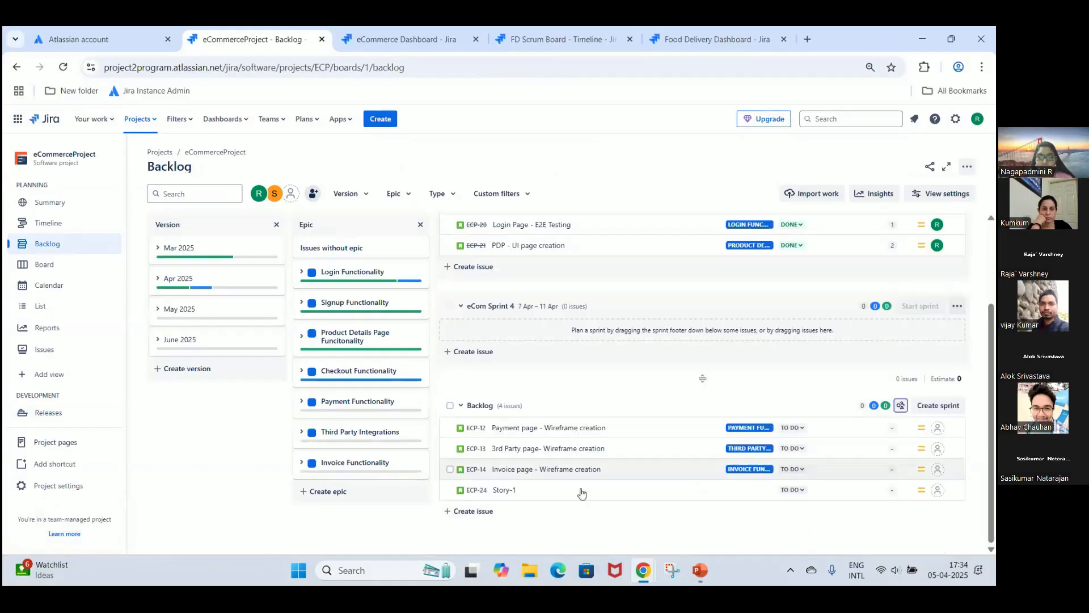
pyautogui.click(523, 492)
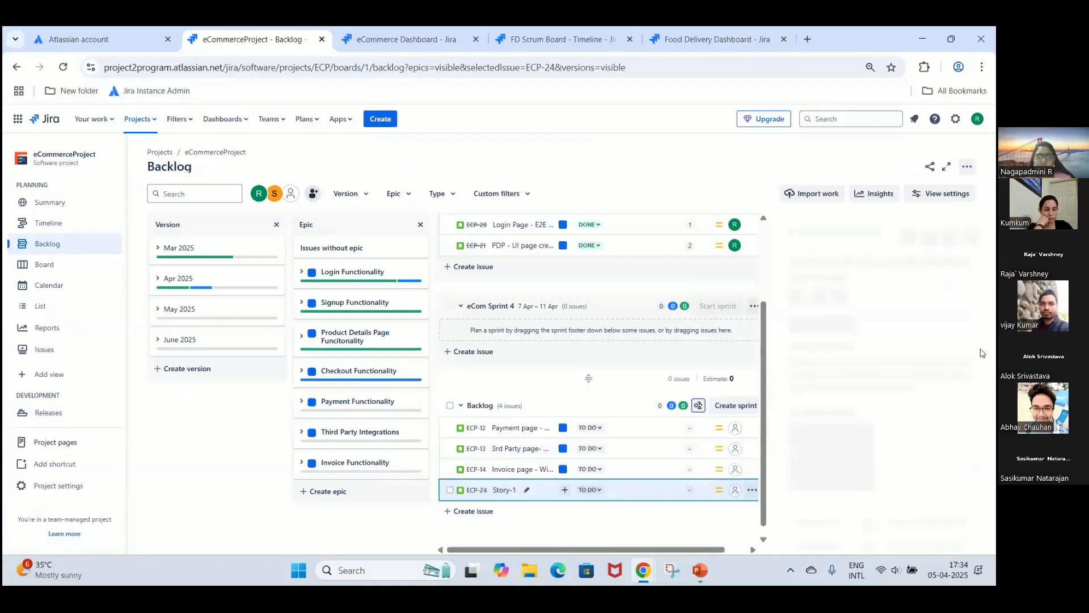
# Replace Story-1's fix version with June 2025.
pyautogui.moveTo(991, 335); pyautogui.dragTo(992, 406)
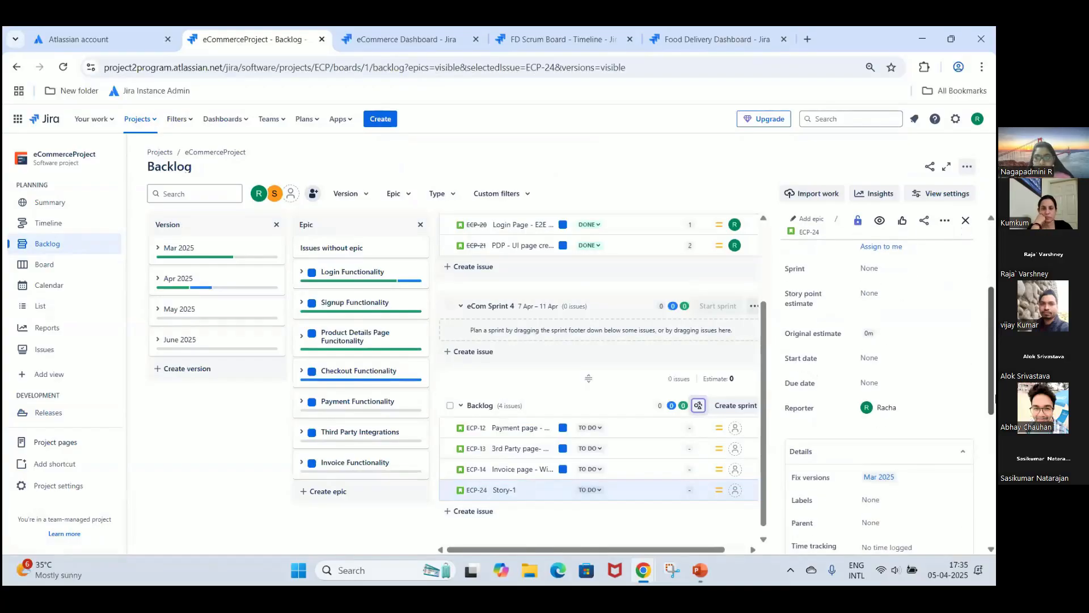
pyautogui.click(917, 484)
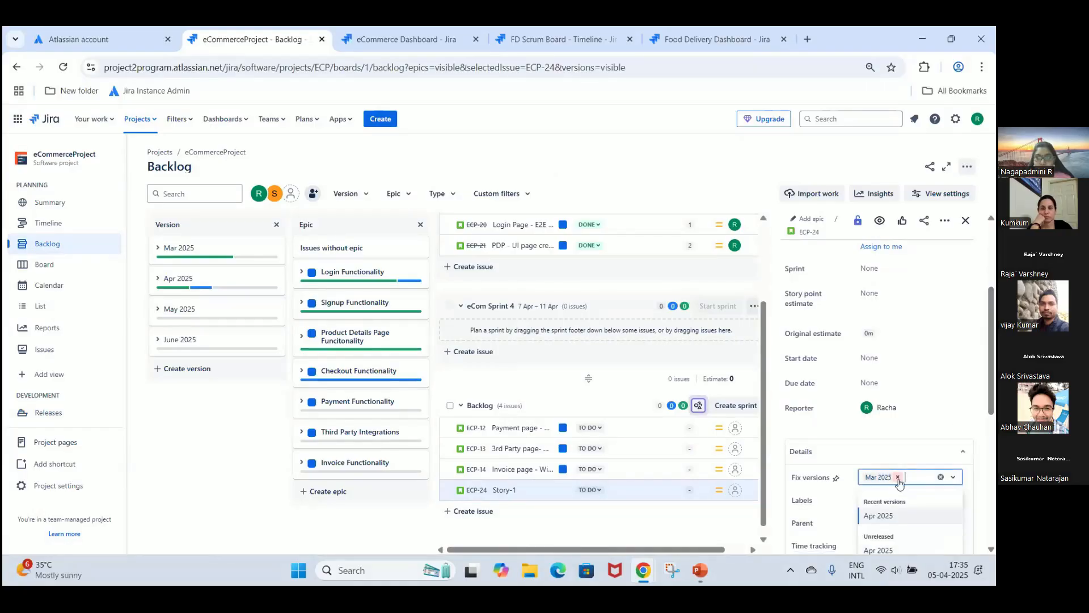
pyautogui.click(897, 478)
pyautogui.write('jun')
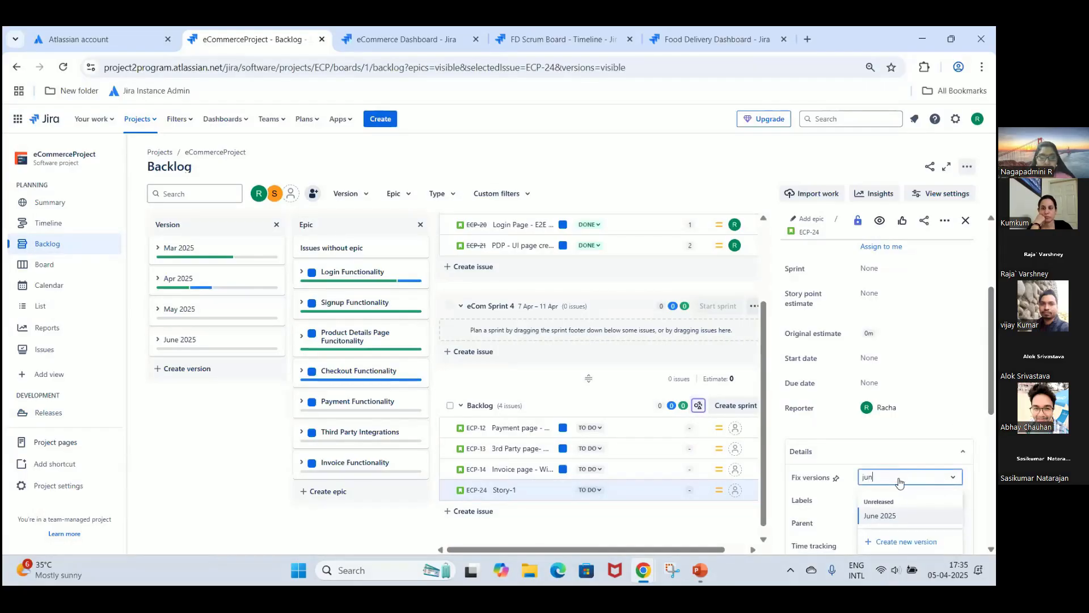
pyautogui.click(901, 520)
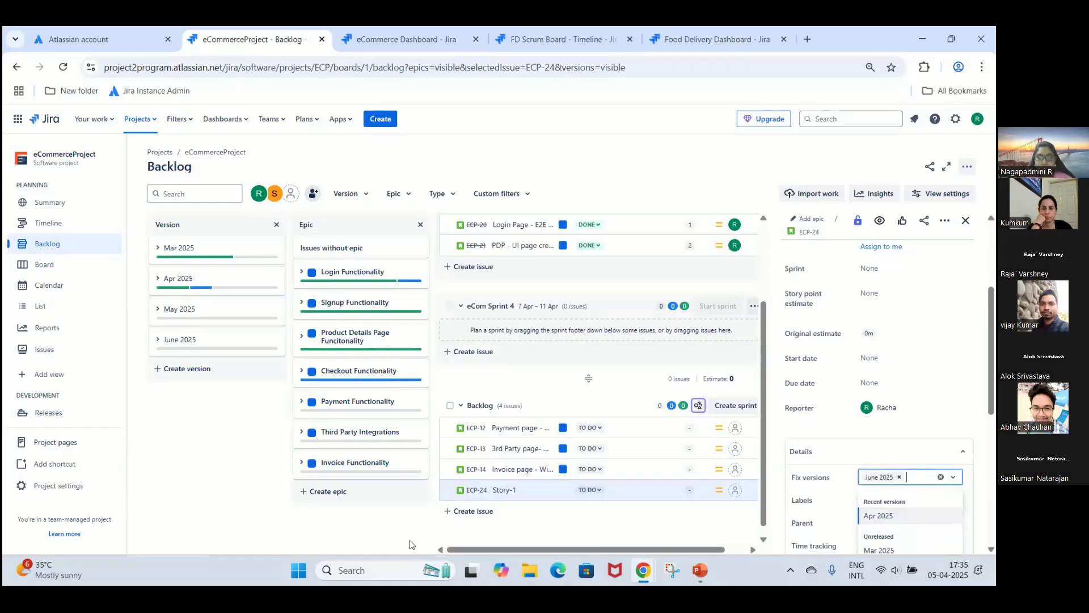
pyautogui.click(242, 512)
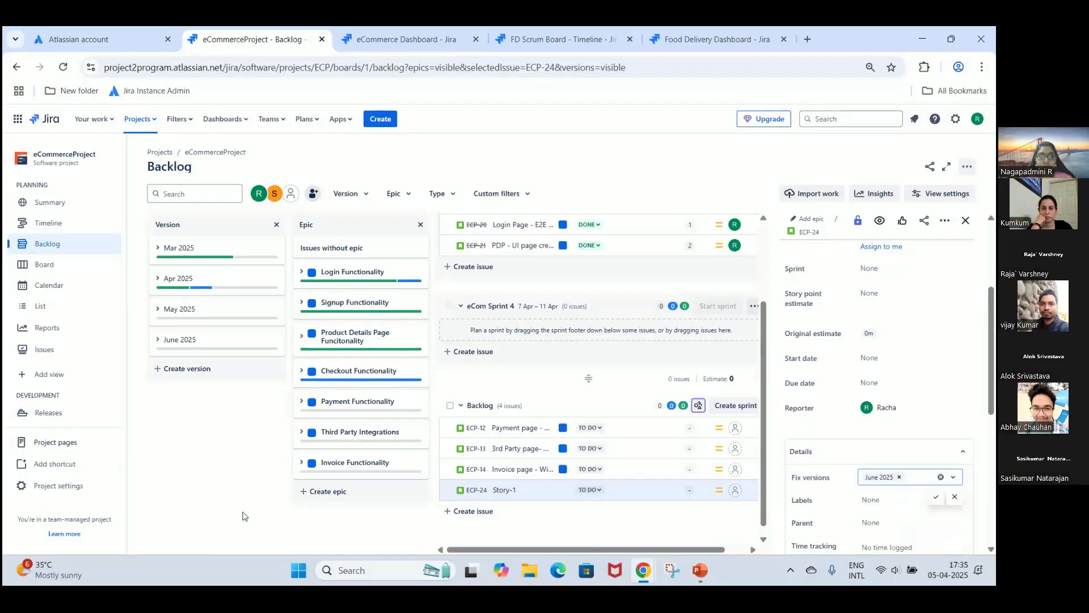
# Open Story-1 (ECP-24) in a new browser tab and switch to it.
pyautogui.click(477, 490)
pyautogui.rightClick(476, 489)
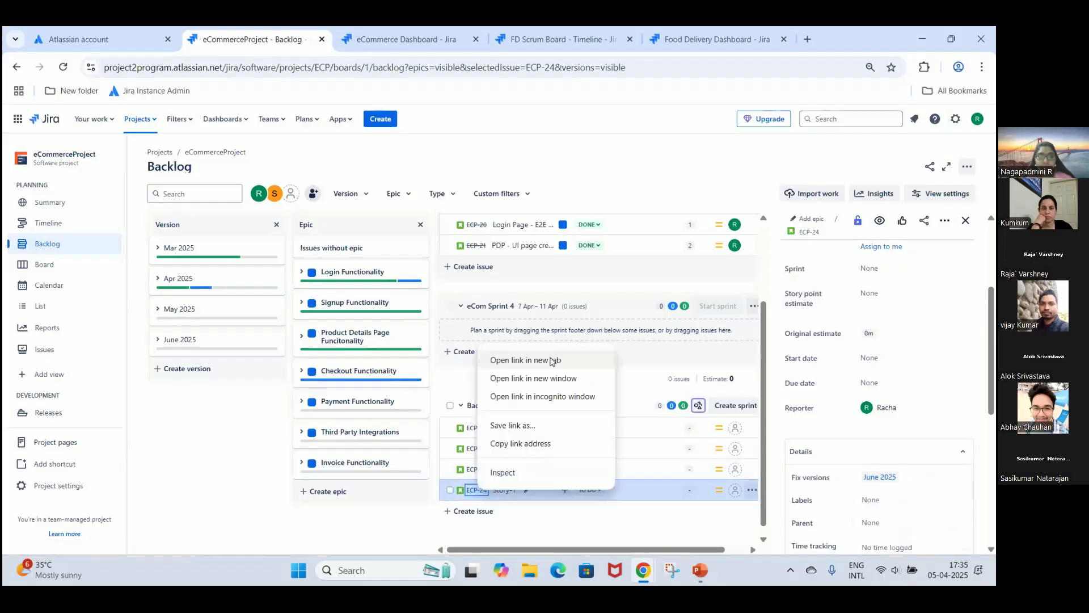
pyautogui.click(525, 361)
pyautogui.click(361, 35)
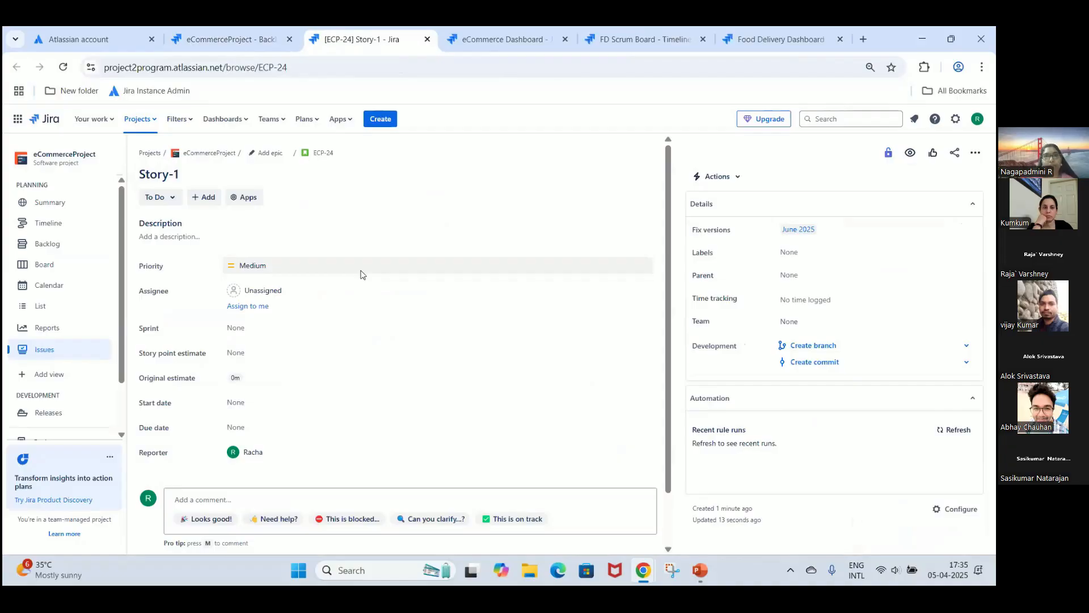
# Examine the story's description editor and priority options, and highlight the site domain in its web address.
pyautogui.click(220, 241)
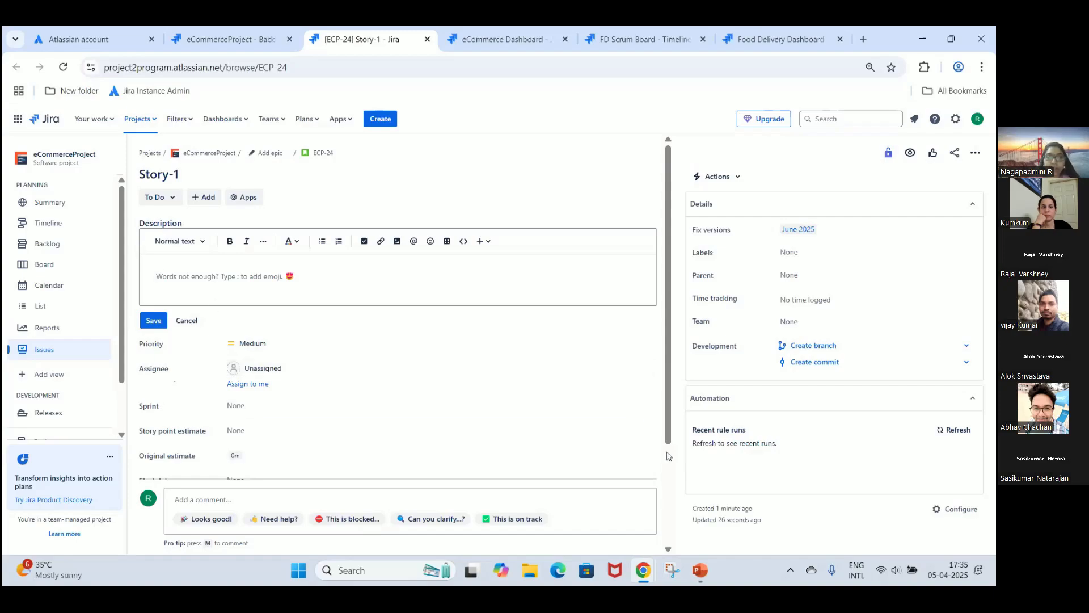
pyautogui.scroll(-3, 668, 455)
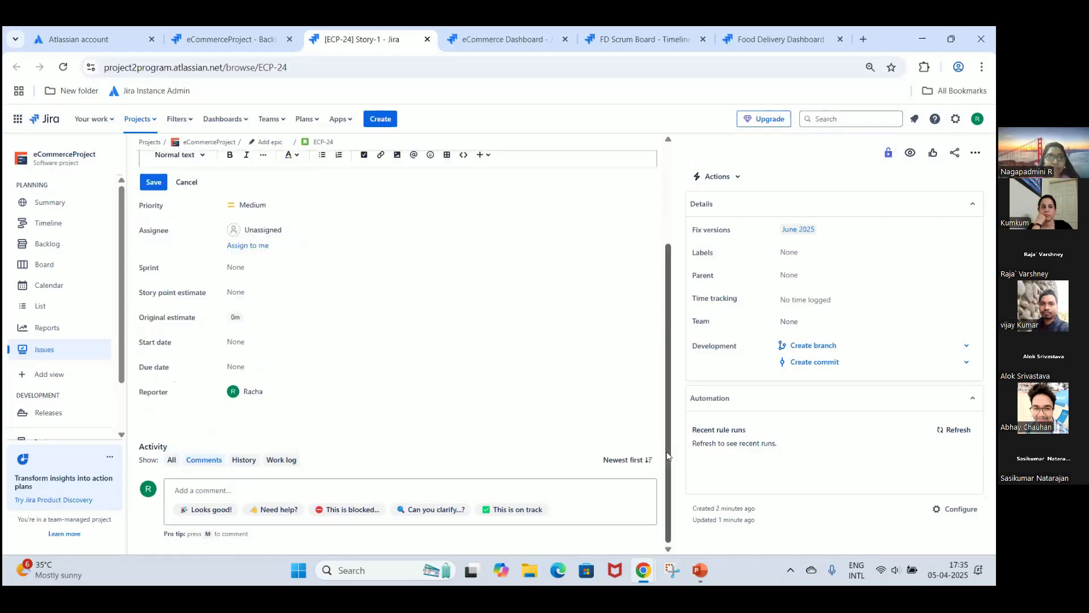
pyautogui.click(266, 208)
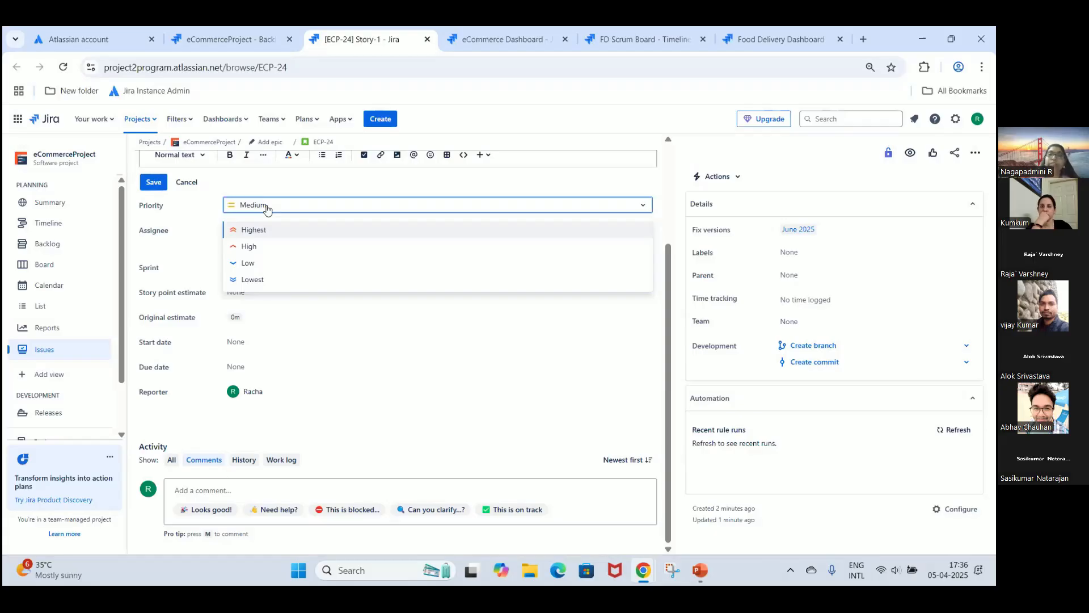
pyautogui.click(227, 69)
pyautogui.click(227, 70)
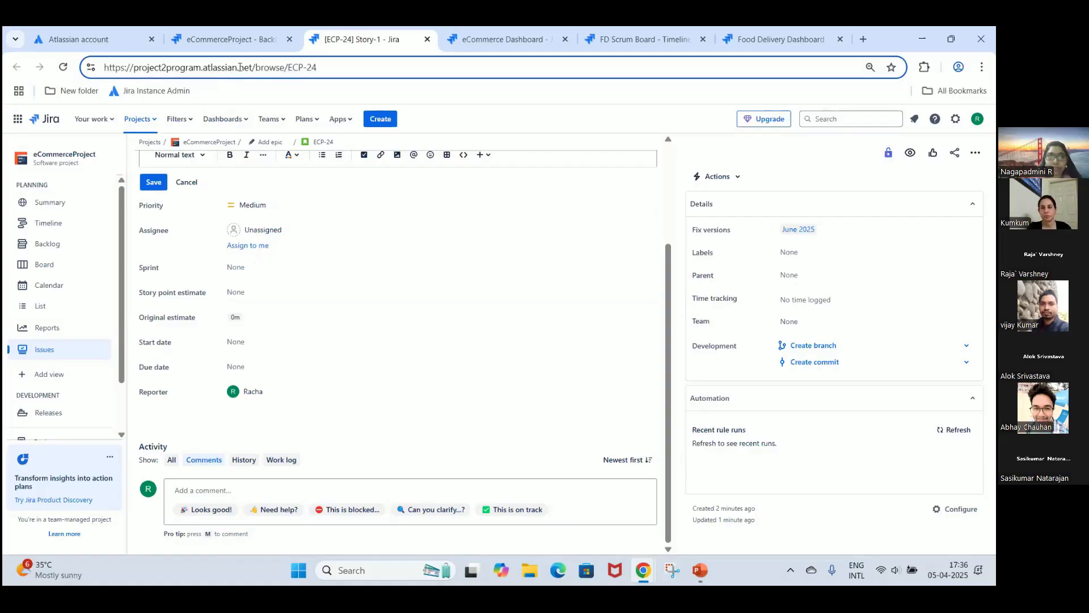
pyautogui.moveTo(255, 68); pyautogui.dragTo(129, 70)
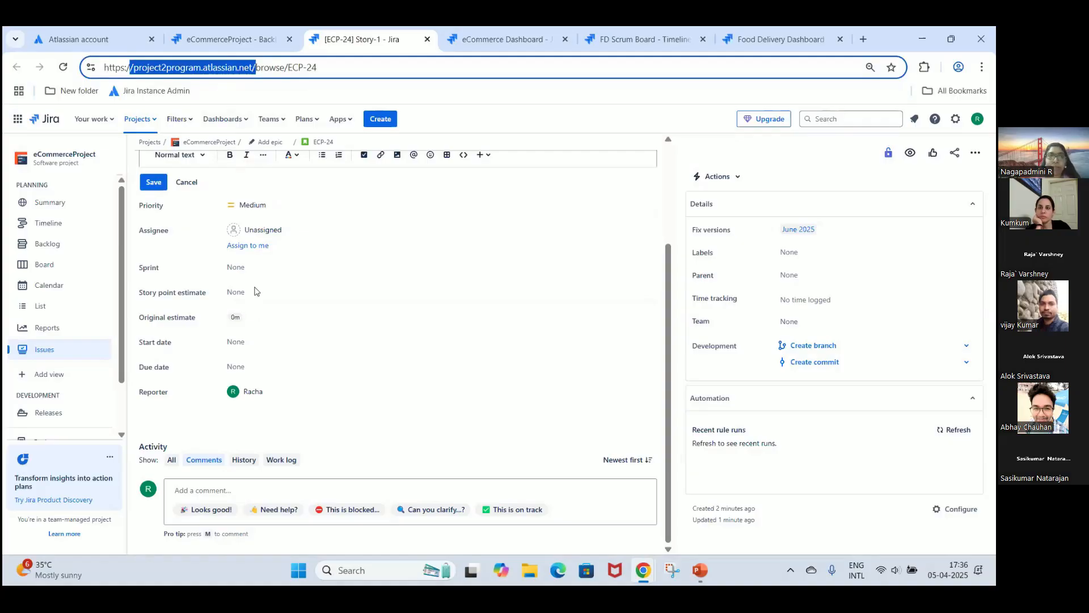
# Assign Story-1 to eCom Sprint 4 and set its story point estimate to 1.
pyautogui.click(252, 275)
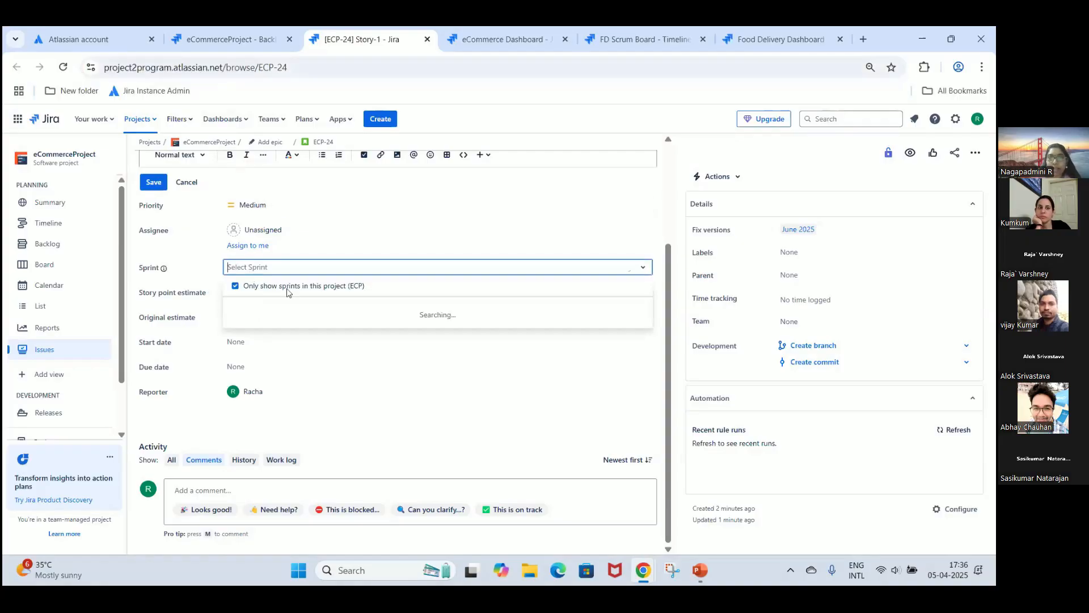
pyautogui.click(286, 372)
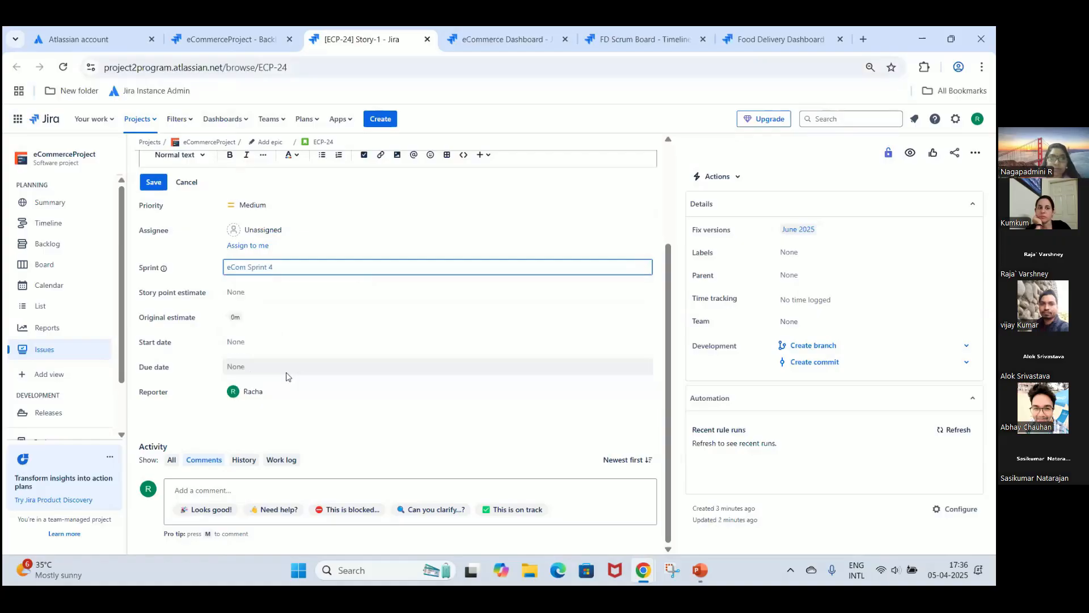
pyautogui.click(264, 293)
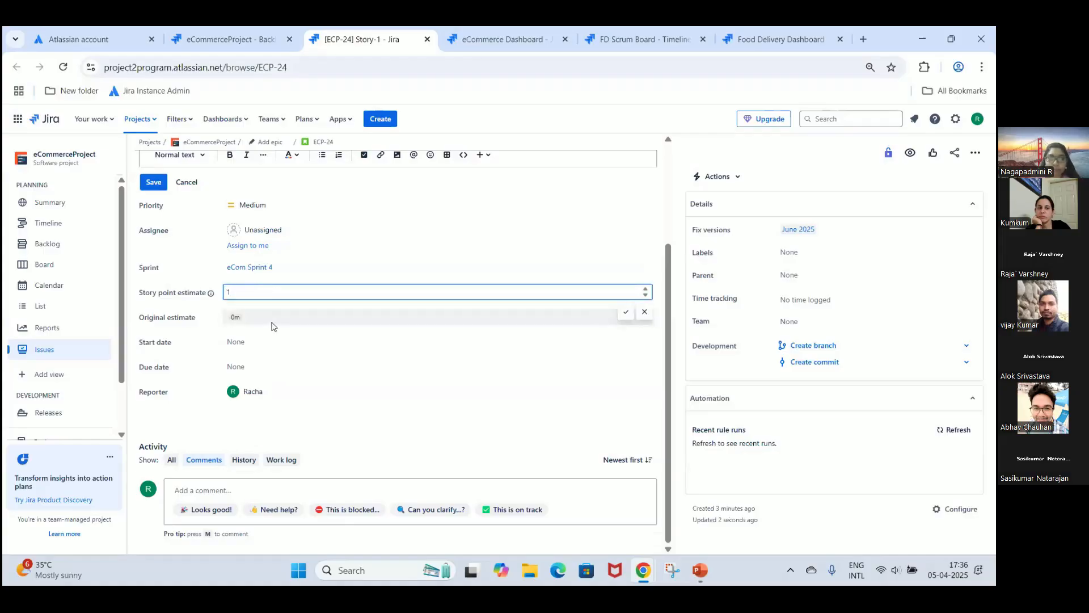
pyautogui.click(270, 318)
# Set Story-1's start date to Apr 09, 2025.
pyautogui.click(270, 352)
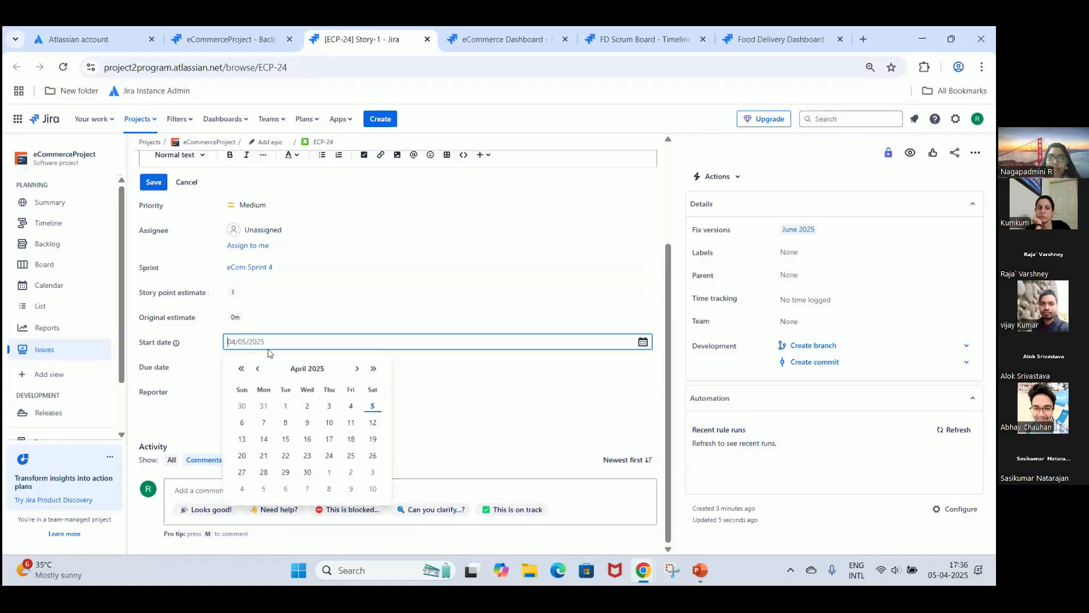
pyautogui.click(308, 423)
pyautogui.click(493, 414)
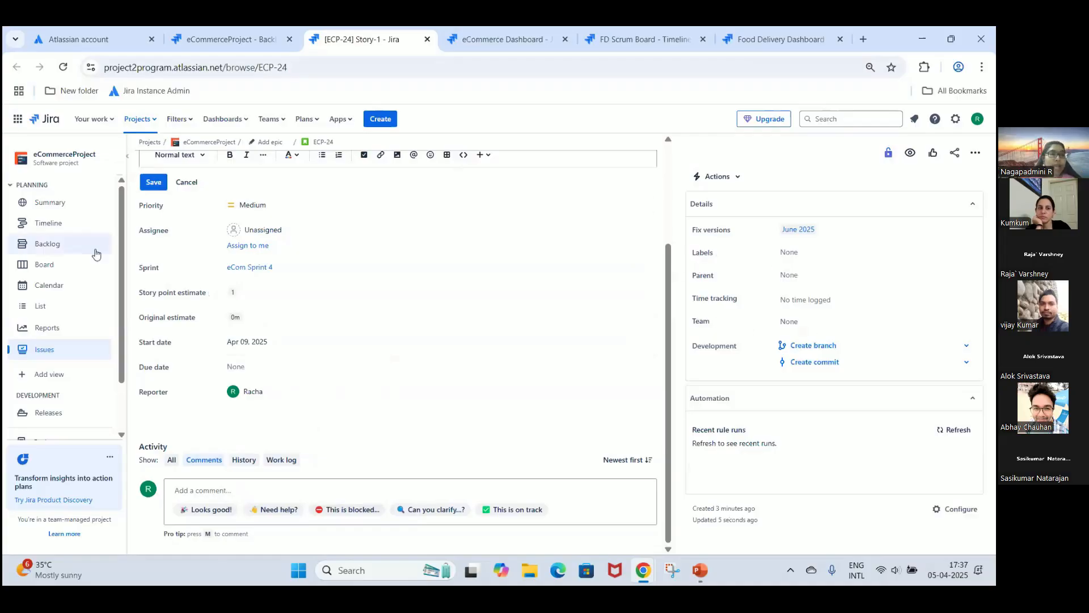
# Return to the project's backlog and hide its version and epic lists.
pyautogui.click(53, 271)
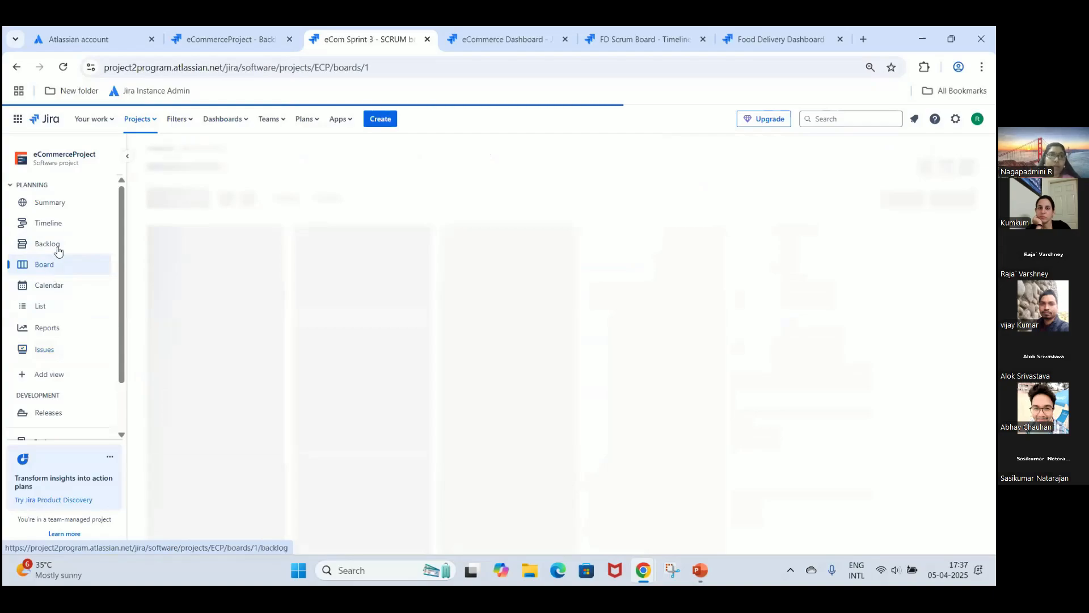
pyautogui.click(57, 247)
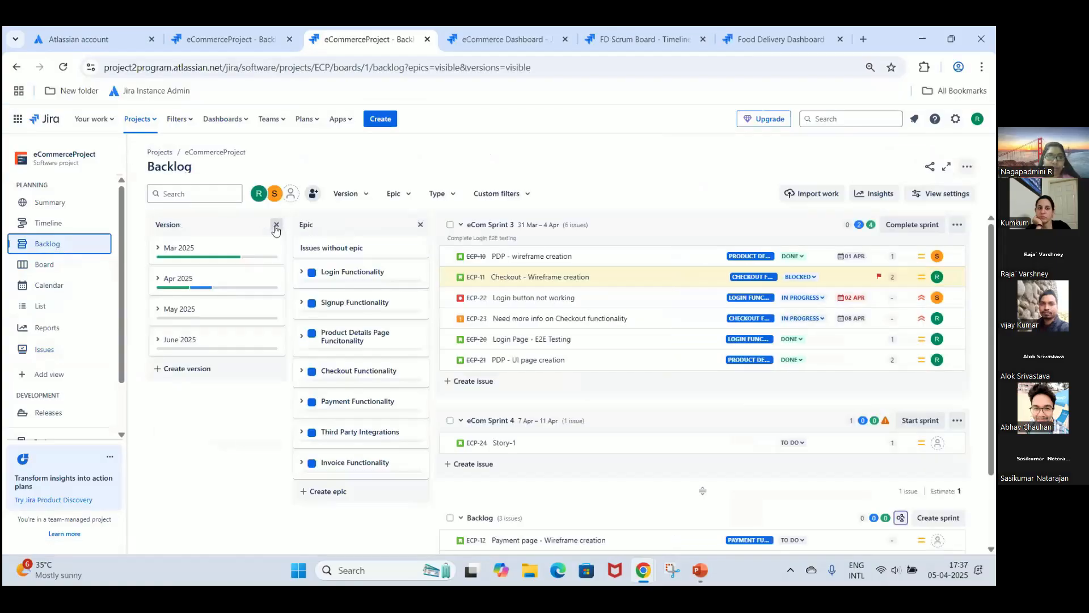
pyautogui.click(276, 225)
pyautogui.click(275, 225)
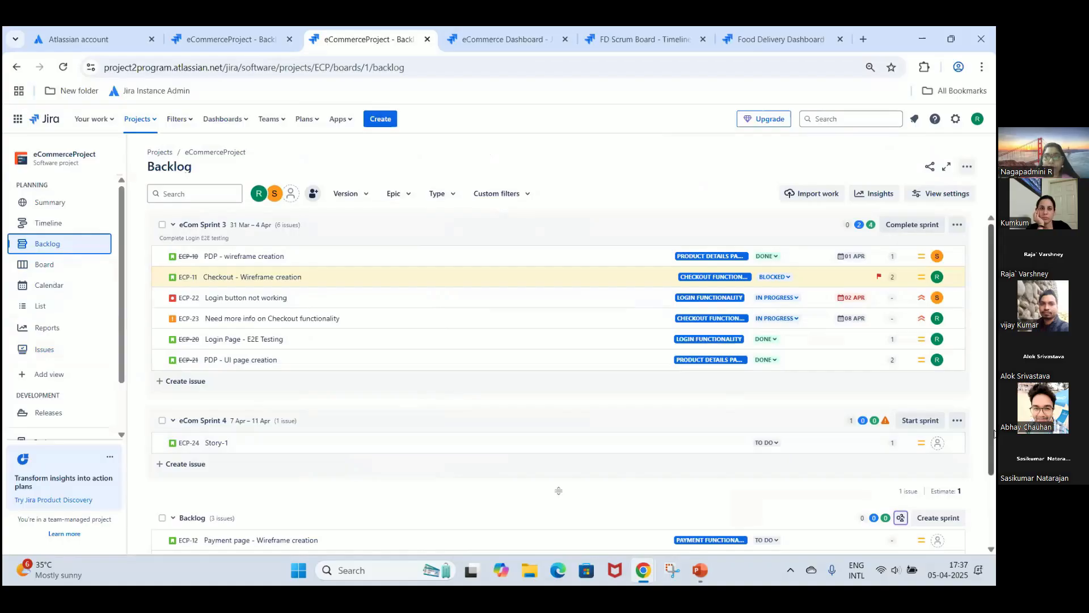
# Move the Payment page - Wireframe creation story from the backlog into eCom Sprint 4.
pyautogui.moveTo(994, 434); pyautogui.dragTo(995, 523)
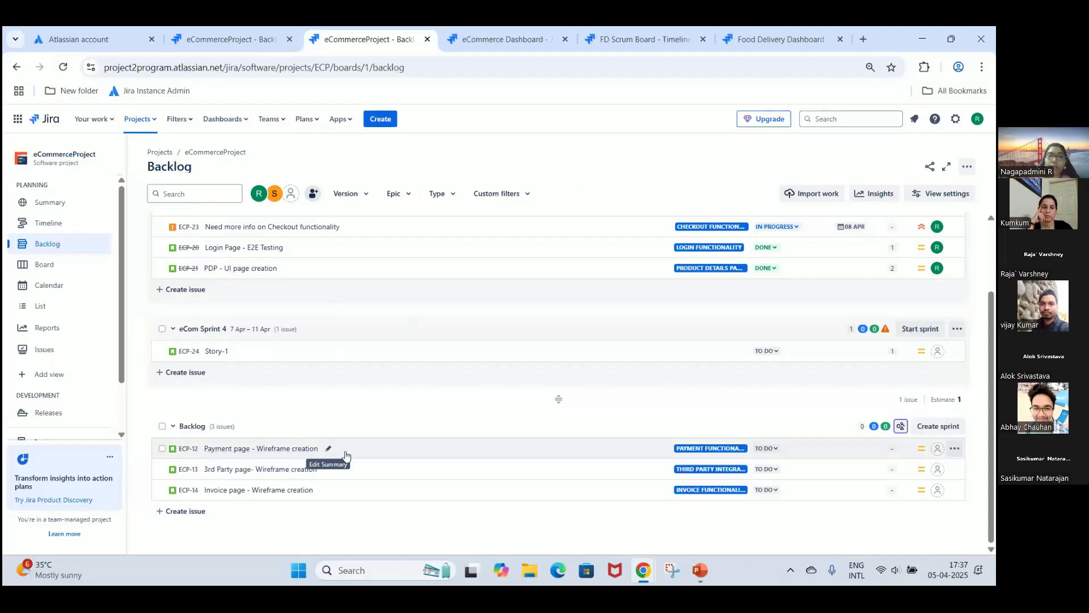
pyautogui.click(407, 454)
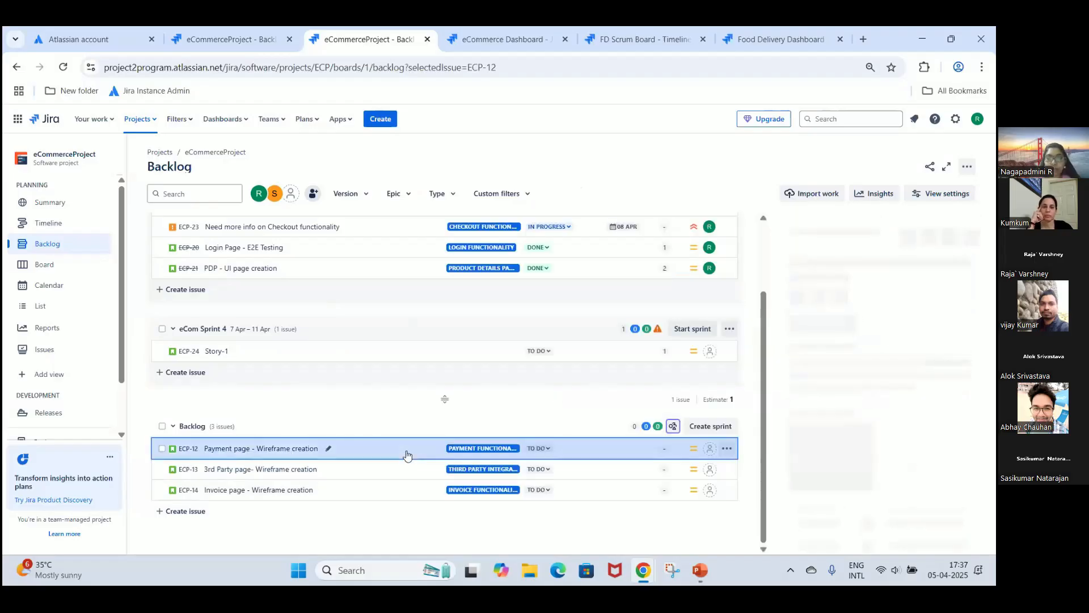
pyautogui.rightClick(407, 454)
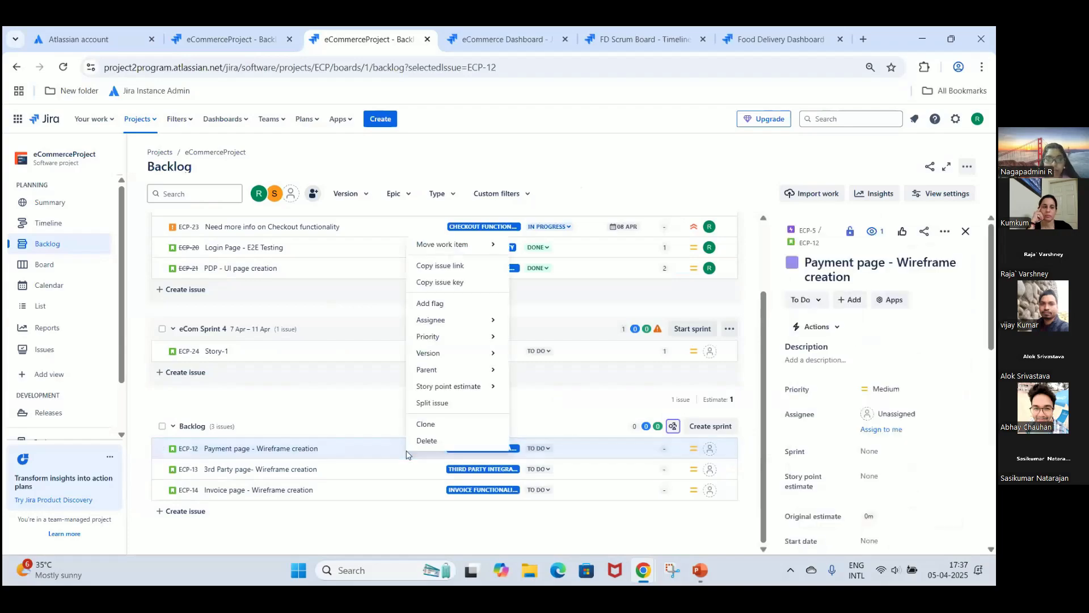
pyautogui.moveTo(446, 248)
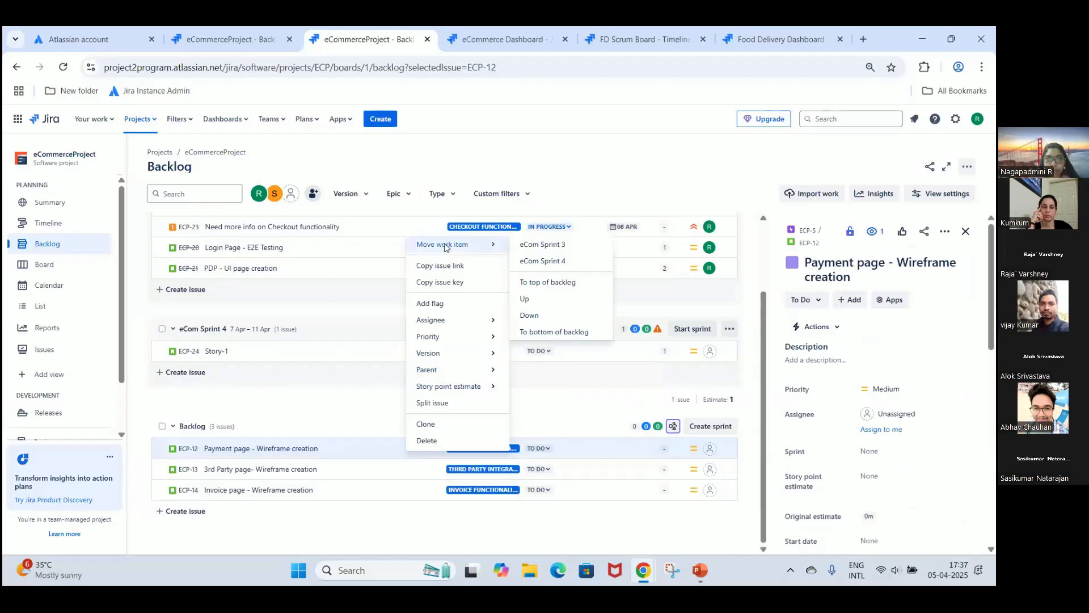
pyautogui.click(534, 262)
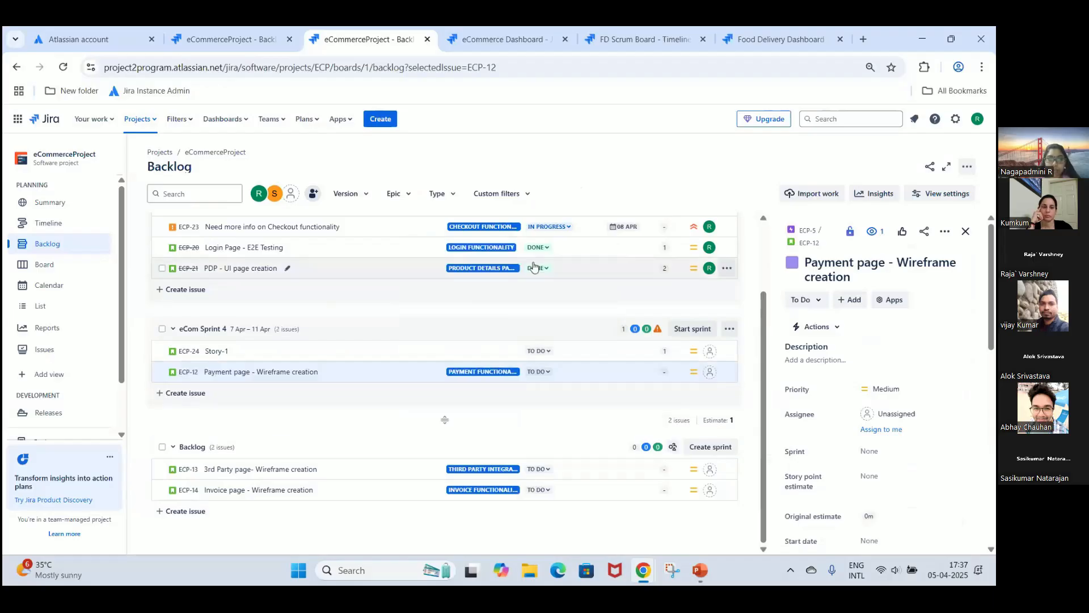
# Set the Payment page - Wireframe creation story's priority to High and its story points to 1.
pyautogui.click(372, 373)
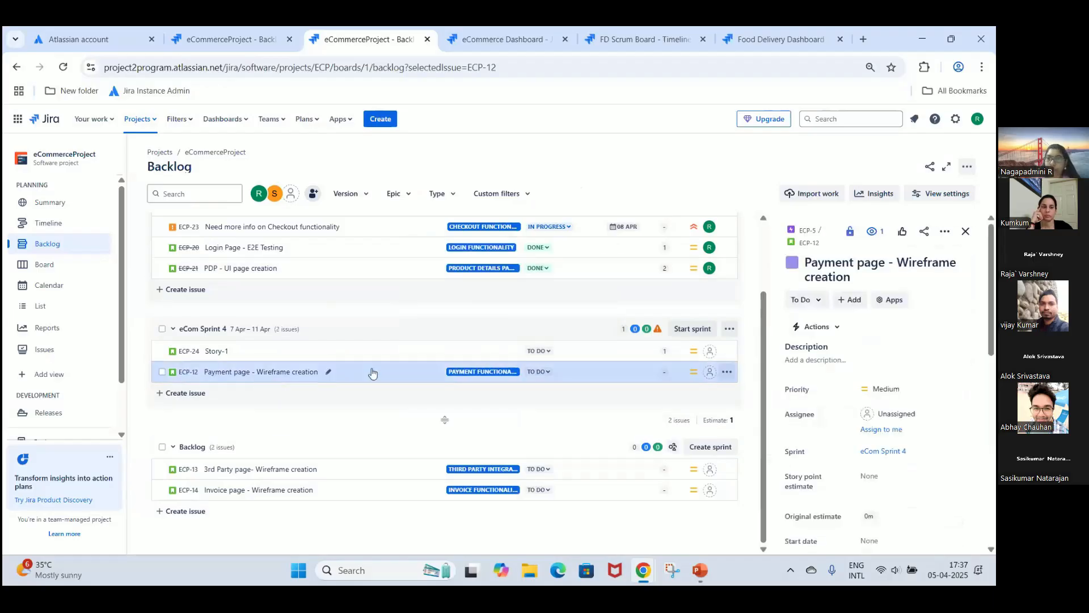
pyautogui.click(696, 375)
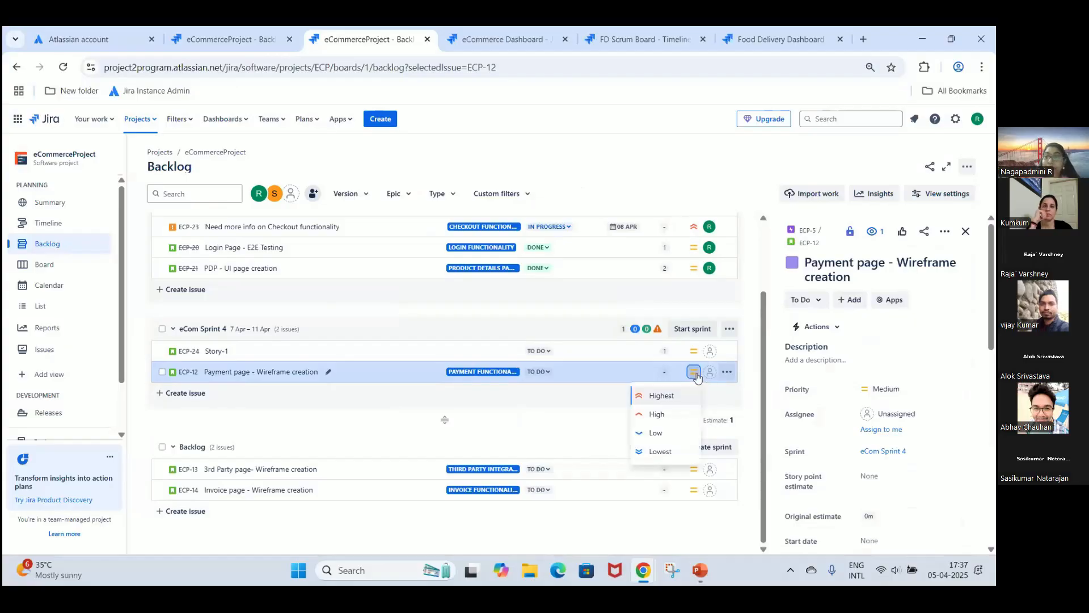
pyautogui.click(671, 417)
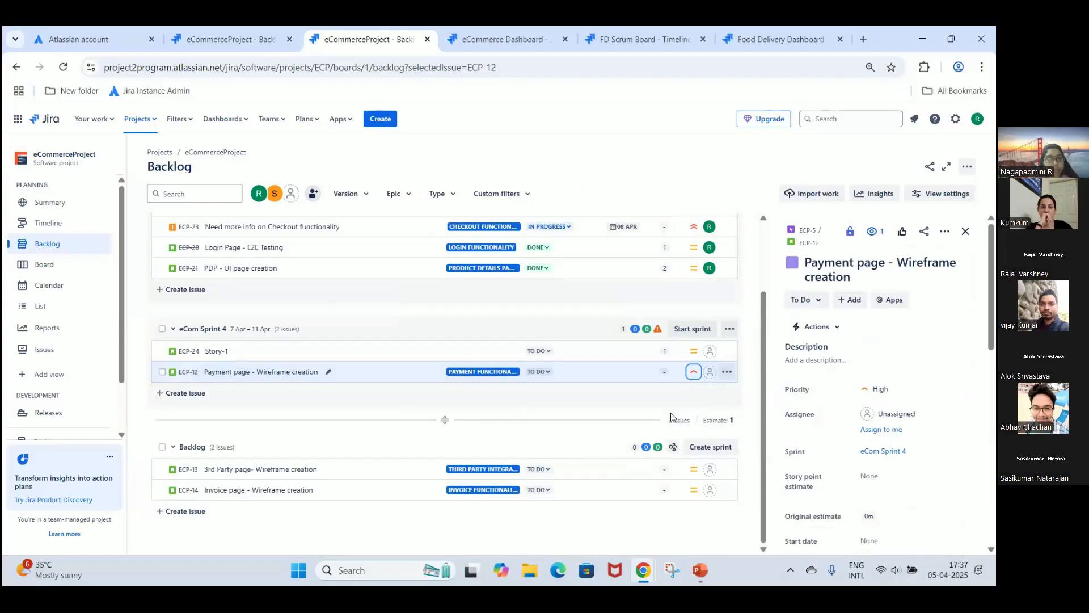
pyautogui.click(667, 375)
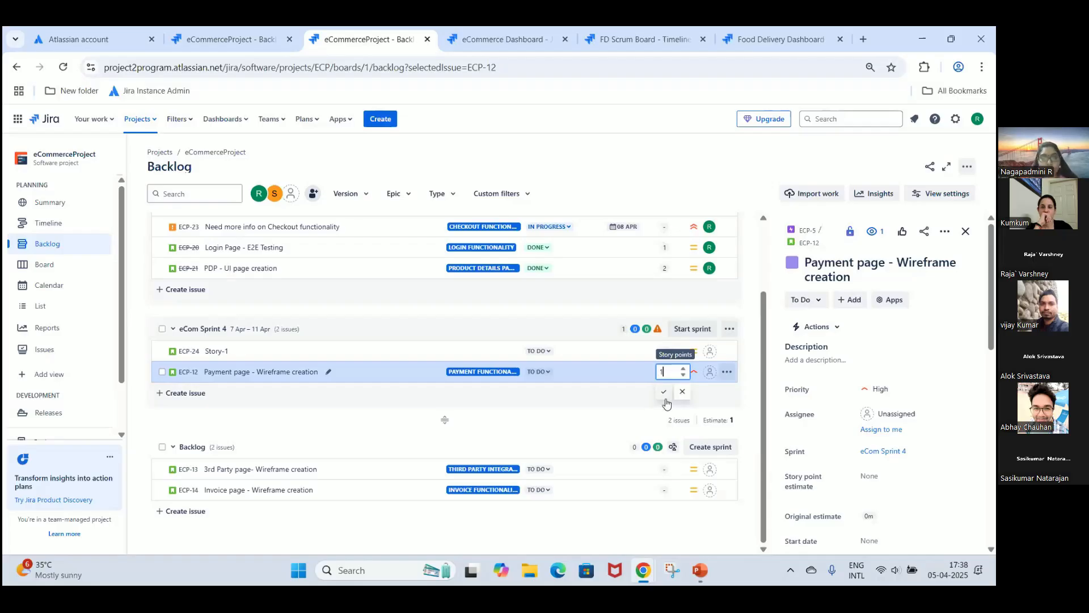
pyautogui.click(664, 393)
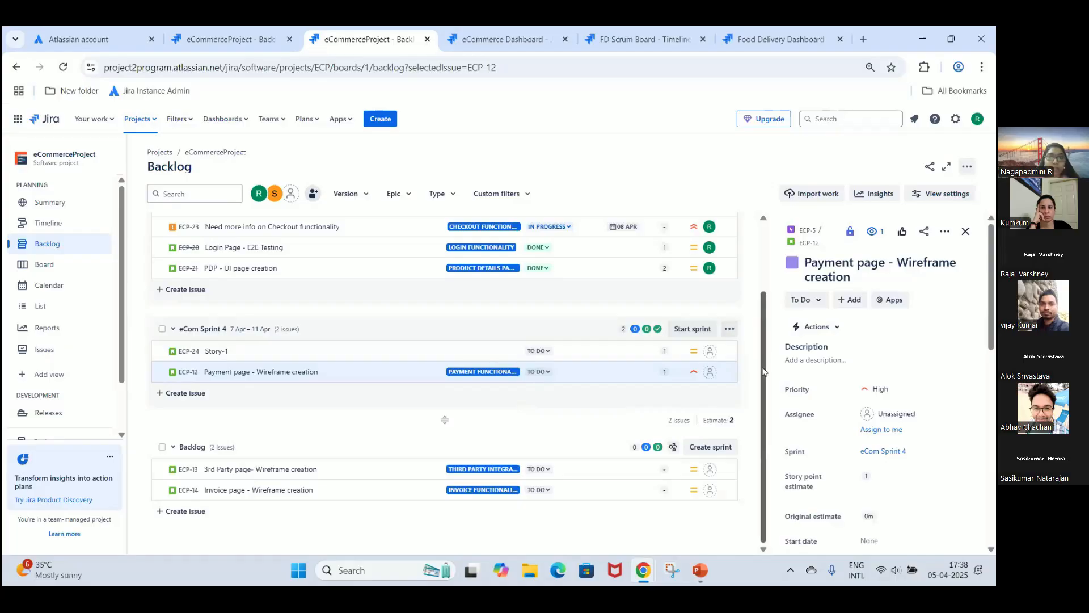
# Review the name, dates and goal in eCom Sprint 3's edit form, and close it without saving.
pyautogui.moveTo(763, 371); pyautogui.dragTo(769, 271)
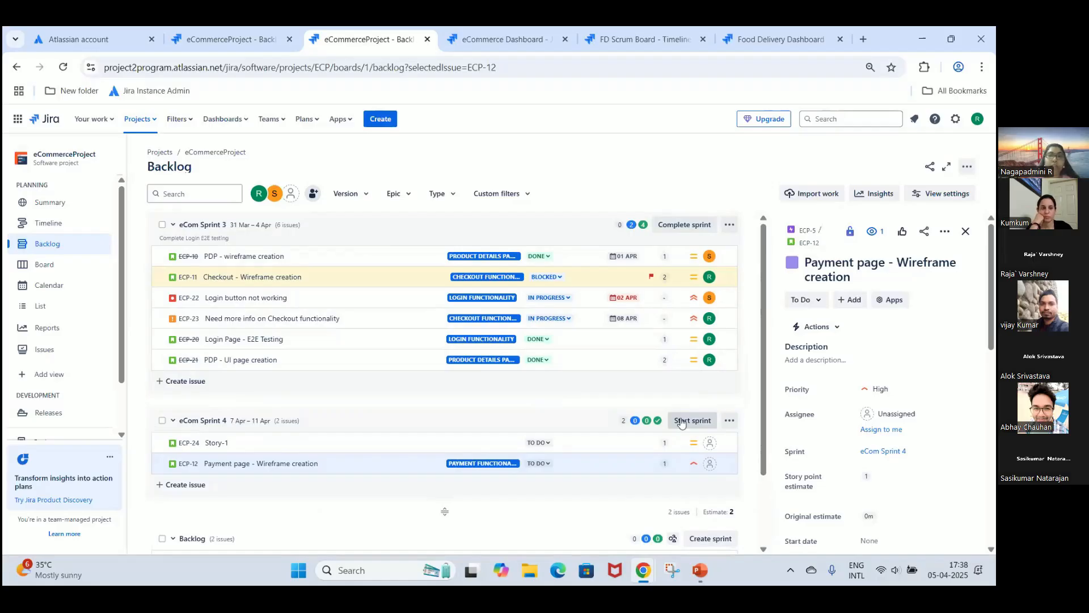
pyautogui.click(729, 224)
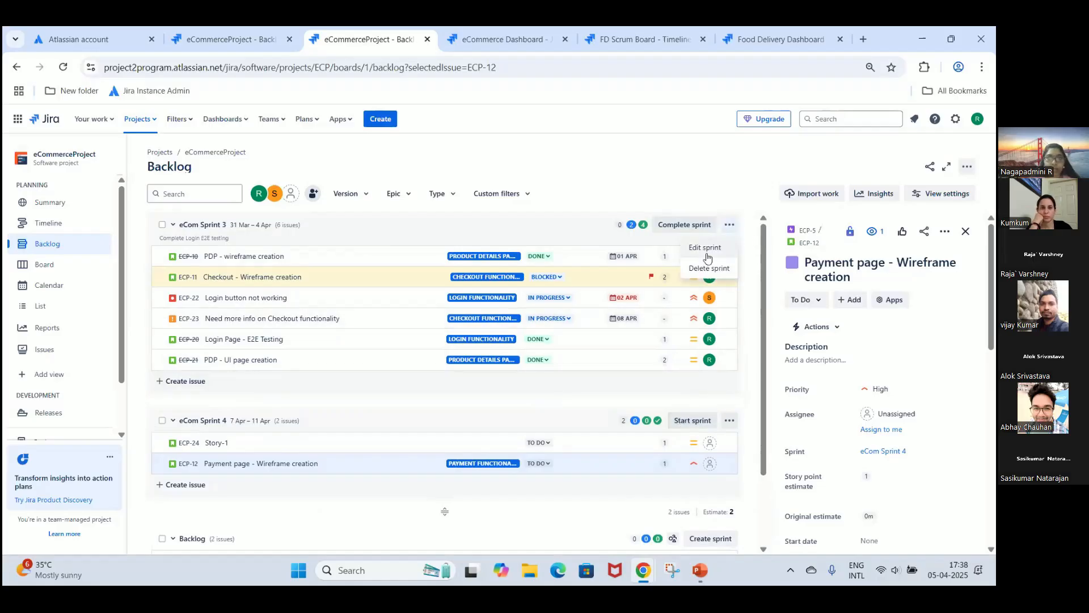
pyautogui.click(707, 252)
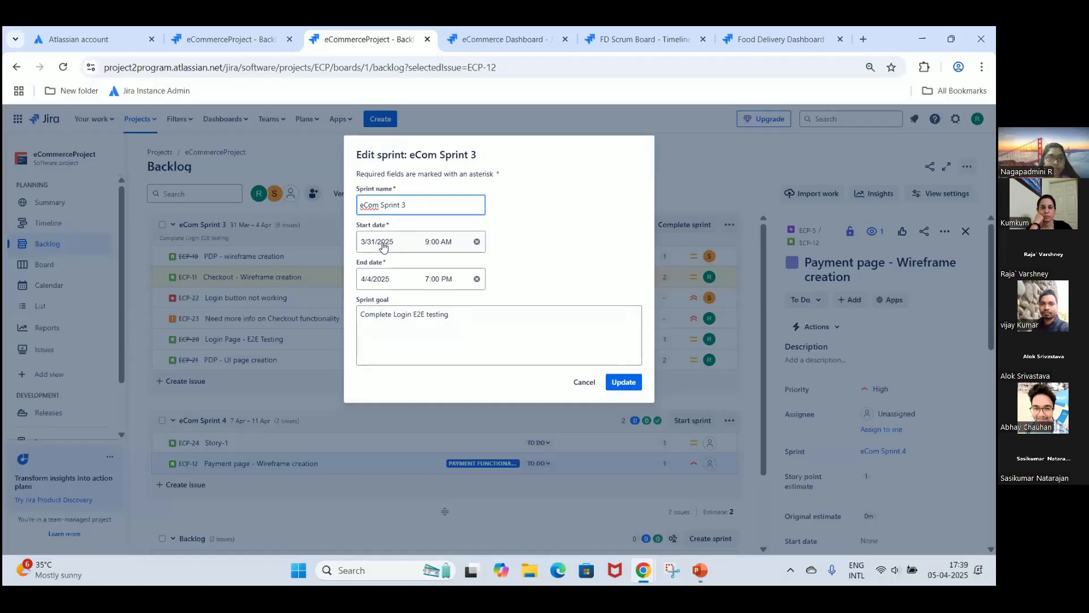
pyautogui.tripleClick(483, 314)
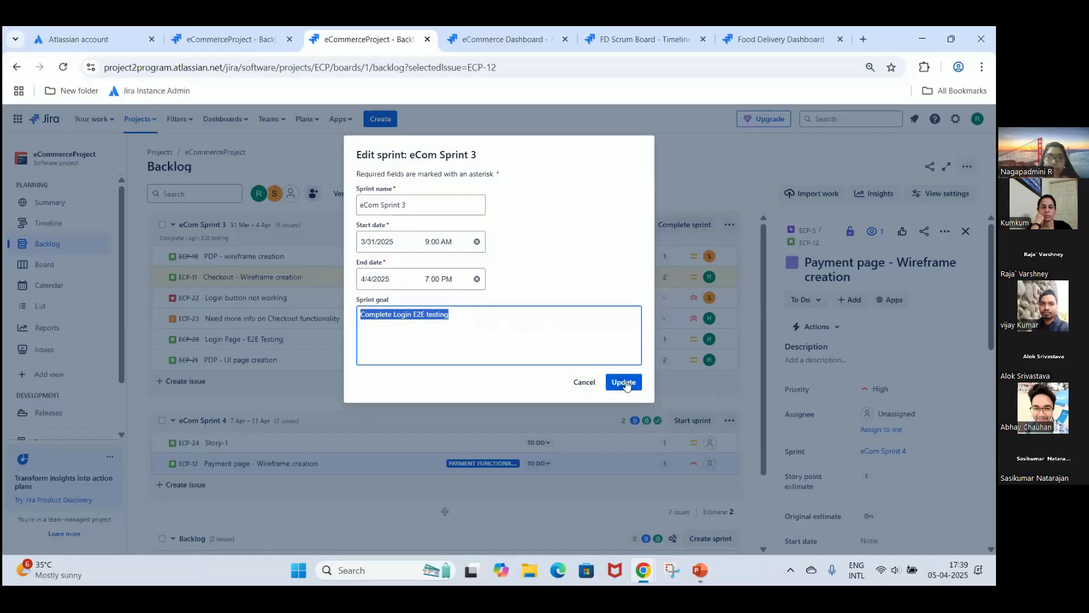
pyautogui.click(584, 382)
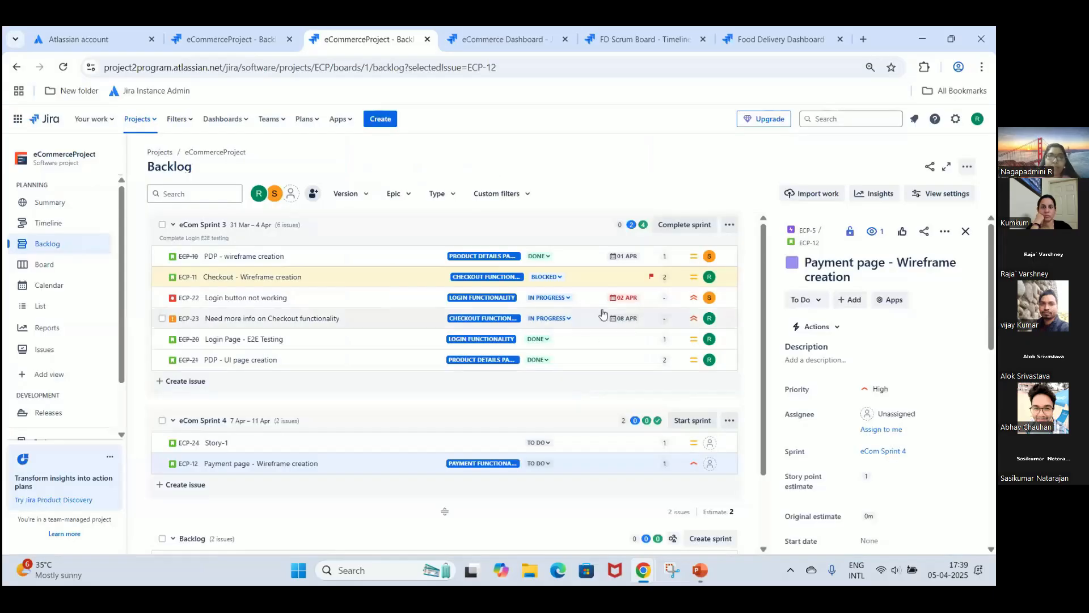
# Open the eCom Sprint 3 board, check the sprint completion options, and dismiss them without completing the sprint.
pyautogui.click(45, 265)
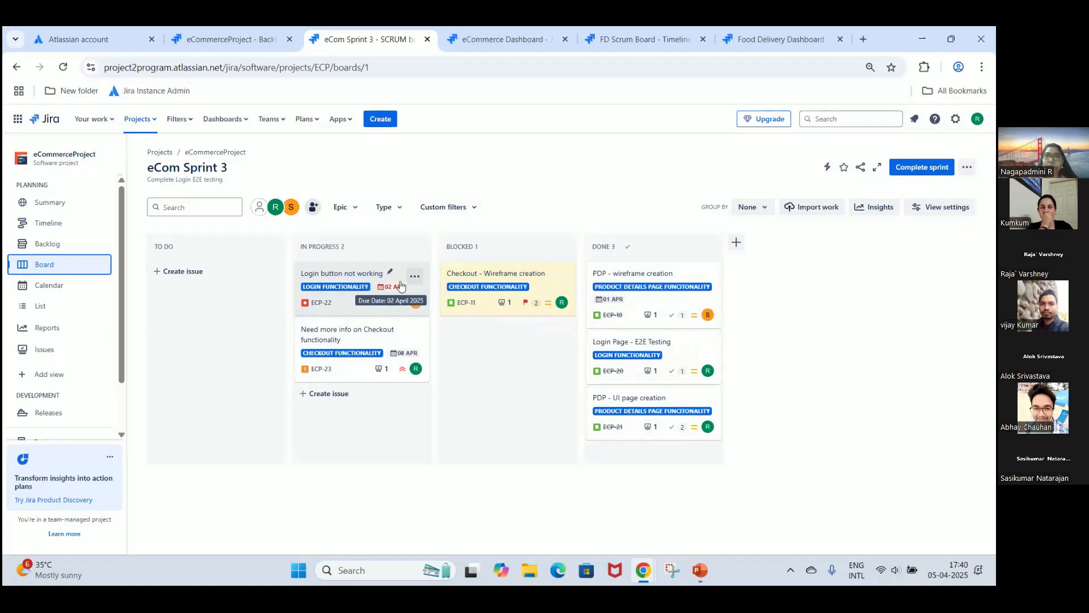
pyautogui.click(918, 169)
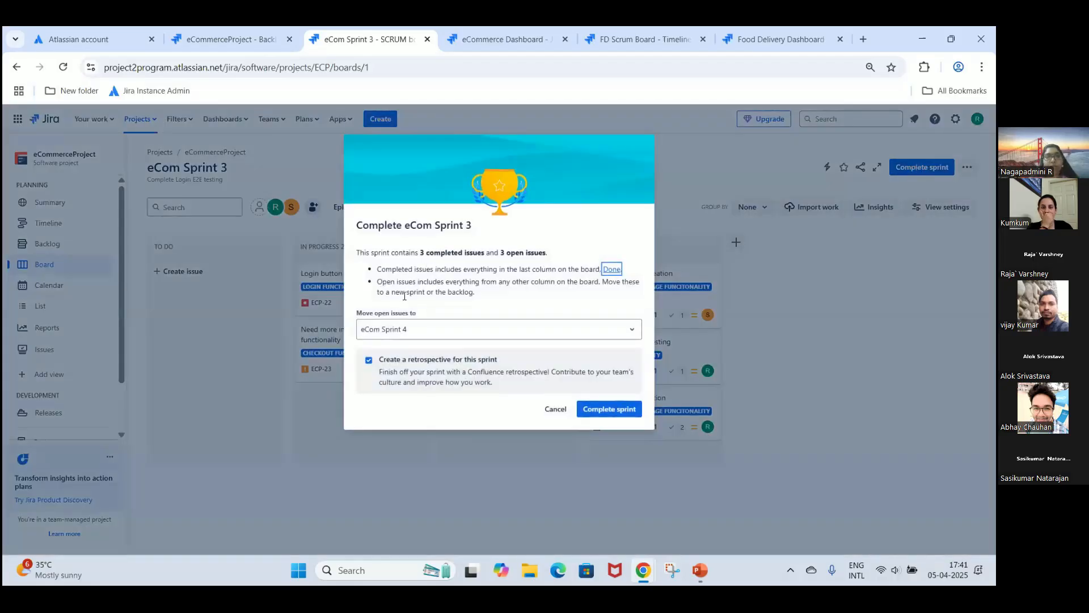
pyautogui.click(554, 410)
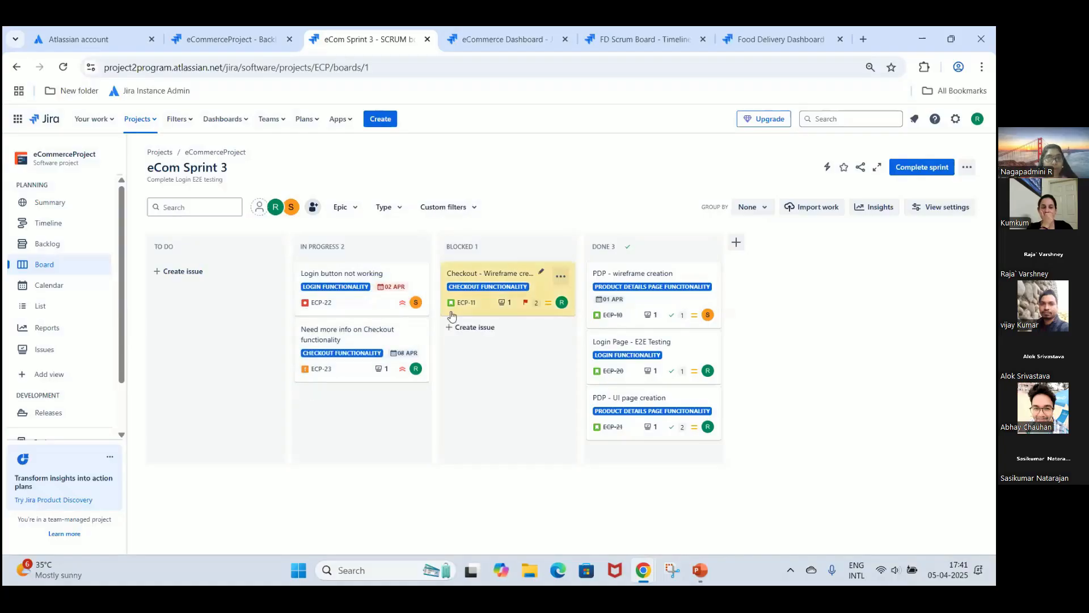
# Complete eCom Sprint 3, moving its open issues to eCom Sprint 4 and keeping the retrospective option enabled.
pyautogui.click(904, 168)
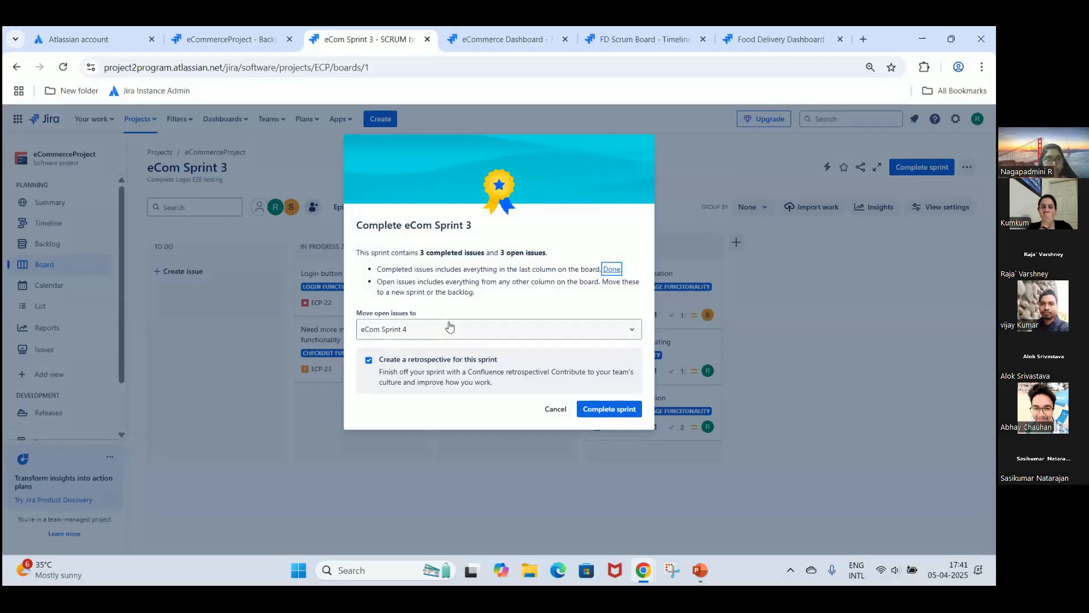
pyautogui.click(450, 328)
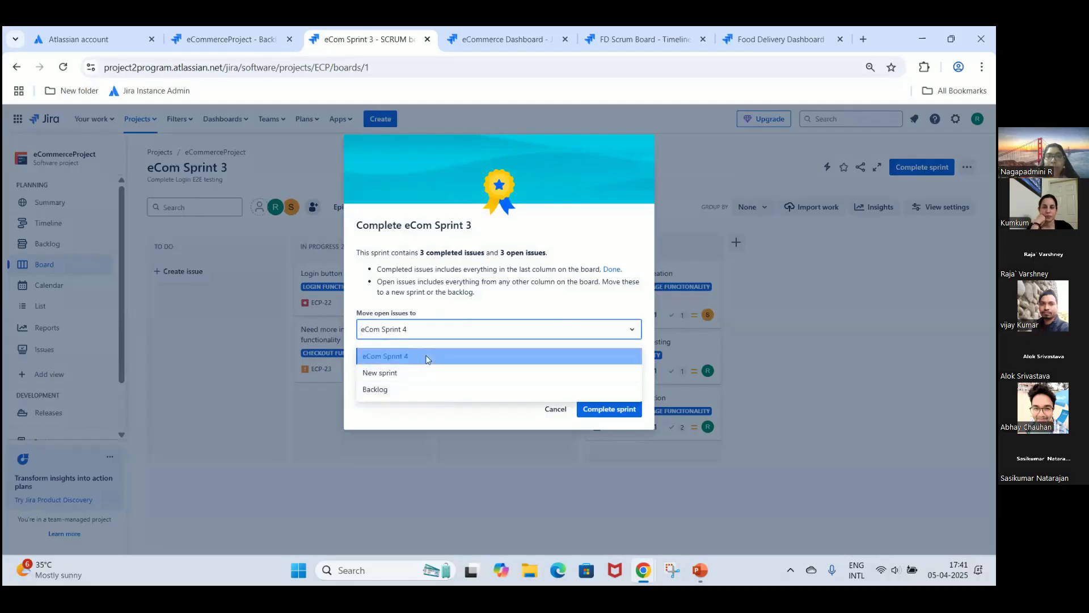
pyautogui.click(428, 356)
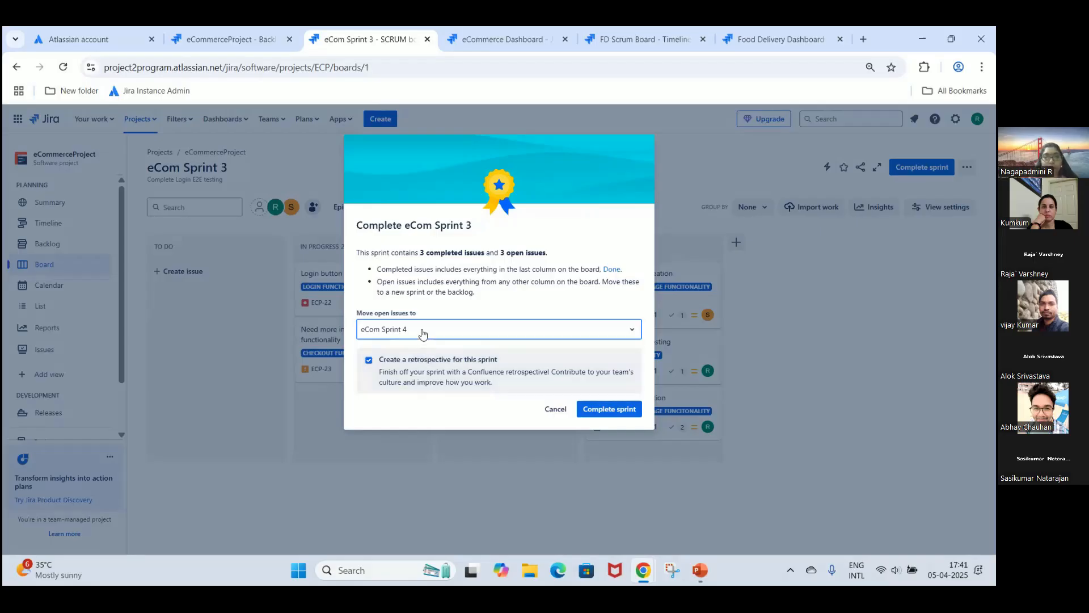
pyautogui.click(422, 333)
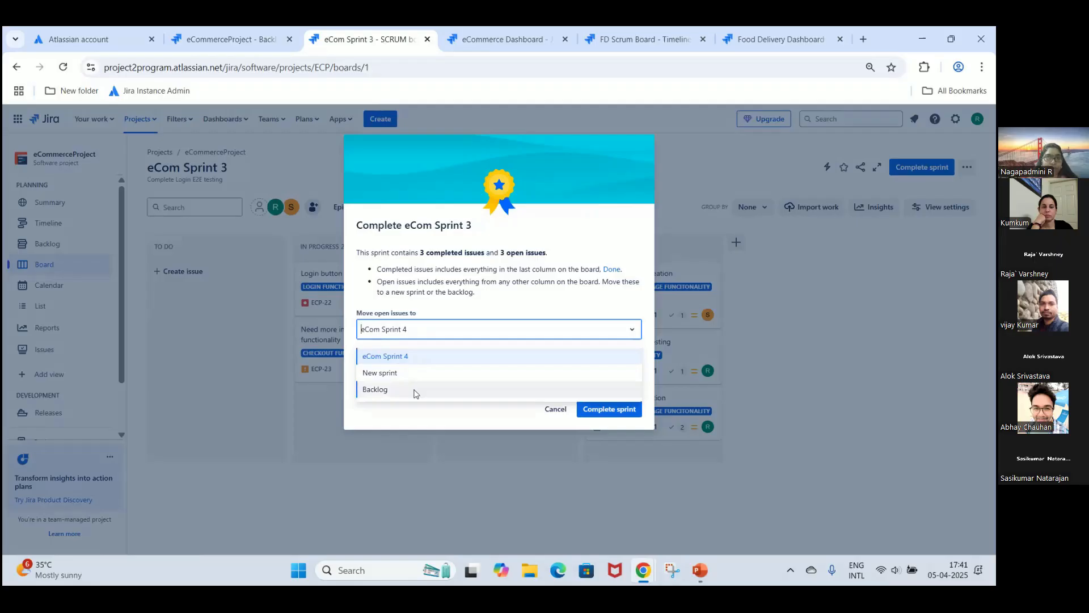
pyautogui.click(411, 356)
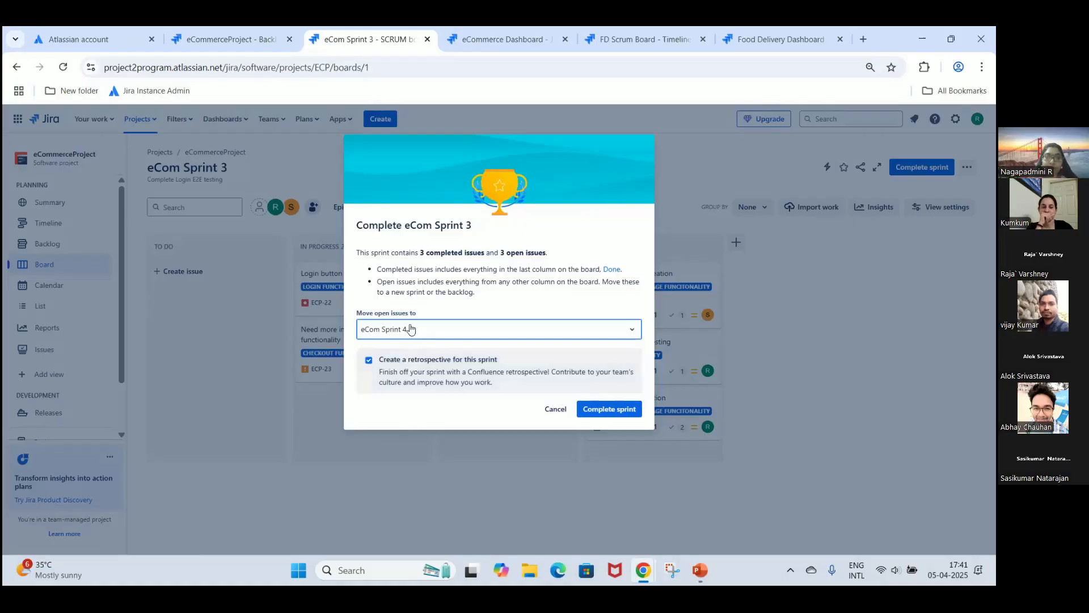
pyautogui.click(595, 412)
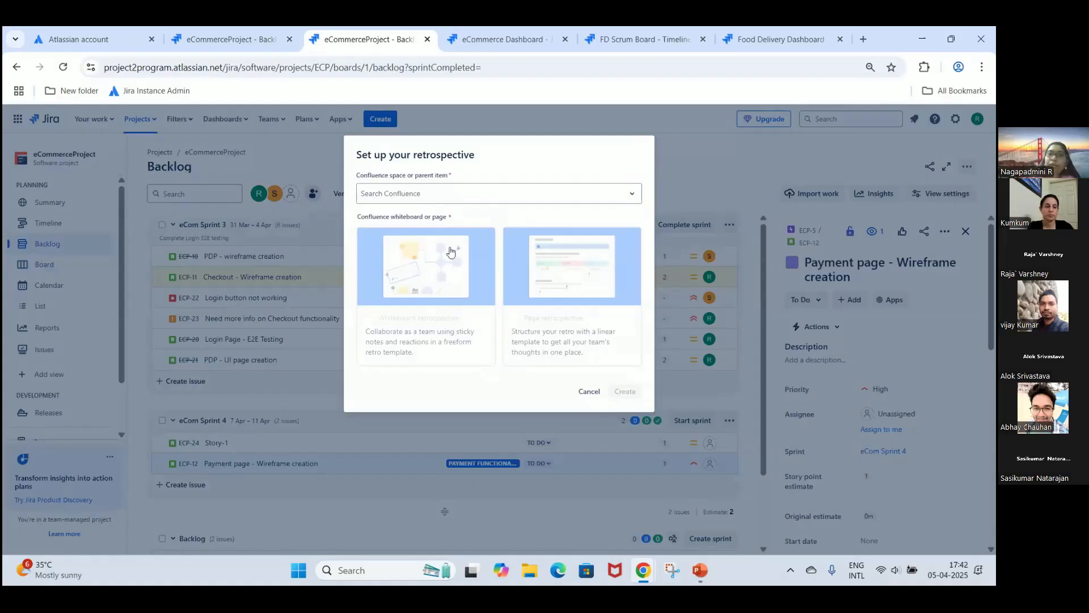
# Try the ABC space in the retrospective setup, dismiss it without creating a retrospective, and reload the backlog.
pyautogui.click(425, 202)
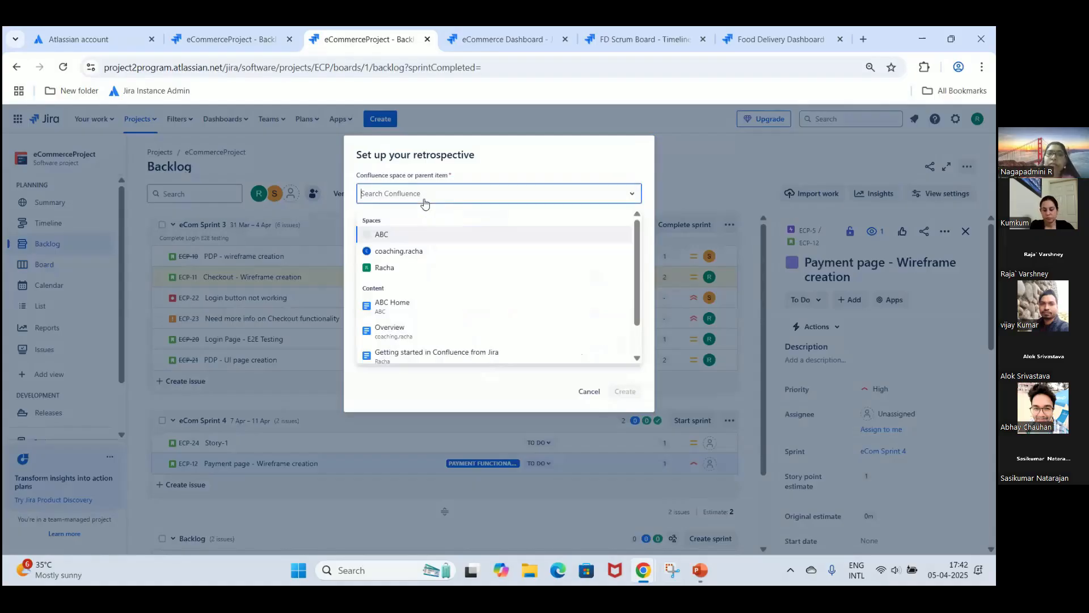
pyautogui.click(386, 243)
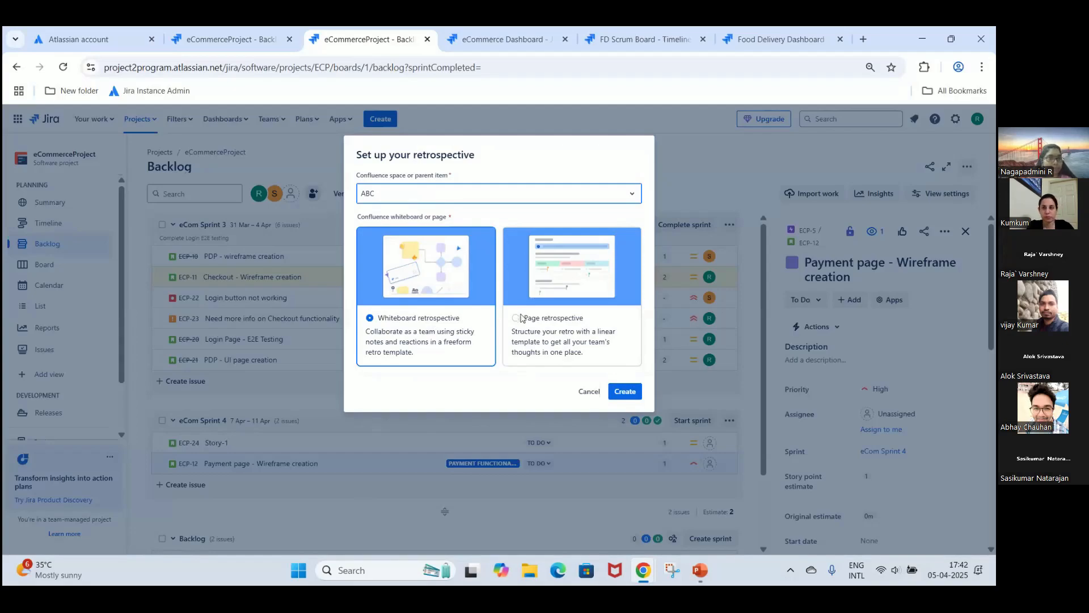
pyautogui.click(590, 392)
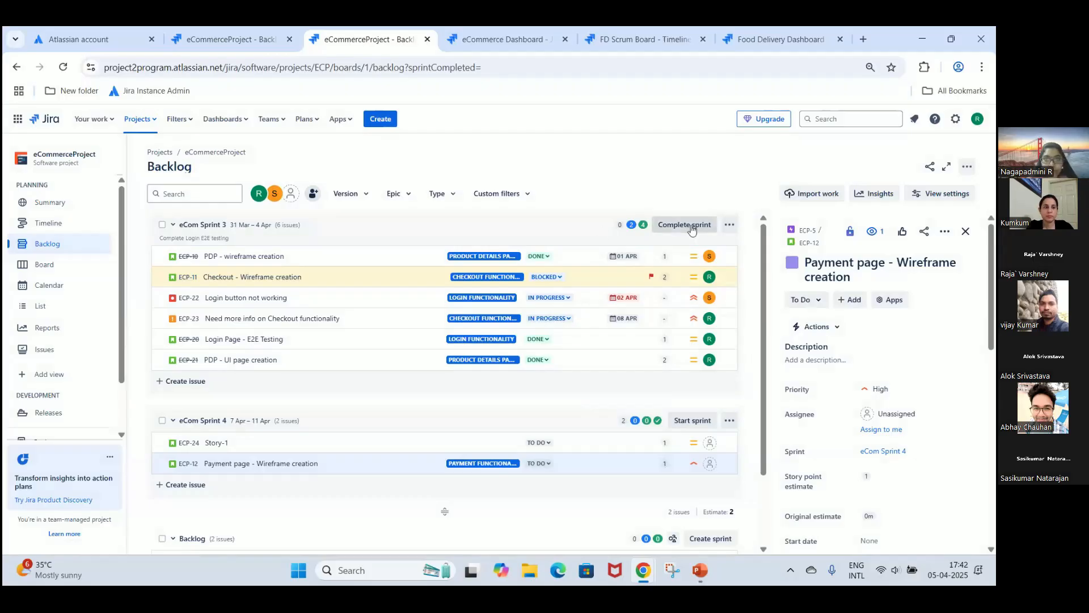
pyautogui.click(63, 67)
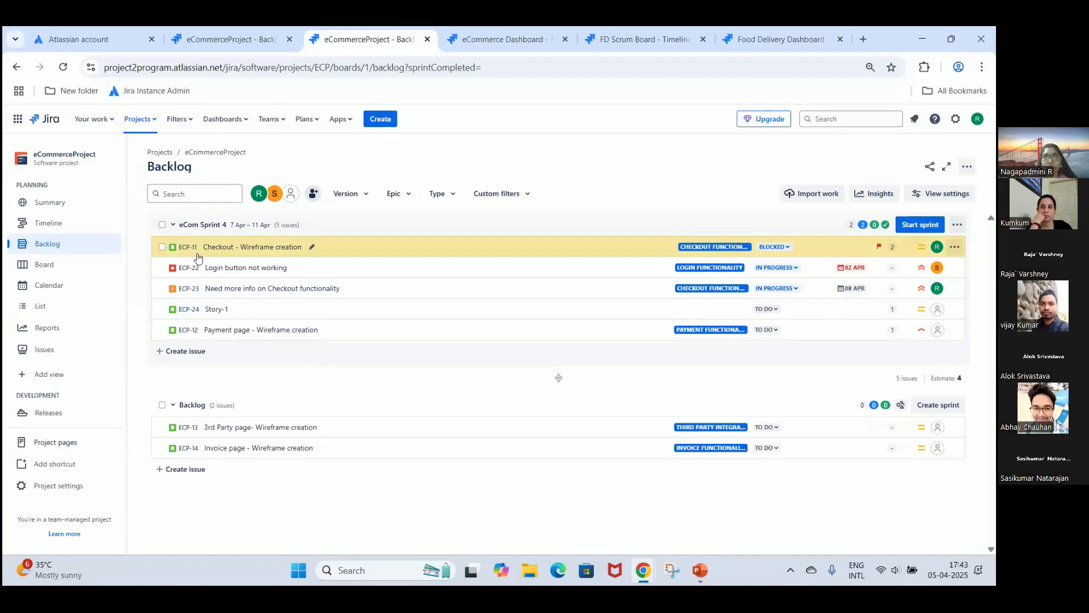
# Examine the project's burnup report and sprint burndown chart for eCom Sprint 3.
pyautogui.click(57, 334)
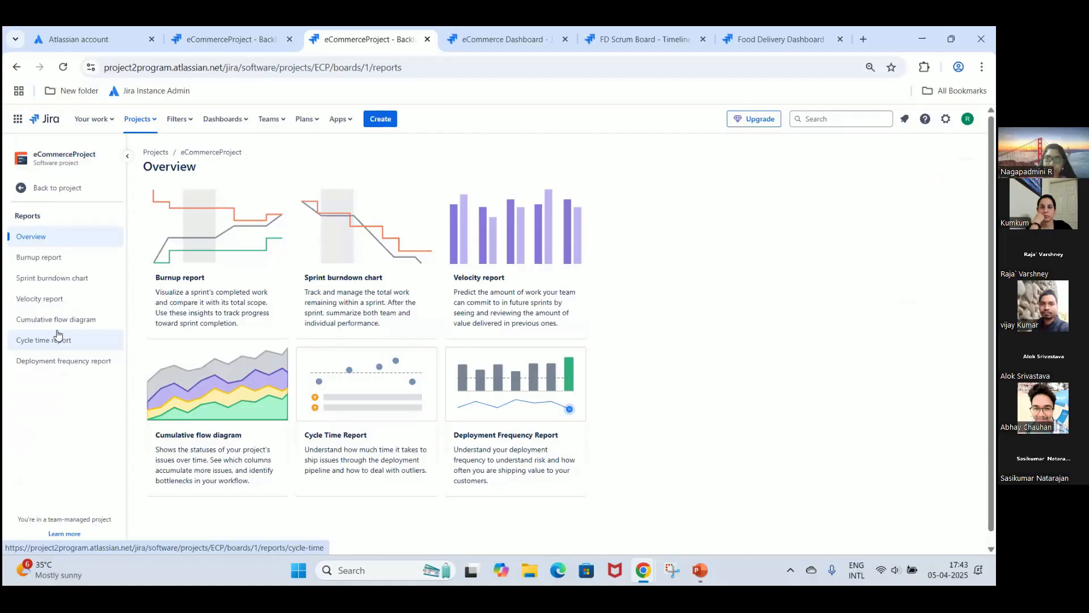
pyautogui.click(209, 274)
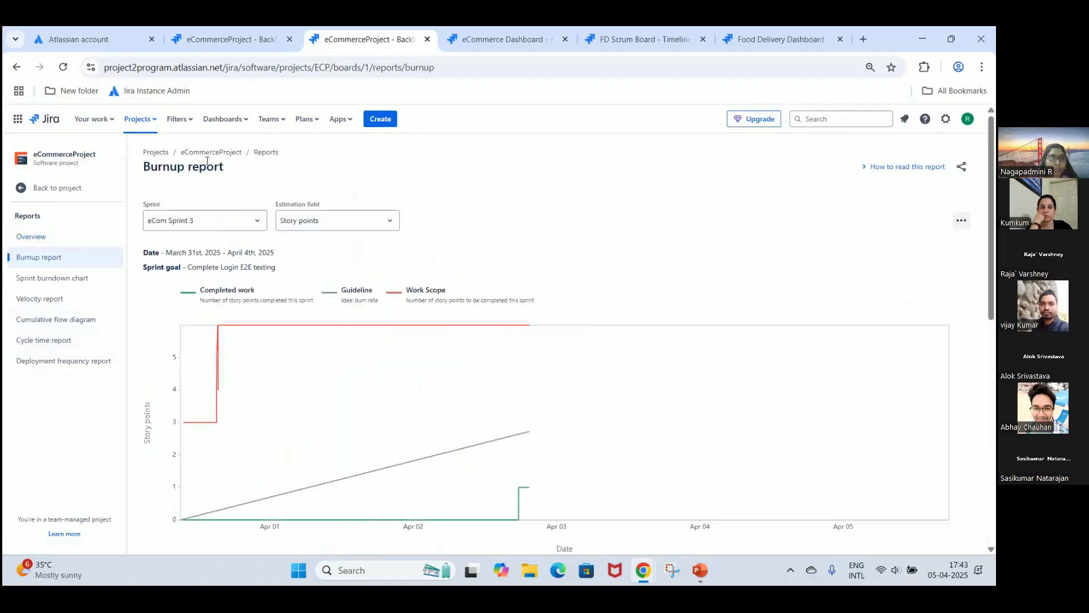
pyautogui.click(67, 282)
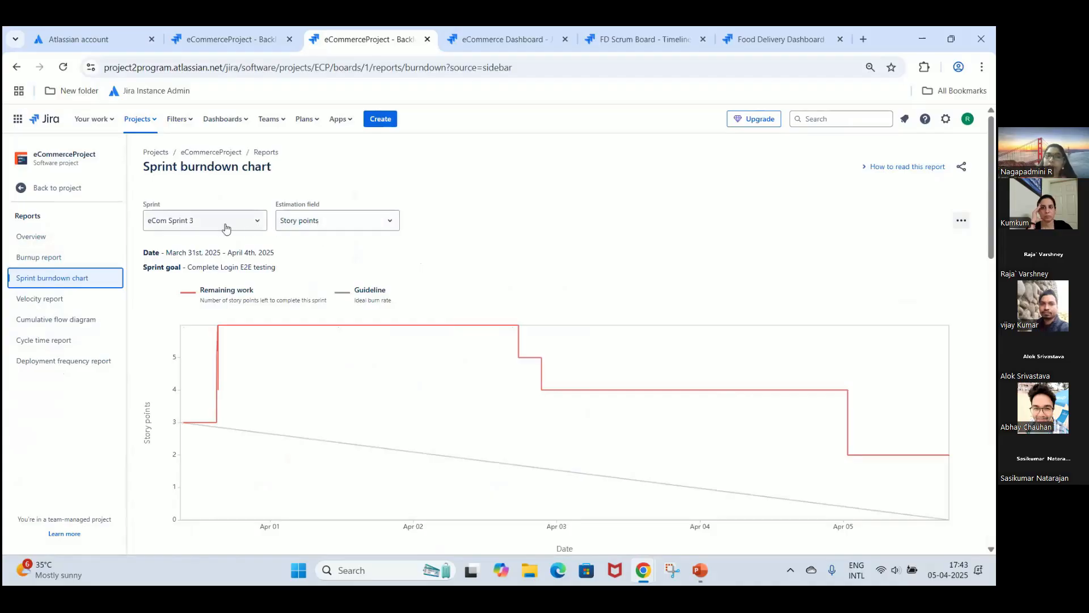
pyautogui.scroll(-3, 993, 209)
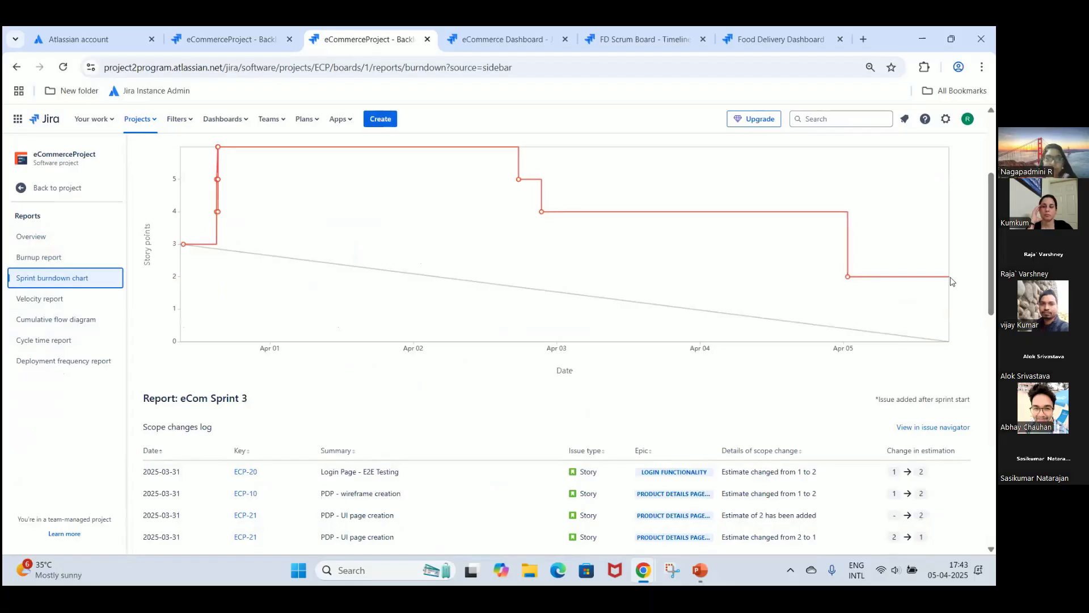
pyautogui.moveTo(849, 277)
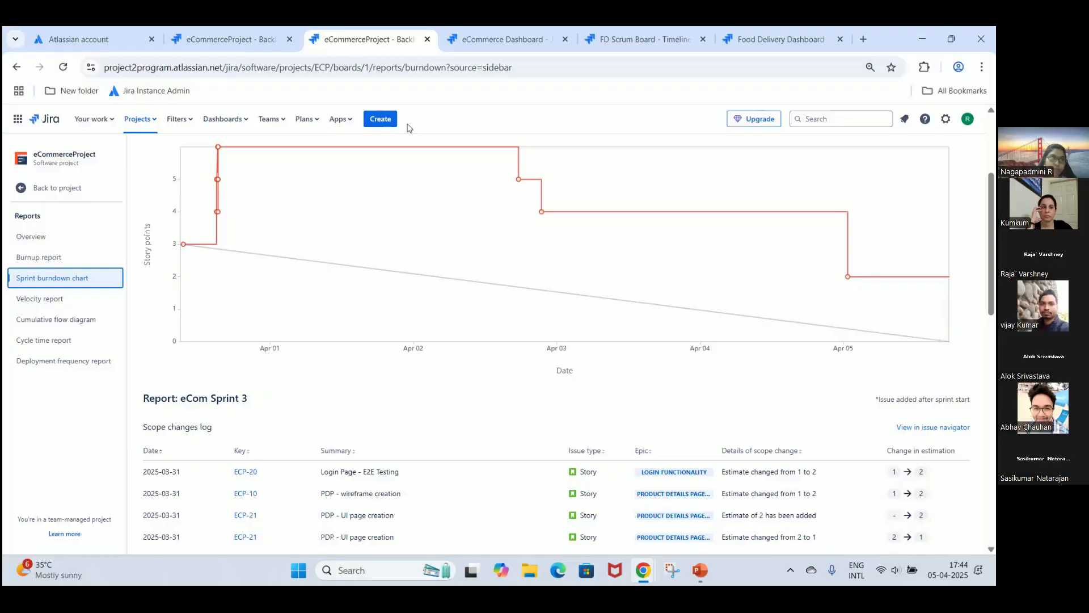
# Switch to the other eCommerceProject backlog and reload it to review the issues and story points in eCom Sprint 4.
pyautogui.click(250, 39)
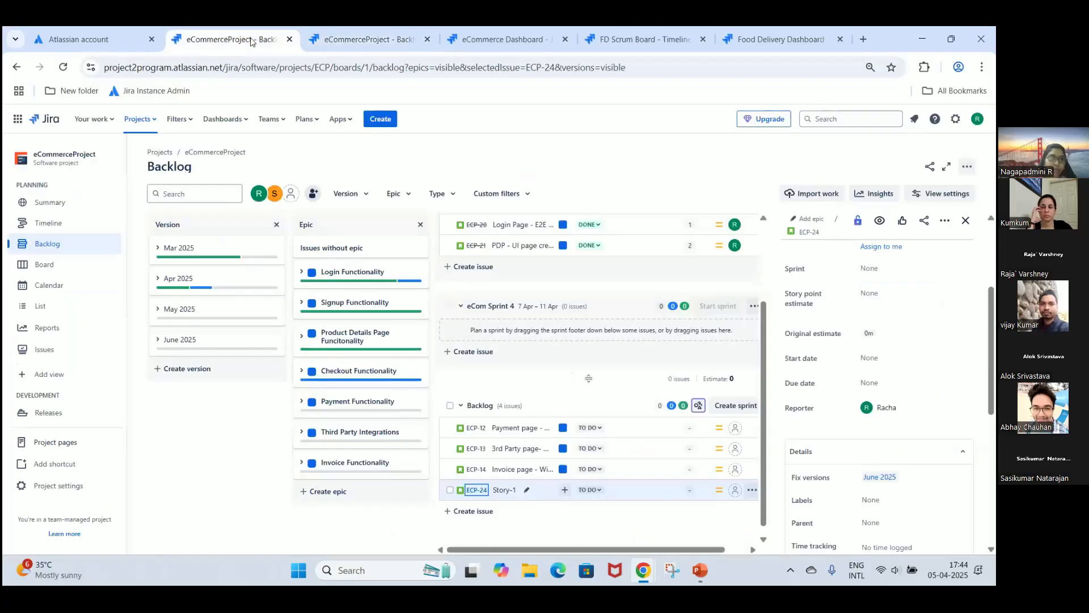
pyautogui.click(62, 250)
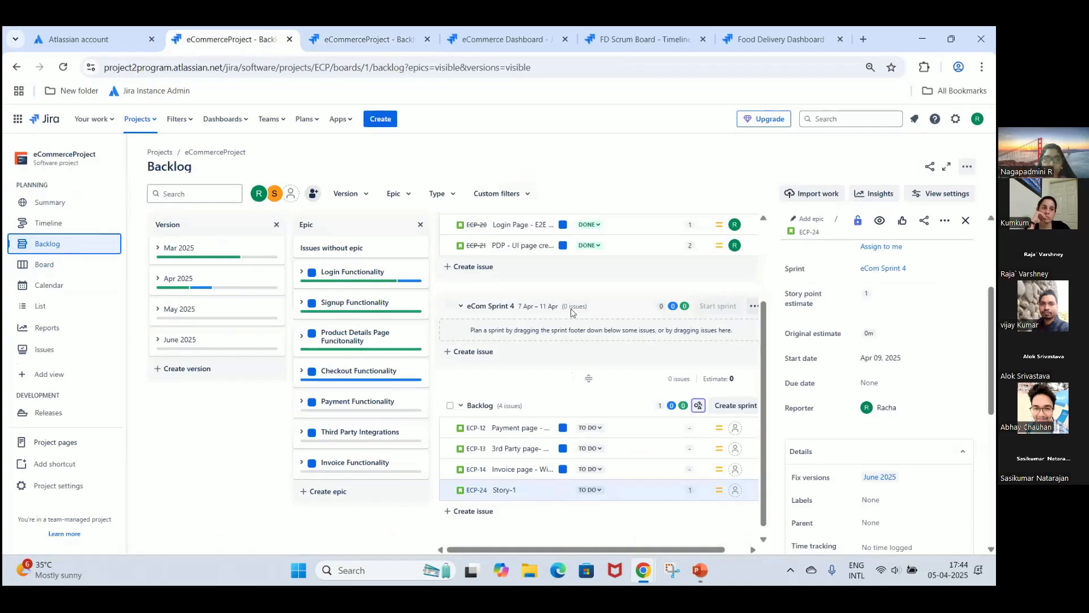
pyautogui.click(63, 68)
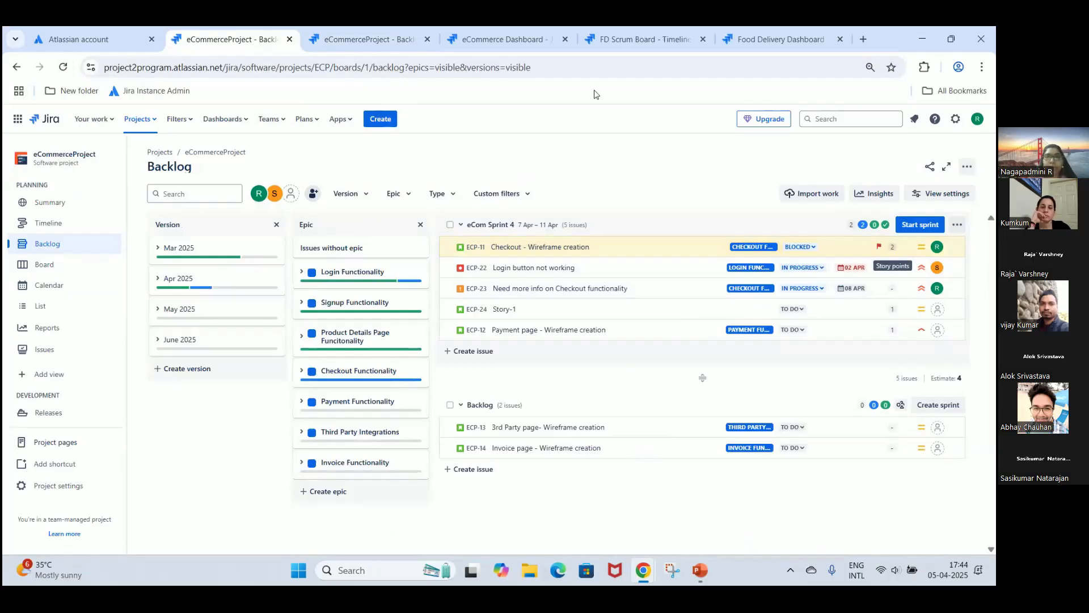
# Compare committed and completed story points for eCom Sprints 1 to 3 in the velocity report, and view the cumulative flow diagram.
pyautogui.click(375, 36)
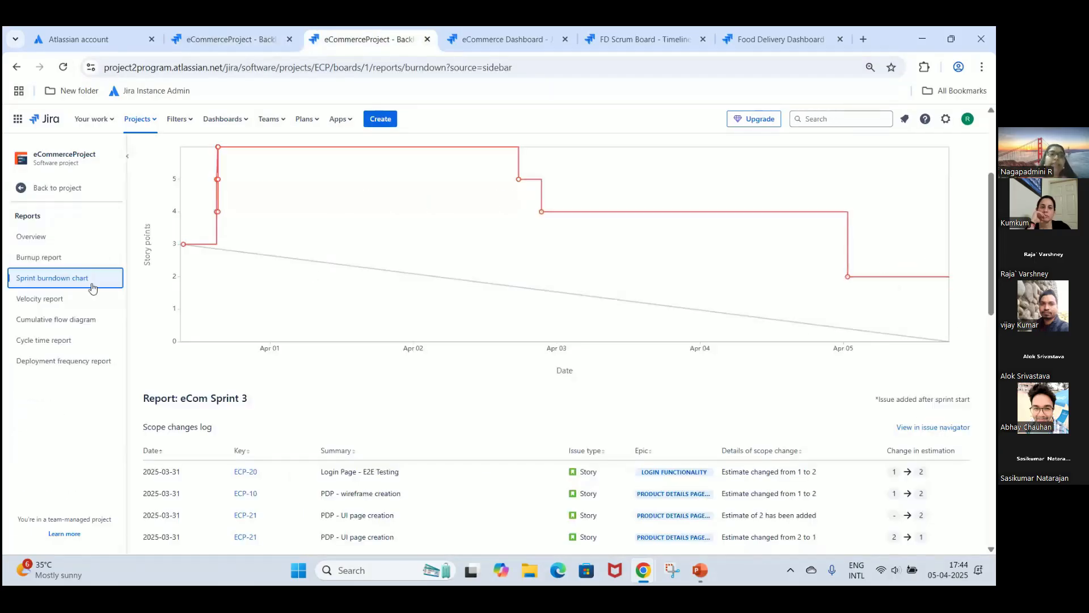
pyautogui.click(55, 303)
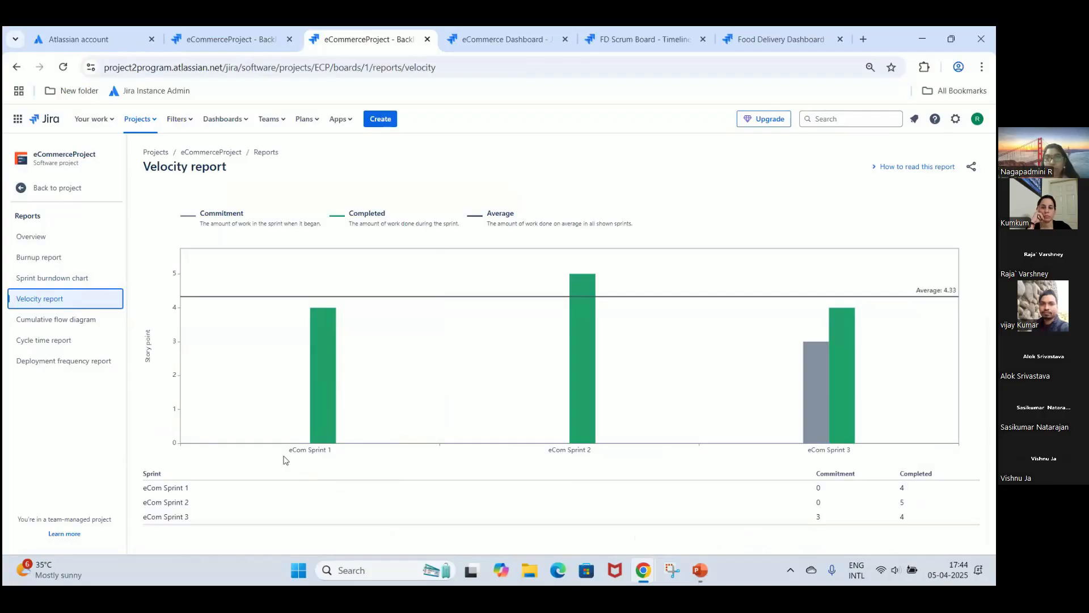
pyautogui.moveTo(297, 367)
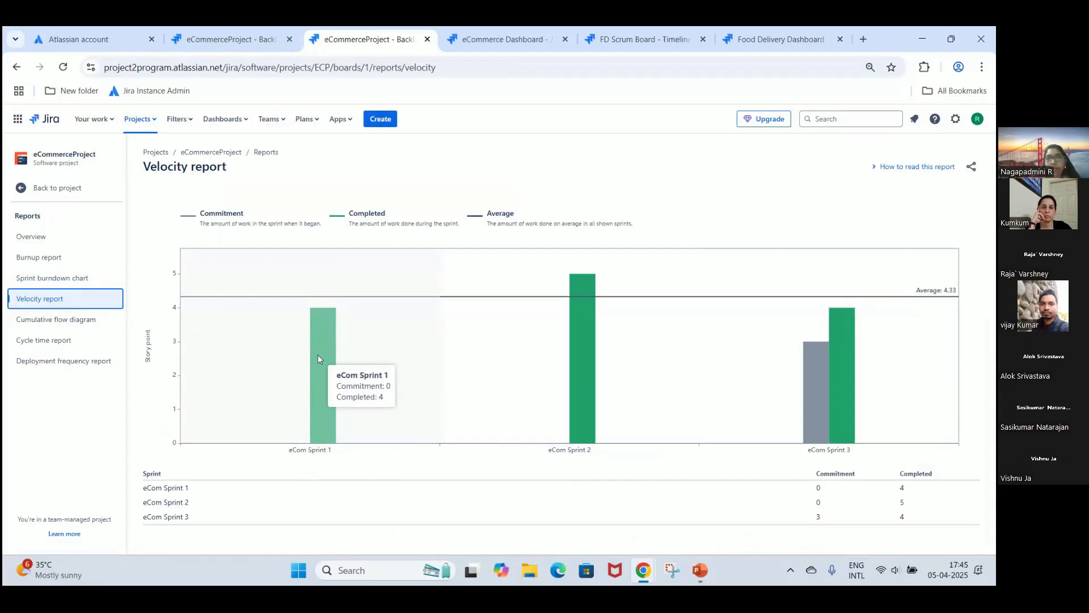
pyautogui.moveTo(581, 318)
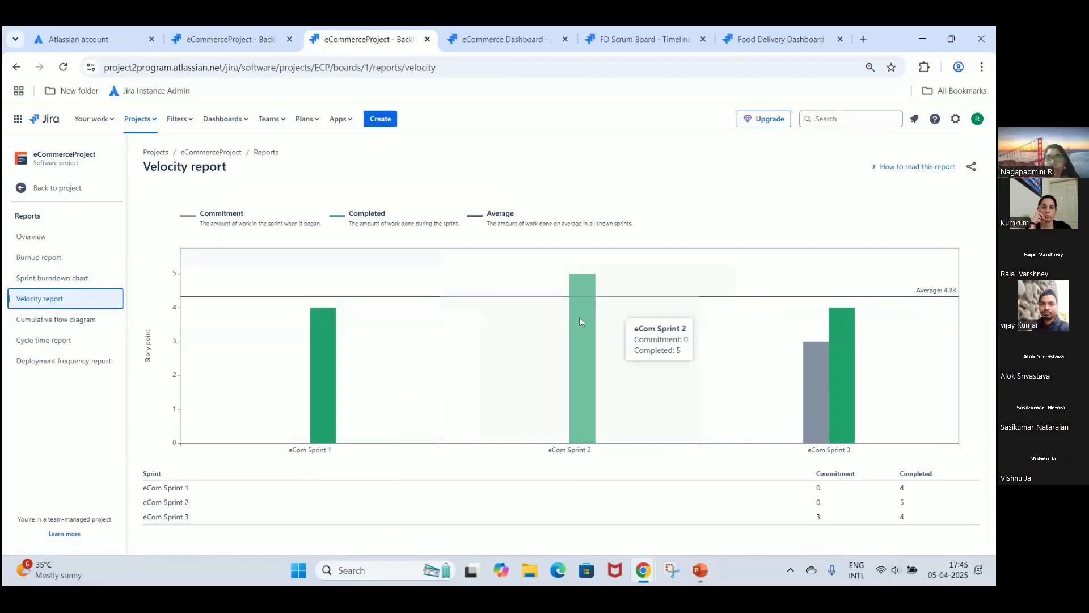
pyautogui.moveTo(845, 397)
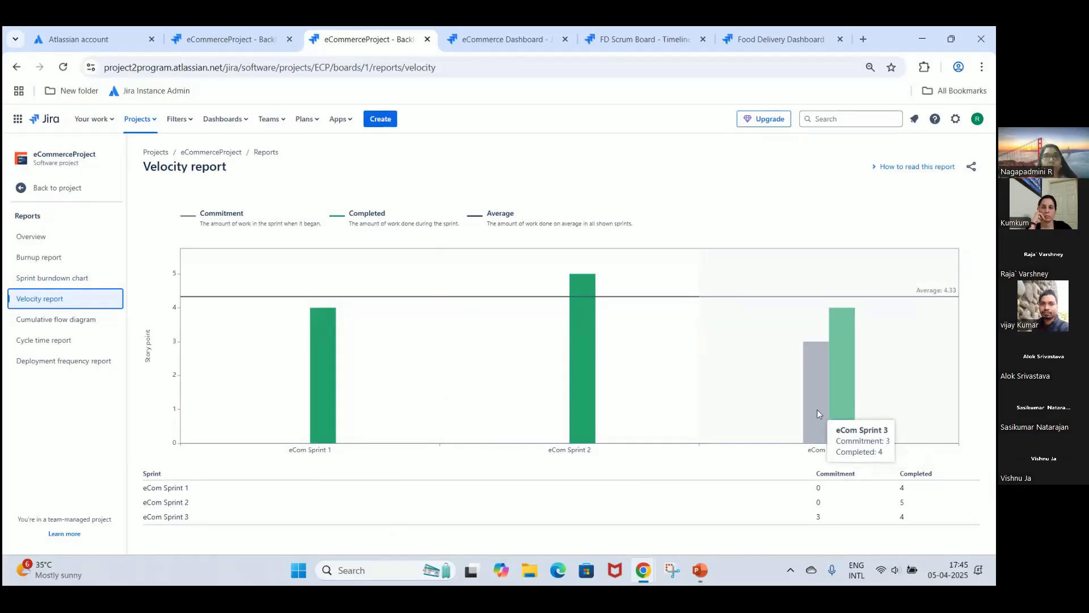
pyautogui.moveTo(283, 343)
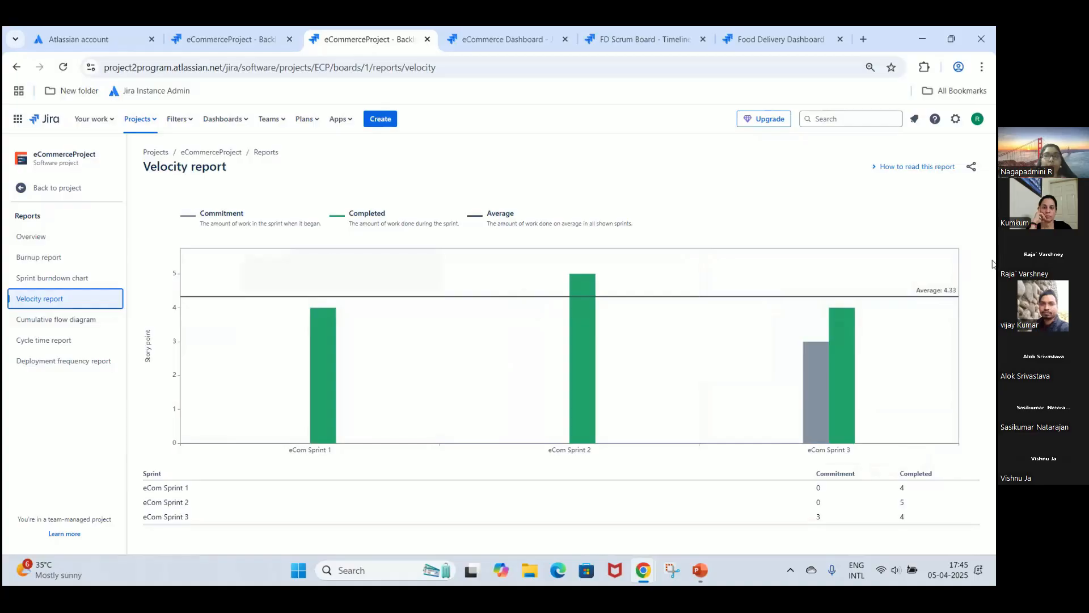
pyautogui.click(658, 217)
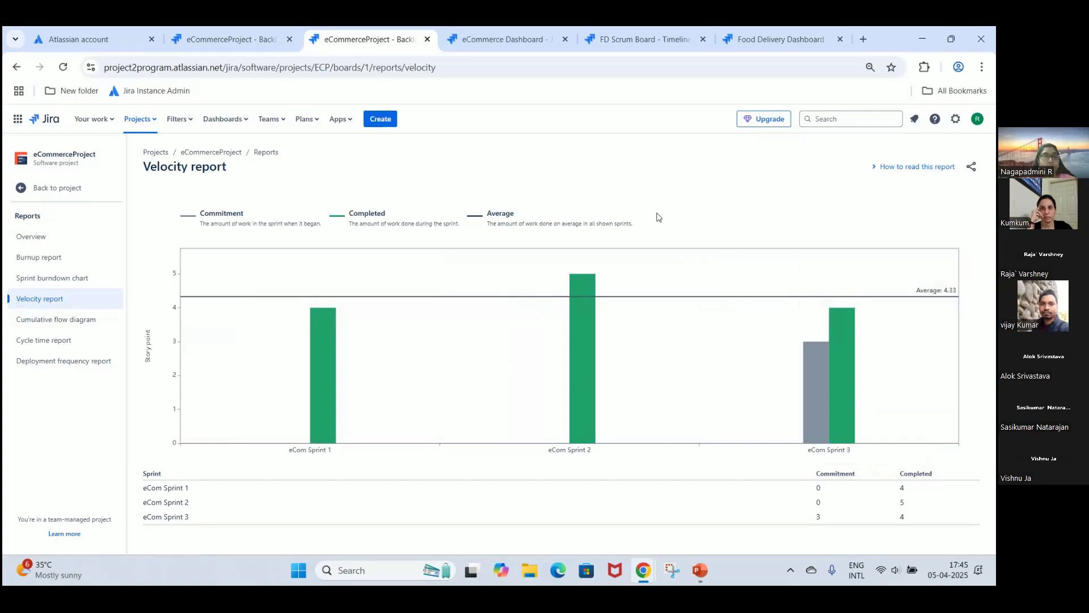
pyautogui.moveTo(409, 400)
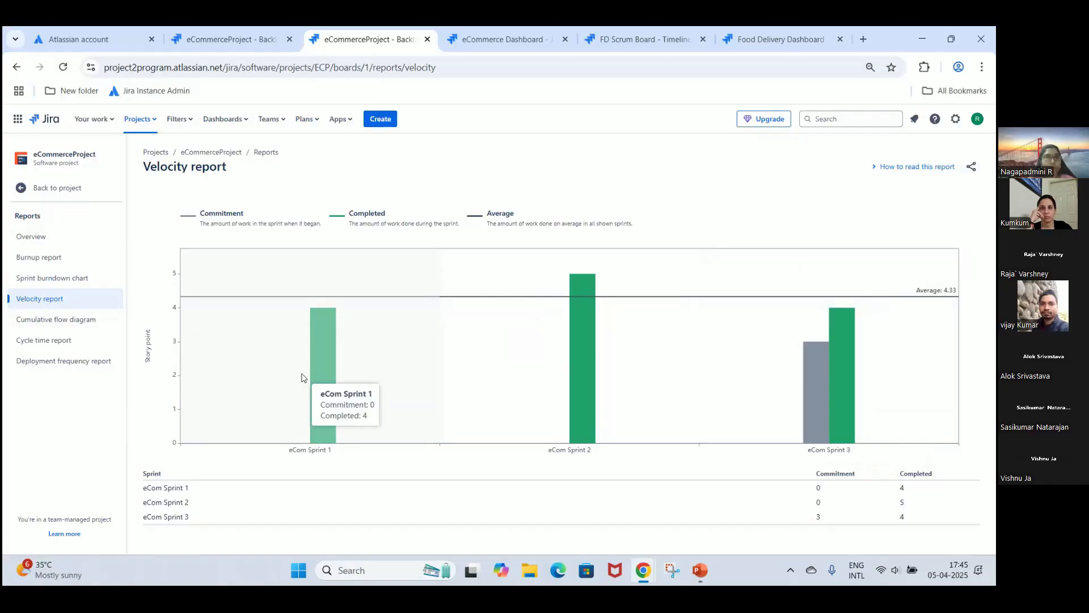
pyautogui.moveTo(820, 413)
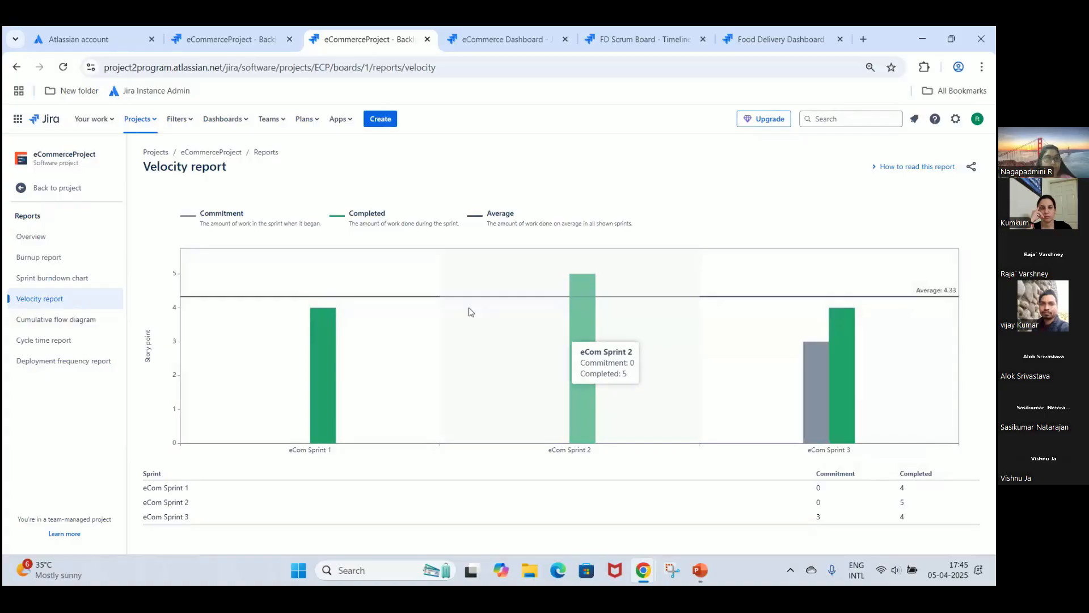
pyautogui.moveTo(314, 319)
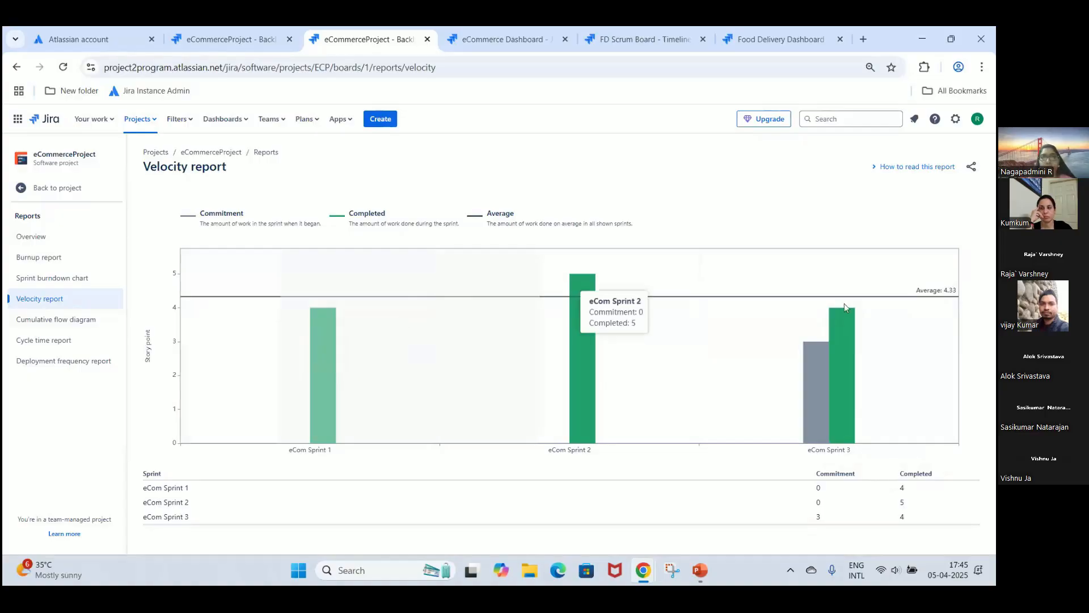
pyautogui.moveTo(913, 423)
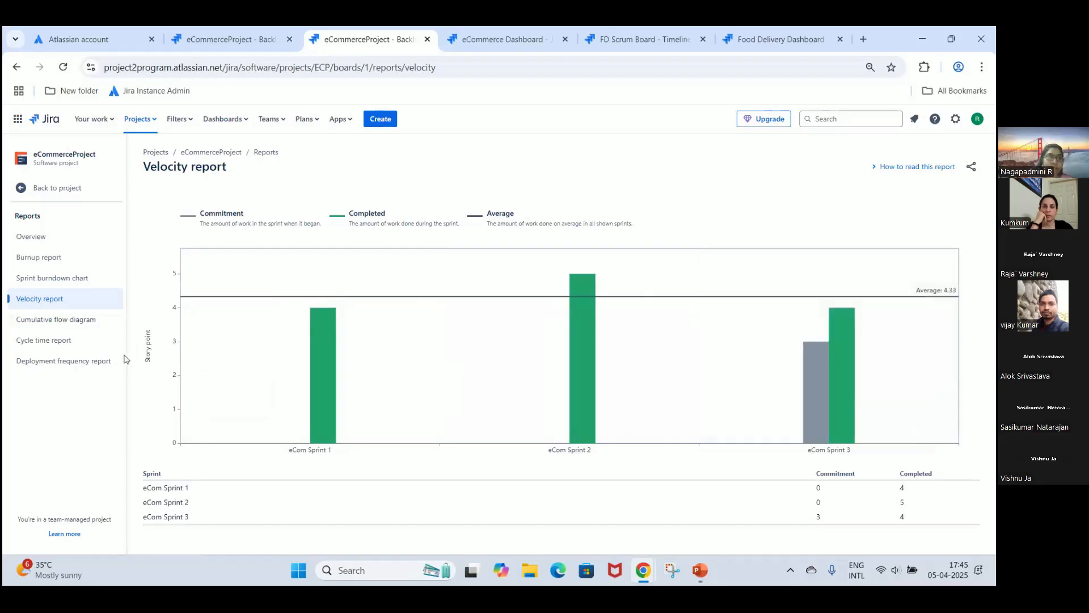
pyautogui.click(89, 330)
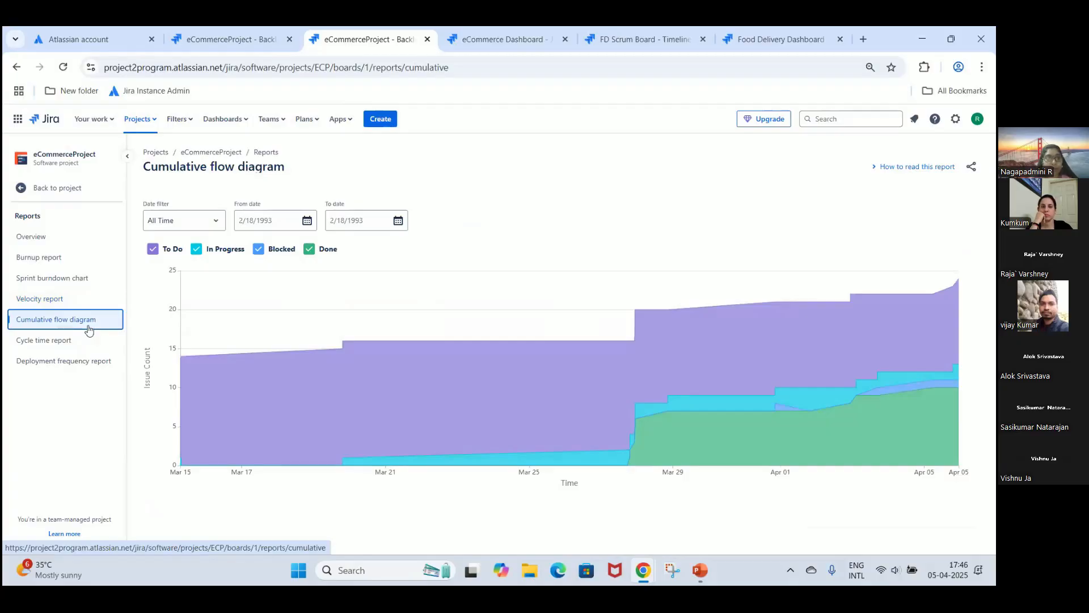
# Leave the project reports and open the eCommerce Dashboard to review its sprint gadgets, Release-wise Backlog and Apr 2025 Release Status charts.
pyautogui.click(66, 186)
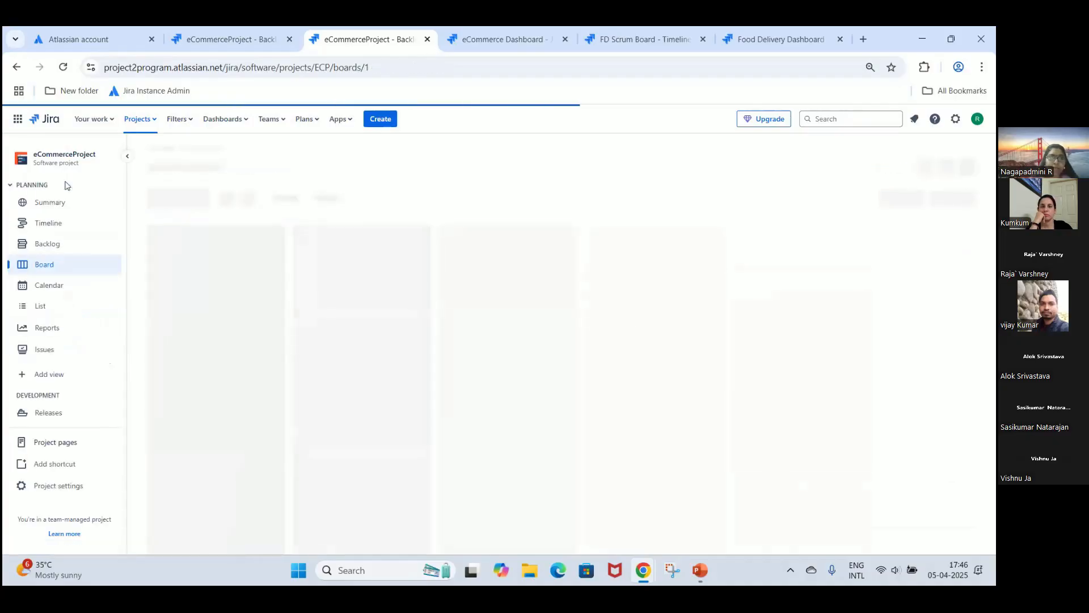
pyautogui.click(237, 122)
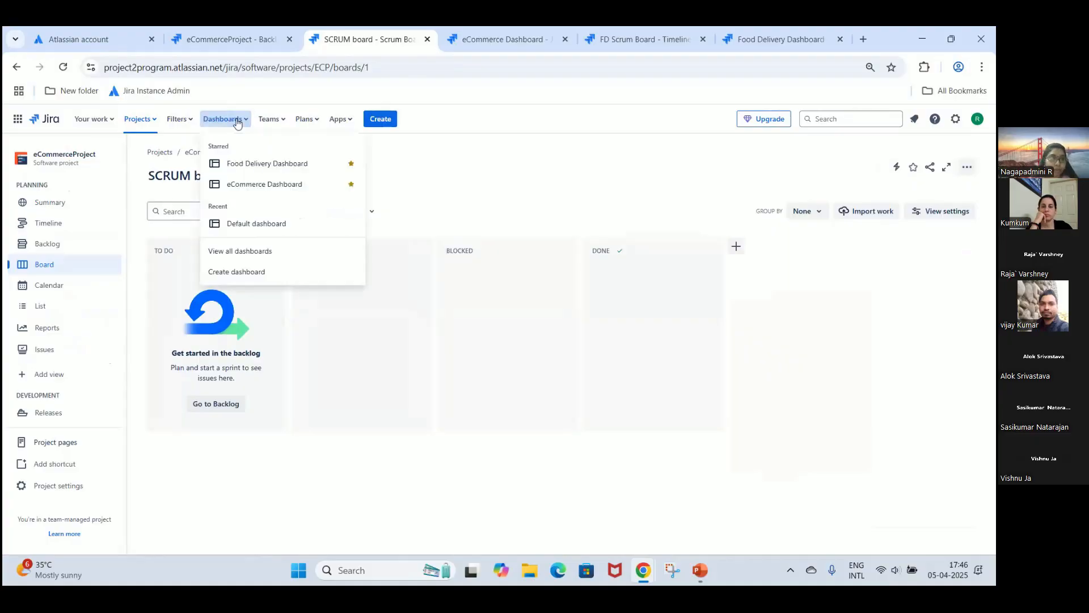
pyautogui.click(273, 188)
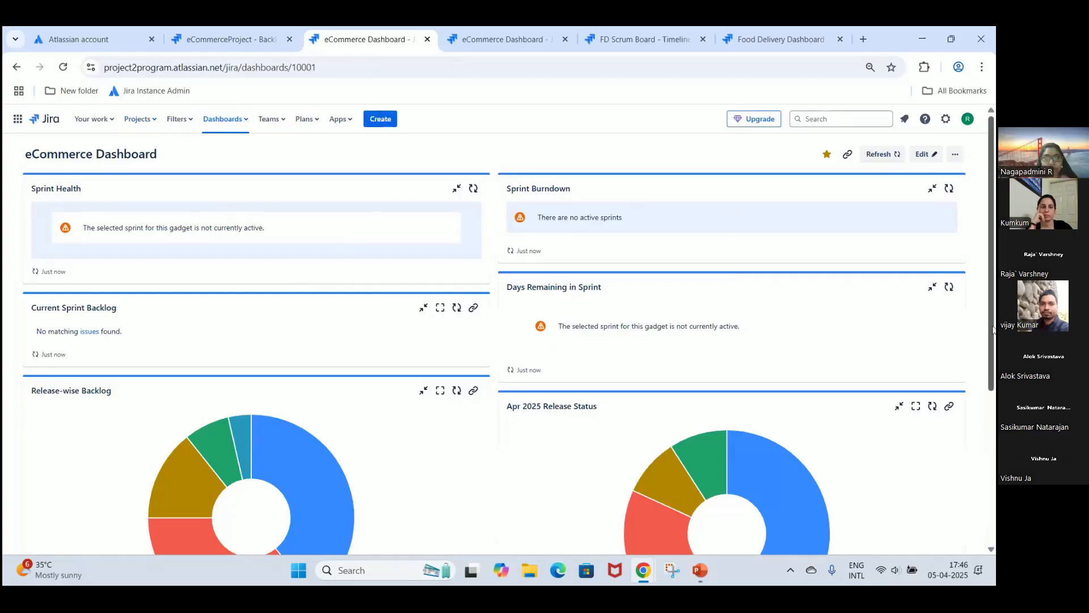
pyautogui.scroll(-4, 994, 333)
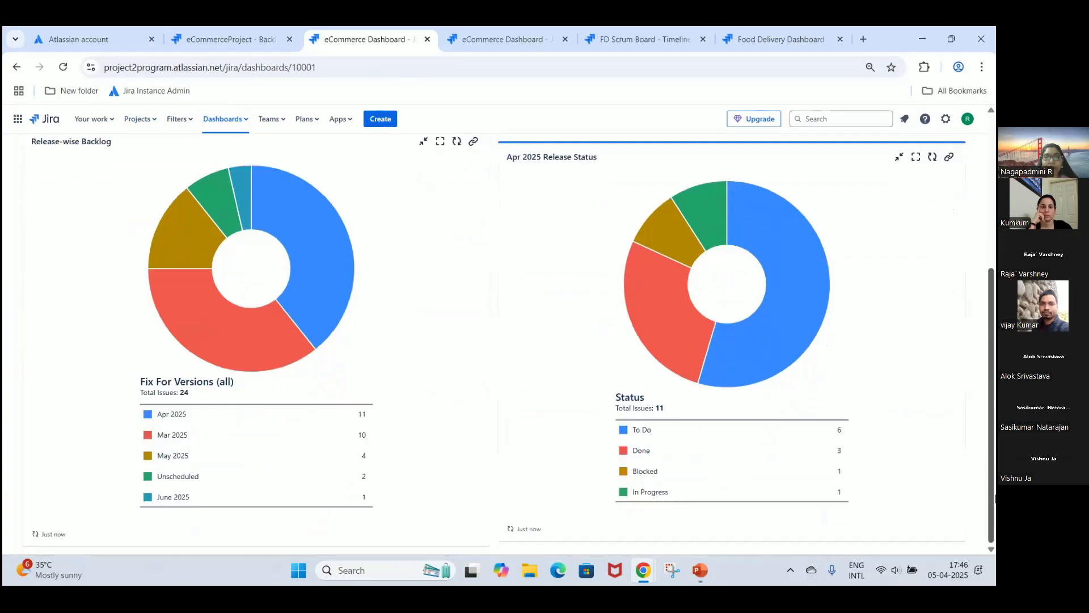
pyautogui.scroll(4, 994, 274)
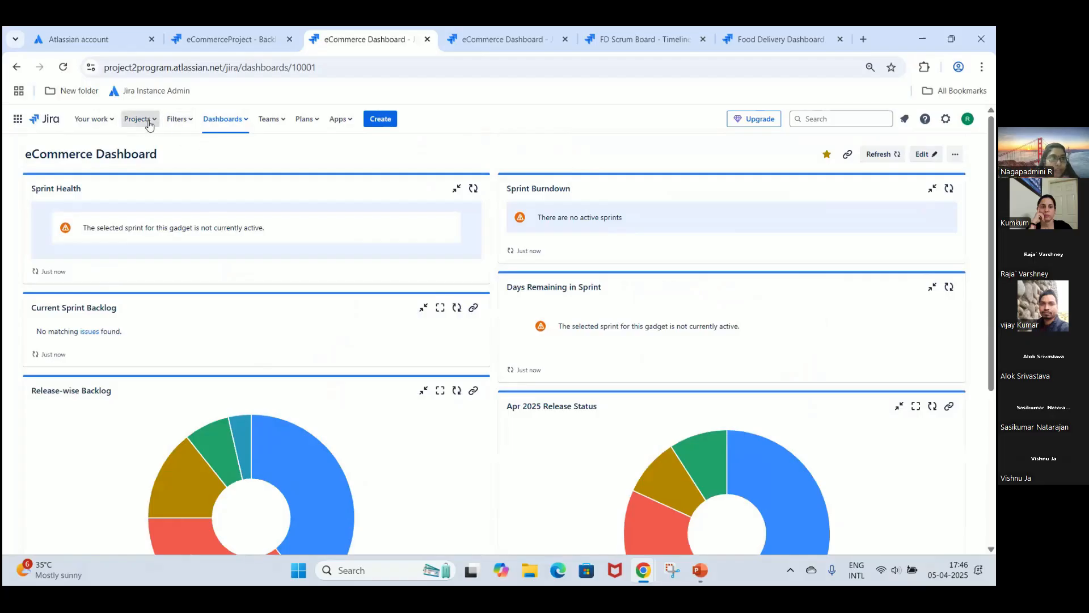
# Open the Food Delivery Dashboard in a separate tab and examine its Sprint Health and Sprint Burndown gadgets.
pyautogui.click(214, 131)
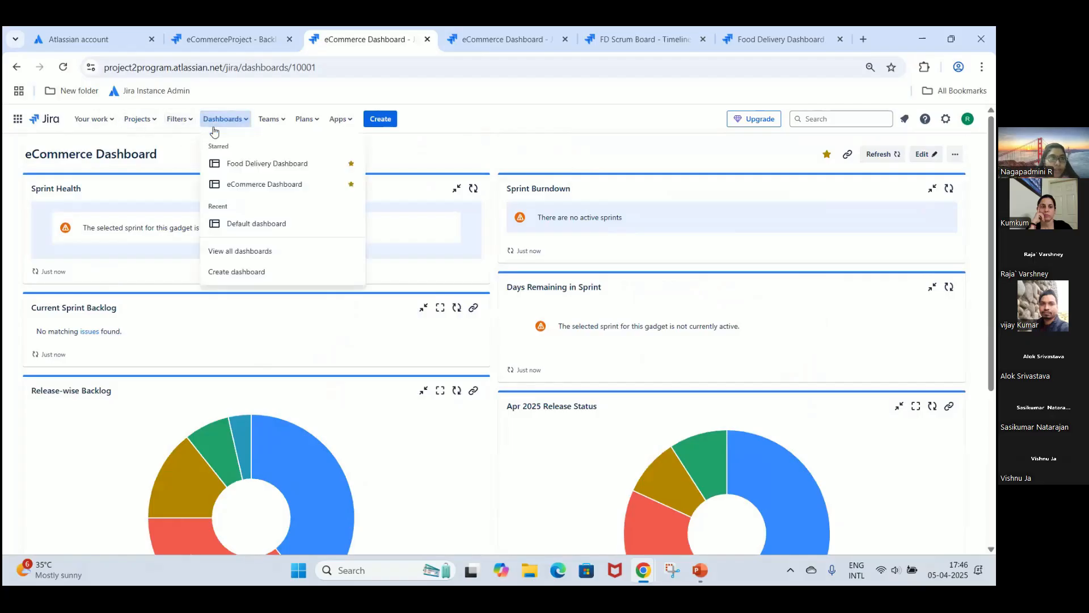
pyautogui.rightClick(253, 170)
pyautogui.click(277, 183)
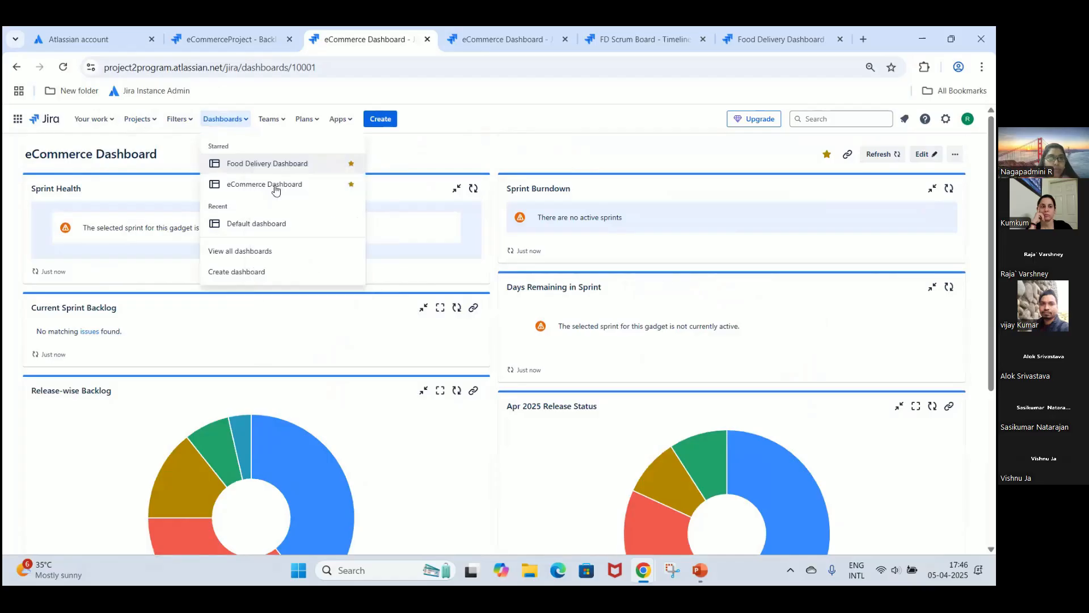
pyautogui.click(457, 36)
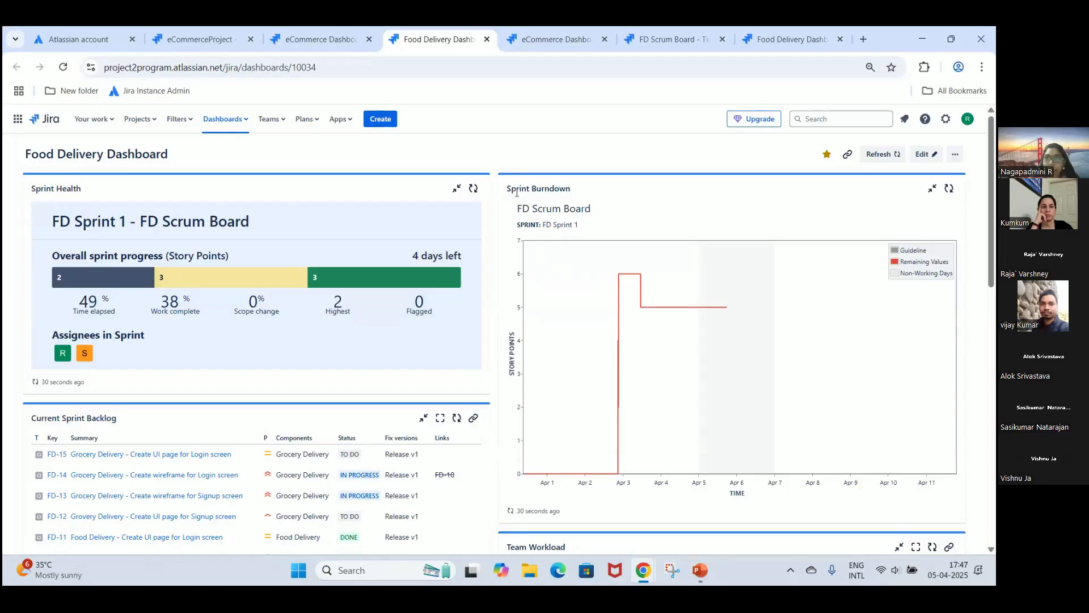
pyautogui.moveTo(506, 189); pyautogui.dragTo(583, 196)
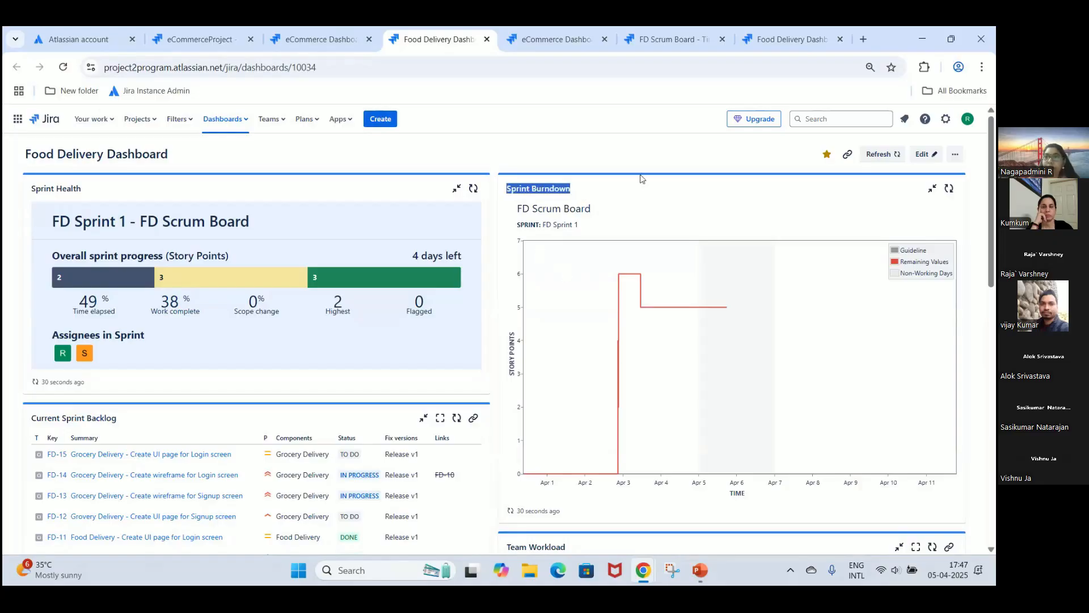
# Review the Current Sprint Backlog, Team Workload and remaining gadgets on the Food Delivery Dashboard.
pyautogui.scroll(-2, 994, 251)
pyautogui.scroll(-2, 996, 252)
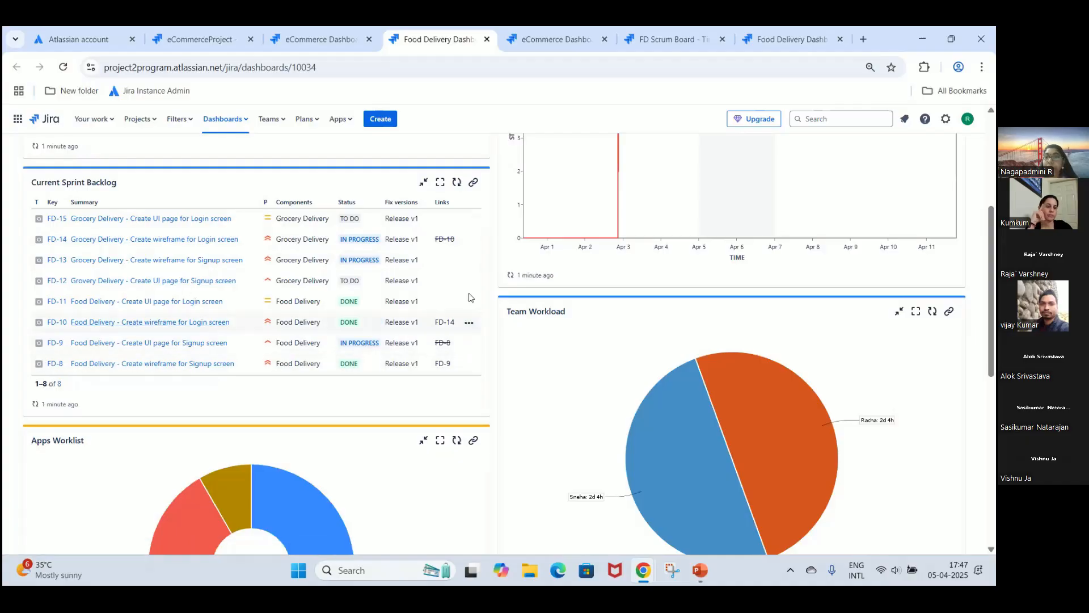
pyautogui.scroll(-2, 201, 392)
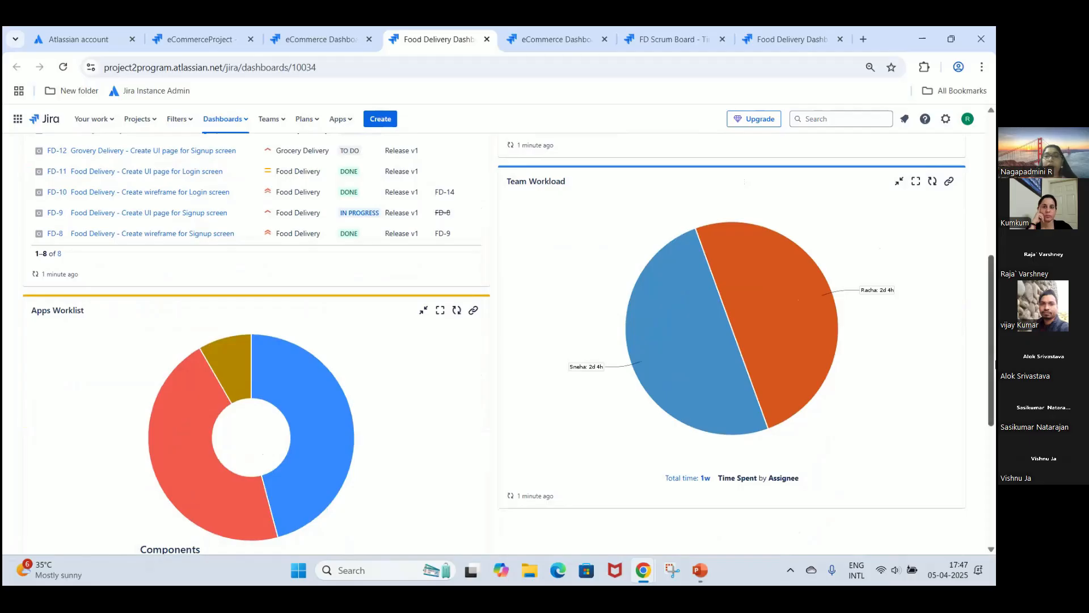
pyautogui.moveTo(992, 366); pyautogui.dragTo(996, 447)
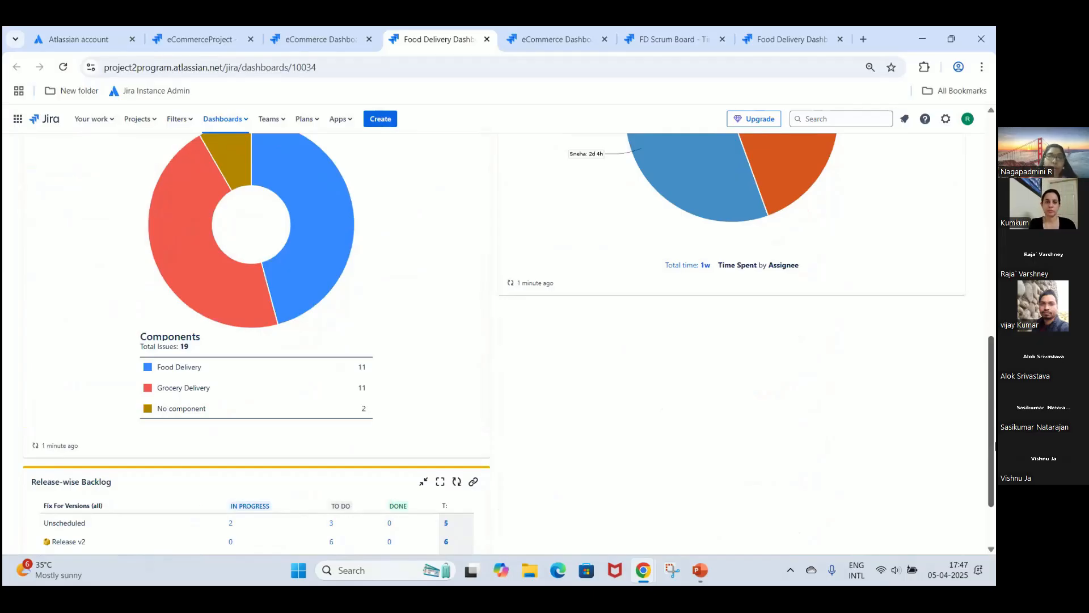
pyautogui.moveTo(995, 447)
pyautogui.mouseDown()
pyautogui.moveTo(996, 456)
pyautogui.moveTo(996, 185)
pyautogui.moveTo(996, 518)
pyautogui.mouseUp()
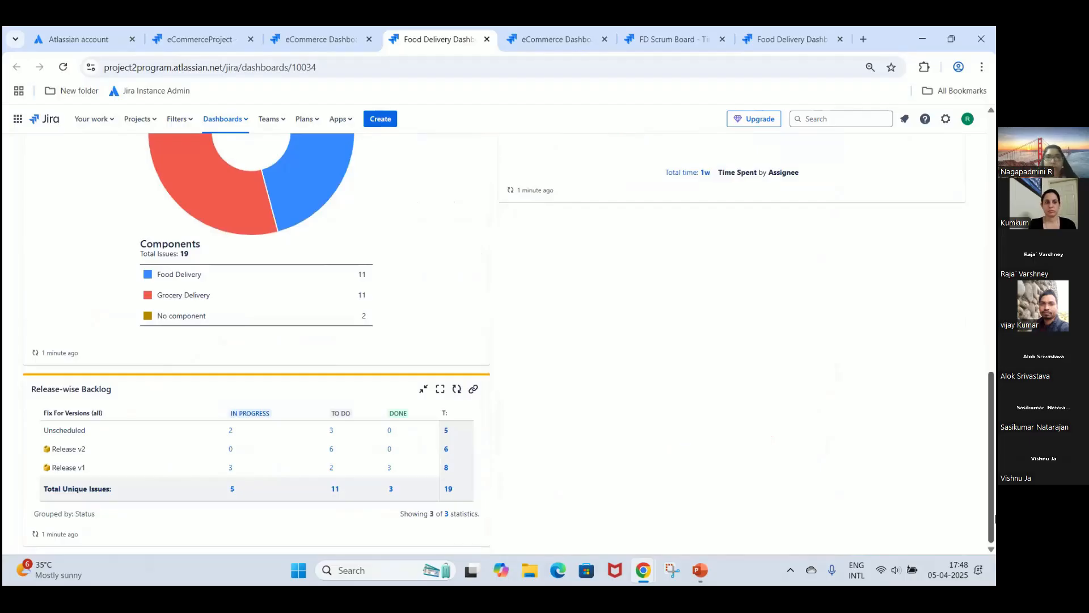
pyautogui.moveTo(996, 517); pyautogui.dragTo(996, 465)
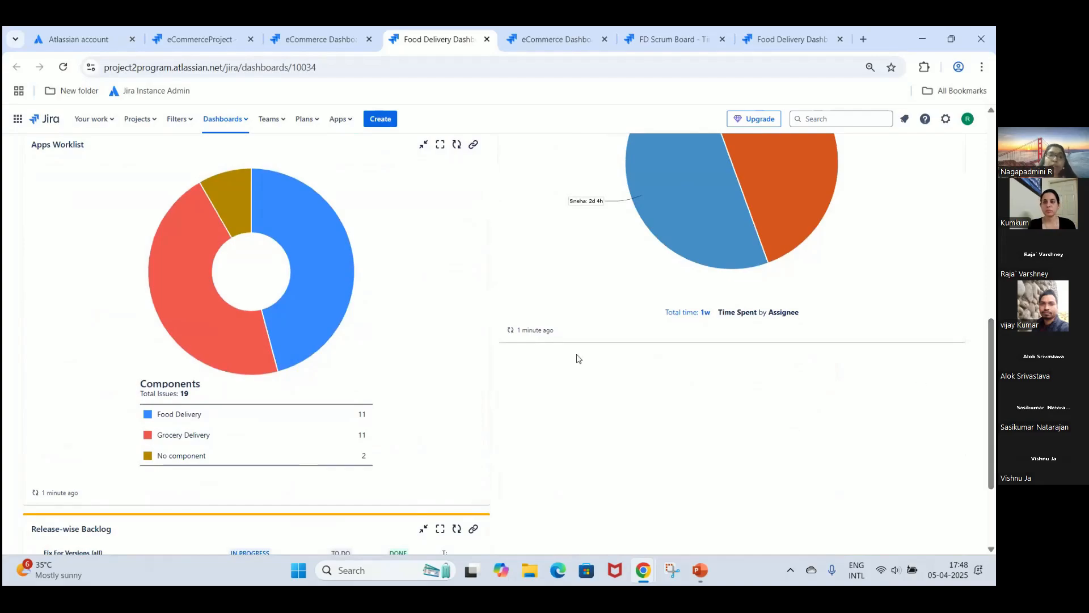
# Inspect the Food Delivery and Grocery Delivery shares in the Apps Worklist chart, and the issue statuses per release in the Release-wise Backlog.
pyautogui.moveTo(321, 331)
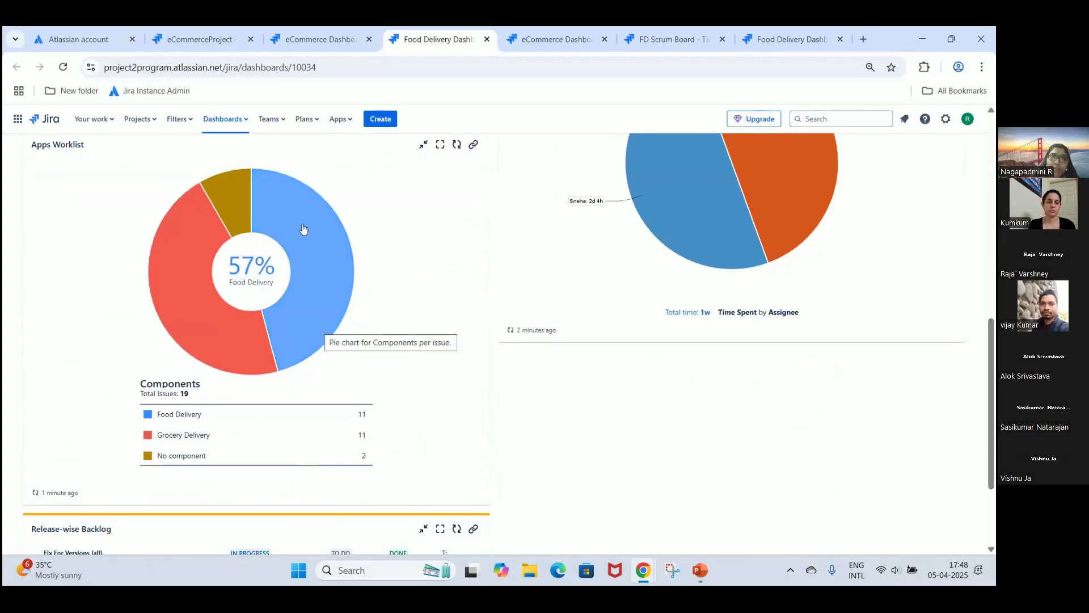
pyautogui.moveTo(213, 312)
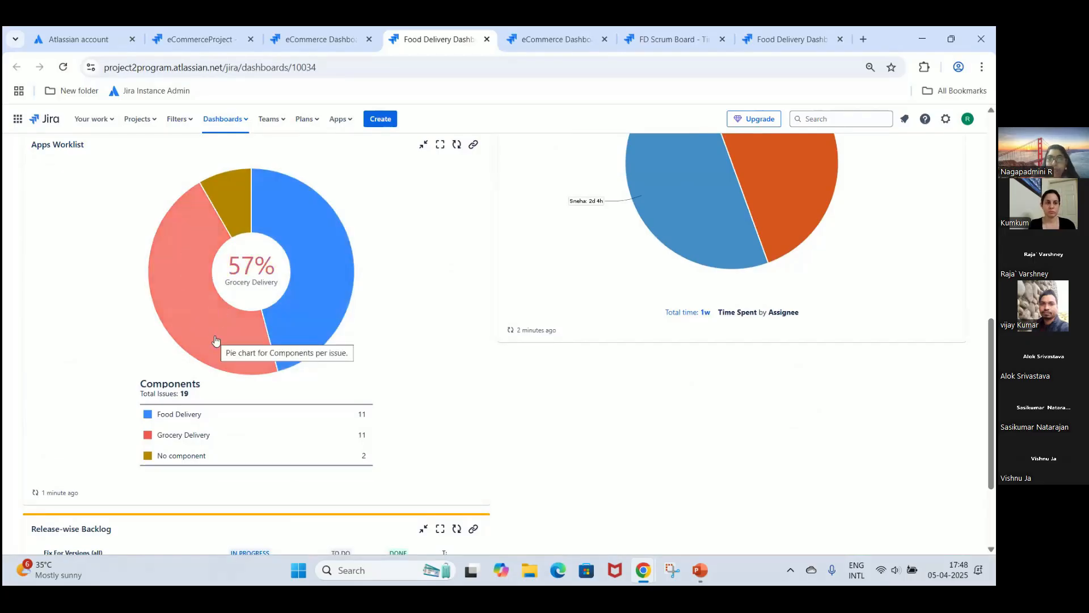
pyautogui.scroll(-2, 843, 379)
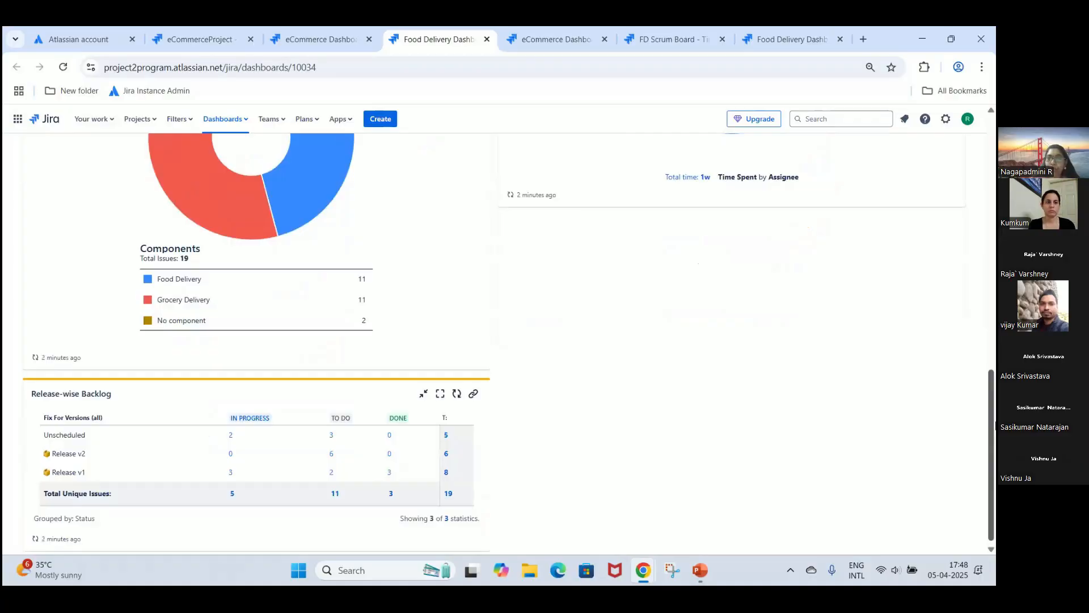
pyautogui.moveTo(996, 422); pyautogui.dragTo(996, 426)
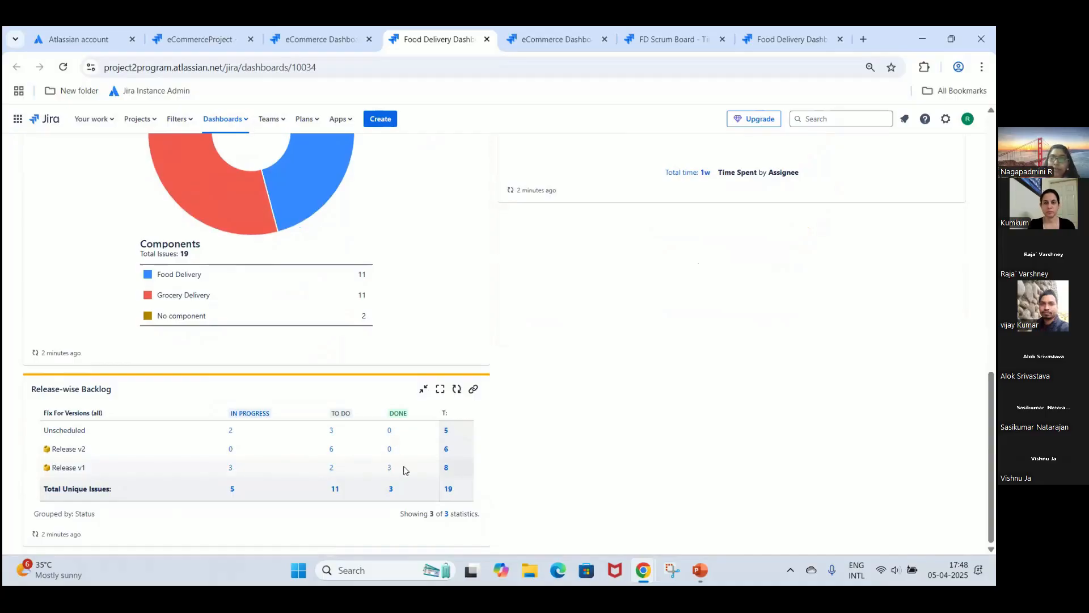
pyautogui.scroll(10, 994, 140)
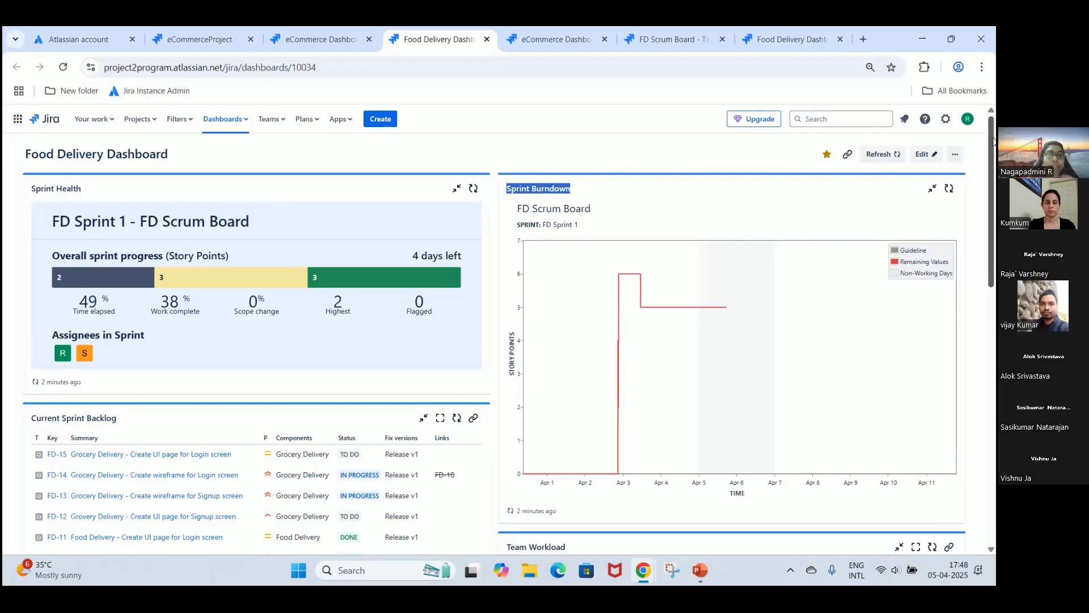
# Switch to the PowerPoint slide show and go back from the Scrum WoW slide to the Backlog Structure in Jira project slide.
pyautogui.hotkey('alt', 'Tab')
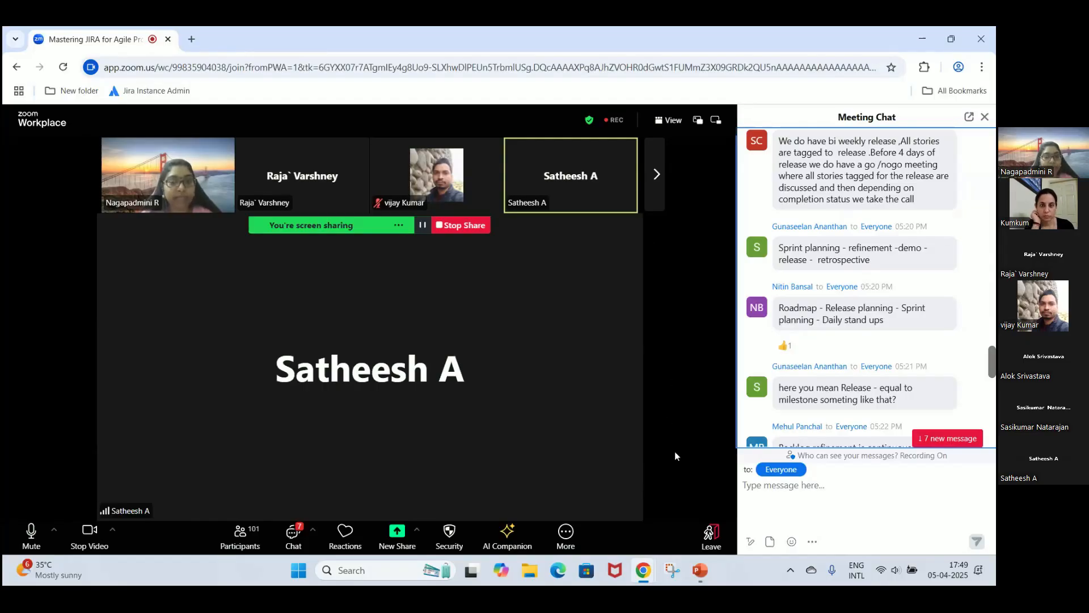
pyautogui.moveTo(702, 568)
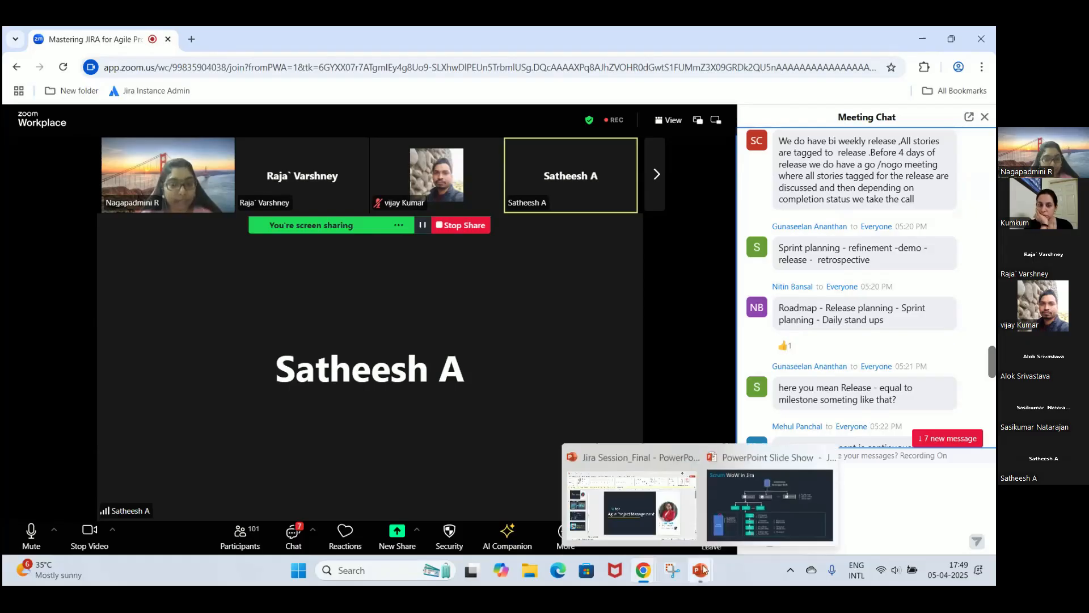
pyautogui.click(738, 509)
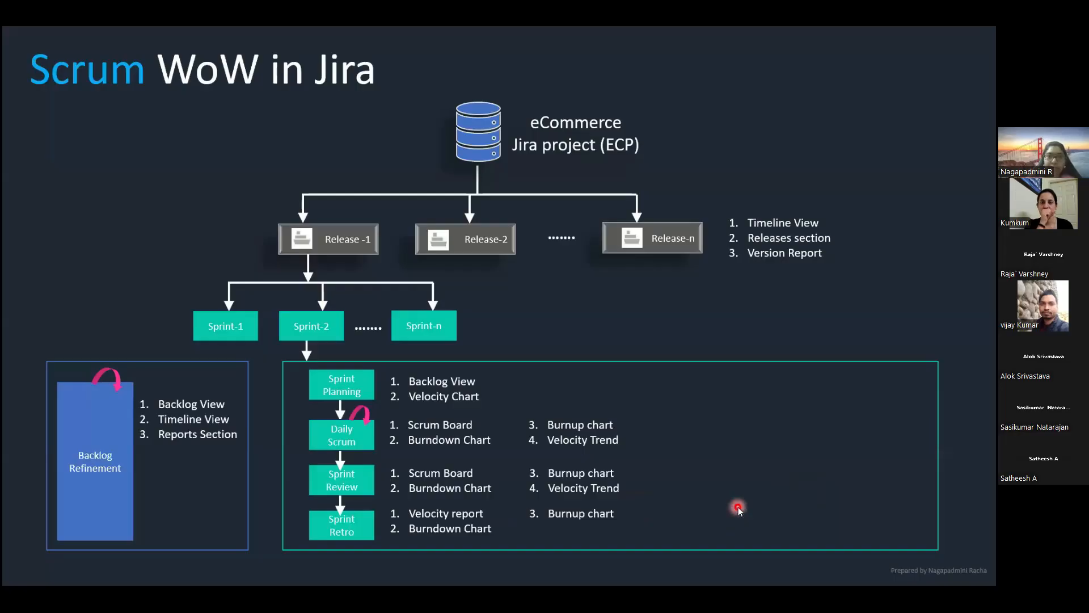
pyautogui.press('Left')
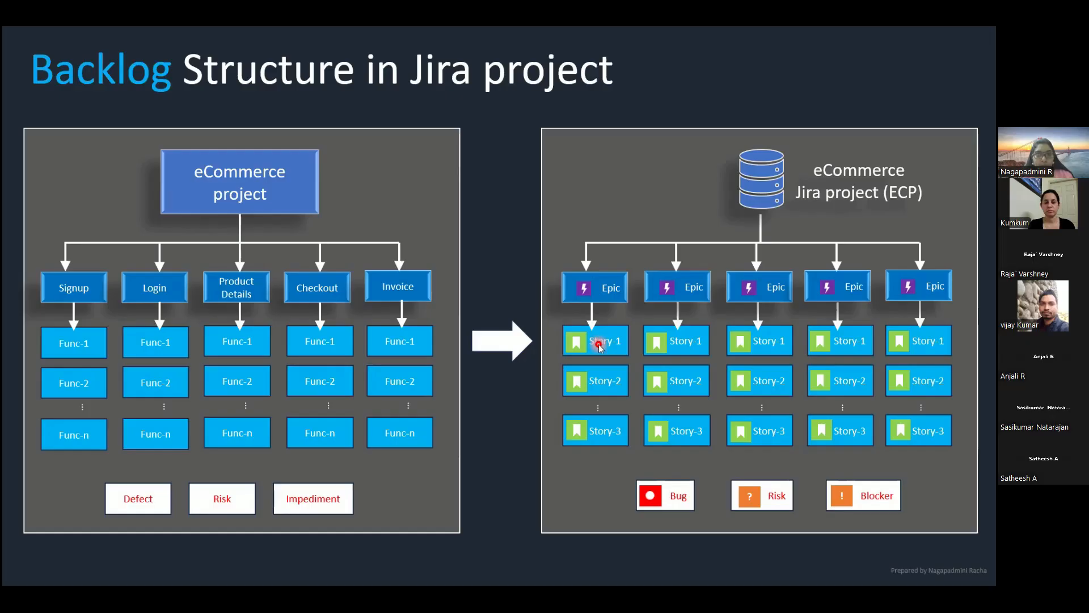
# Switch to Jira to view the eCommerceProject backlog and SCRUM board, and return to the Backlog Structure slide in PowerPoint.
pyautogui.hotkey('alt', 'Tab')
pyautogui.hotkey('alt', 'Tab')
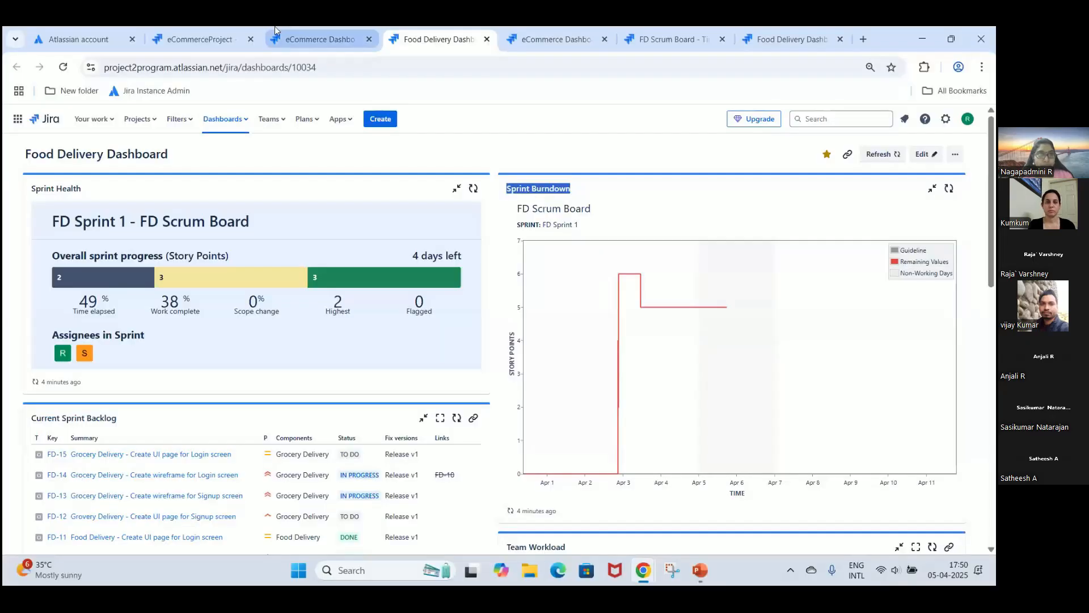
pyautogui.click(299, 40)
pyautogui.click(207, 35)
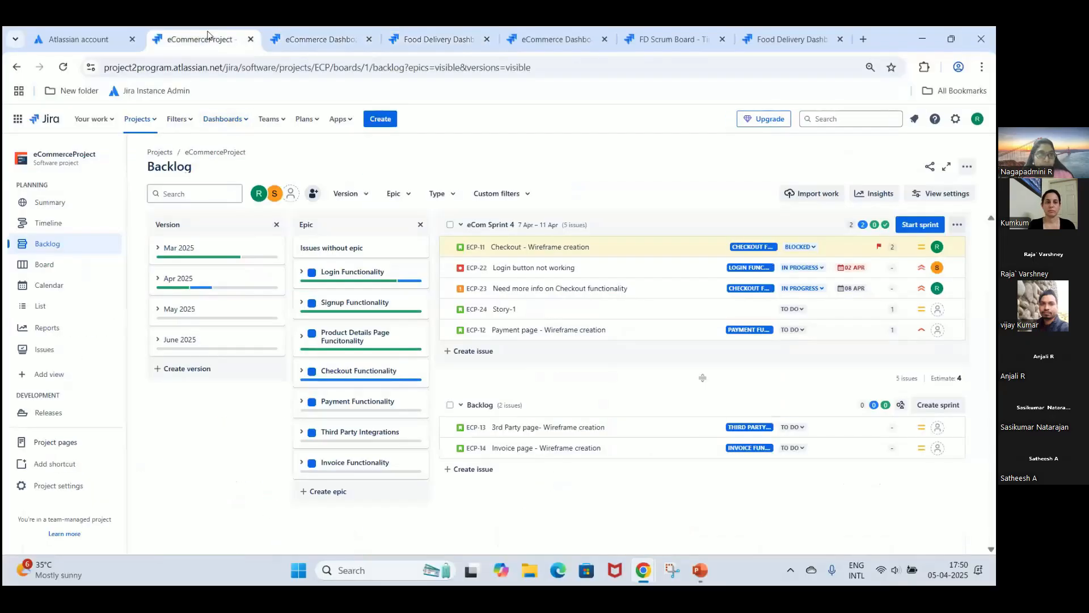
pyautogui.click(46, 264)
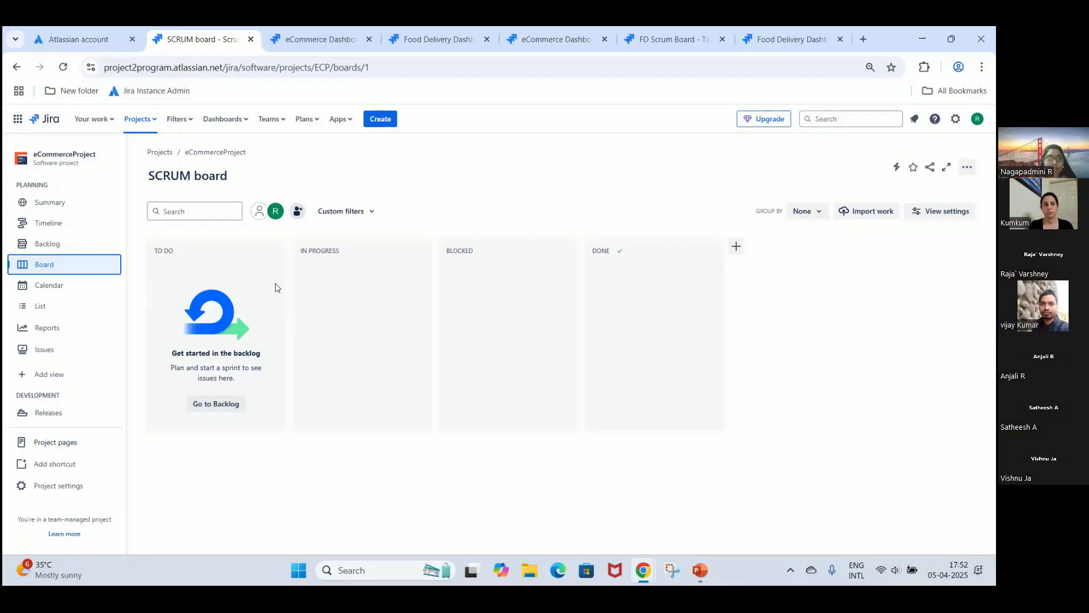
pyautogui.hotkey('alt', 'Tab')
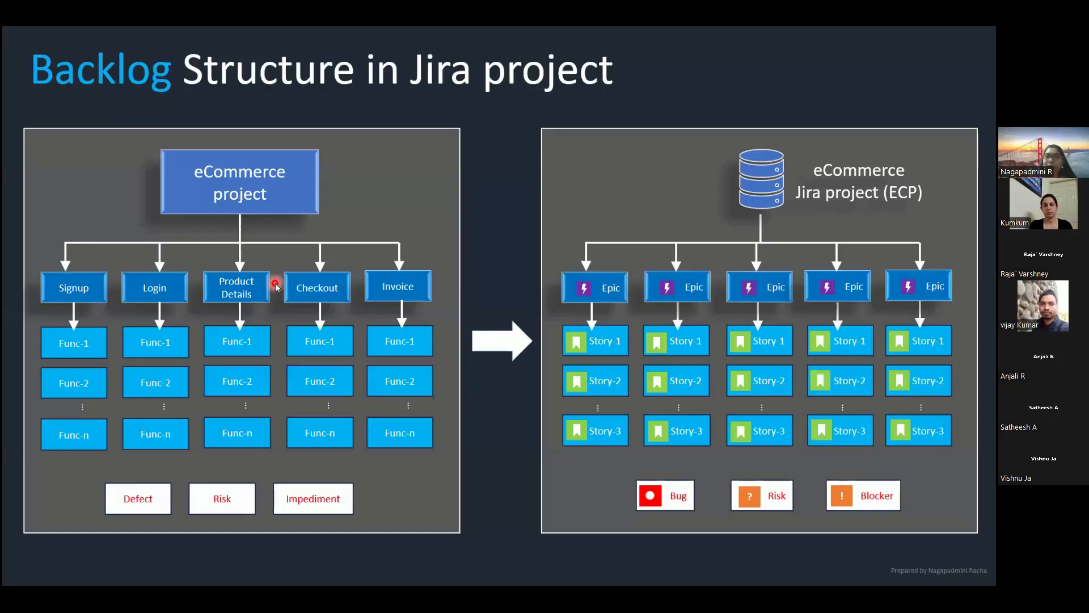
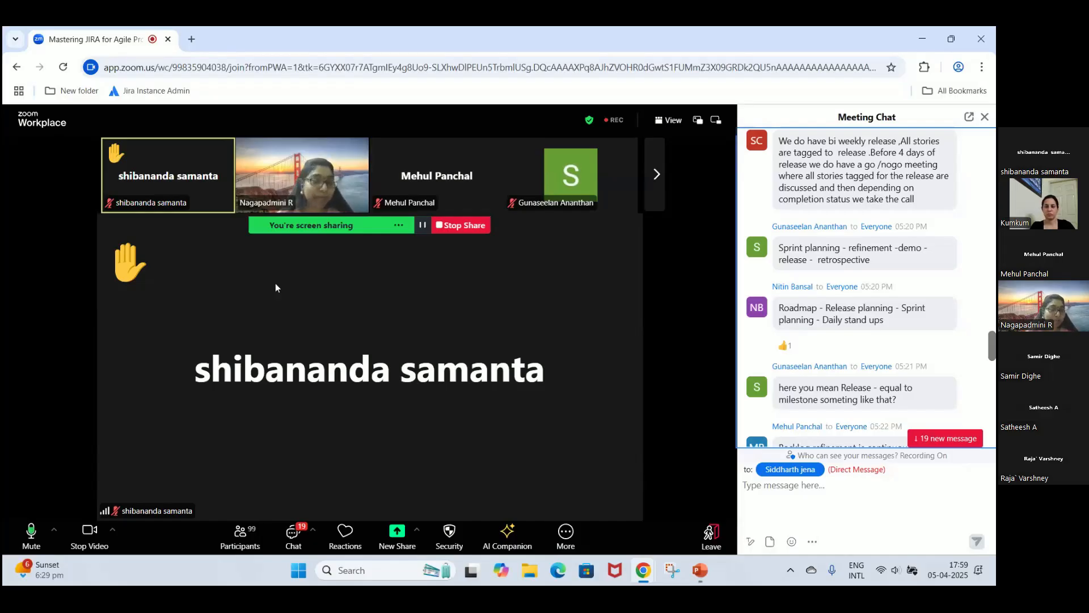
# Switch back to Jira and revisit the eCommerce Dashboard and the eCommerceProject SCRUM board.
pyautogui.hotkey('alt', 'Tab')
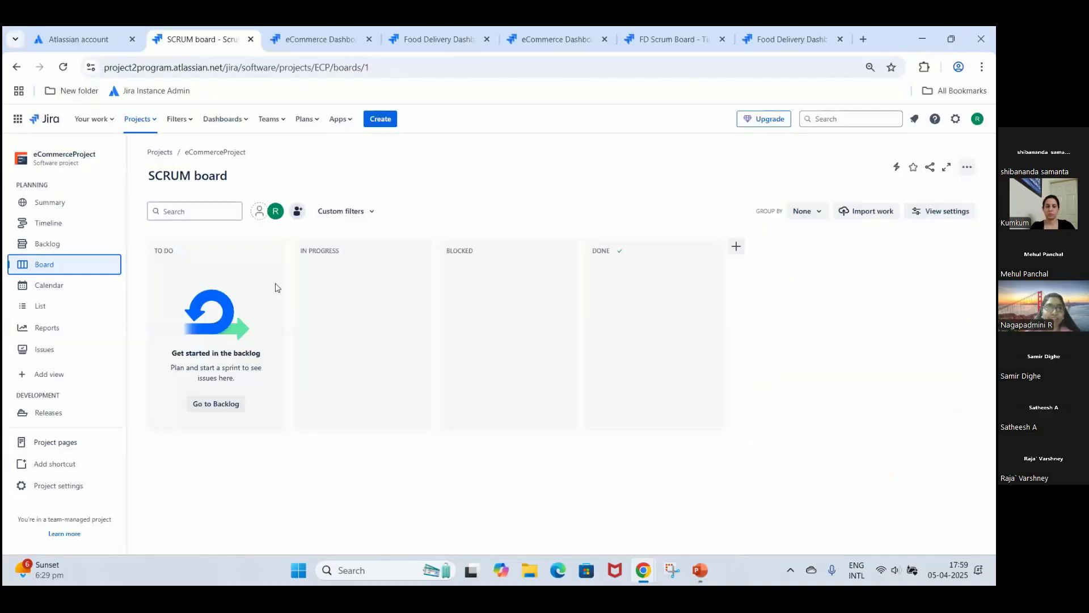
pyautogui.click(306, 30)
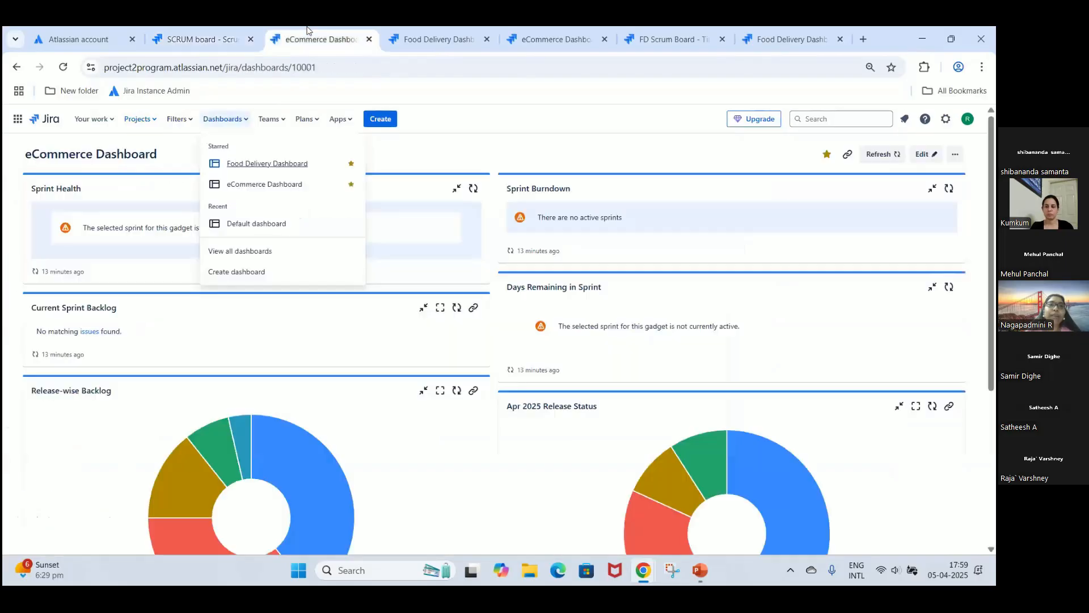
pyautogui.hotkey('alt', 'Tab')
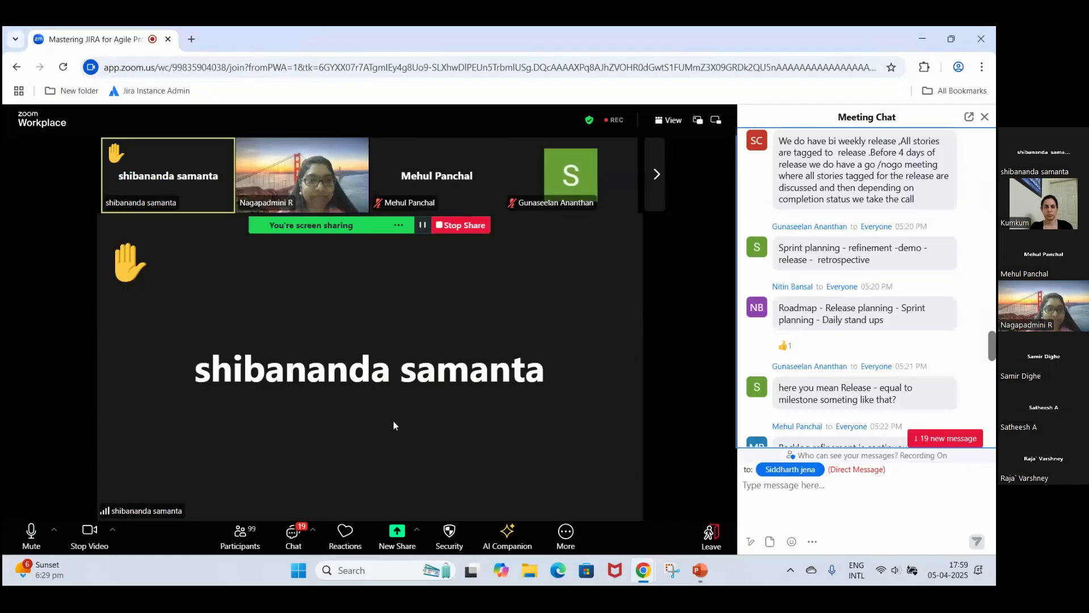
pyautogui.hotkey('alt', 'Tab')
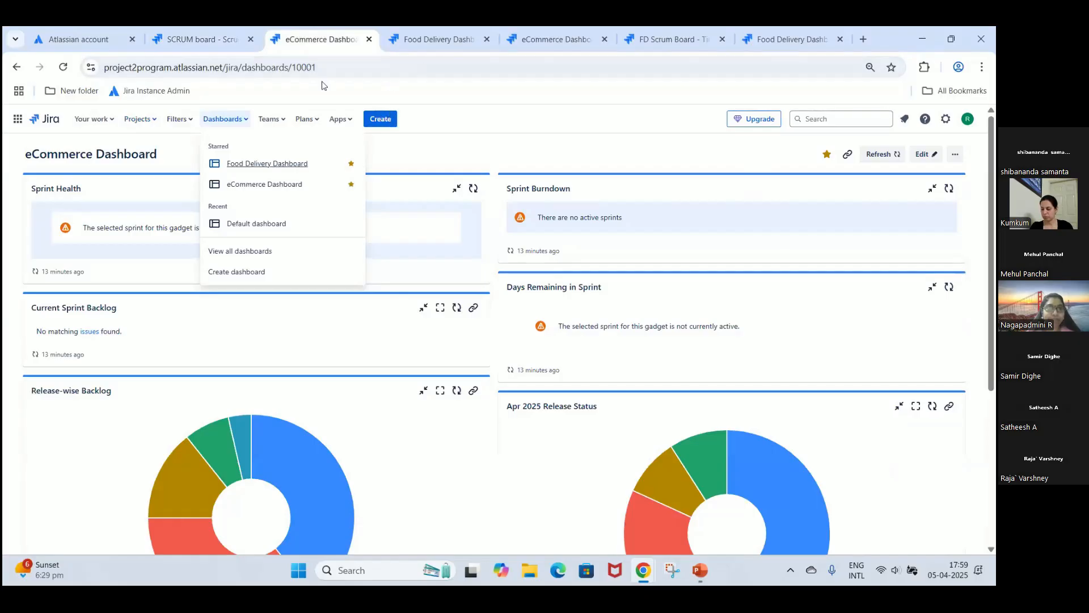
pyautogui.click(207, 39)
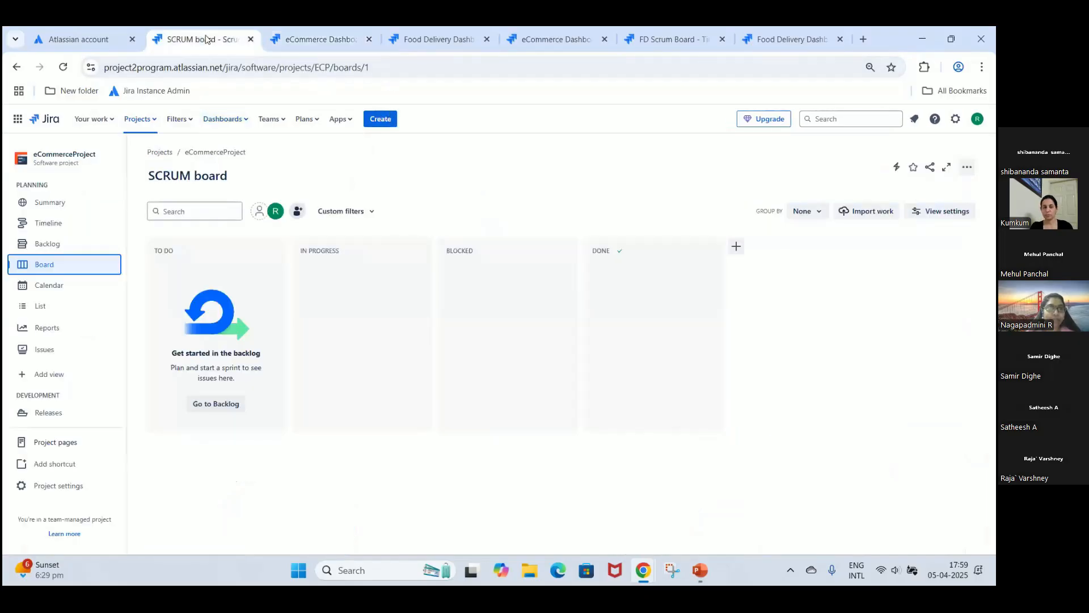
# Switch to the Zoom meeting to read the newest chat messages, and return to the eCommerceProject SCRUM board in Jira.
pyautogui.hotkey('alt', 'Tab')
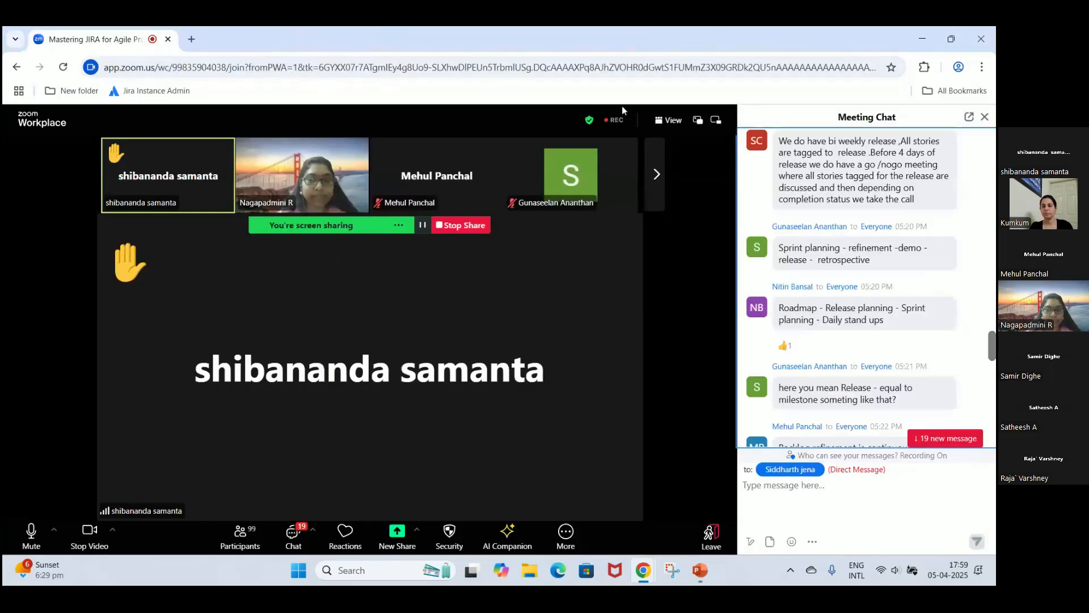
pyautogui.scroll(-10, 993, 341)
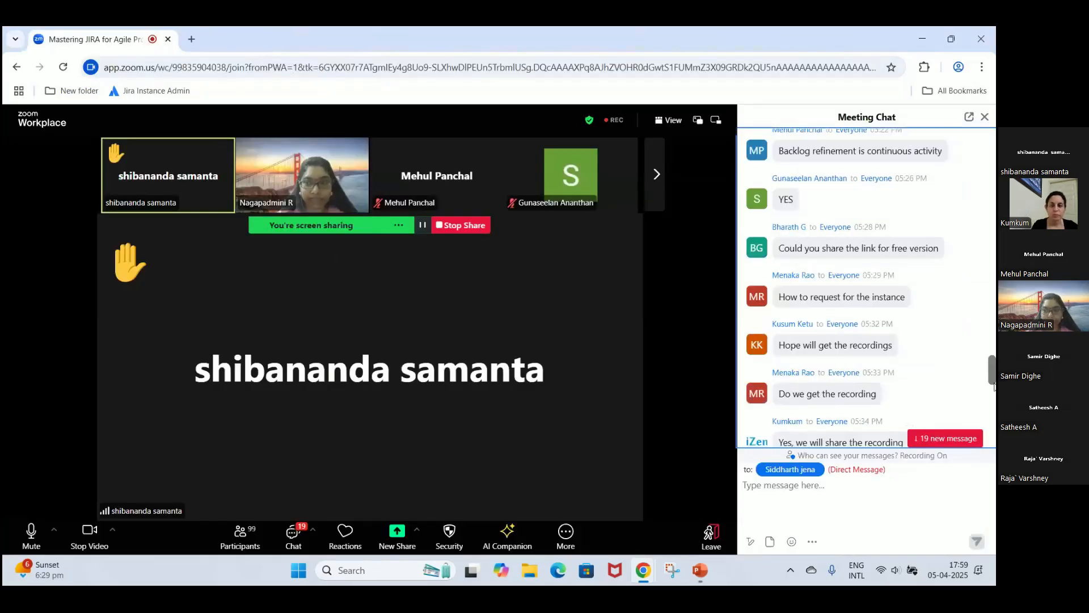
pyautogui.scroll(-10, 993, 397)
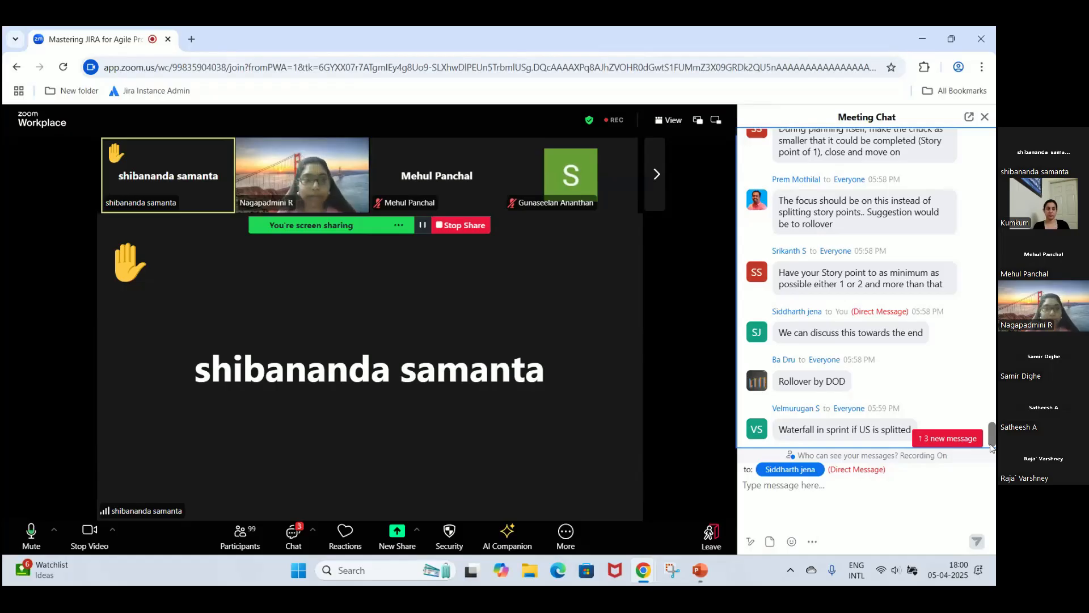
pyautogui.hotkey('alt', 'Tab')
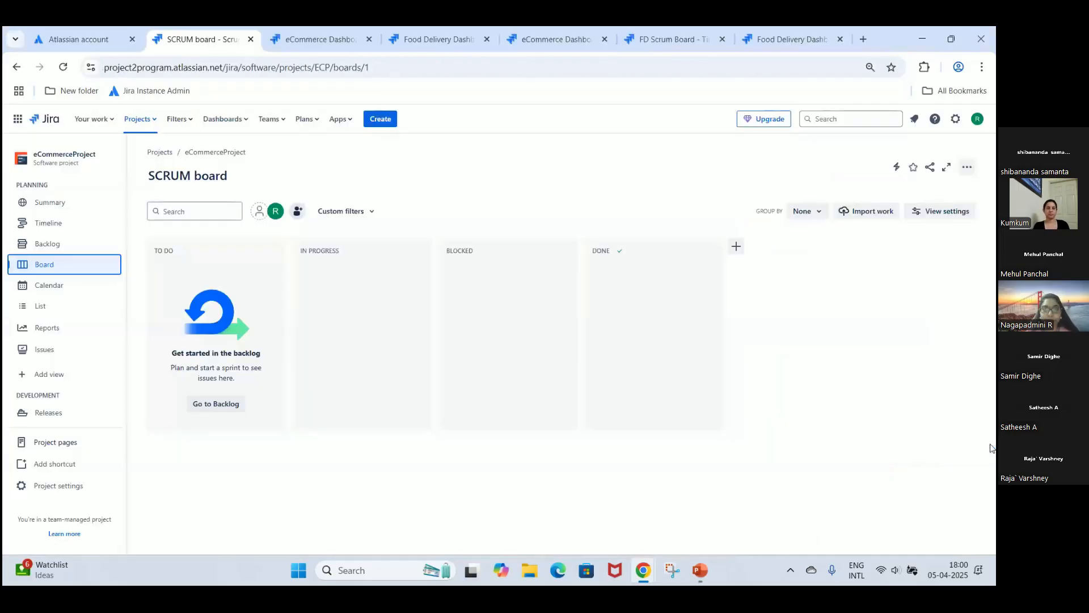
pyautogui.hotkey('alt', 'Tab')
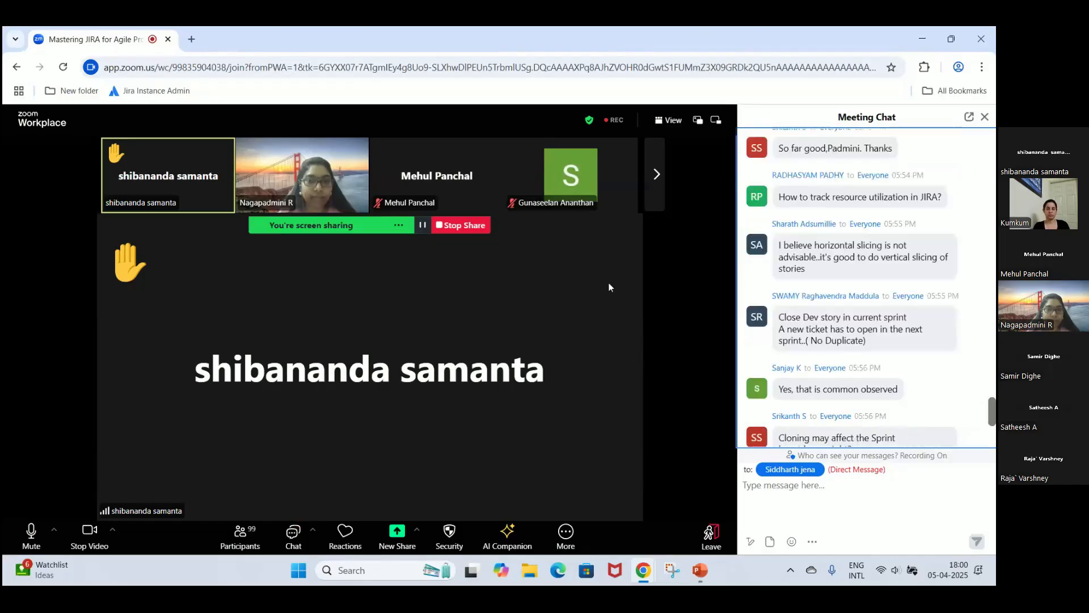
pyautogui.scroll(-1, 993, 420)
pyautogui.moveTo(993, 421); pyautogui.dragTo(994, 466)
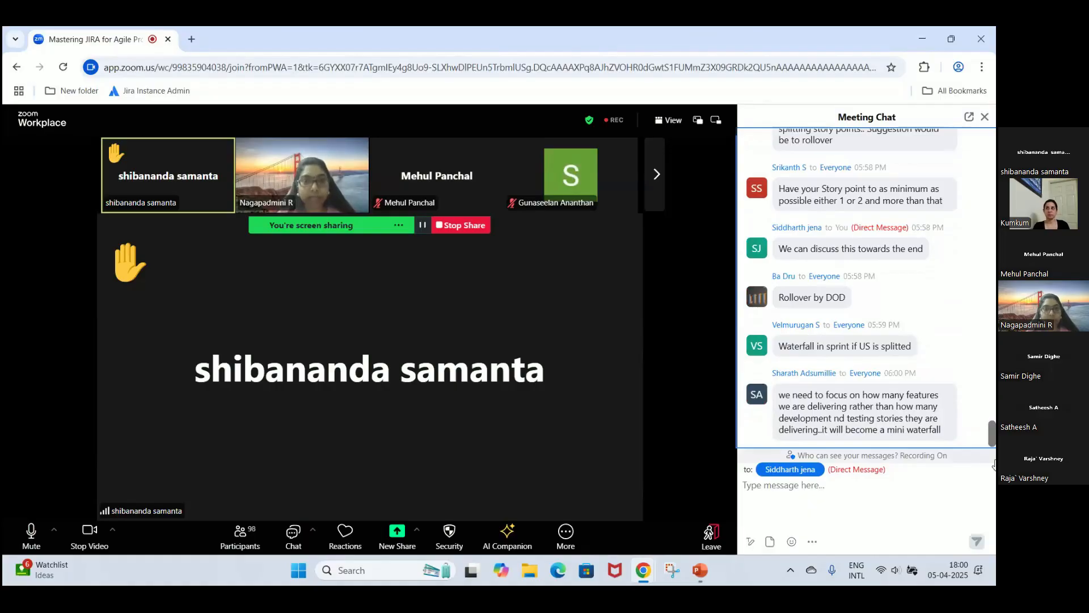
pyautogui.hotkey('alt', 'Tab')
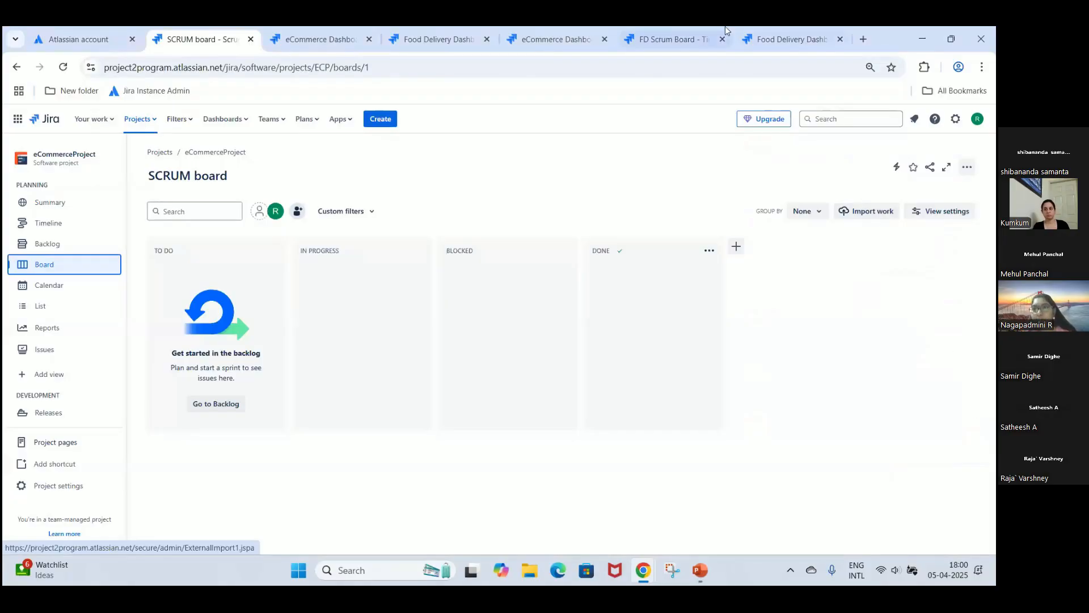
# View the Food Delivery Dashboard and the FD Scrum Board timeline, with a brief check of the Zoom meeting window.
pyautogui.click(777, 35)
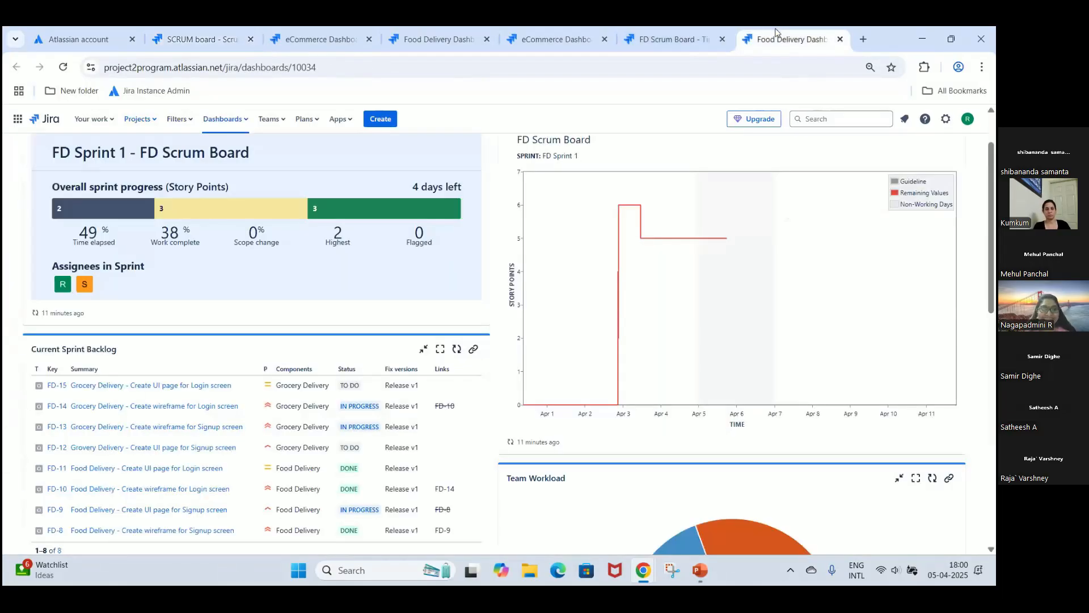
pyautogui.click(666, 29)
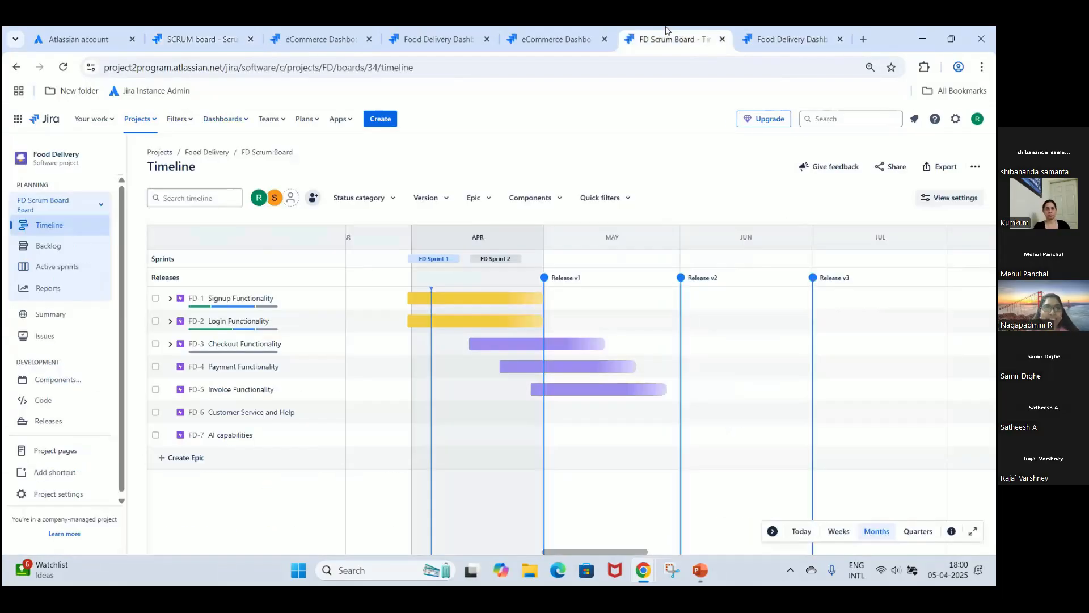
pyautogui.hotkey('alt', 'Tab')
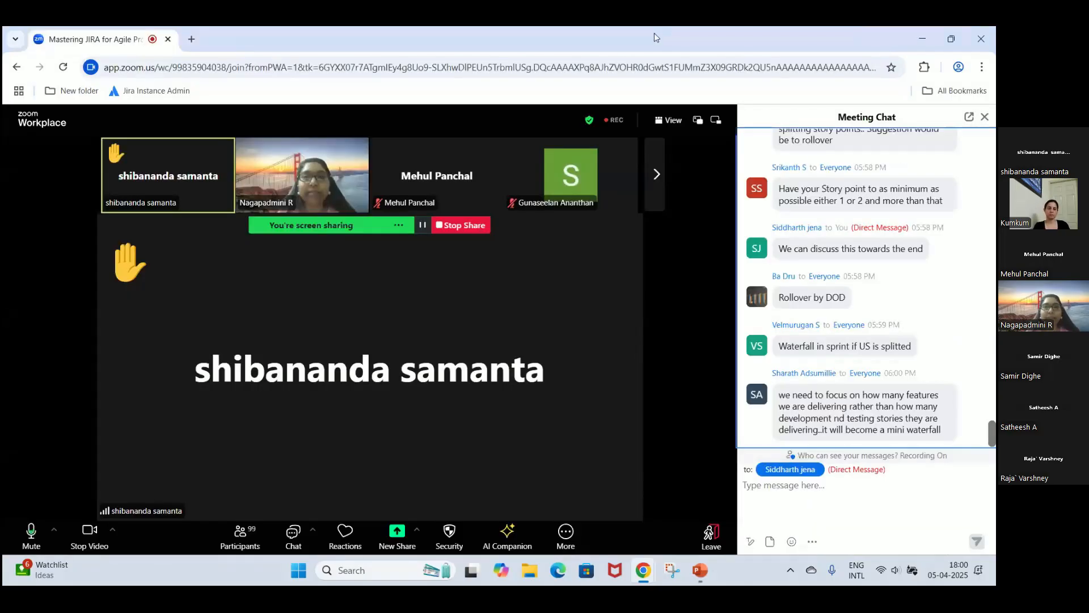
pyautogui.hotkey('alt', 'Tab')
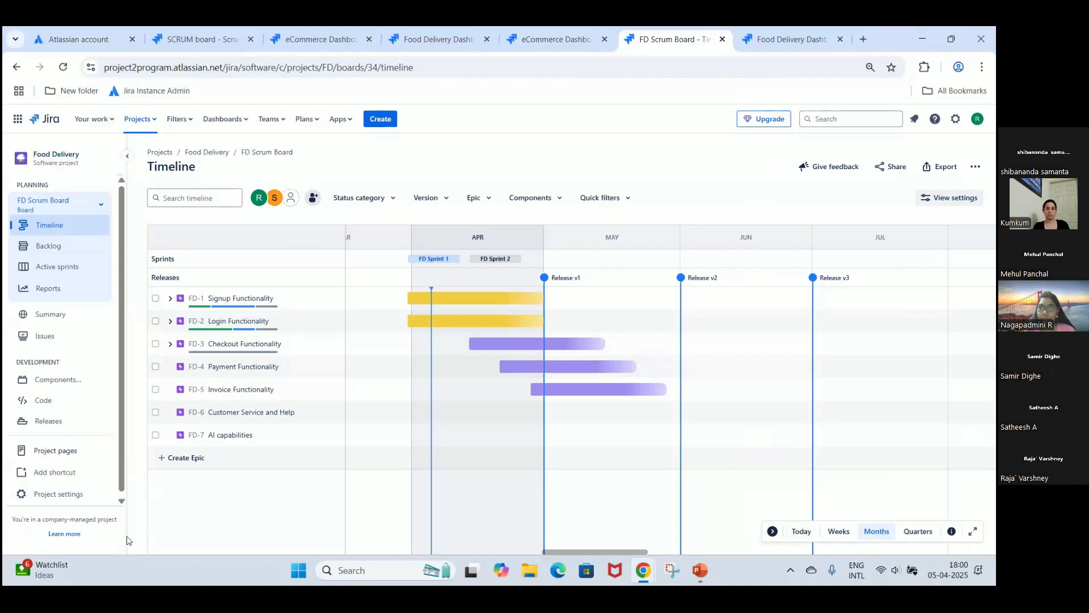
# Revisit the Food Delivery Dashboard, and open the eCommerceProject project settings with the Board settings expanded.
pyautogui.click(322, 37)
pyautogui.click(431, 35)
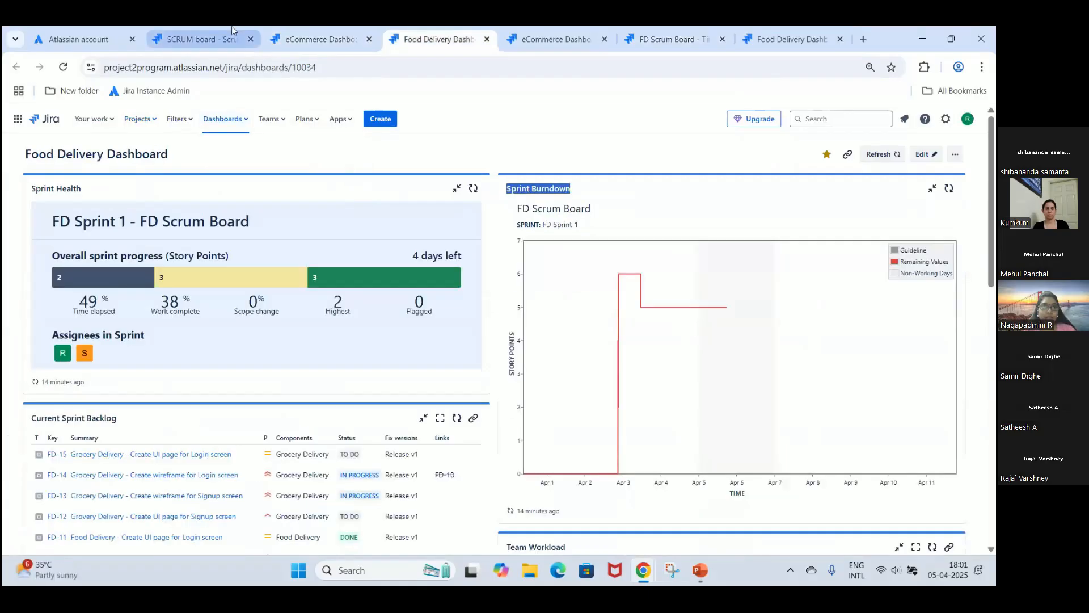
pyautogui.click(232, 34)
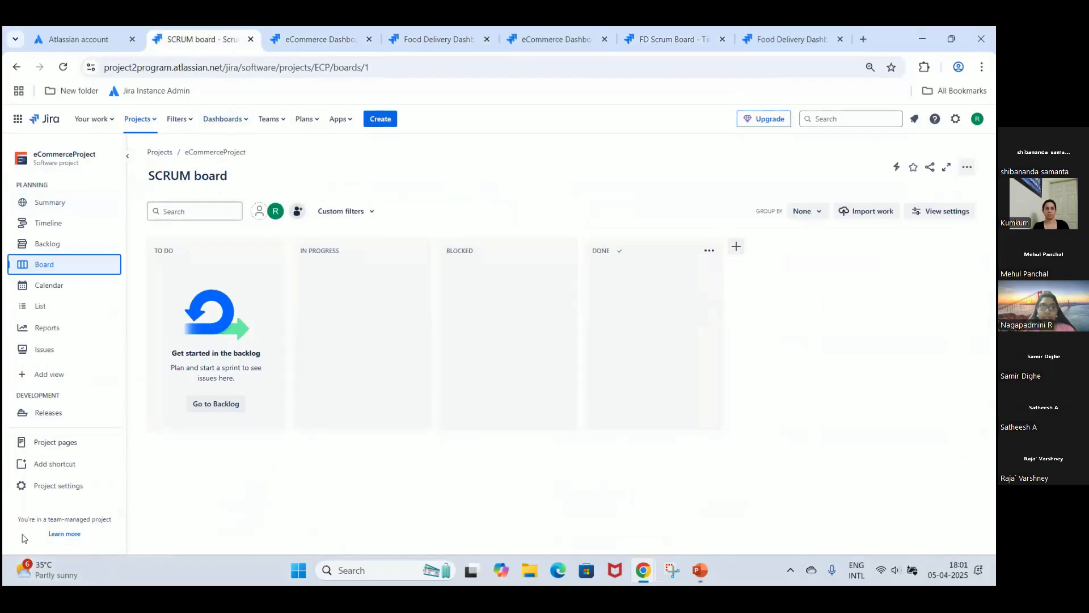
pyautogui.click(55, 485)
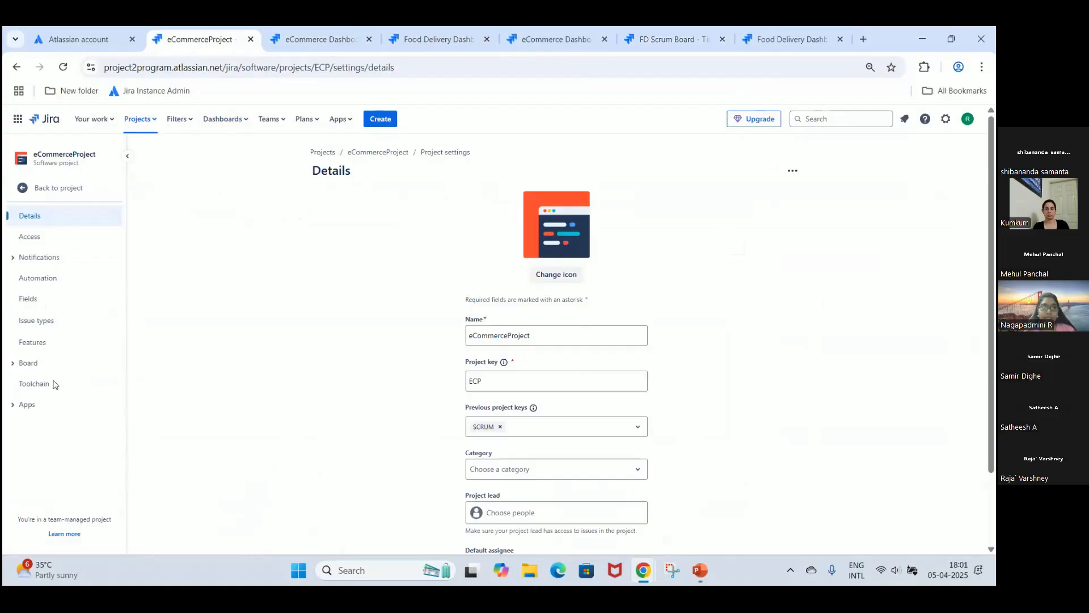
pyautogui.click(15, 368)
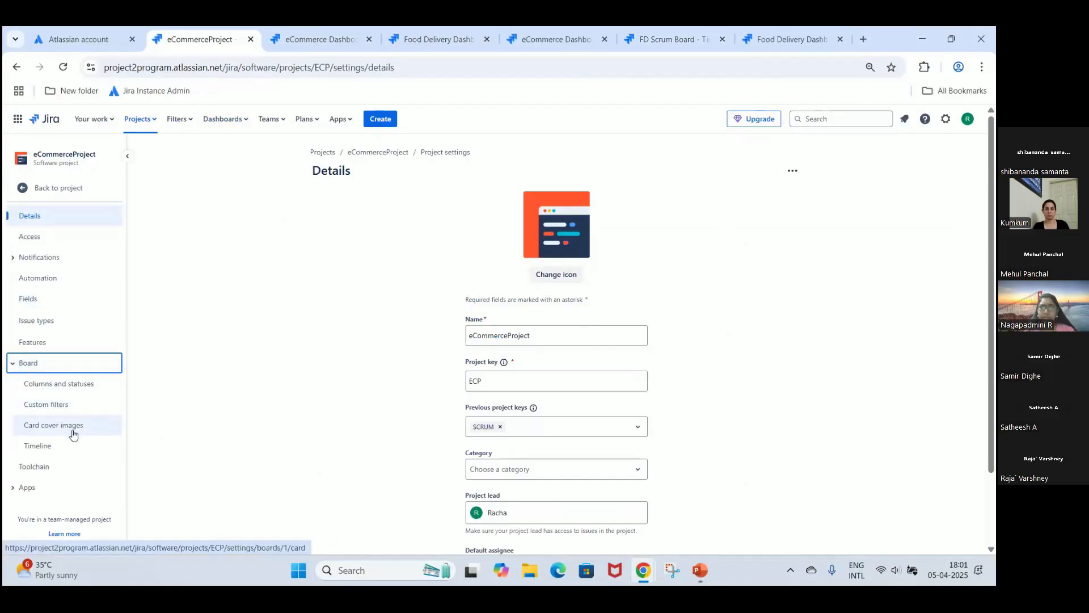
# View the Food Delivery project settings and return to the project's active sprint board.
pyautogui.click(661, 46)
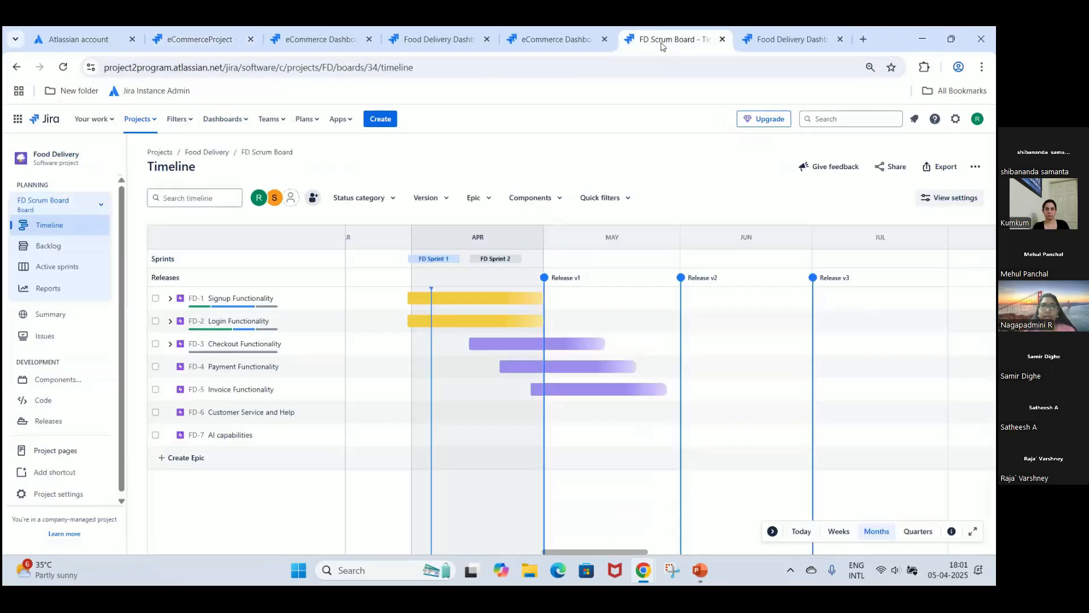
pyautogui.click(54, 501)
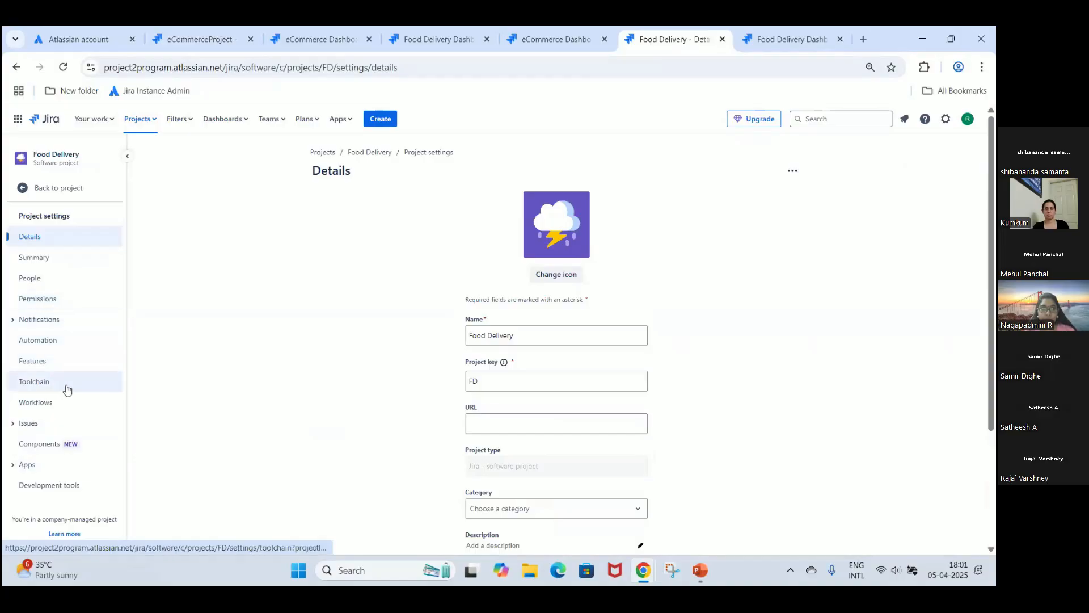
pyautogui.click(66, 193)
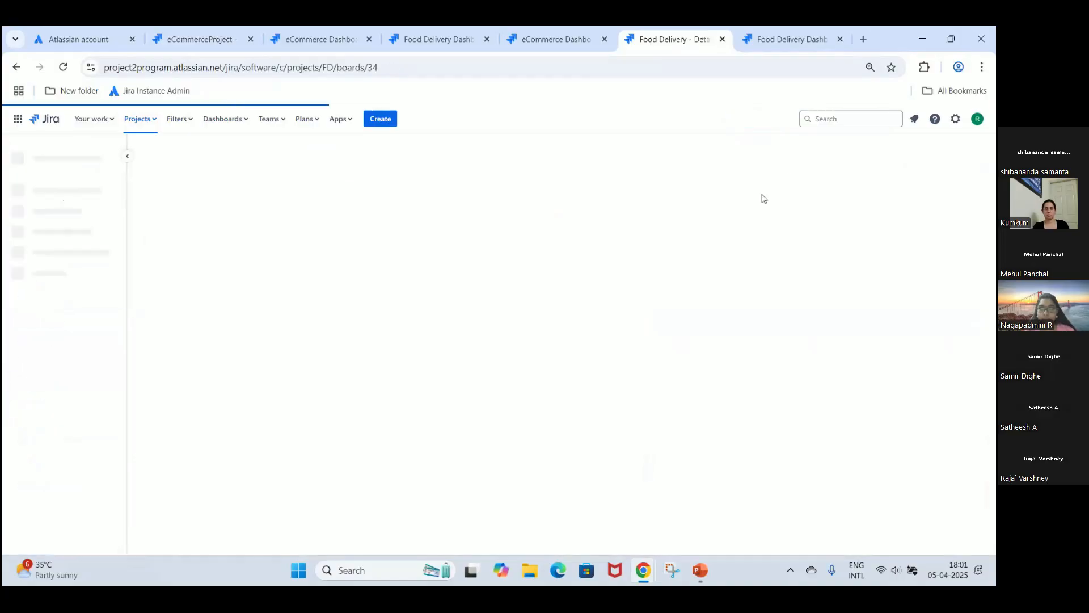
# Open the FD Scrum Board configuration, view its General settings, and inspect the issues returned by the board's filter query.
pyautogui.click(967, 166)
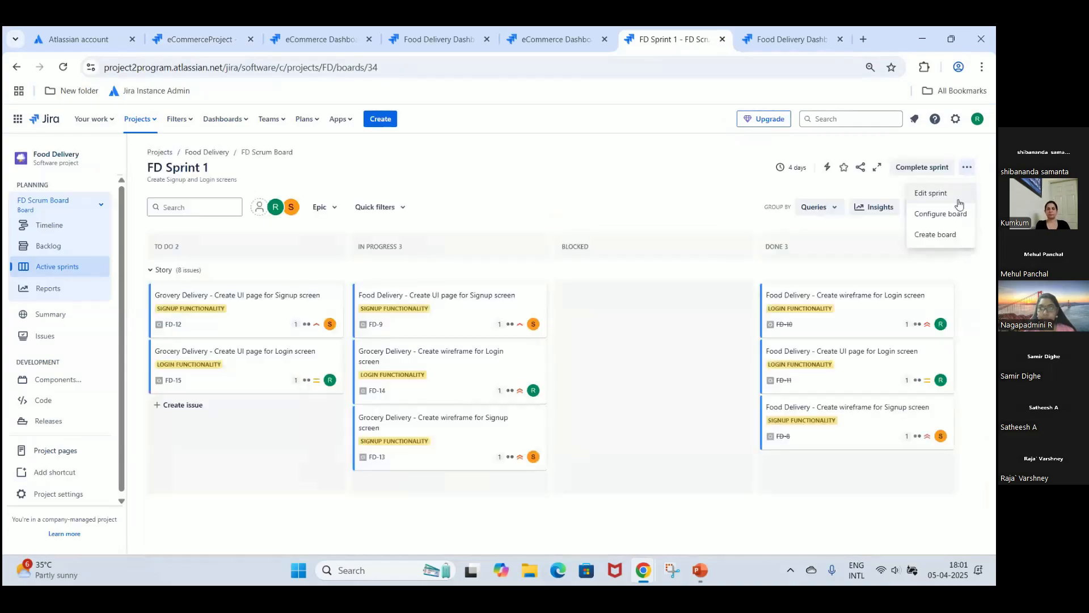
pyautogui.click(955, 214)
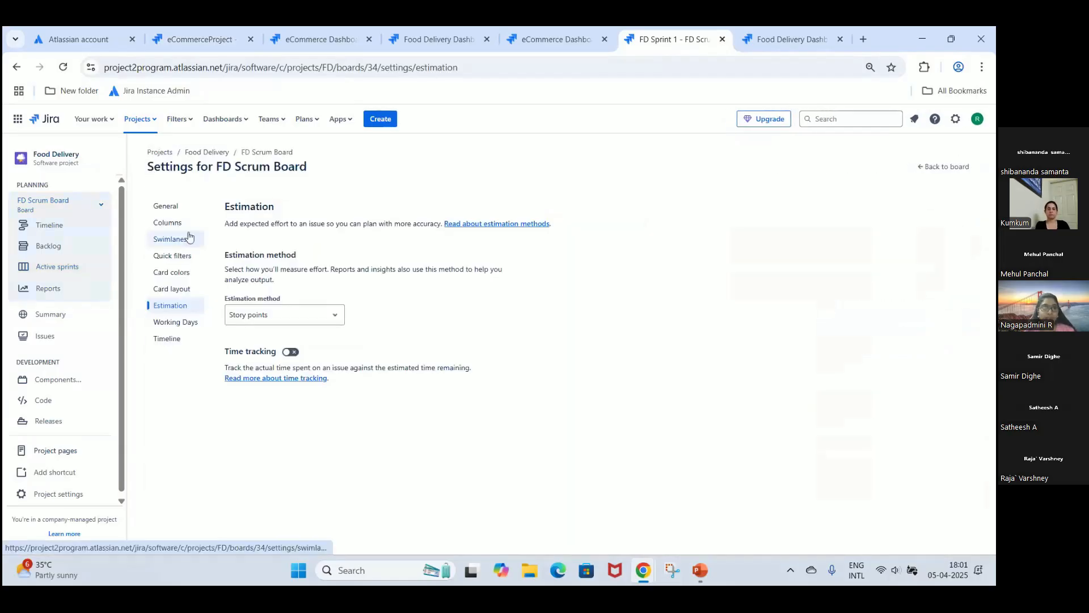
pyautogui.click(174, 211)
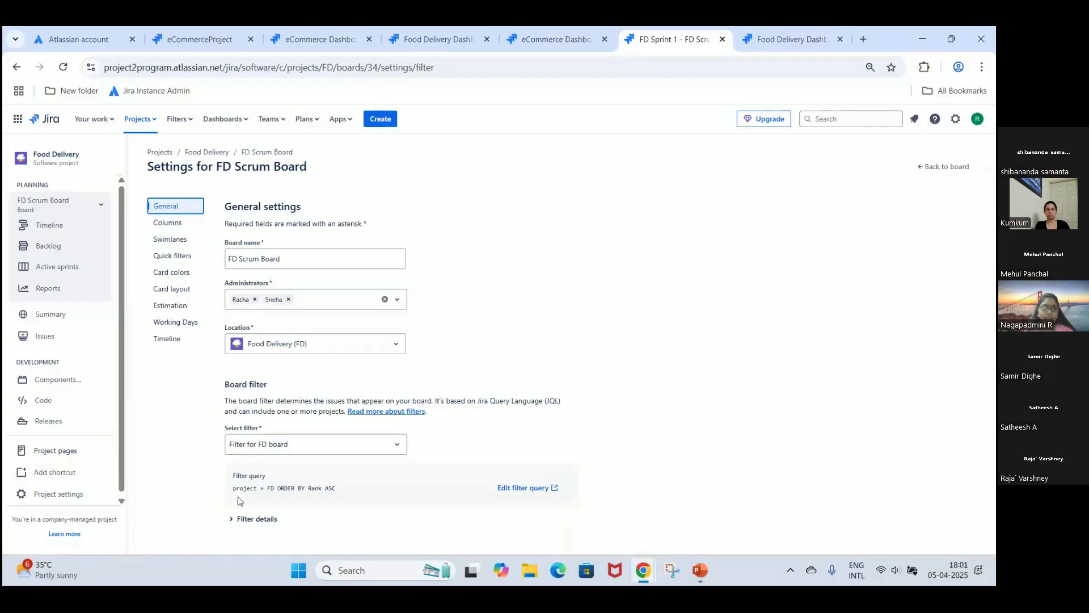
pyautogui.click(506, 488)
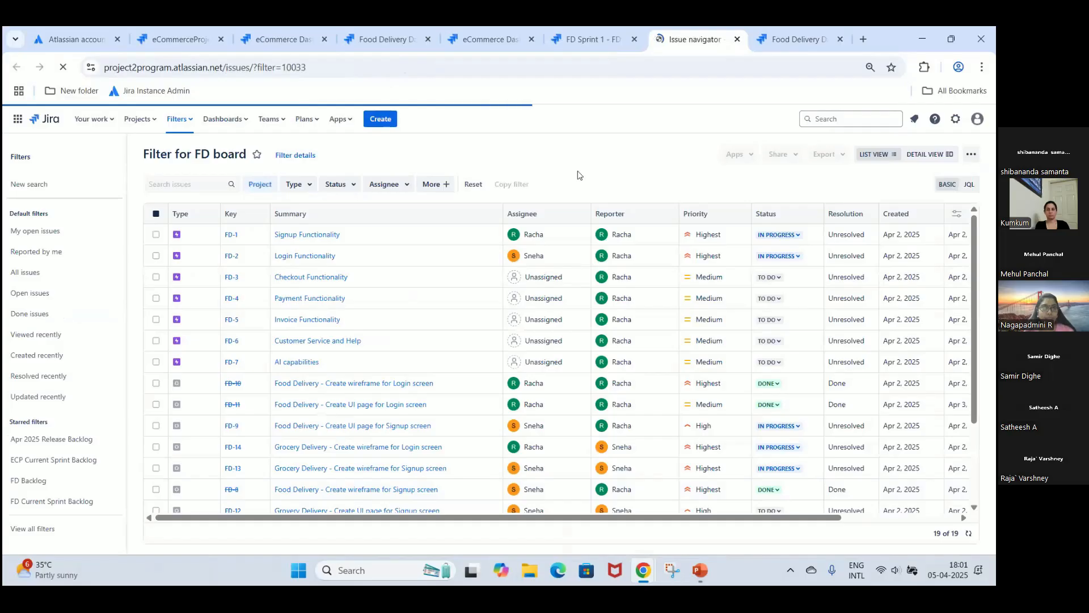
pyautogui.click(584, 30)
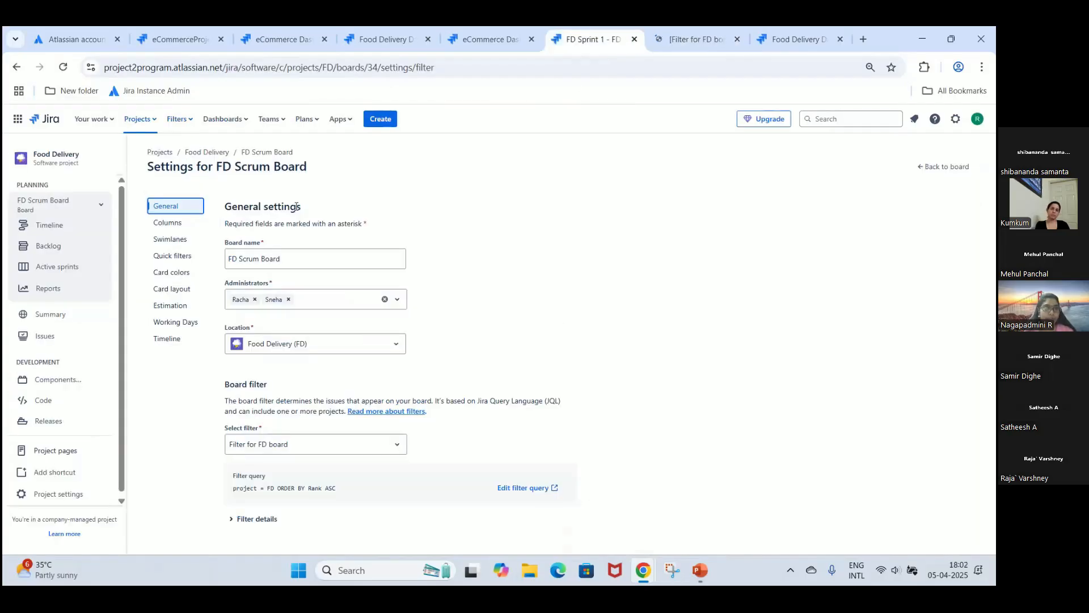
# Examine the FD Scrum Board's column and status mapping, and show the available column constraint options.
pyautogui.click(178, 231)
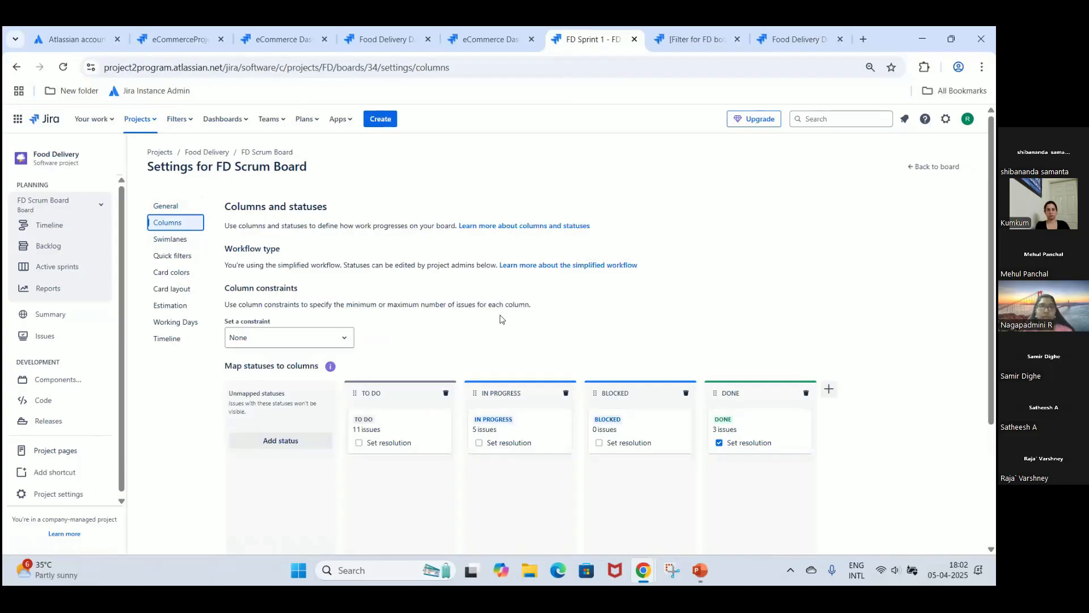
pyautogui.scroll(-3, 499, 319)
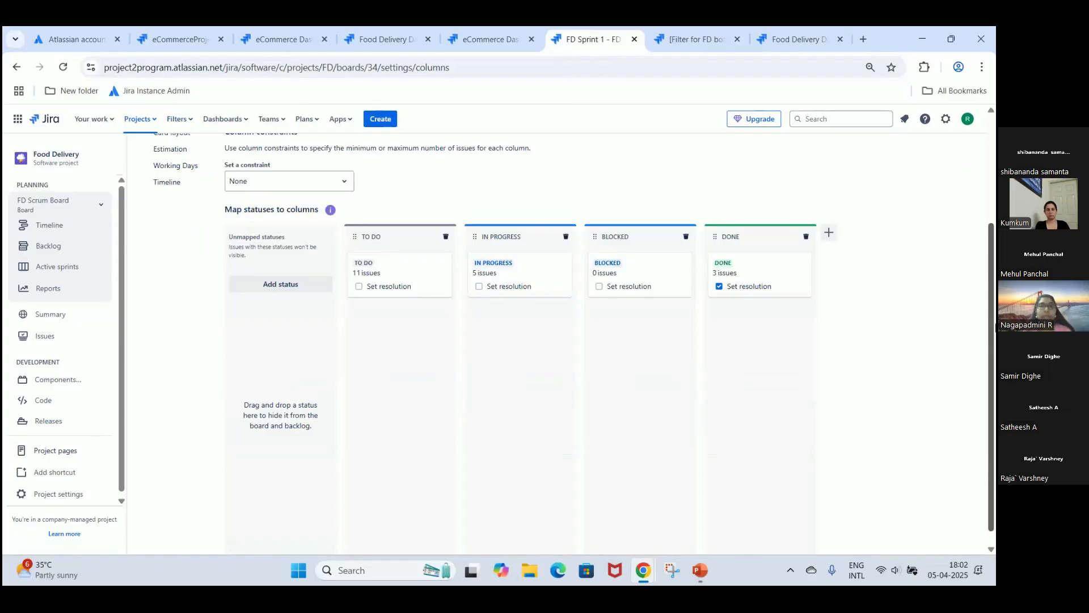
pyautogui.scroll(2, 989, 294)
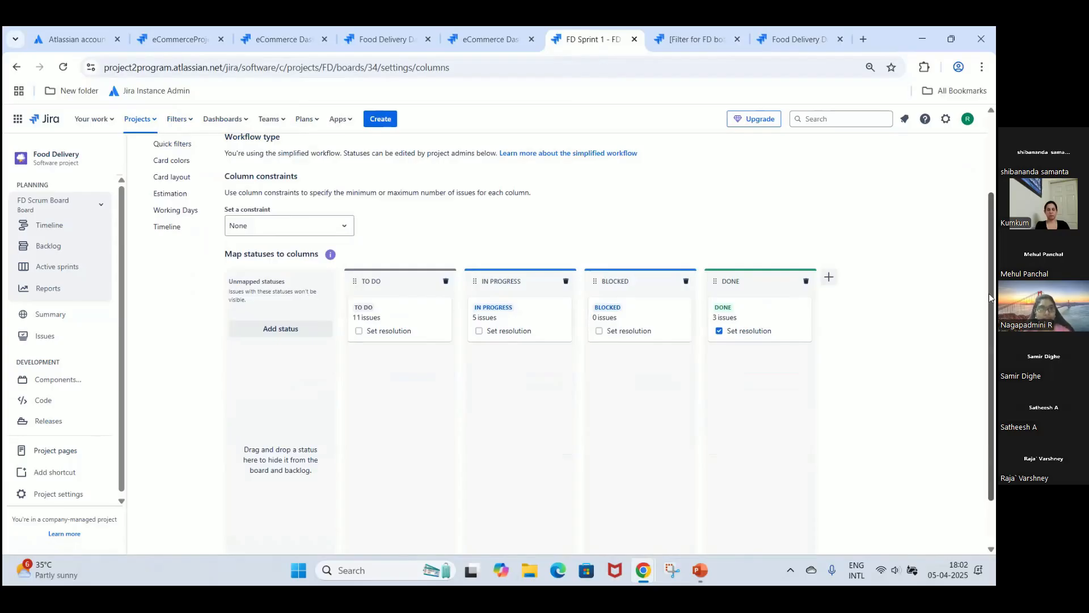
pyautogui.moveTo(989, 294); pyautogui.dragTo(989, 258)
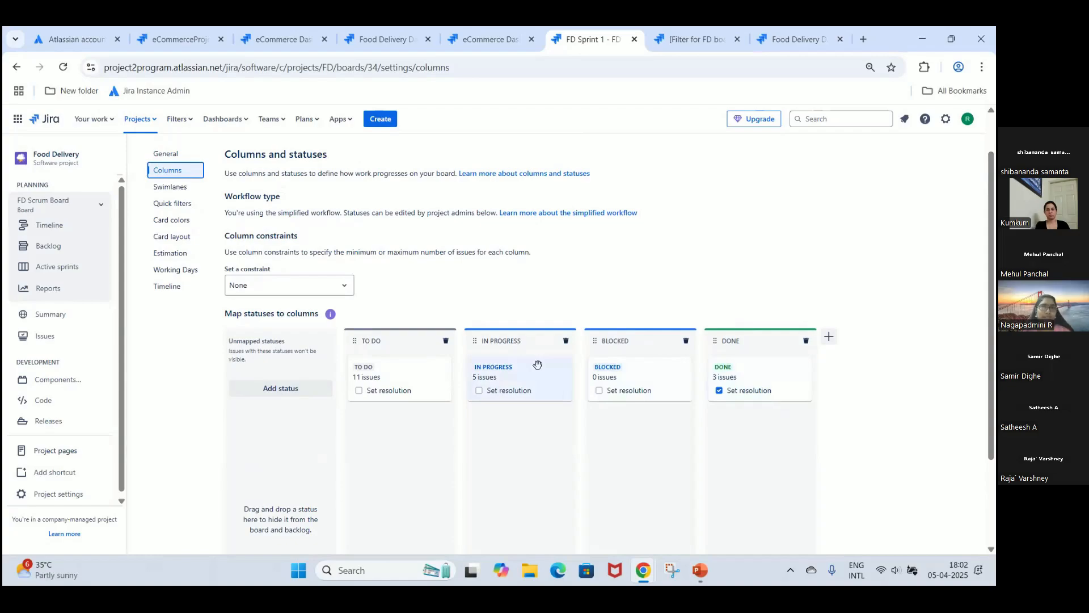
pyautogui.click(282, 285)
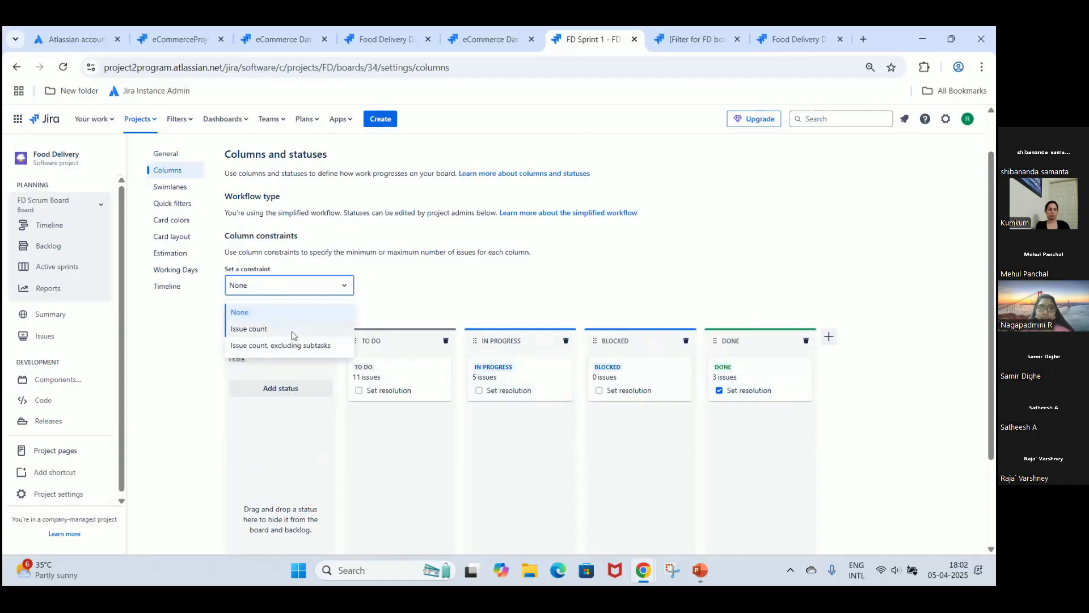
# Leave the column constraint unchanged, review the board's swimlane settings and return to the active sprint.
pyautogui.click(407, 294)
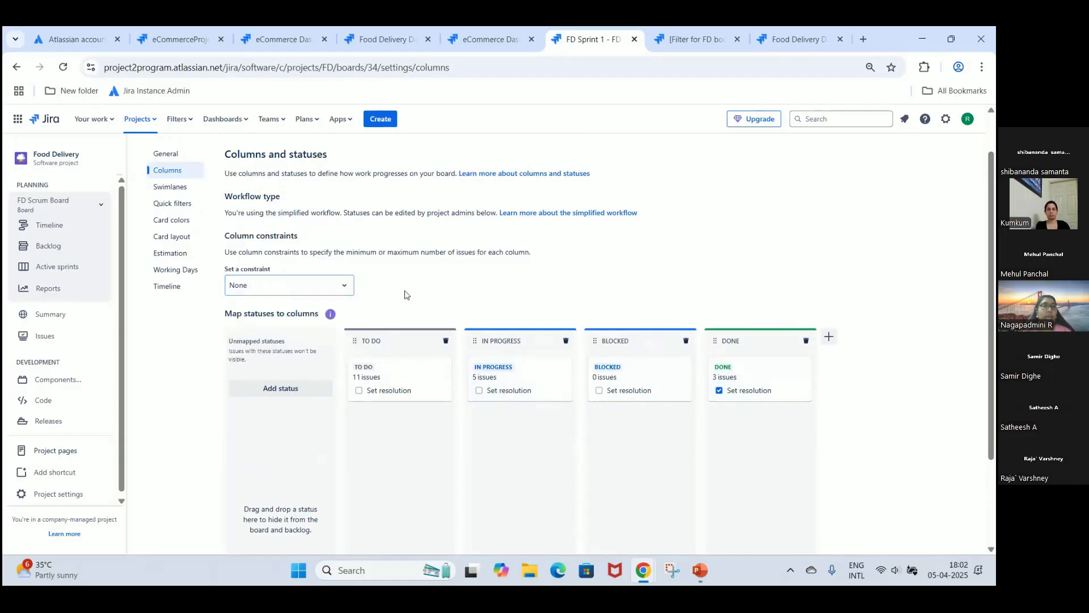
pyautogui.click(168, 187)
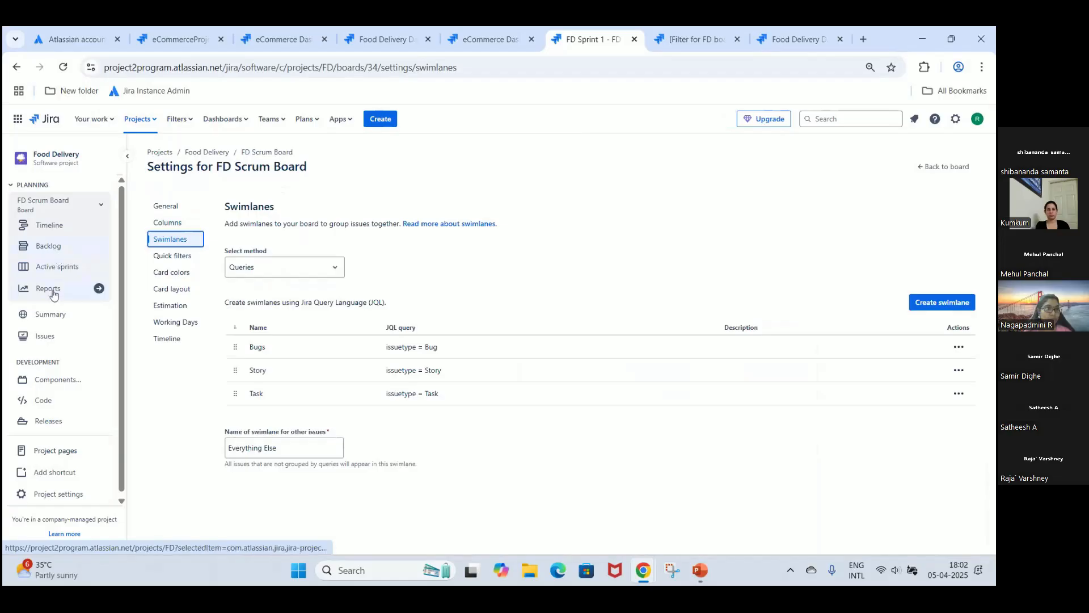
pyautogui.click(58, 270)
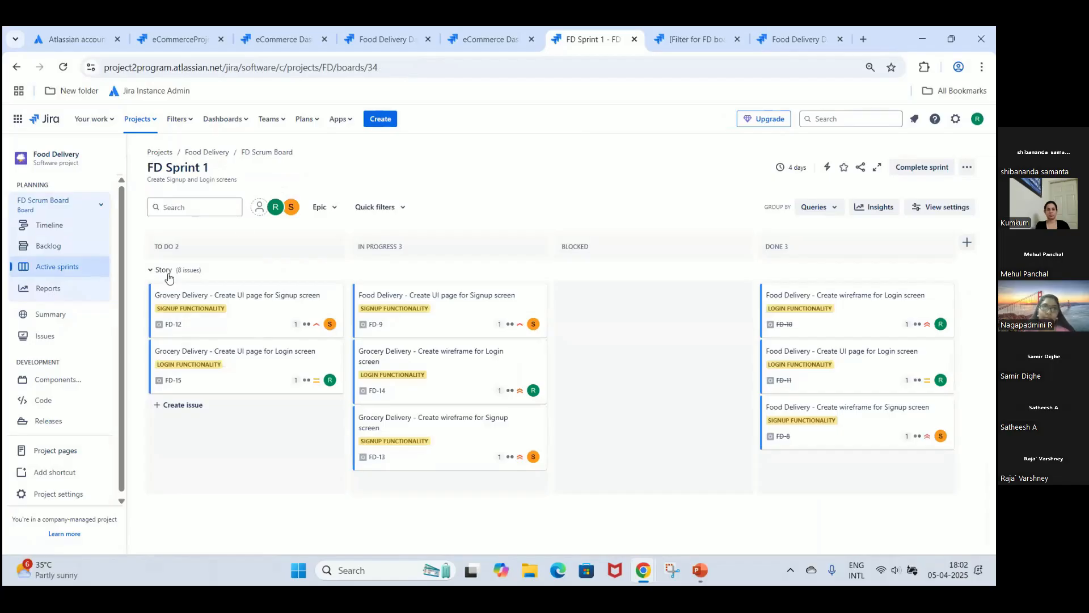
# Start a new issue in the Food Delivery project with issue type Bug and sprint FD Sprint 1.
pyautogui.click(380, 122)
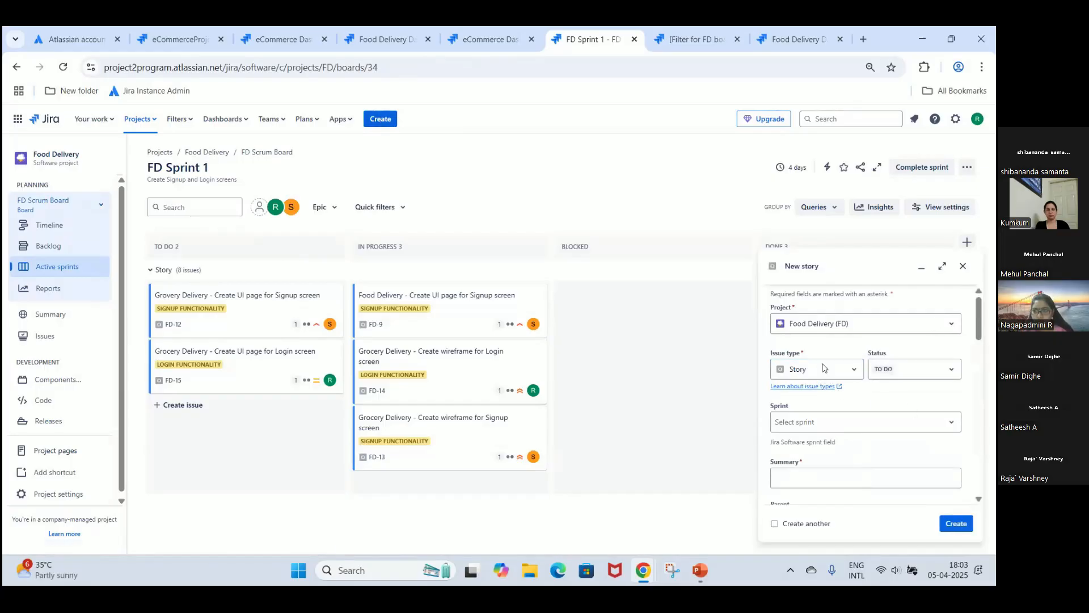
pyautogui.click(815, 371)
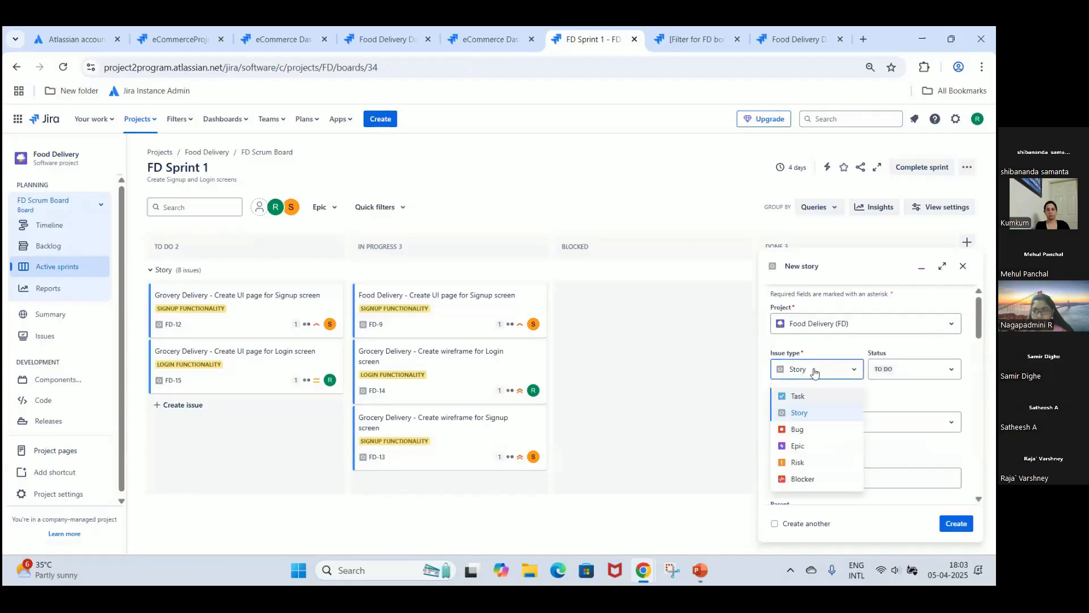
pyautogui.click(824, 430)
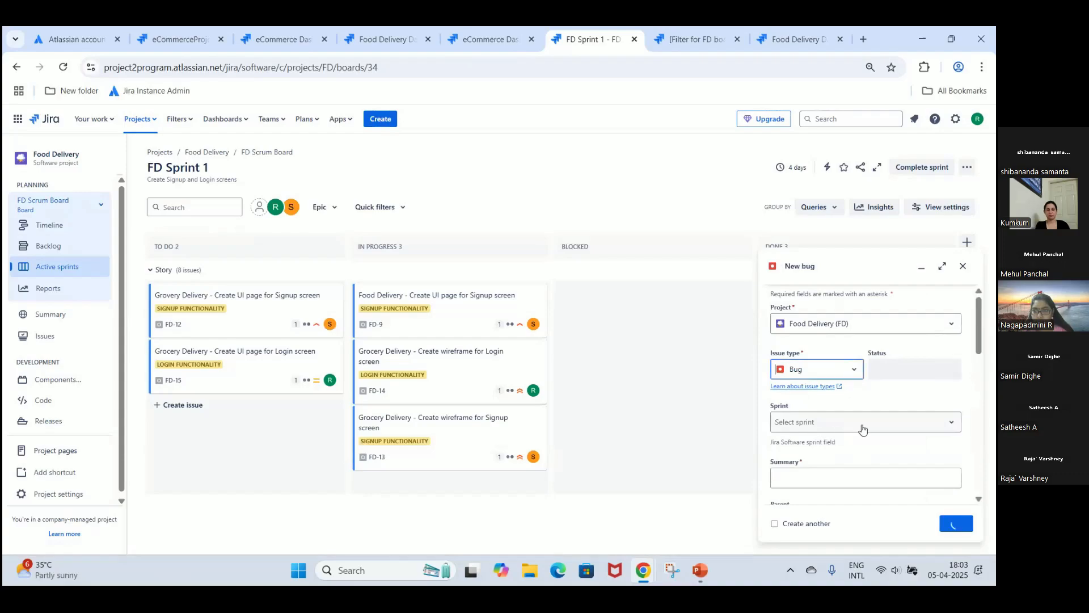
pyautogui.click(841, 433)
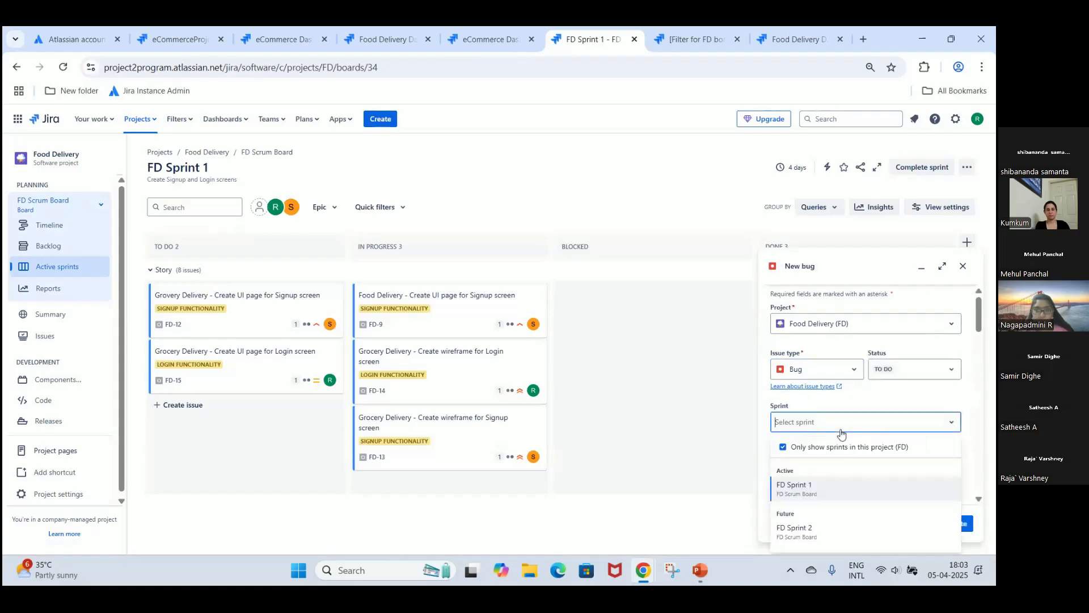
pyautogui.click(836, 492)
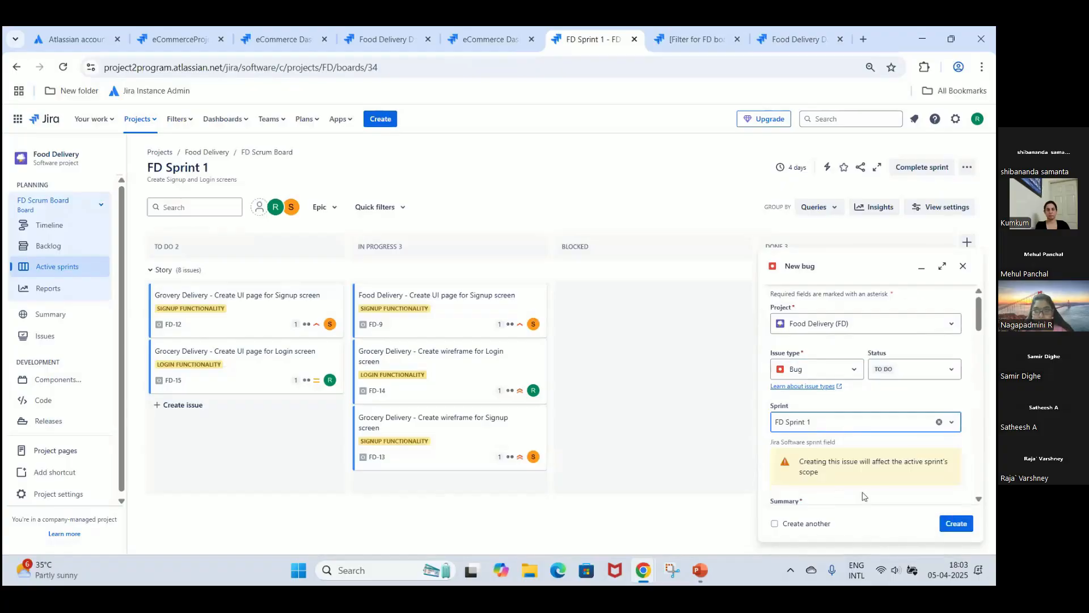
# Give the bug the summary "Test", create it and dismiss the Slack suggestion.
pyautogui.scroll(-3, 985, 429)
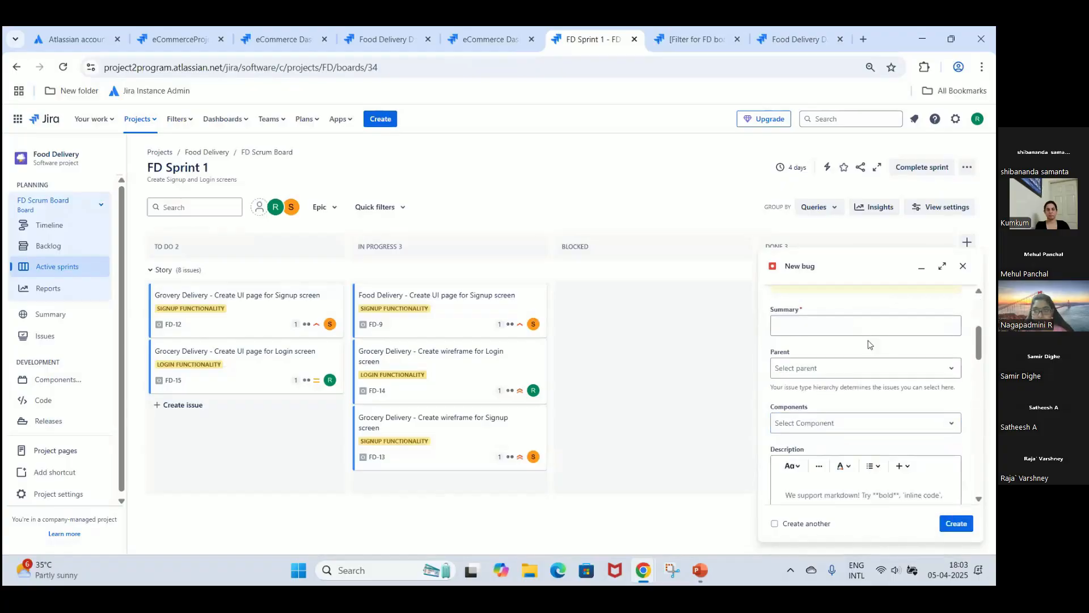
pyautogui.click(836, 327)
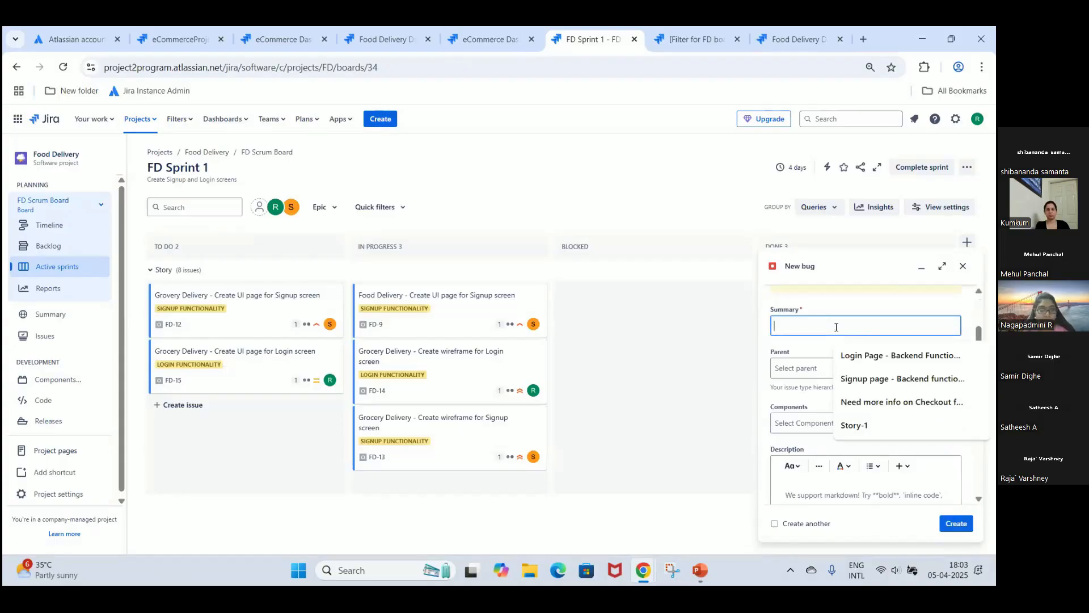
pyautogui.write('Test')
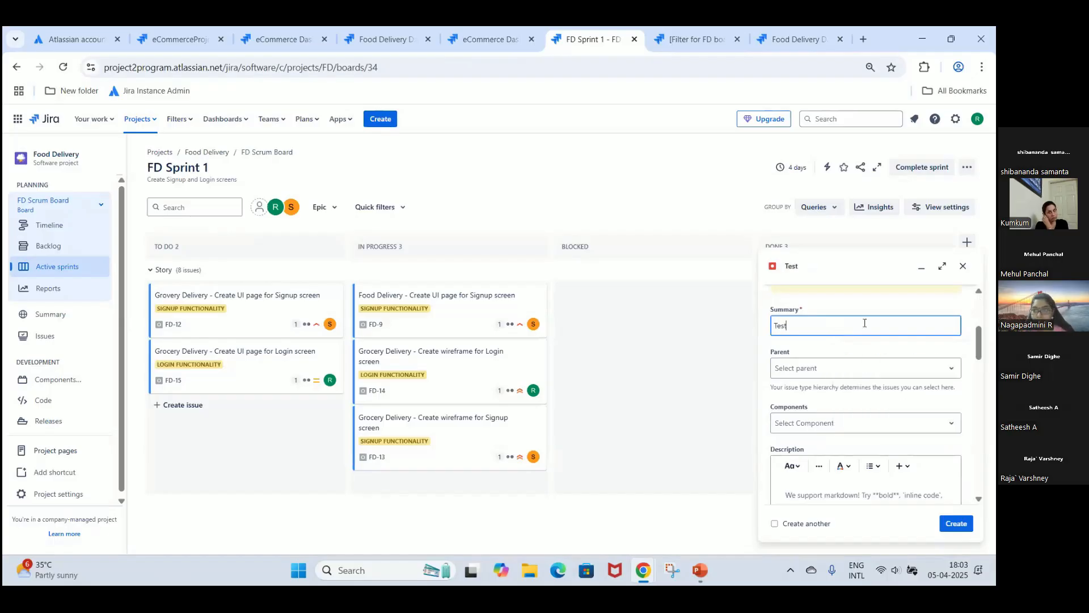
pyautogui.scroll(-5, 985, 386)
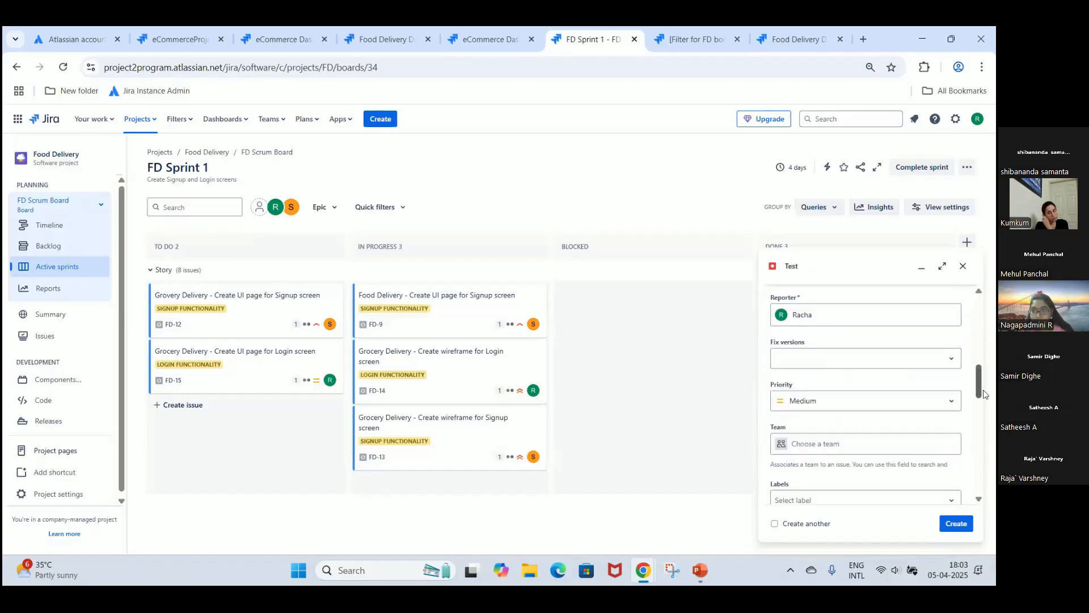
pyautogui.scroll(-5, 985, 393)
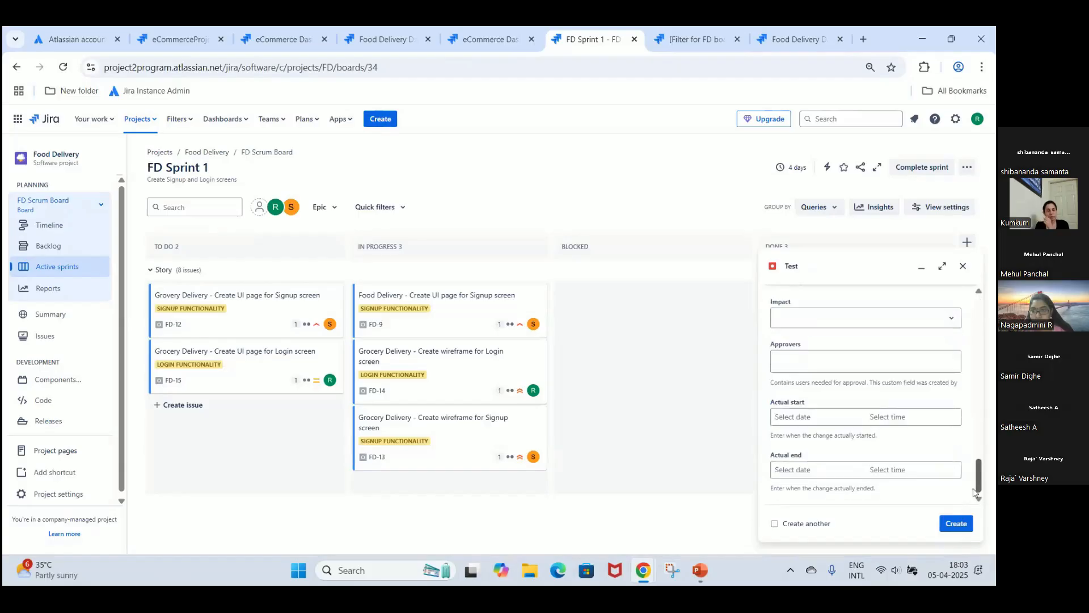
pyautogui.click(957, 526)
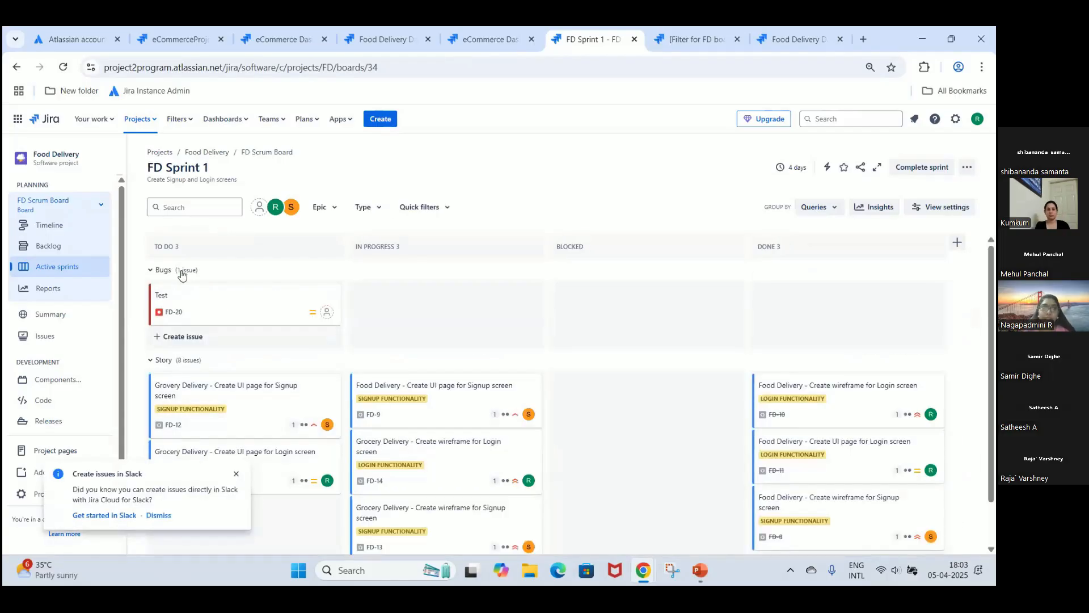
pyautogui.click(237, 476)
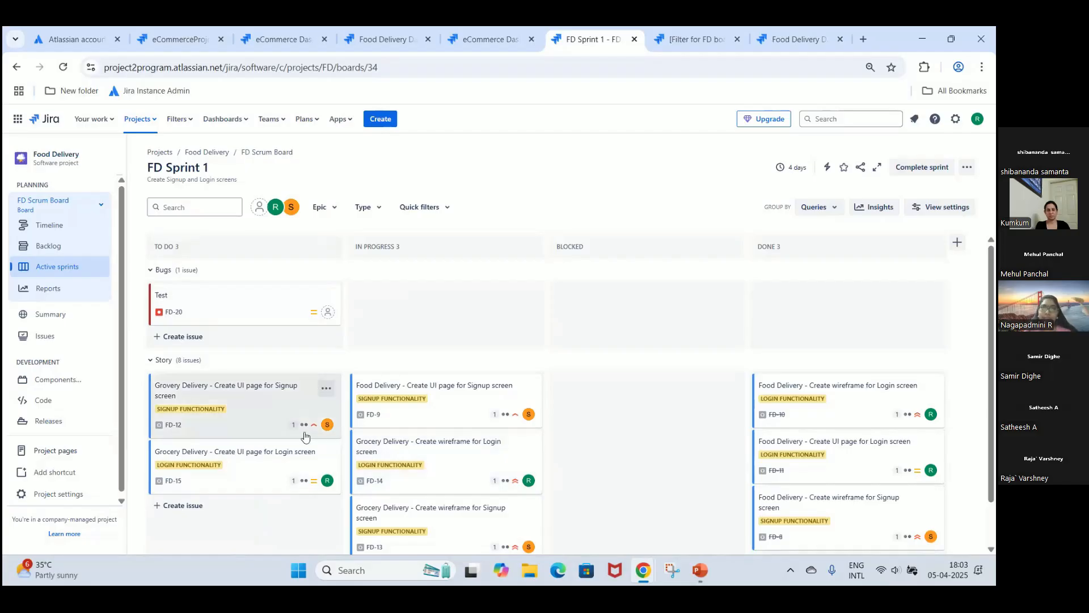
# Open the Scrum board's swimlane settings and choose Queries as the swimlane method.
pyautogui.click(968, 167)
pyautogui.click(963, 218)
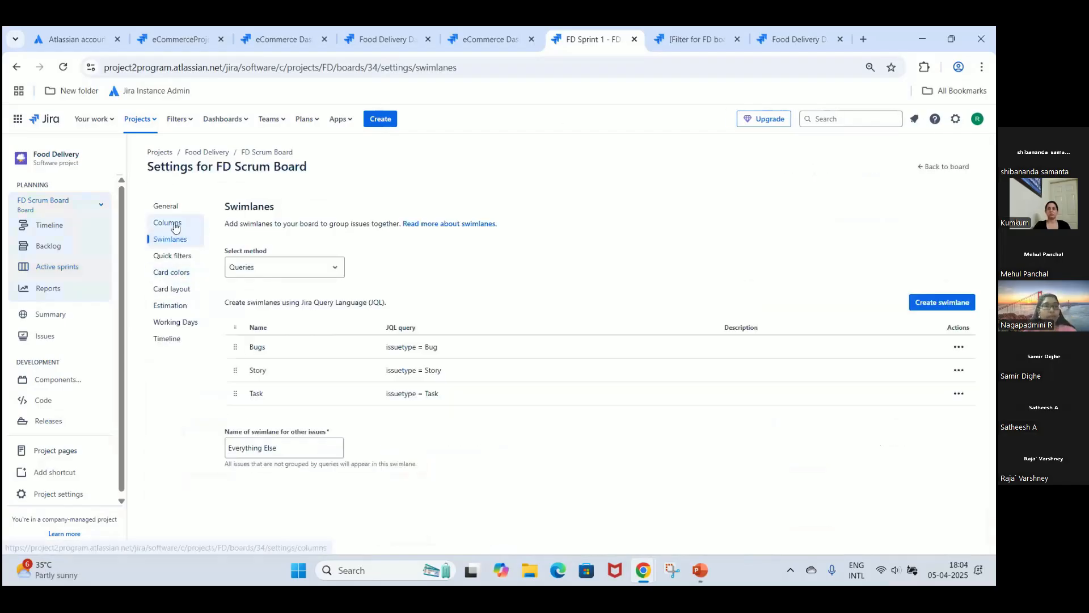
pyautogui.click(295, 265)
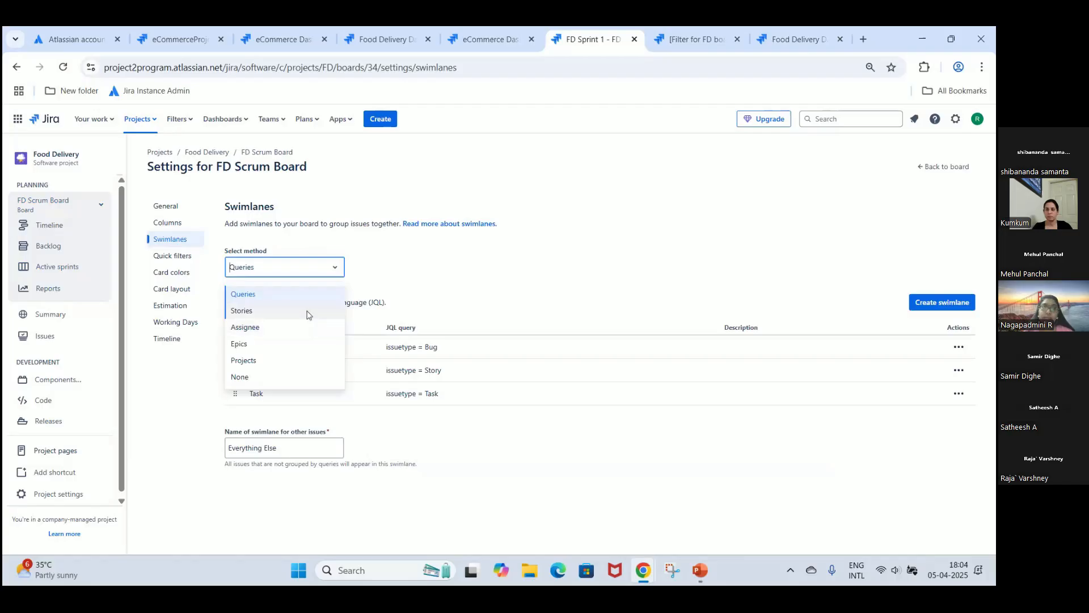
pyautogui.click(298, 294)
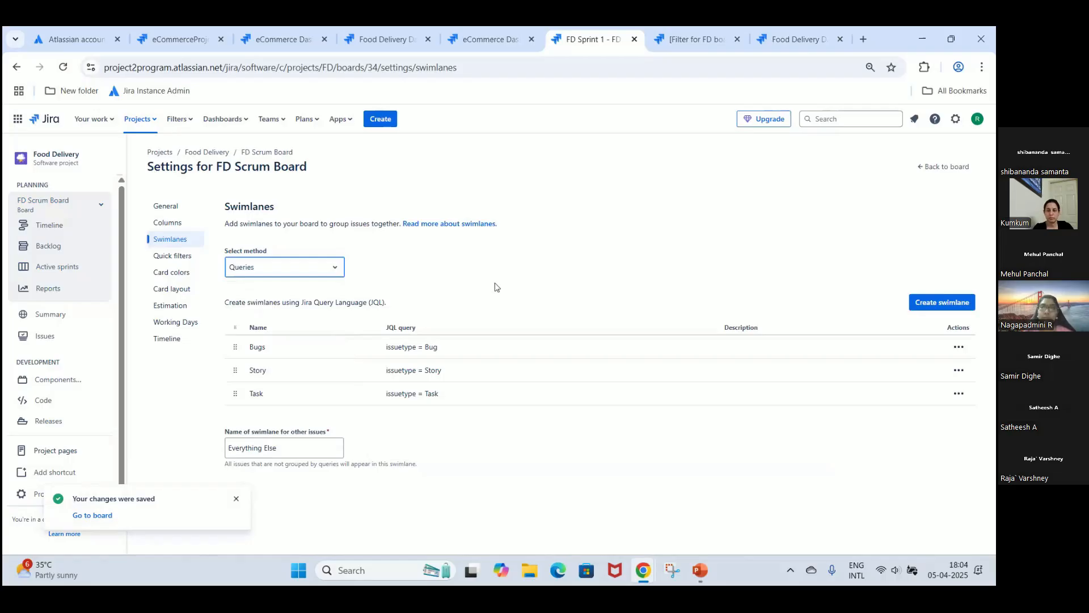
# Start a new swimlane named "Risks/Impediment" with the JQL query issuetype = Blocker.
pyautogui.click(951, 307)
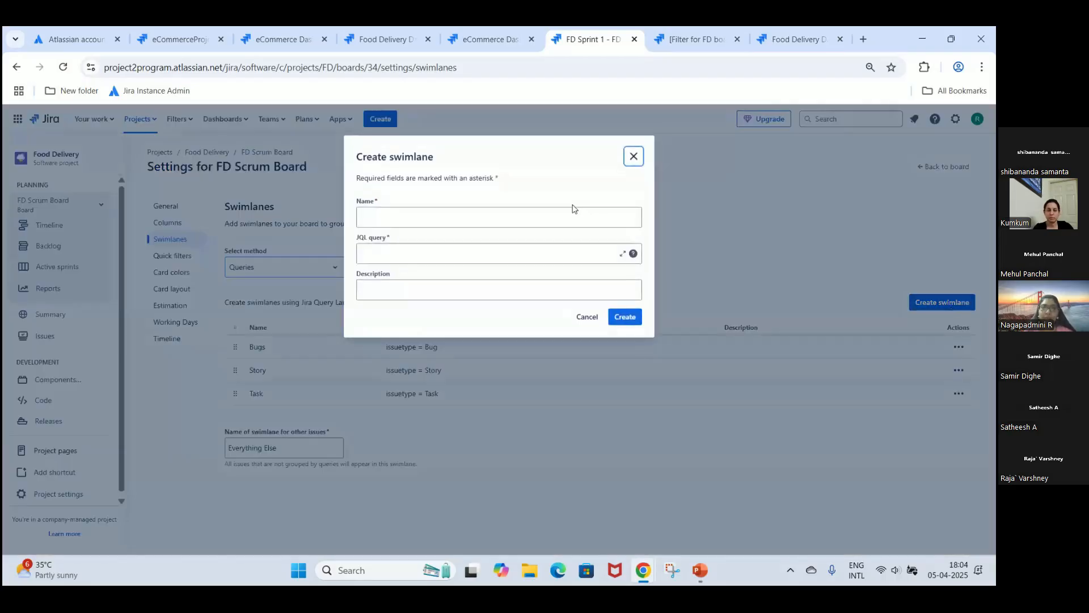
pyautogui.click(553, 218)
pyautogui.write('Risks/Impediment')
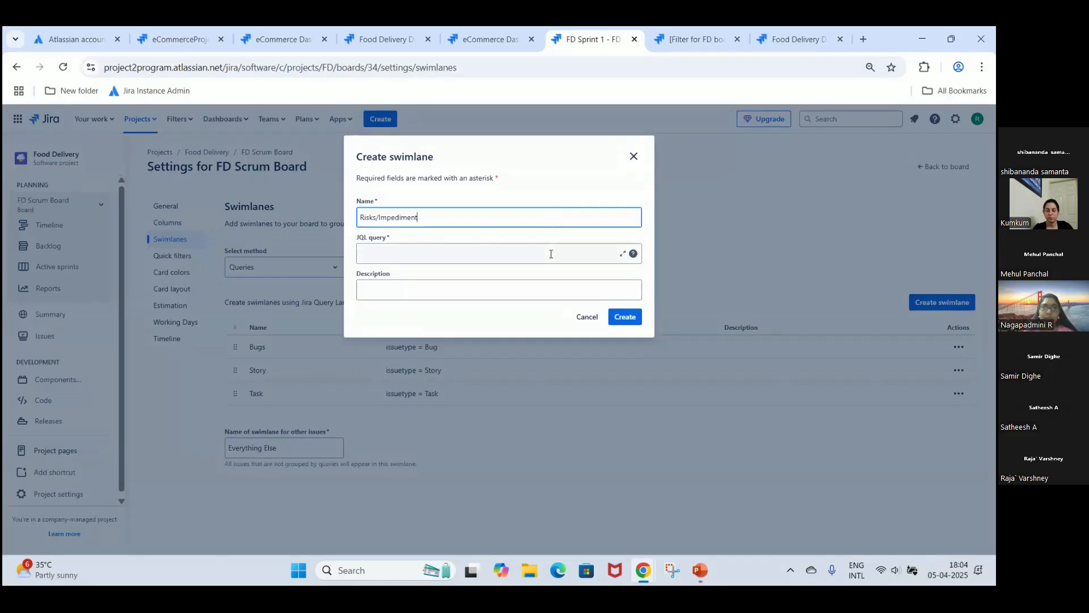
pyautogui.click(550, 254)
pyautogui.write('issuet')
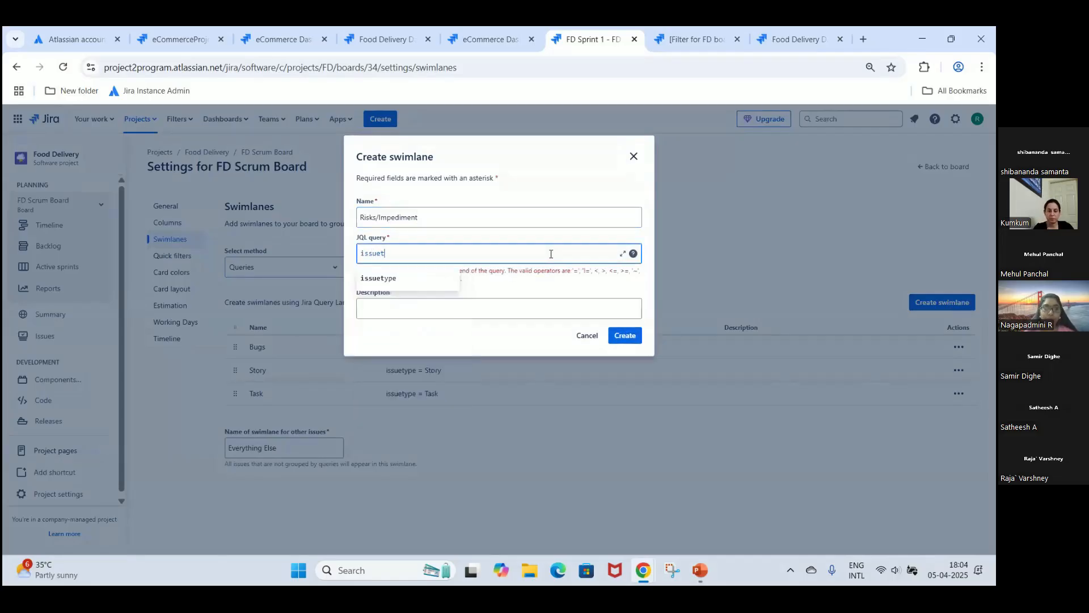
pyautogui.click(420, 278)
pyautogui.write('=')
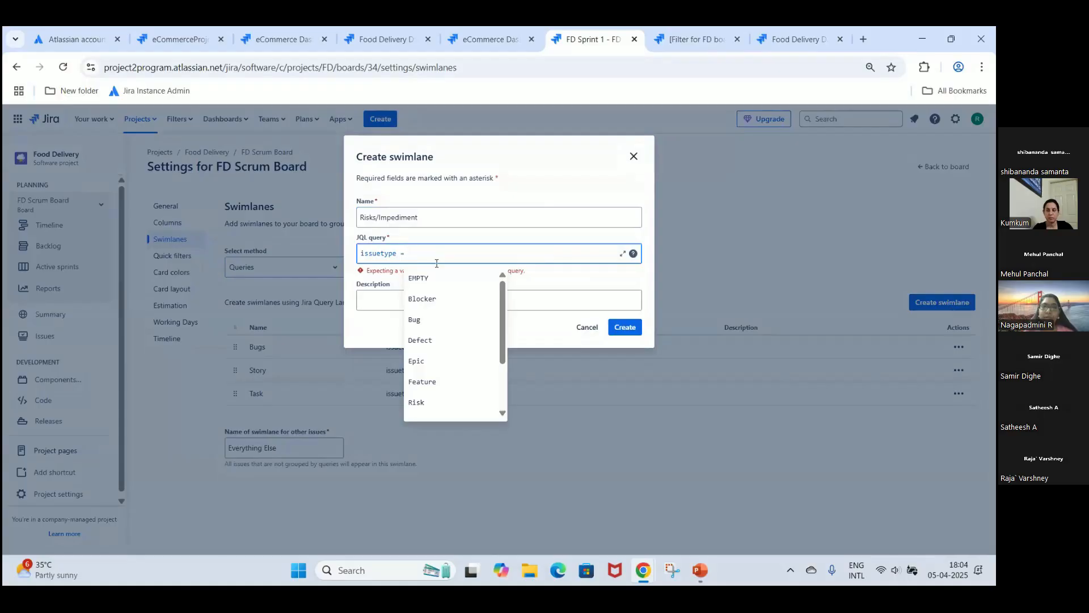
pyautogui.click(441, 300)
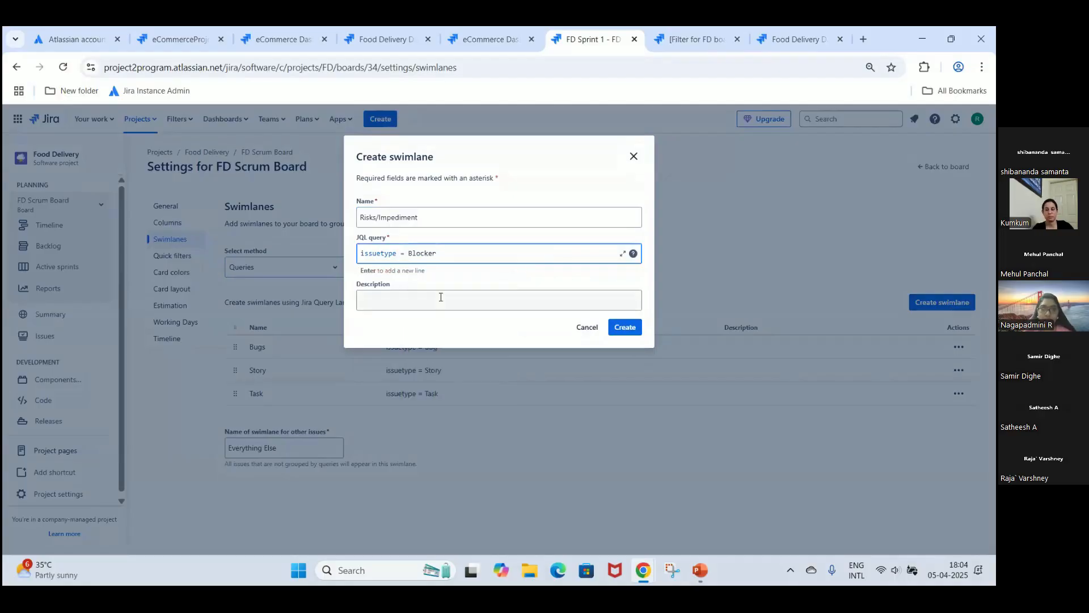
pyautogui.click(448, 299)
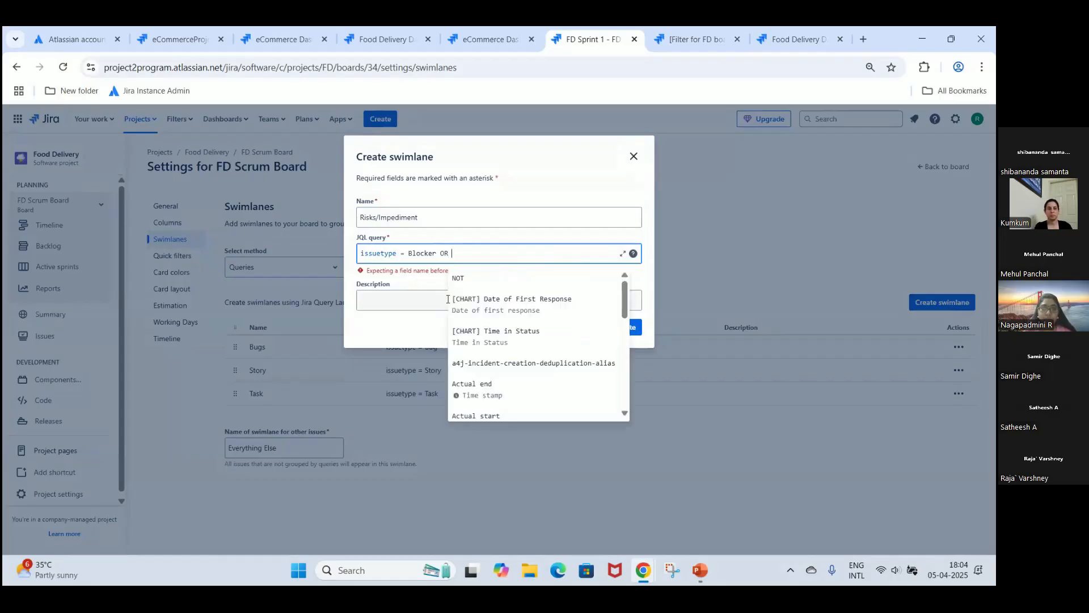
pyautogui.write('ri')
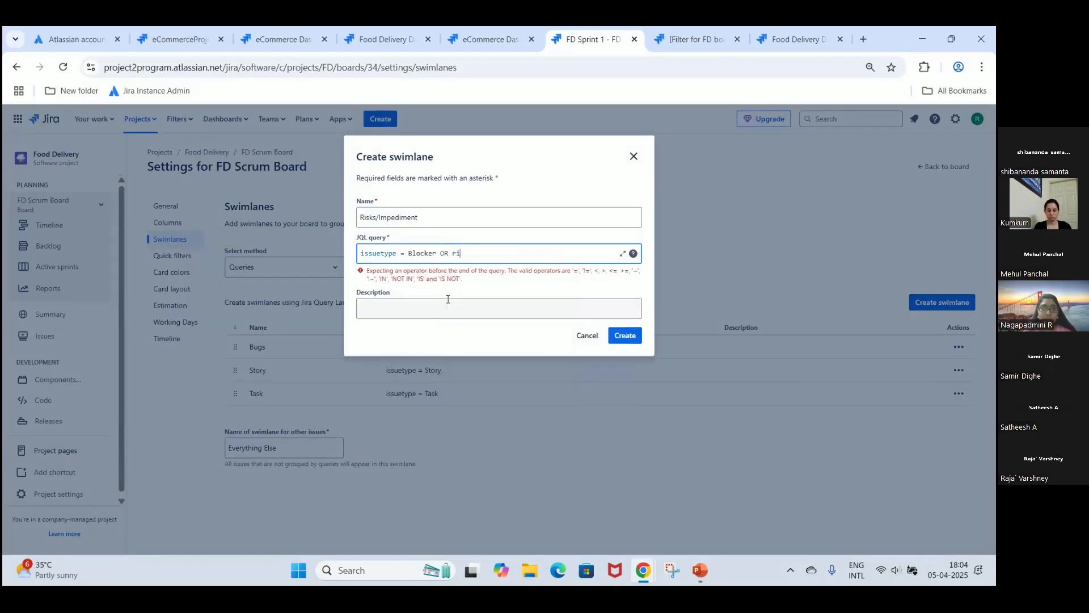
pyautogui.press('BackSpace')
pyautogui.press('BackSpace')
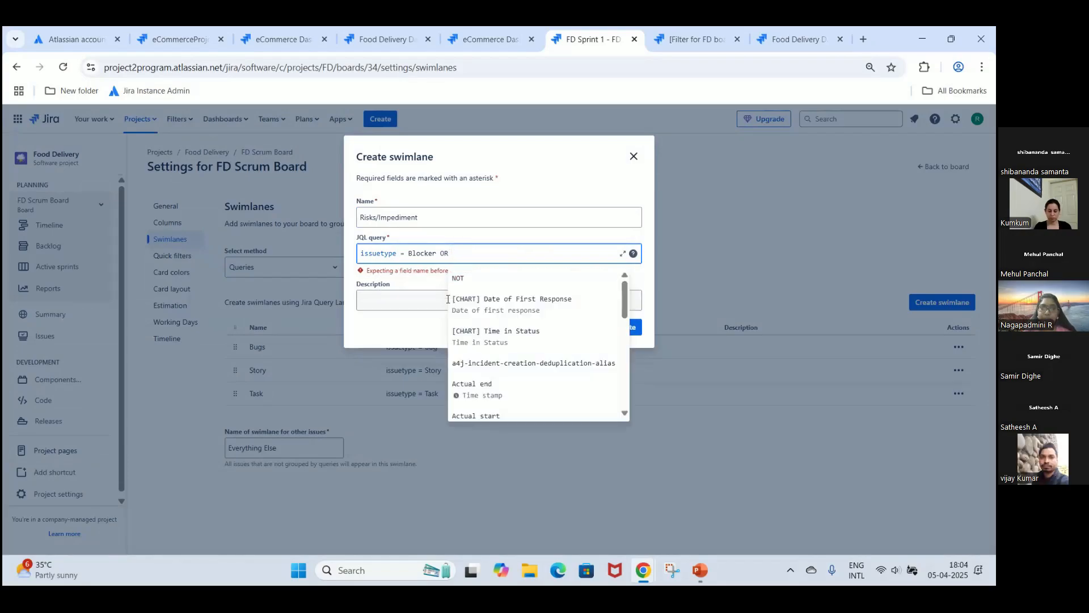
pyautogui.press('BackSpace')
pyautogui.press('BackSpace')
pyautogui.press('BackSpace')
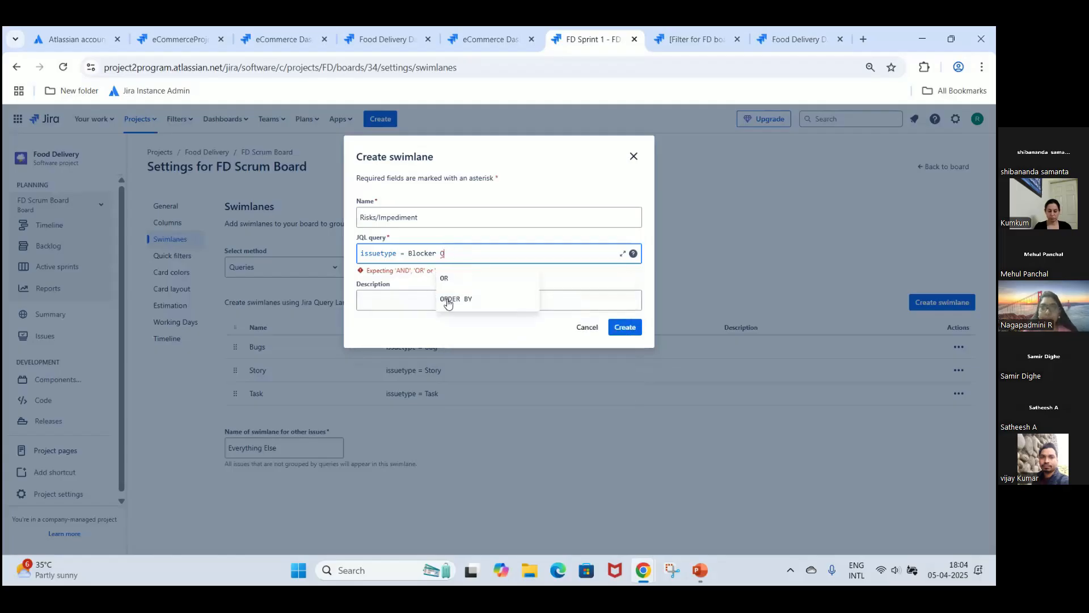
pyautogui.press('BackSpace')
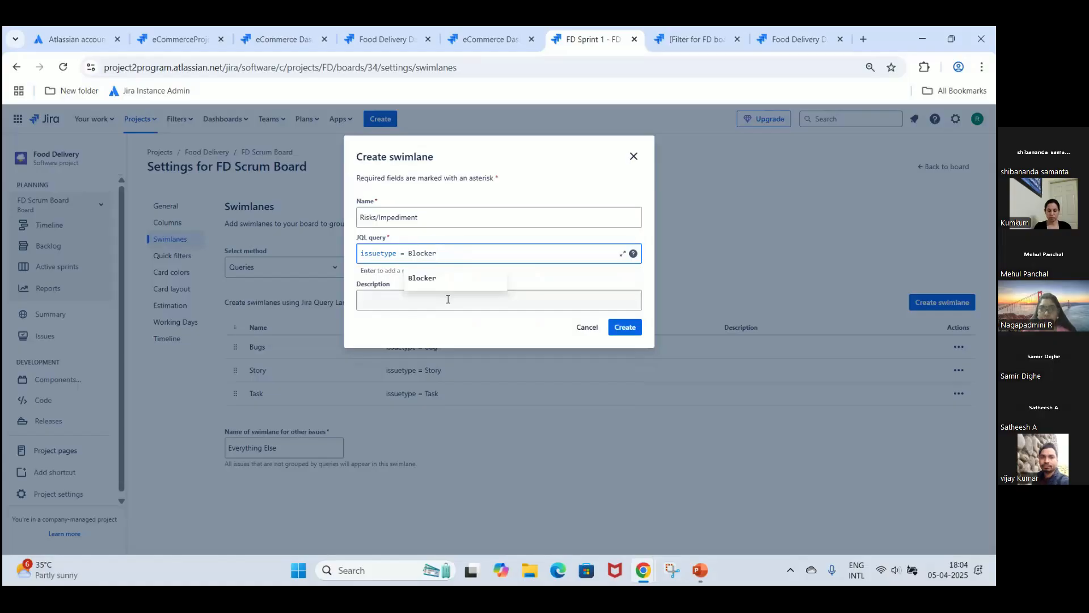
# Confirm Blocker as the query's issue type and create the Risks/Impediment swimlane.
pyautogui.click(428, 277)
pyautogui.click(626, 327)
pyautogui.click(625, 327)
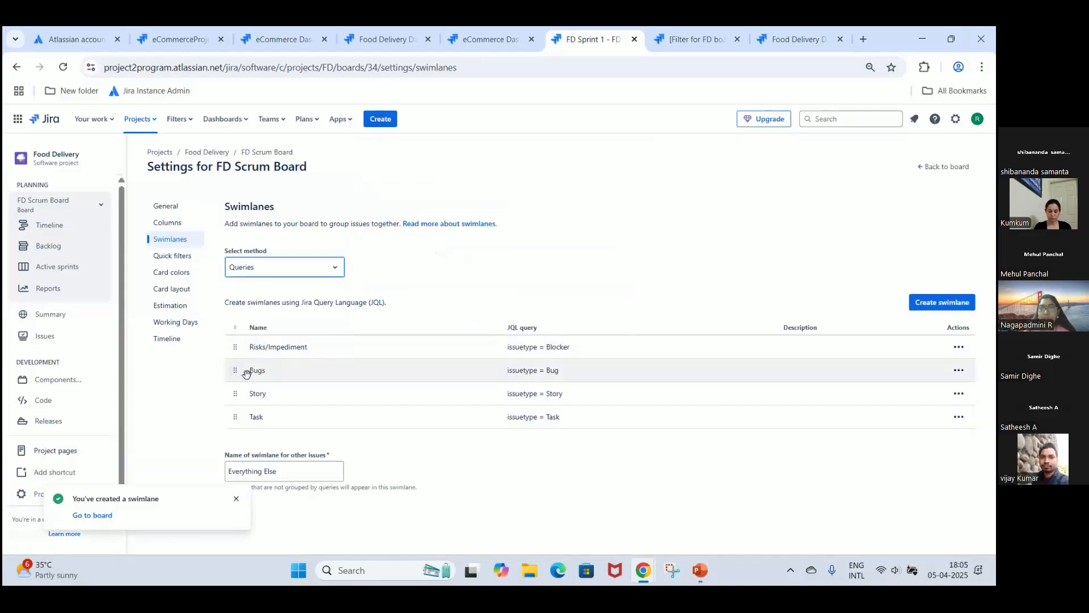
pyautogui.moveTo(247, 375); pyautogui.dragTo(246, 353)
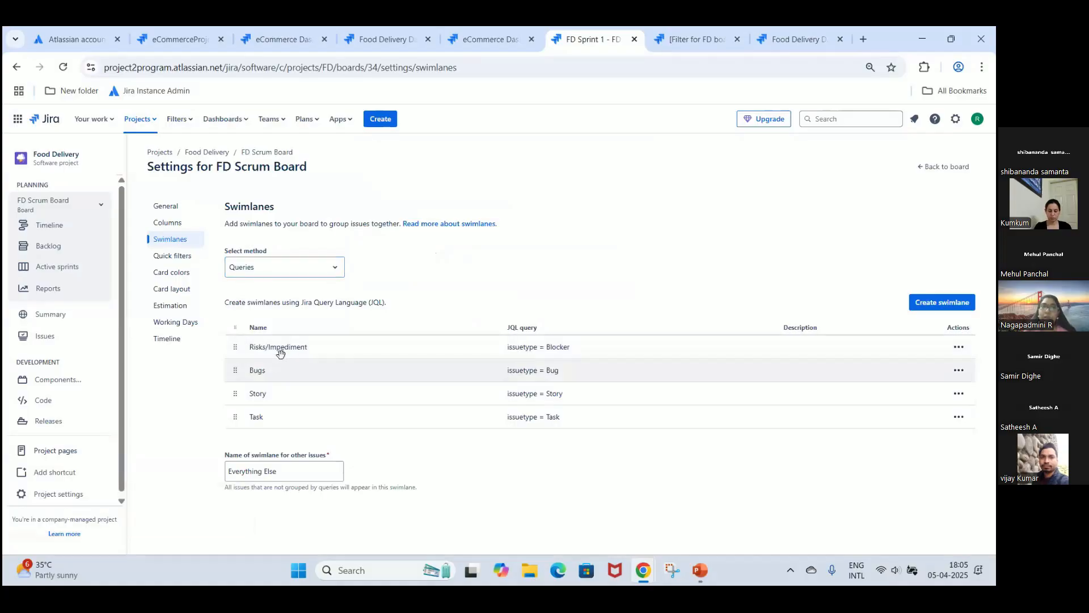
# Return to the FD Sprint 1 board and apply the second team member's quick filter.
pyautogui.click(950, 172)
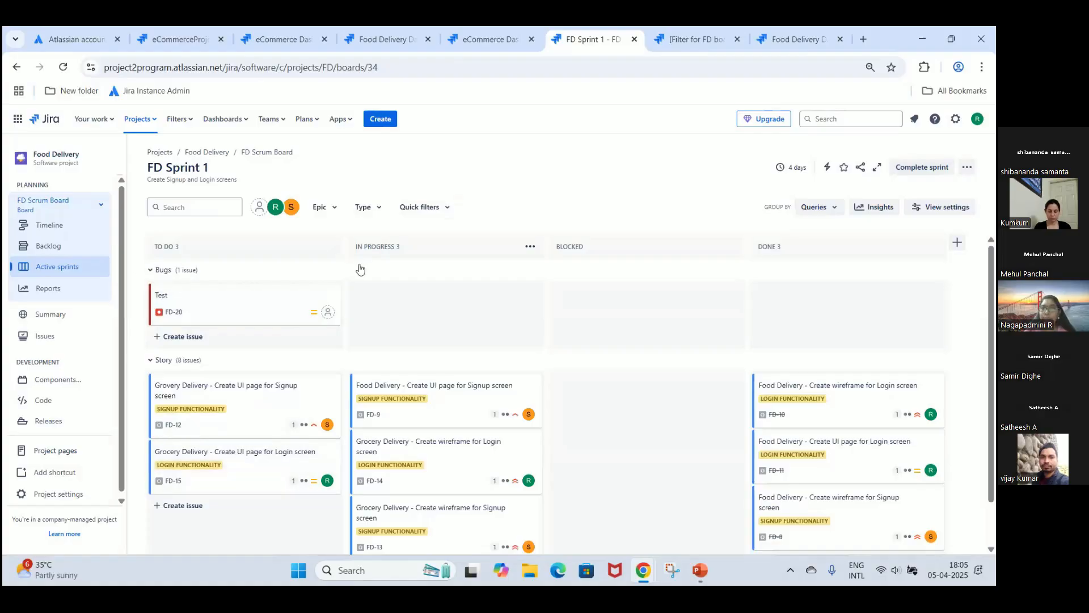
pyautogui.click(434, 206)
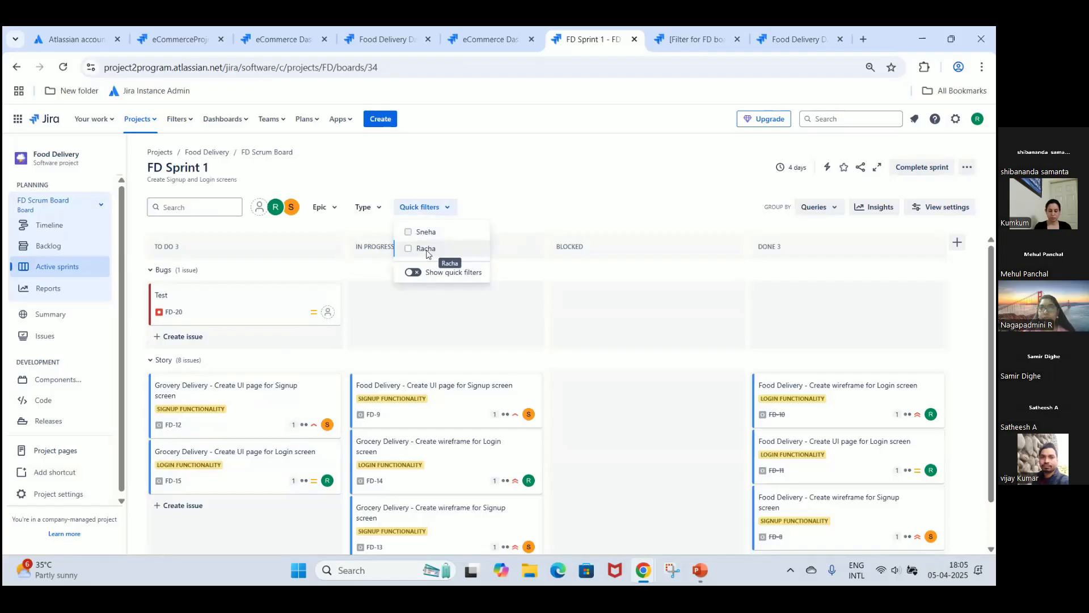
pyautogui.click(408, 250)
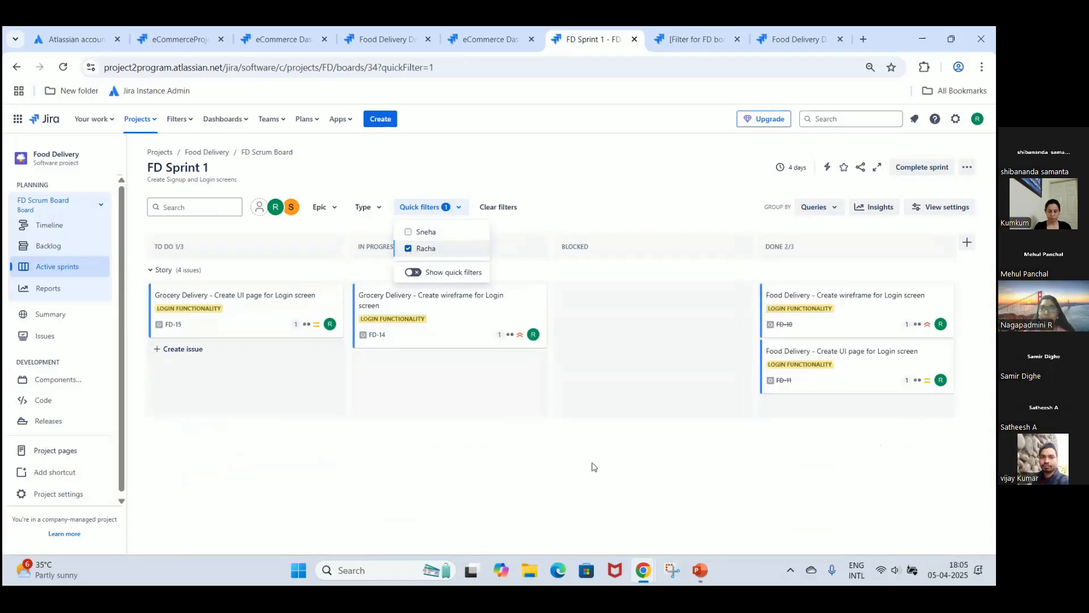
pyautogui.click(578, 195)
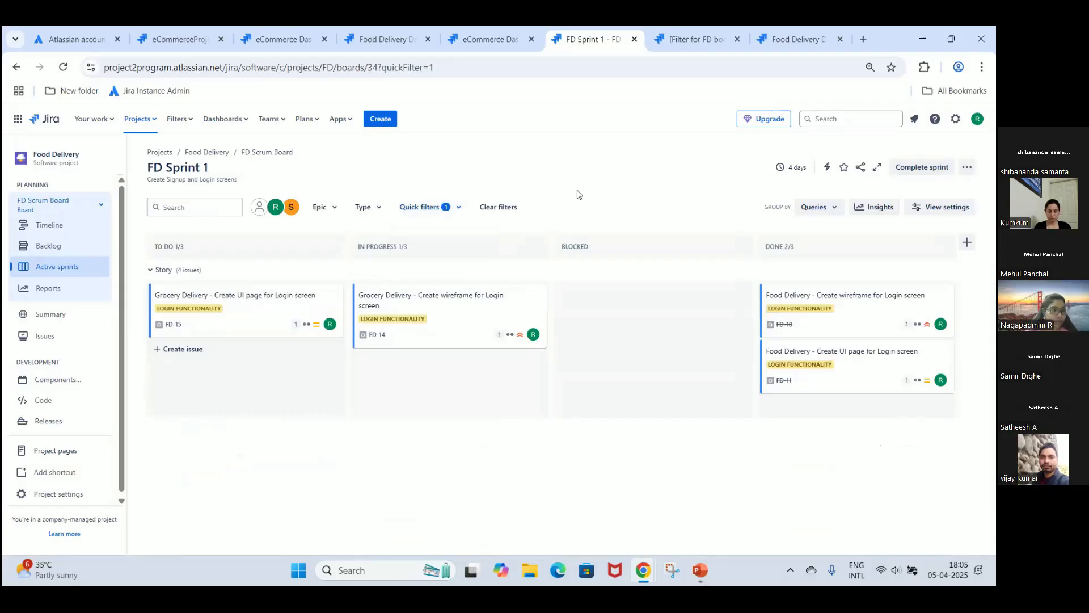
# Open the Food Delivery project's Components page.
pyautogui.click(63, 388)
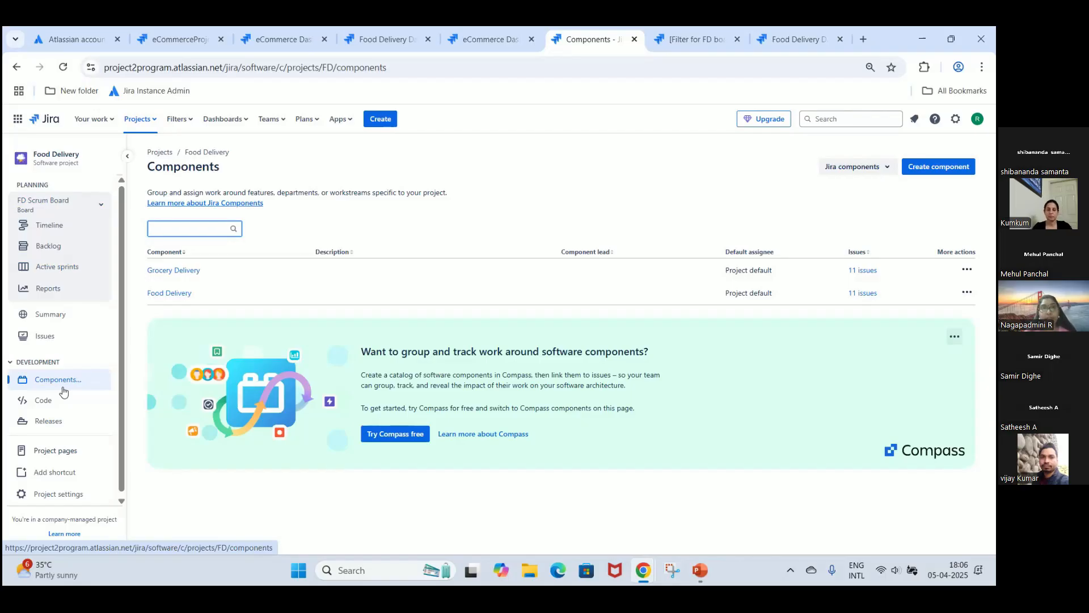
# Open the list of issues assigned to the Grocery Delivery component.
pyautogui.click(185, 272)
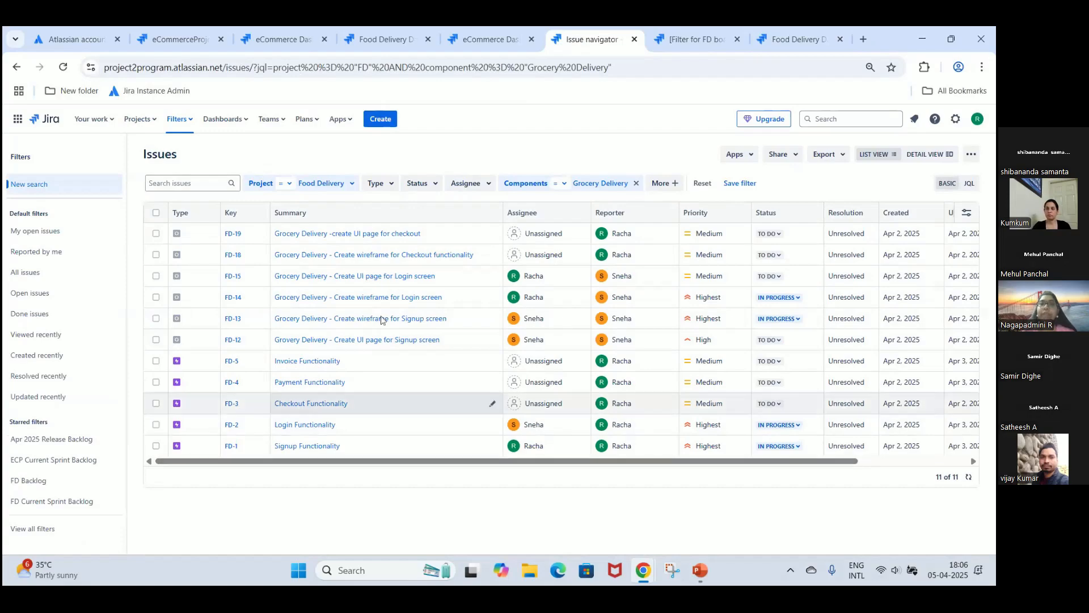
# Make a copy of the Food Delivery Dashboard, named "Copy of Food Delivery Dashboard".
pyautogui.click(409, 40)
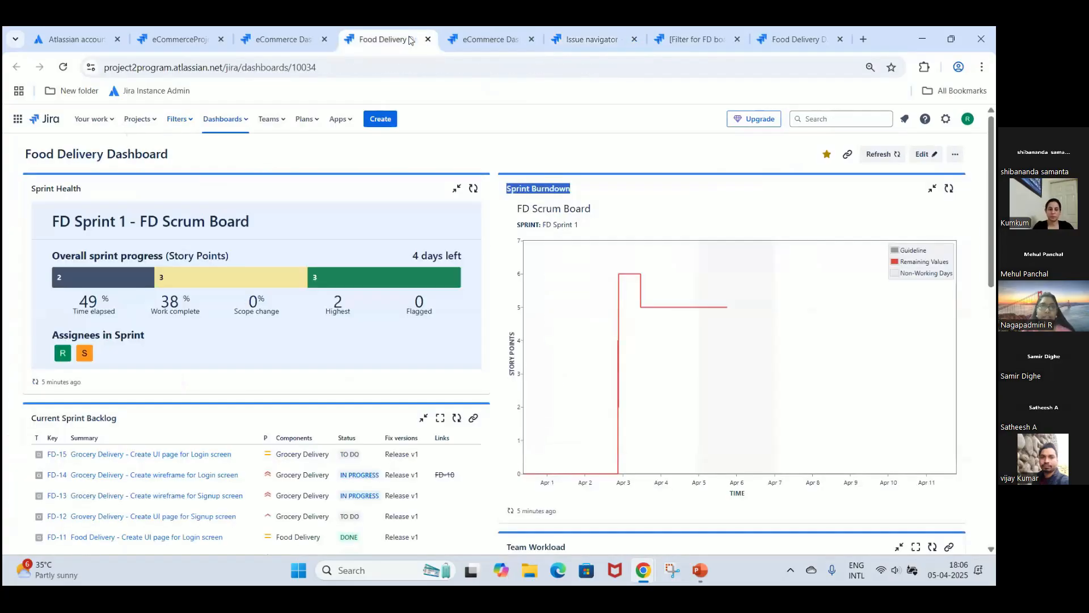
pyautogui.click(955, 155)
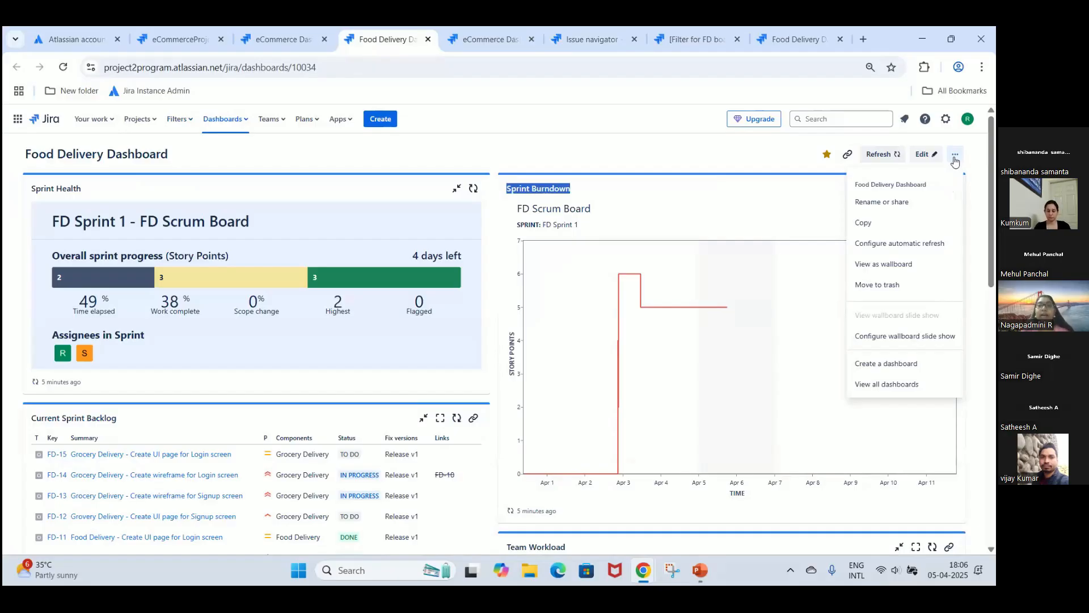
pyautogui.click(872, 224)
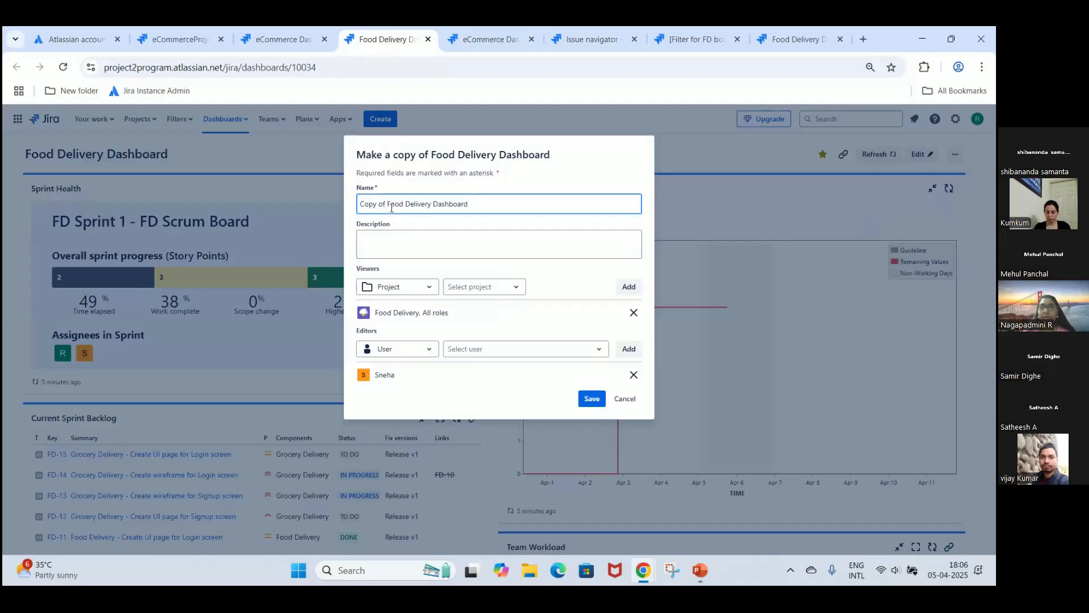
pyautogui.moveTo(498, 202); pyautogui.dragTo(438, 205)
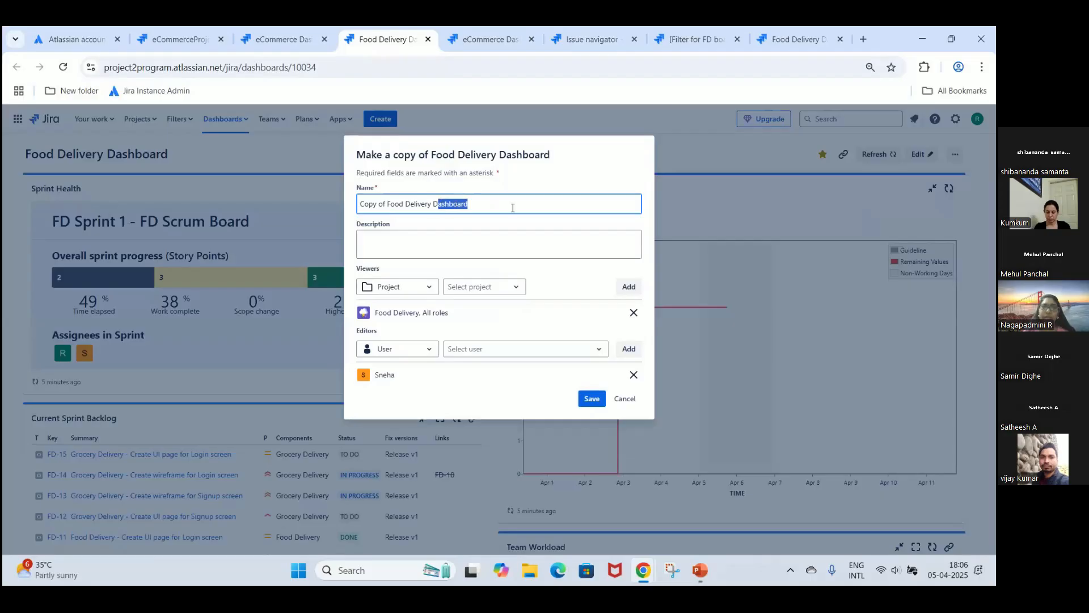
pyautogui.click(591, 399)
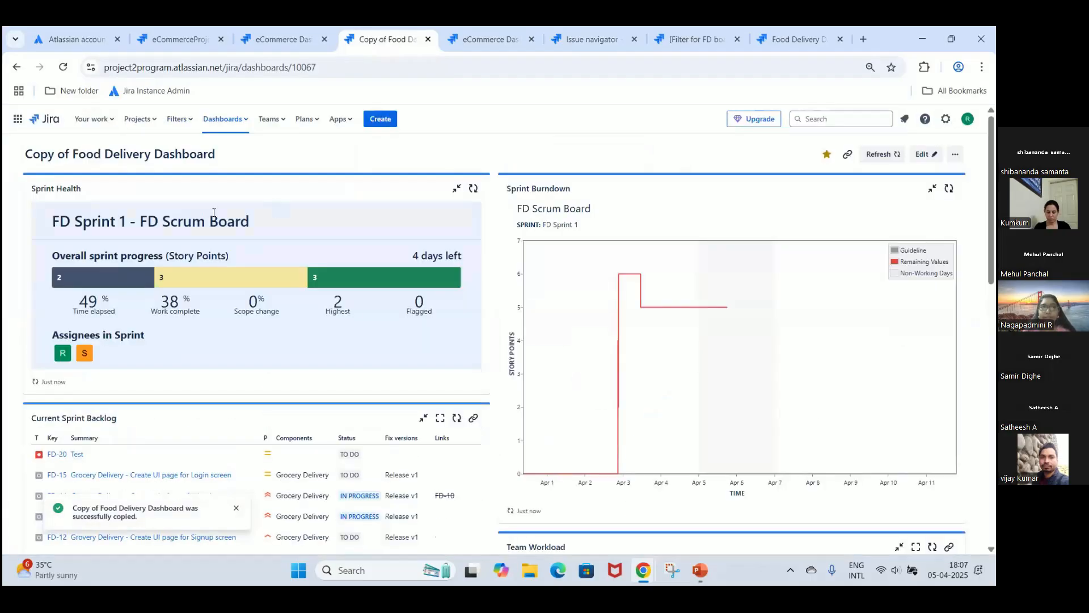
# Rename the copied dashboard "Sample test" and save it.
pyautogui.click(924, 155)
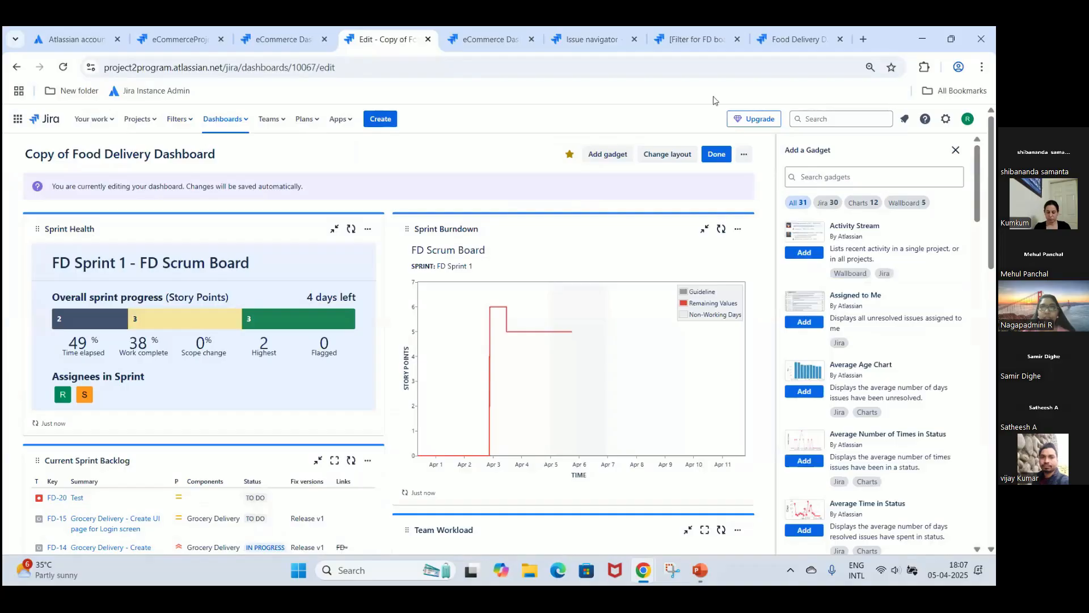
pyautogui.click(730, 155)
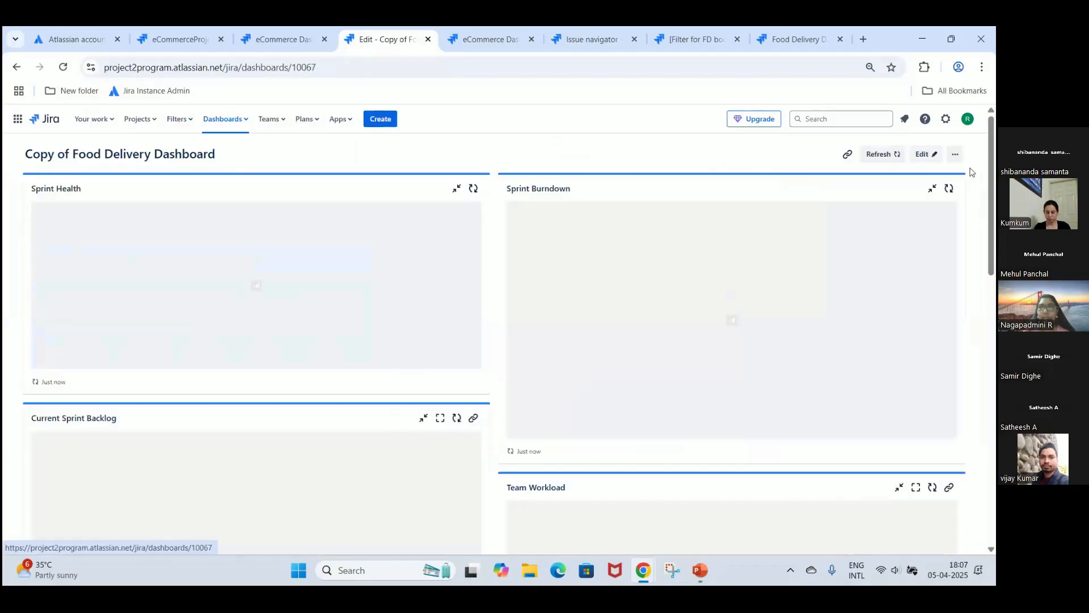
pyautogui.click(959, 159)
pyautogui.click(898, 207)
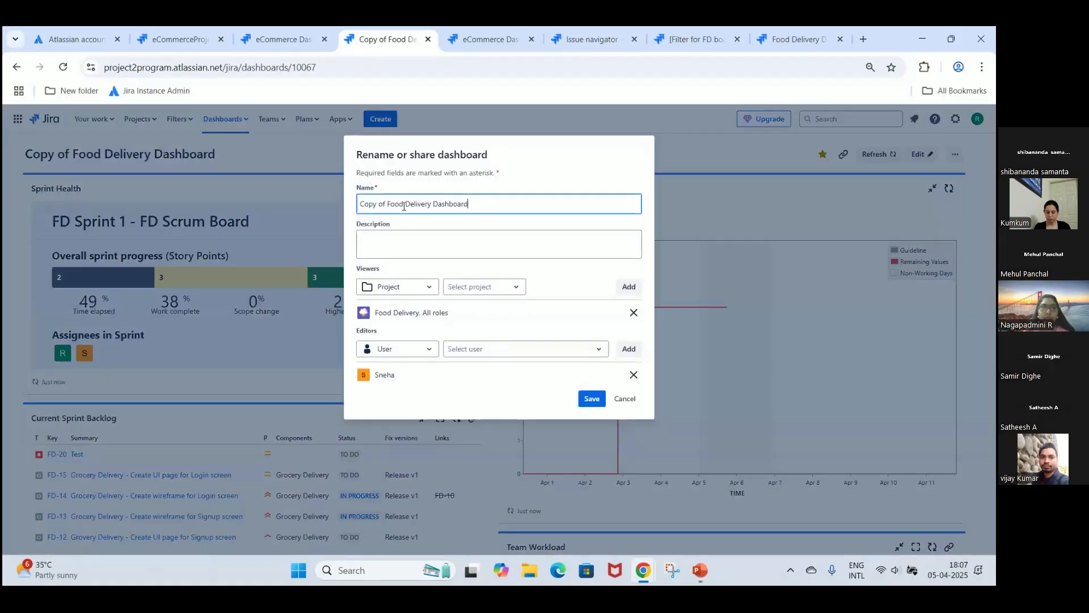
pyautogui.moveTo(468, 203); pyautogui.dragTo(349, 203)
pyautogui.write('Samp')
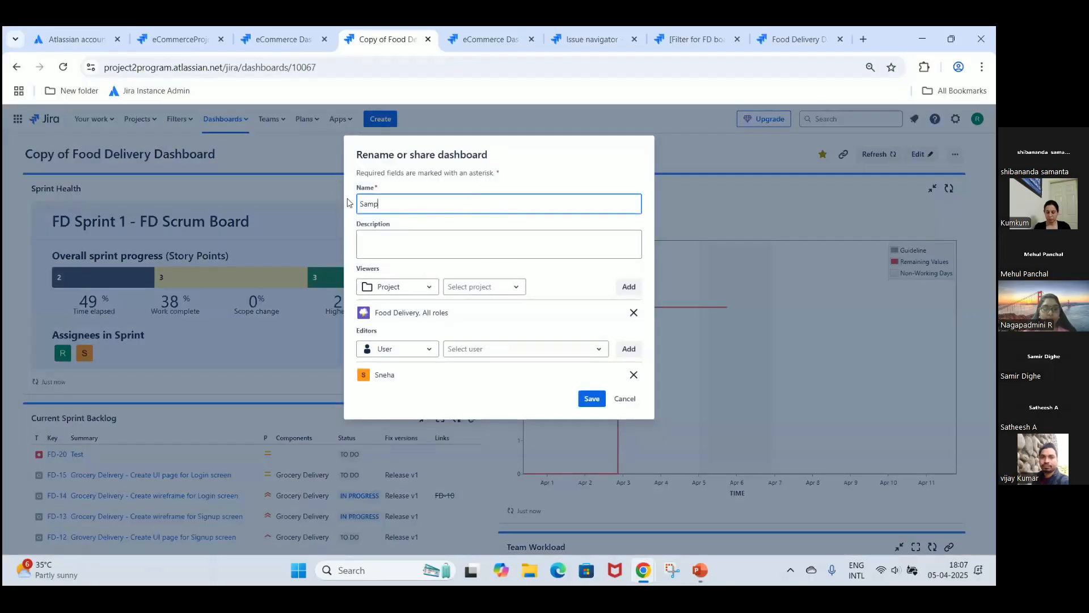
pyautogui.write('le test')
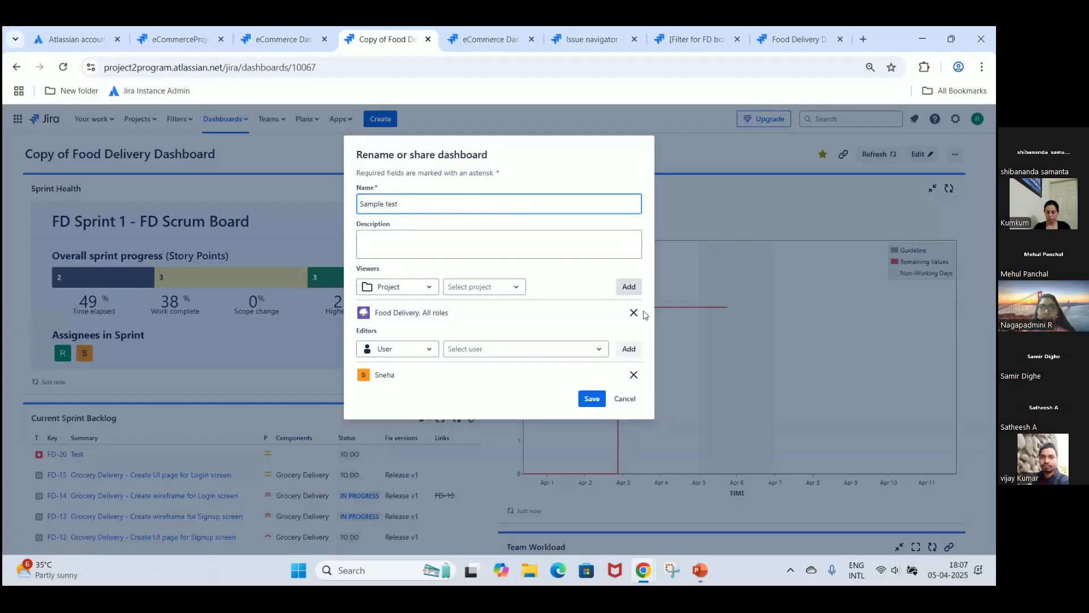
pyautogui.click(592, 398)
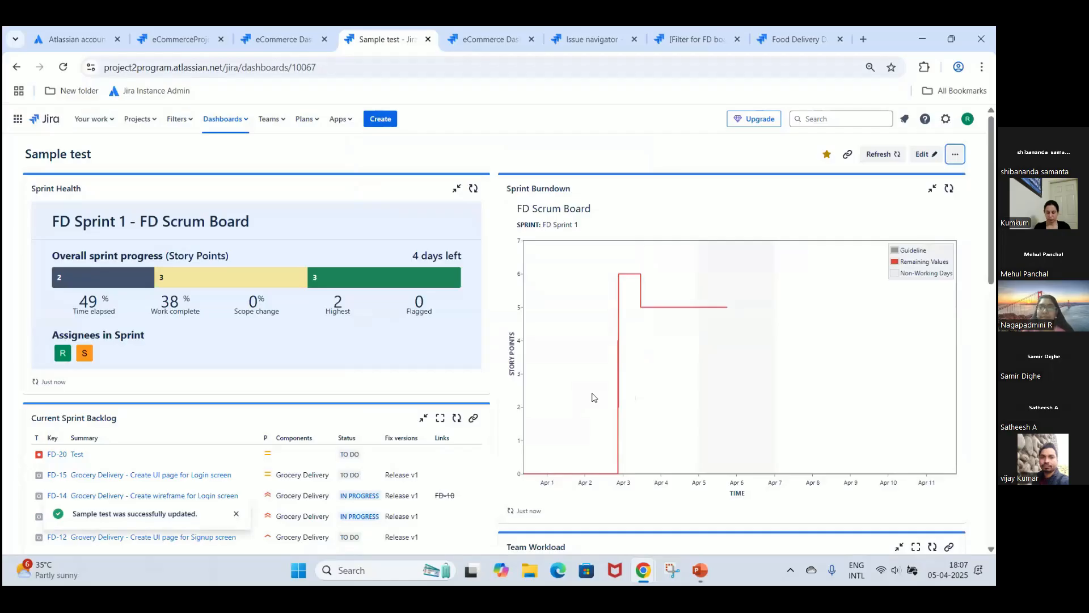
# Start a new dashboard named "Sample2".
pyautogui.click(956, 156)
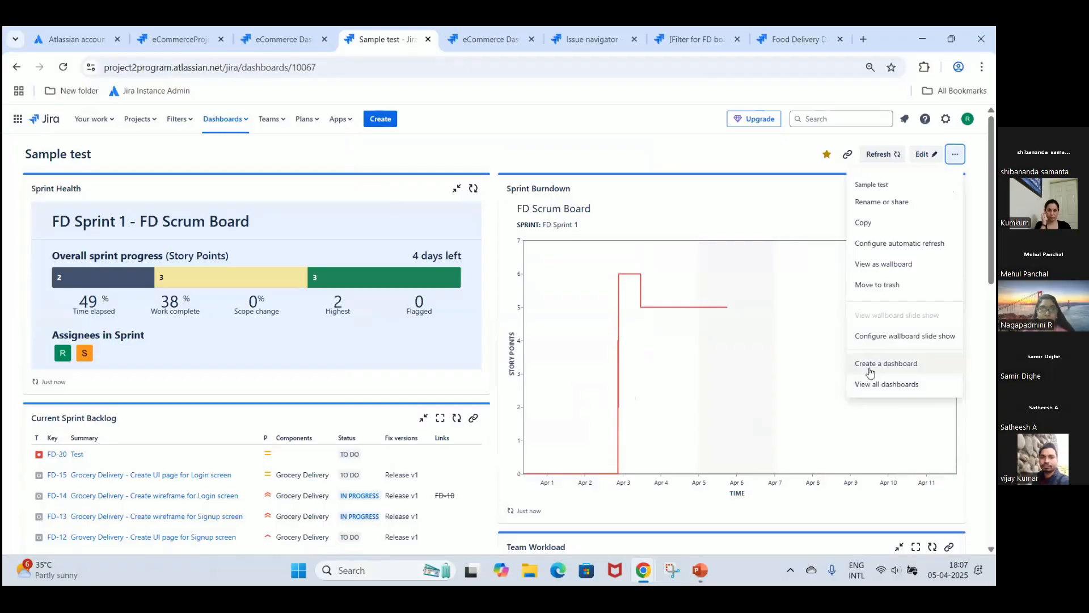
pyautogui.click(239, 128)
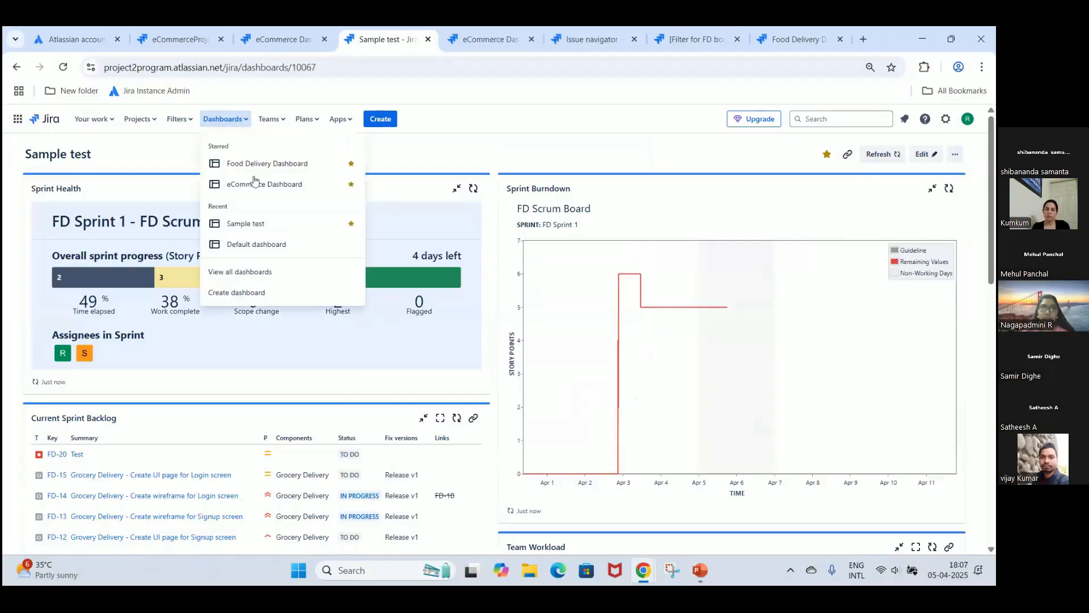
pyautogui.click(257, 302)
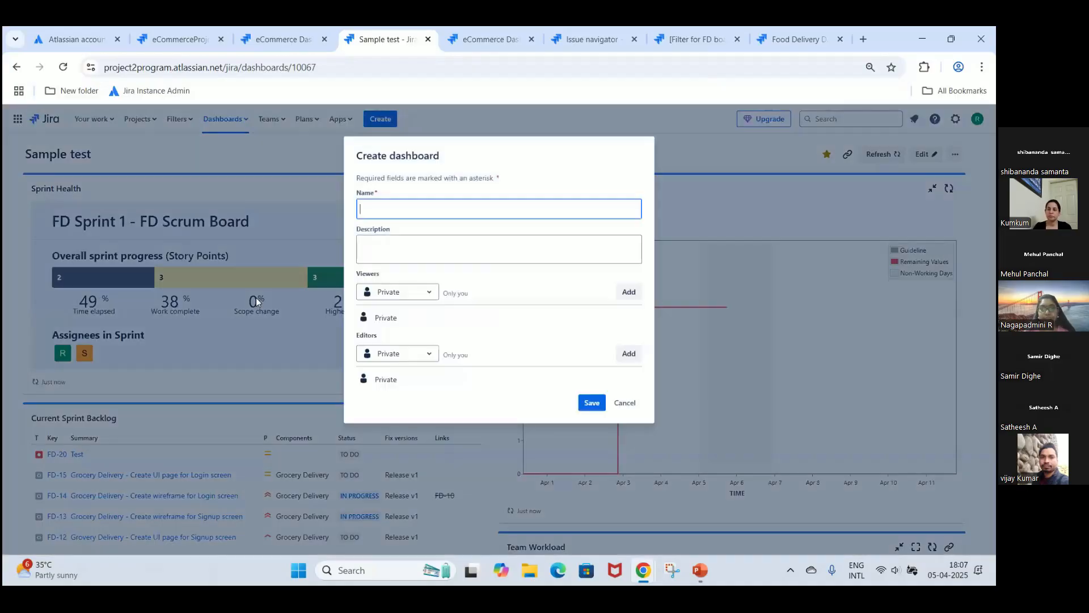
pyautogui.click(479, 211)
pyautogui.write('Sample2')
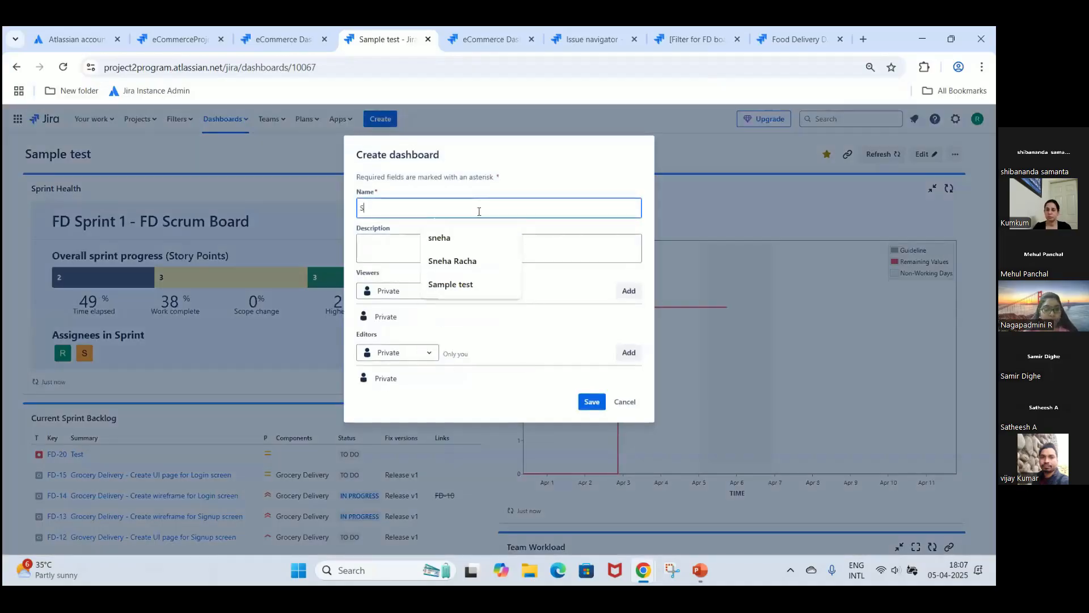
# Add the Food Delivery project with all roles as viewers of the Sample2 dashboard.
pyautogui.click(414, 300)
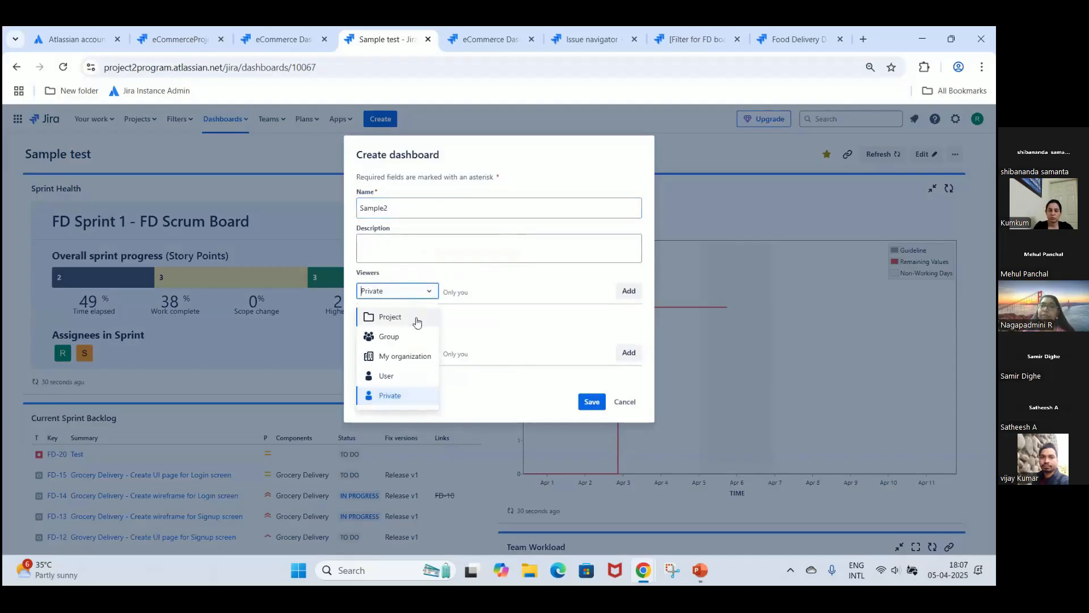
pyautogui.click(419, 321)
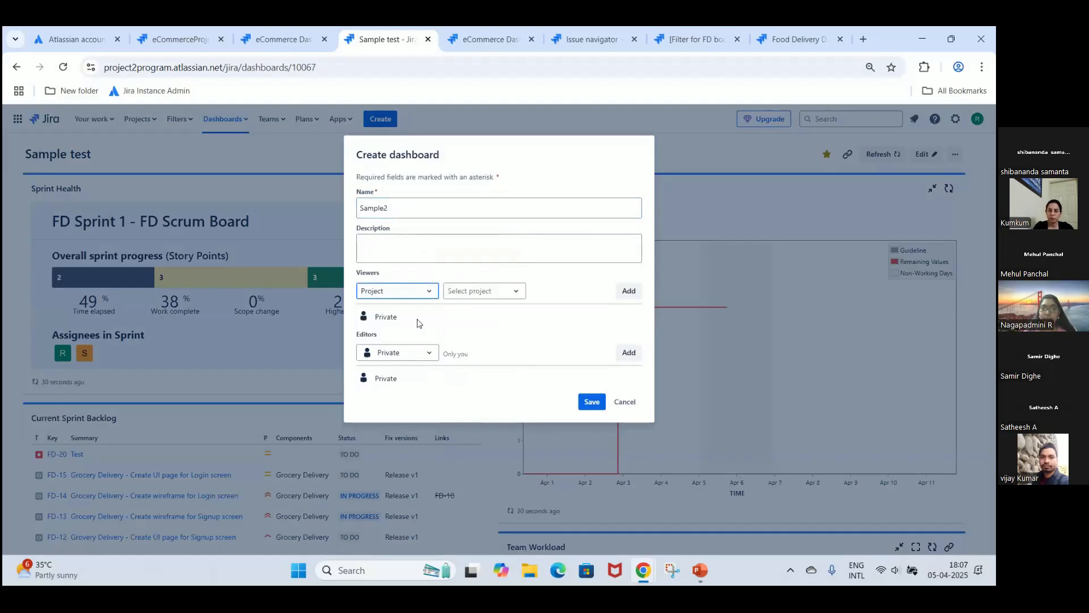
pyautogui.click(491, 292)
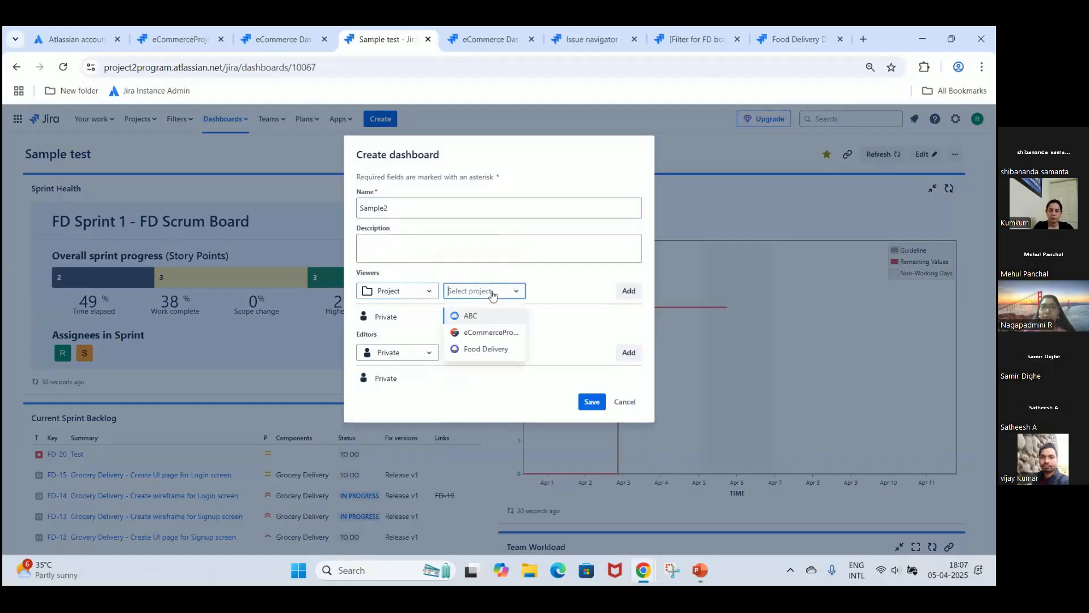
pyautogui.click(506, 354)
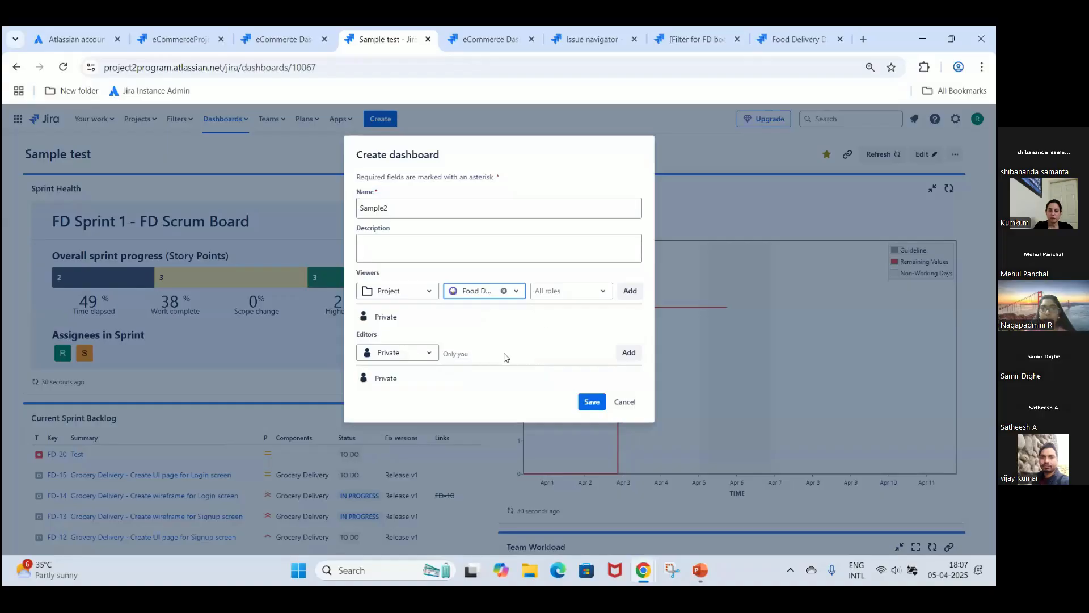
pyautogui.click(556, 294)
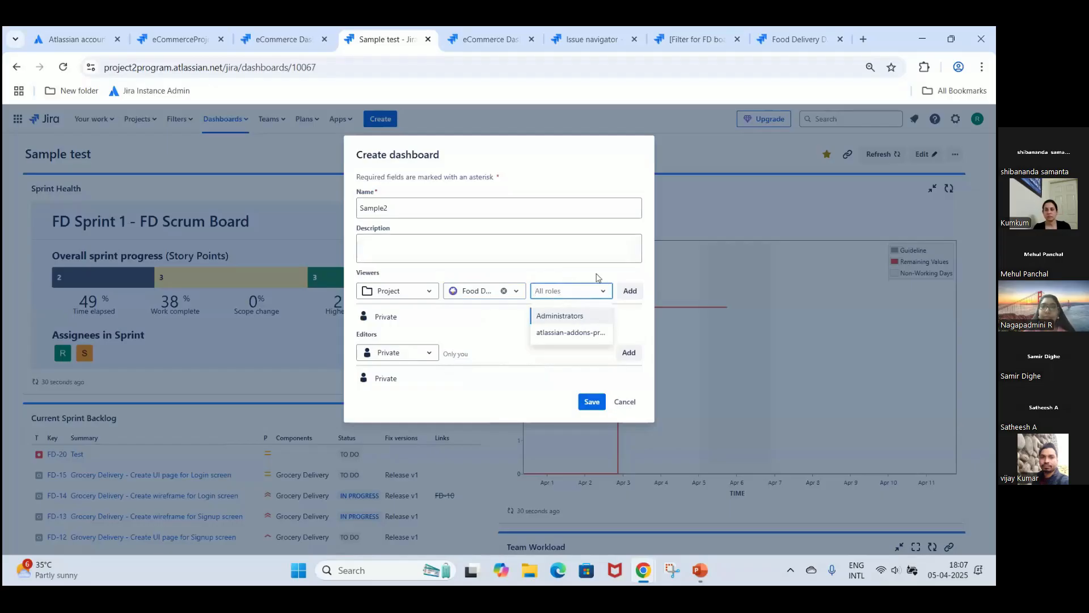
pyautogui.click(631, 291)
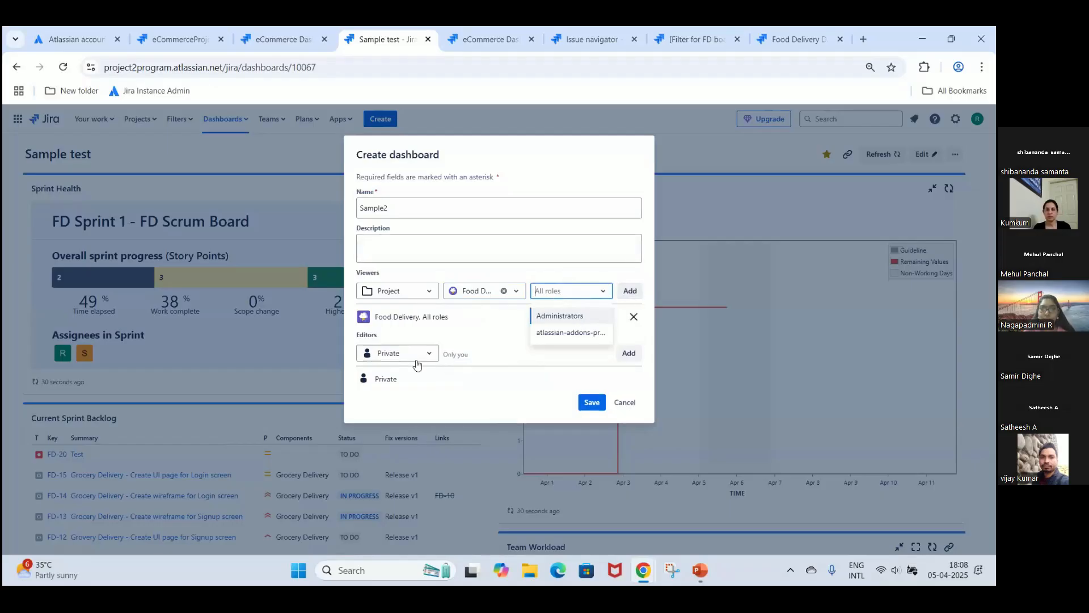
# Add the Food Delivery project with all roles as editors and save the Sample2 dashboard.
pyautogui.click(414, 360)
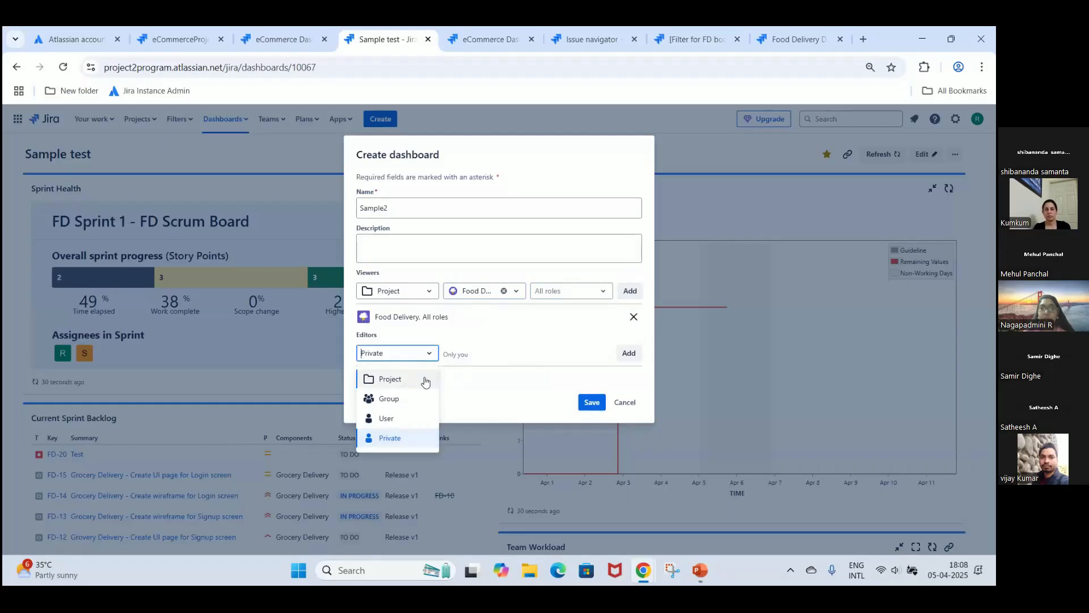
pyautogui.click(422, 381)
pyautogui.click(489, 356)
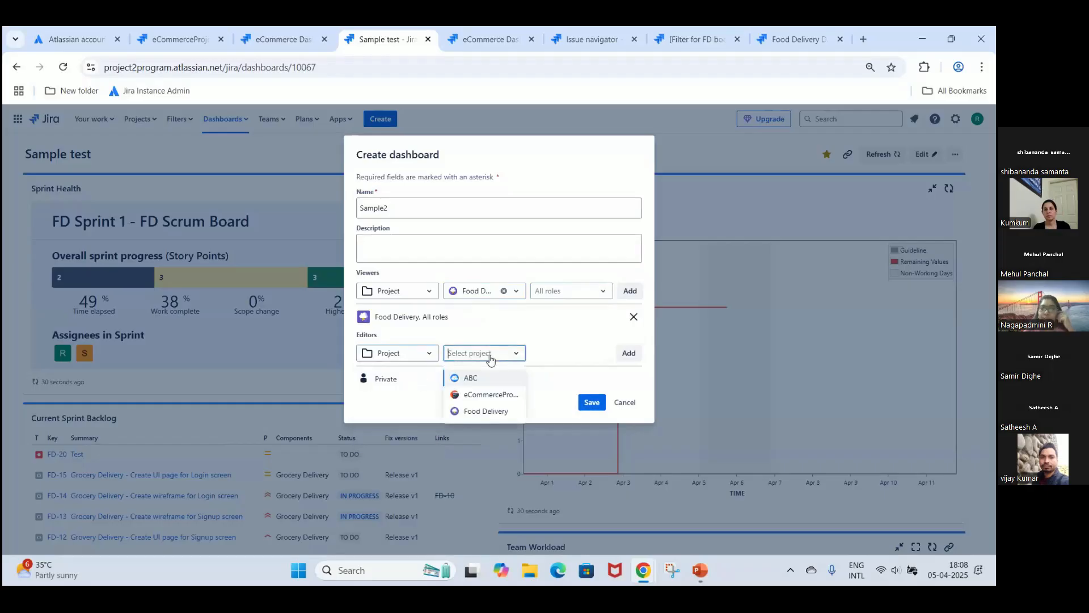
pyautogui.click(508, 411)
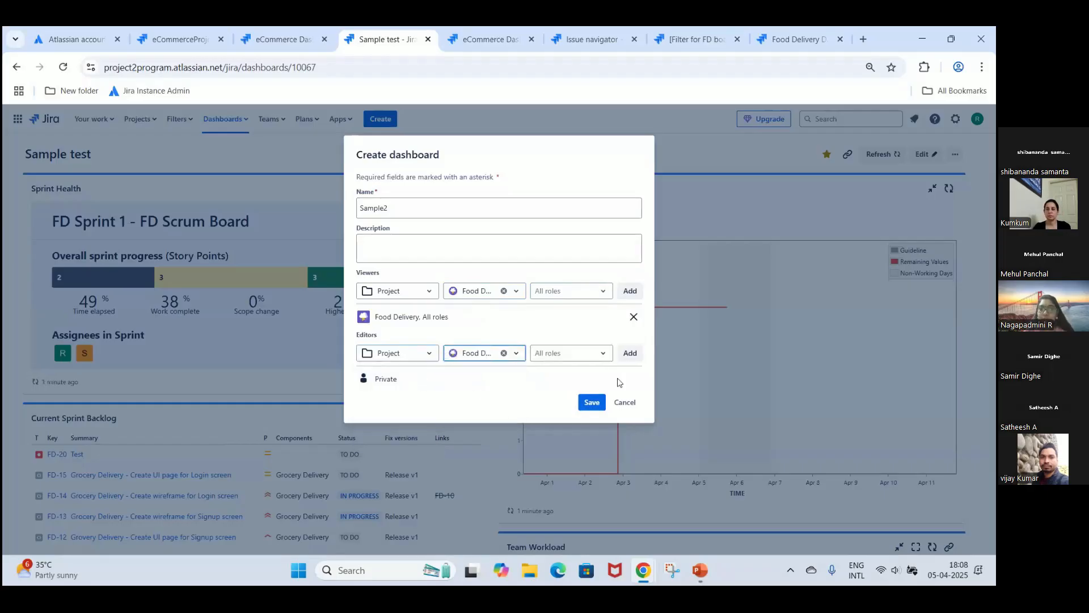
pyautogui.click(630, 354)
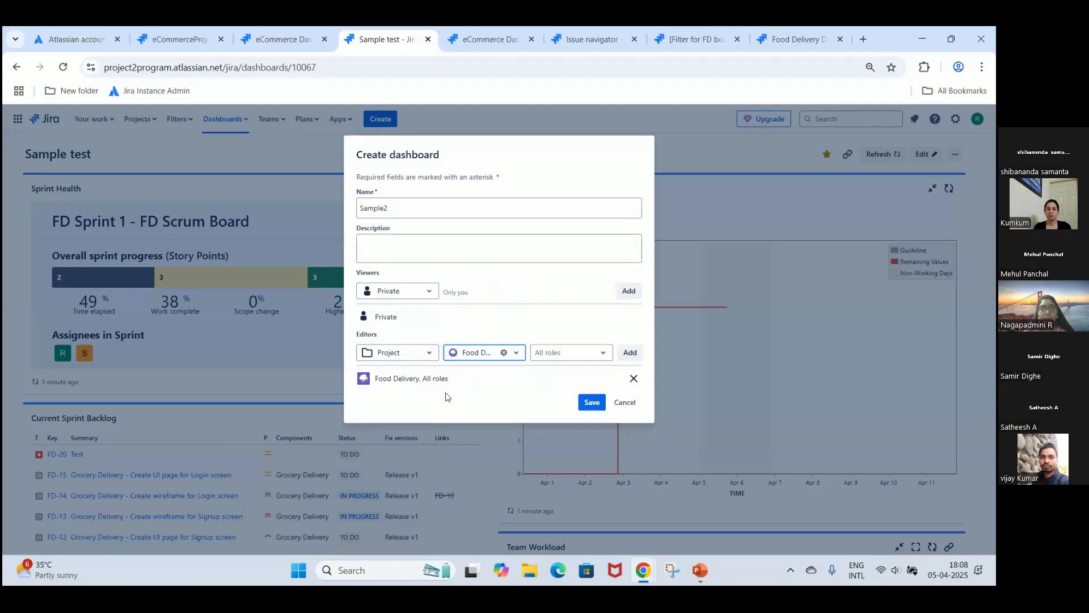
pyautogui.click(590, 406)
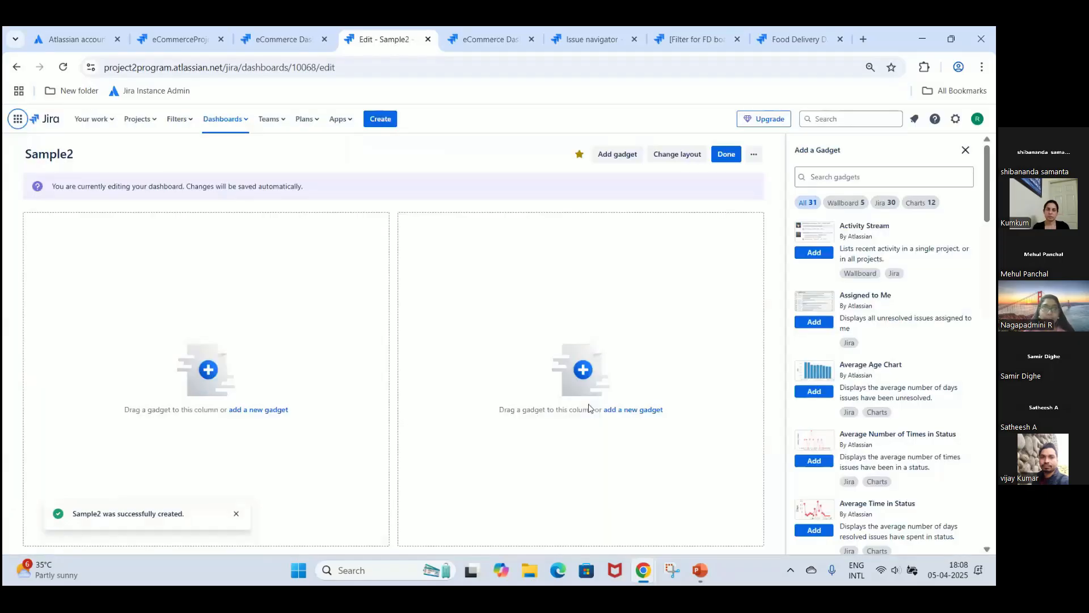
# Search the gadgets for "health" and add the Sprint Health Gadget to the dashboard.
pyautogui.click(853, 183)
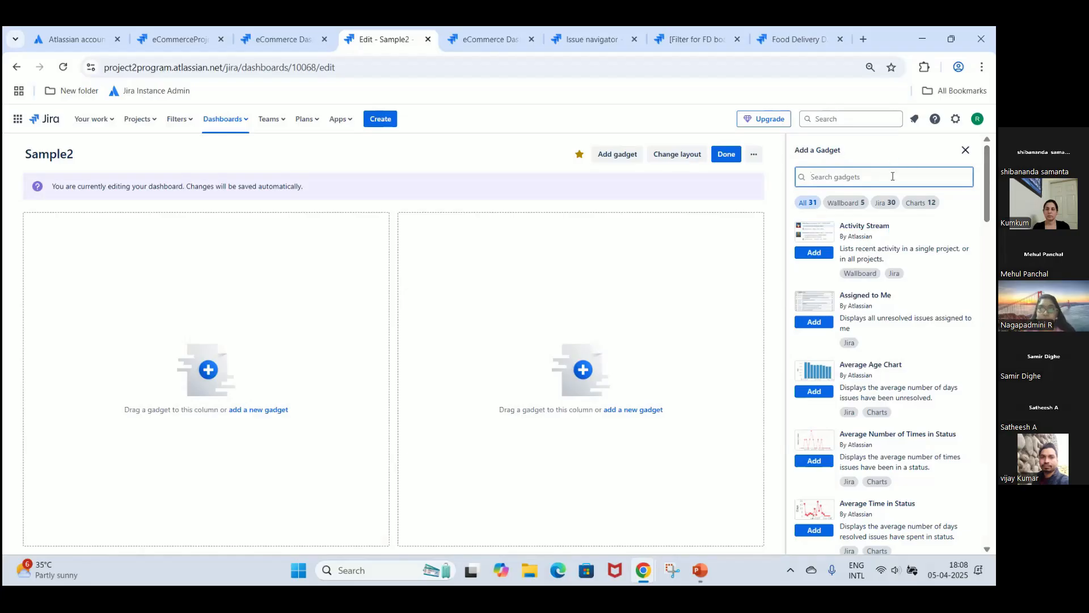
pyautogui.write('health')
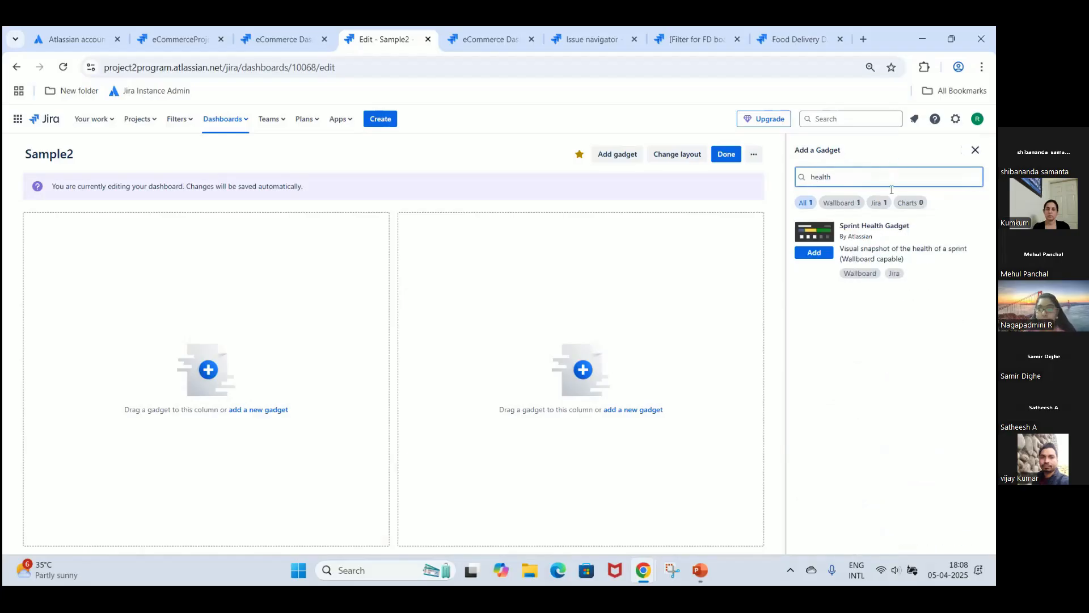
pyautogui.click(826, 254)
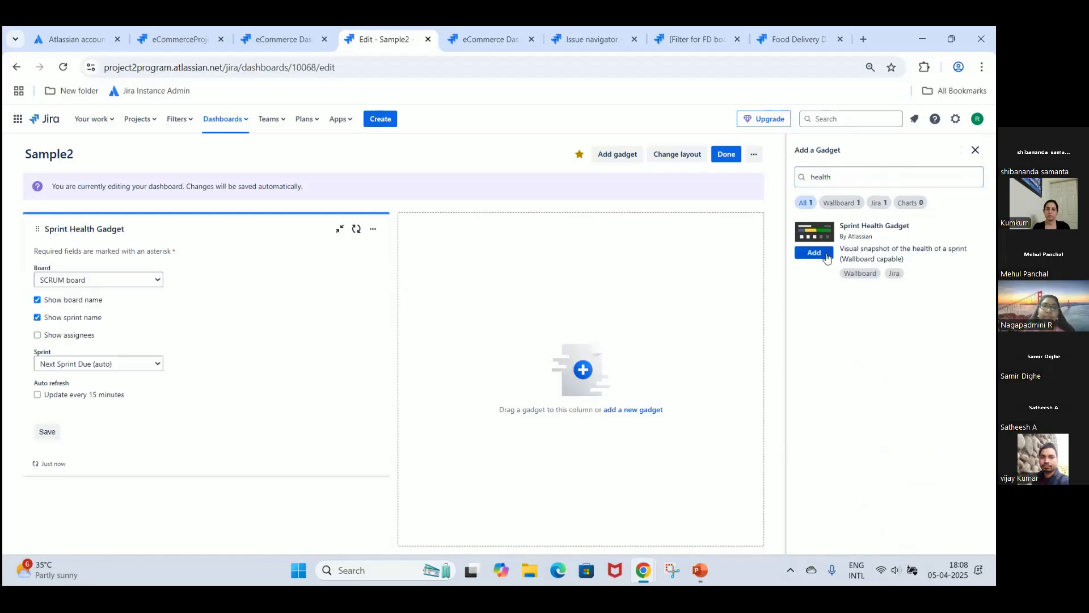
# Configure the Sprint Health Gadget for FD Scrum Board with assignees shown, Next Sprint Due (auto) and 15-minute updates, and save it.
pyautogui.click(139, 281)
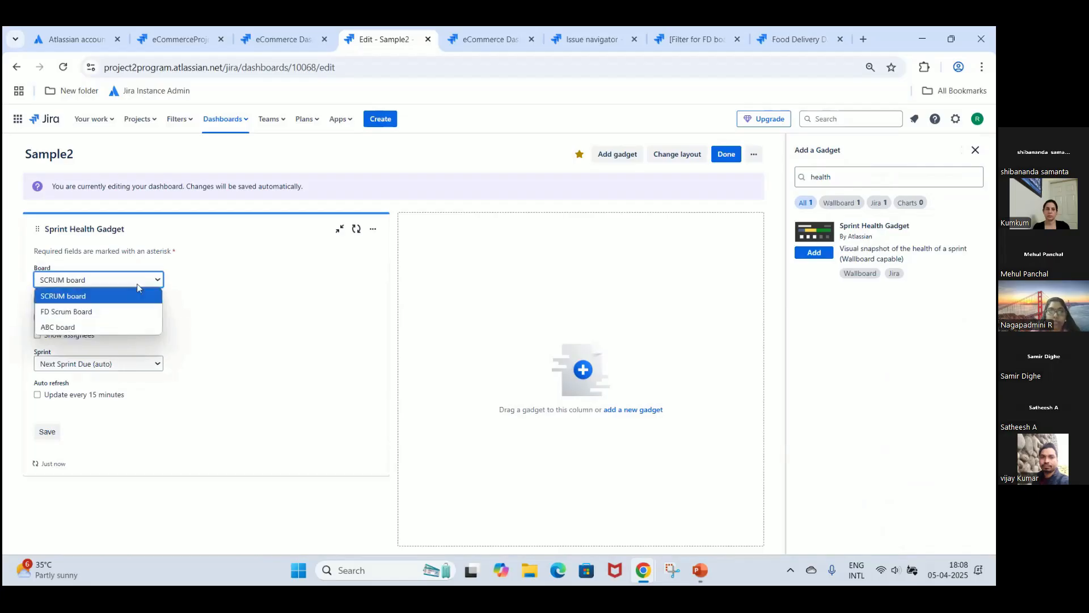
pyautogui.click(107, 309)
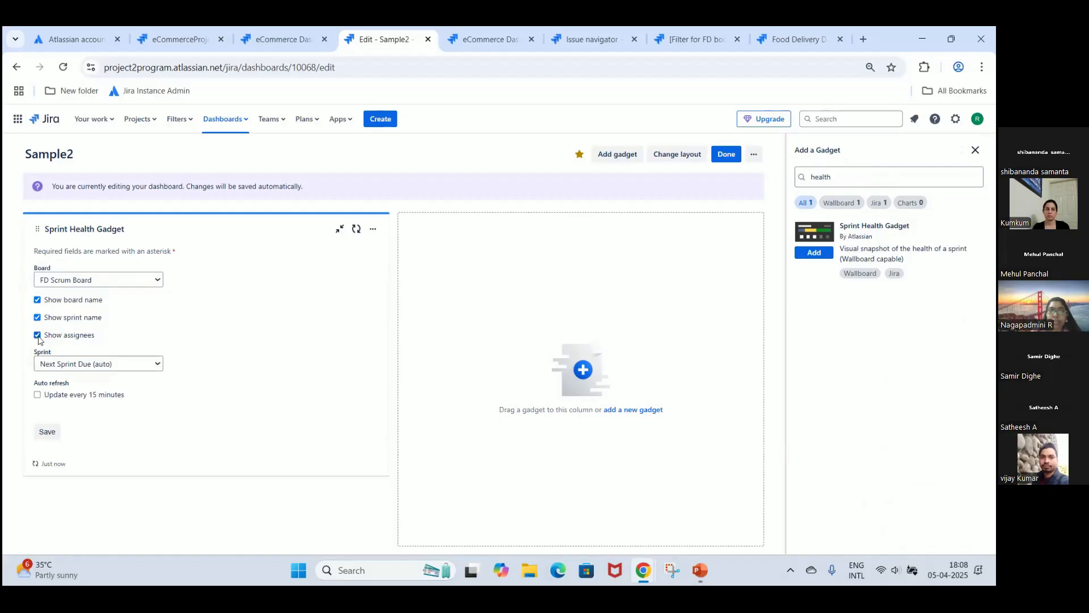
pyautogui.click(94, 369)
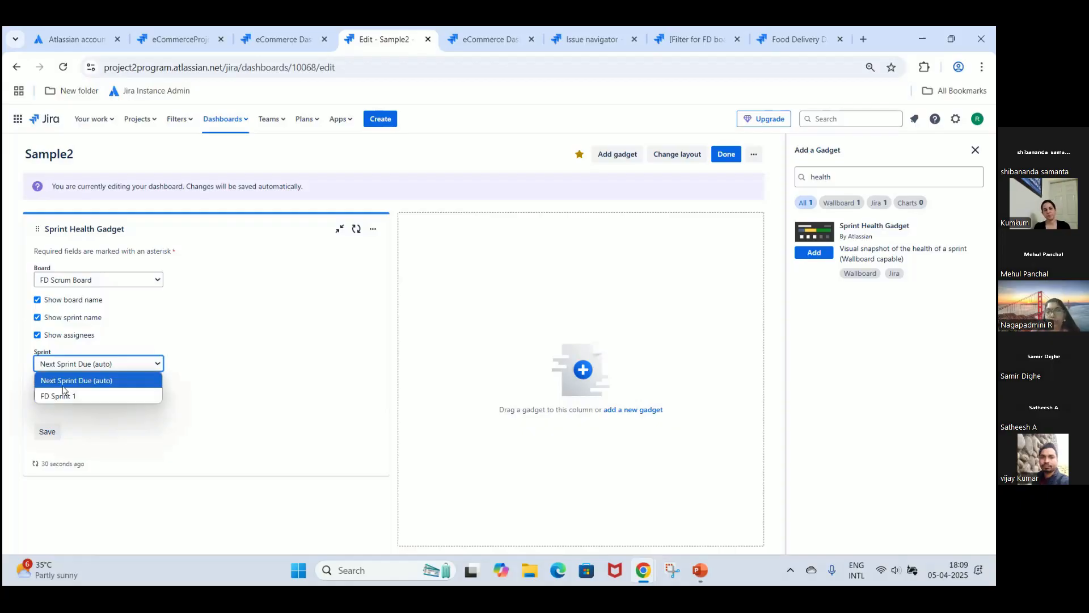
pyautogui.click(63, 386)
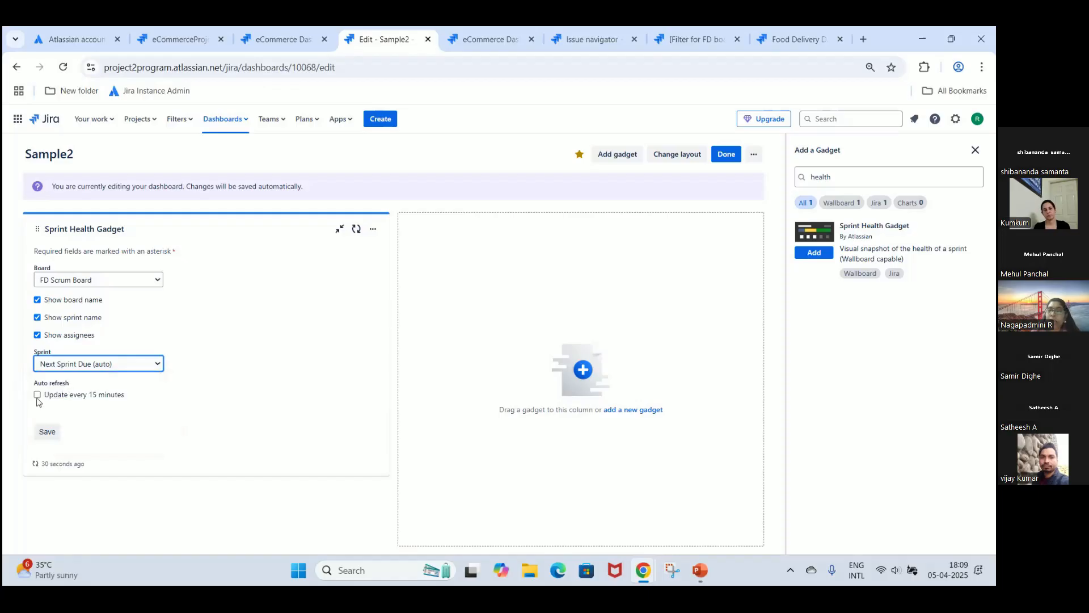
pyautogui.click(37, 394)
pyautogui.click(43, 433)
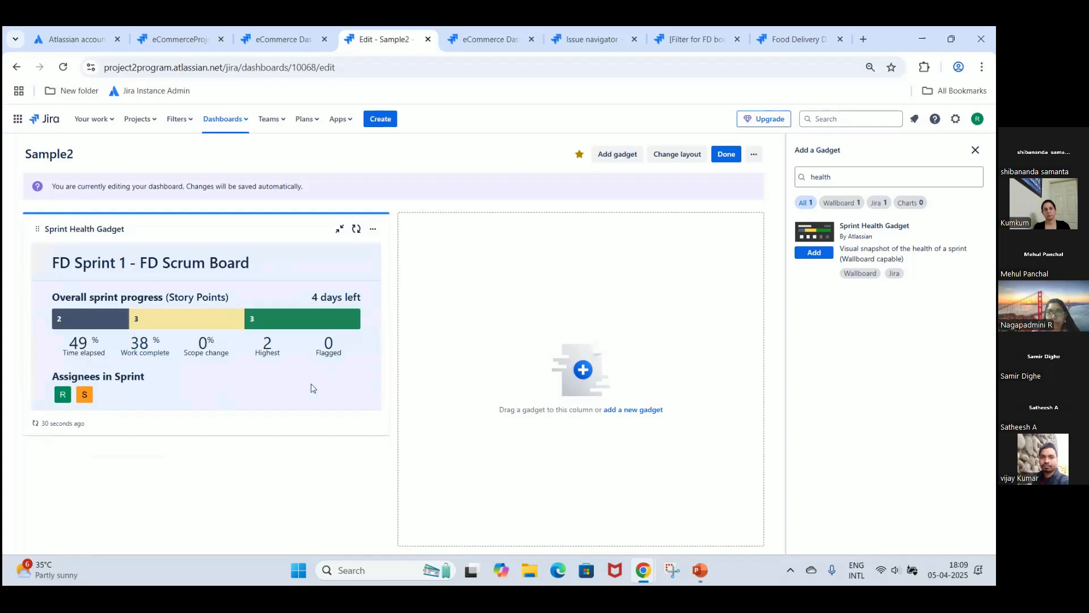
# Filter the Food Delivery issues in the issue navigator by type Risk and remove the Grocery Delivery component filter.
pyautogui.doubleClick(853, 178)
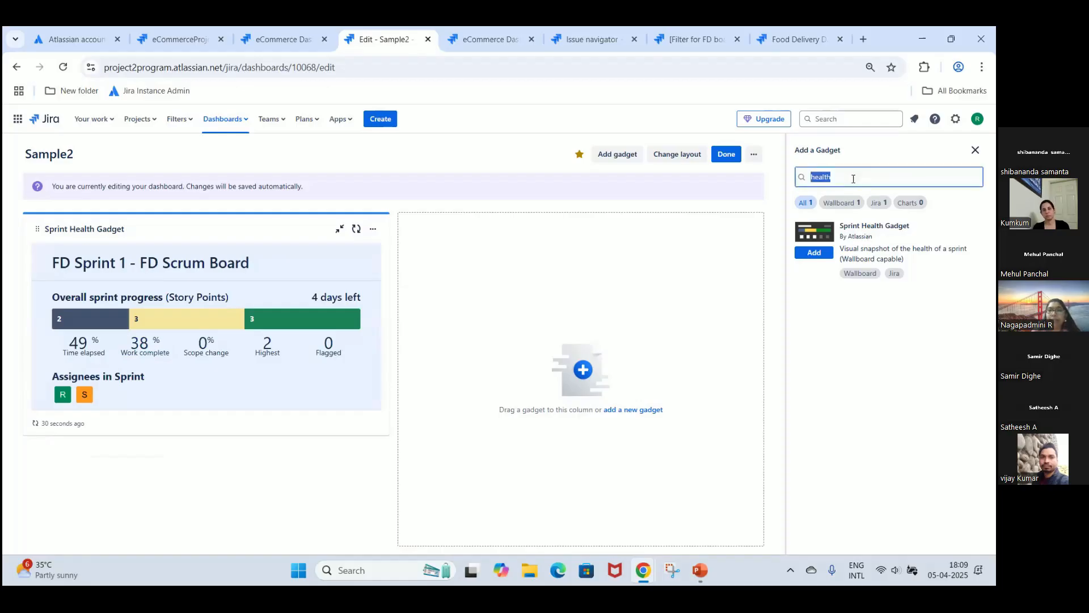
pyautogui.click(475, 50)
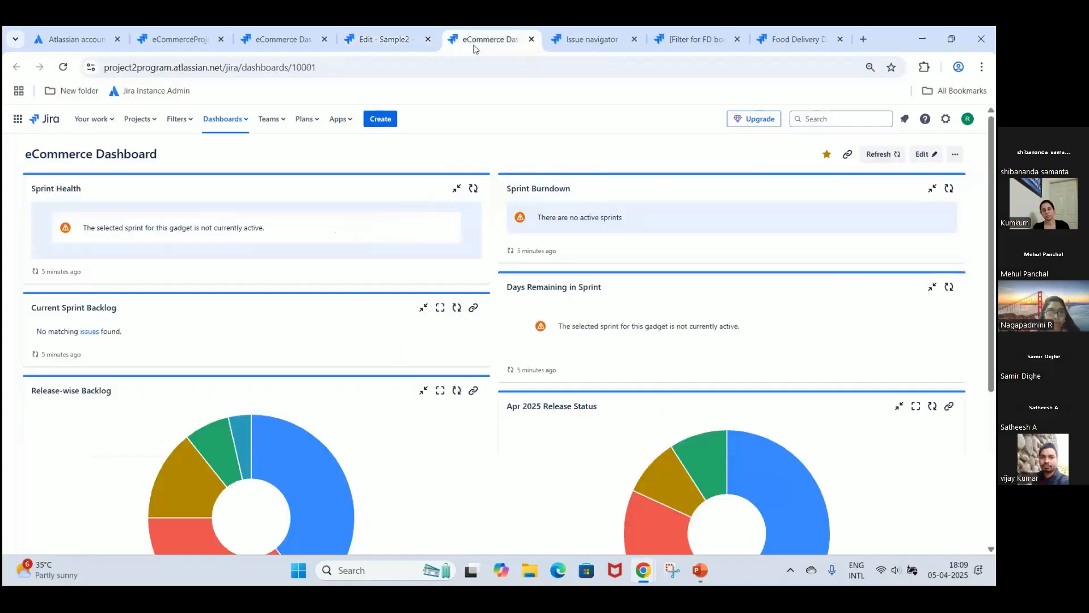
pyautogui.click(578, 44)
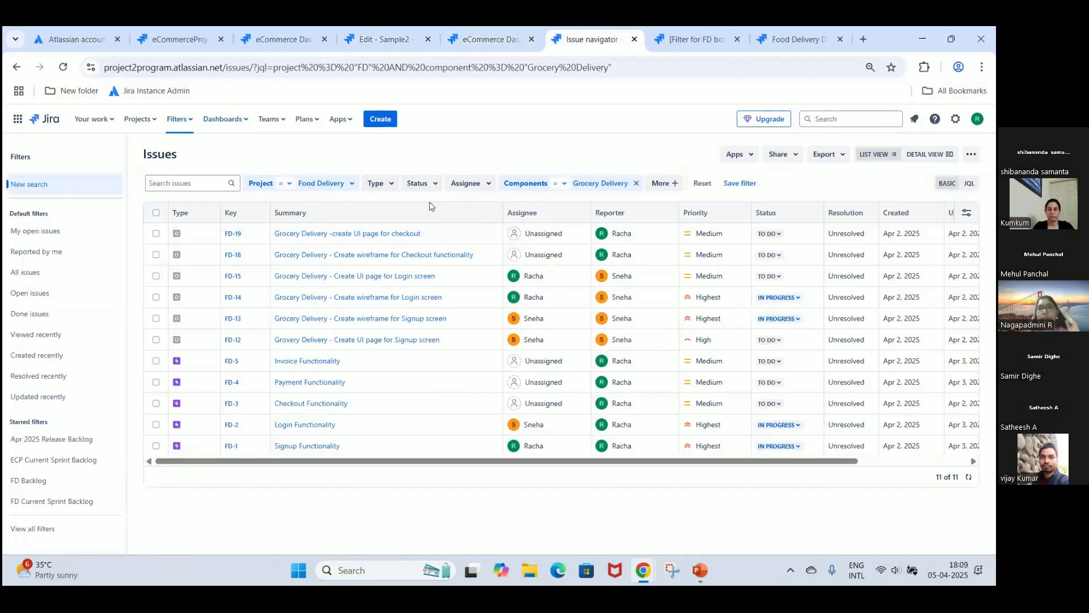
pyautogui.click(389, 193)
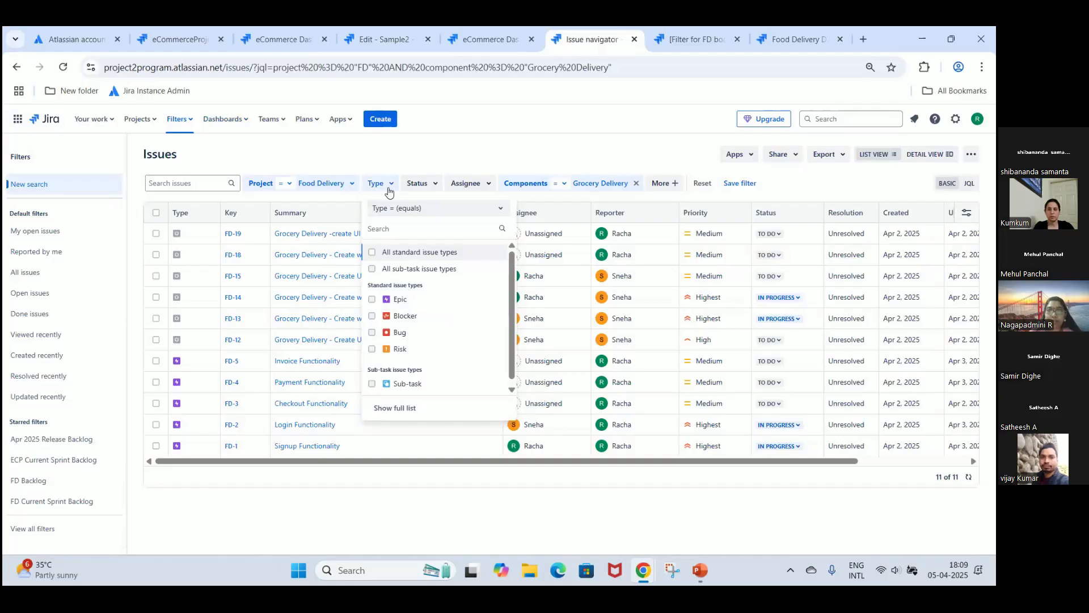
pyautogui.click(372, 350)
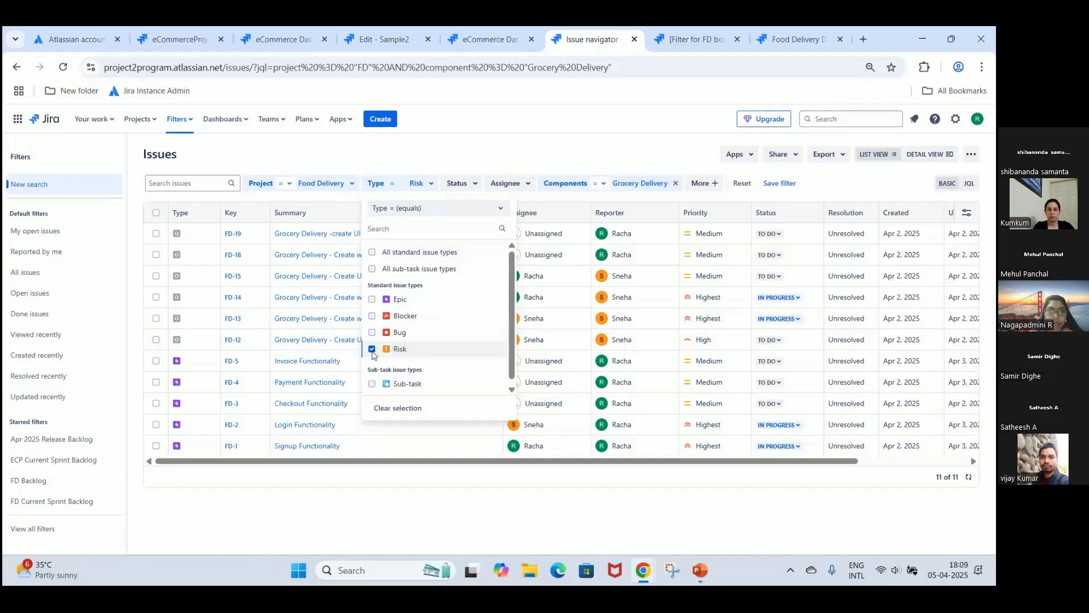
pyautogui.click(477, 143)
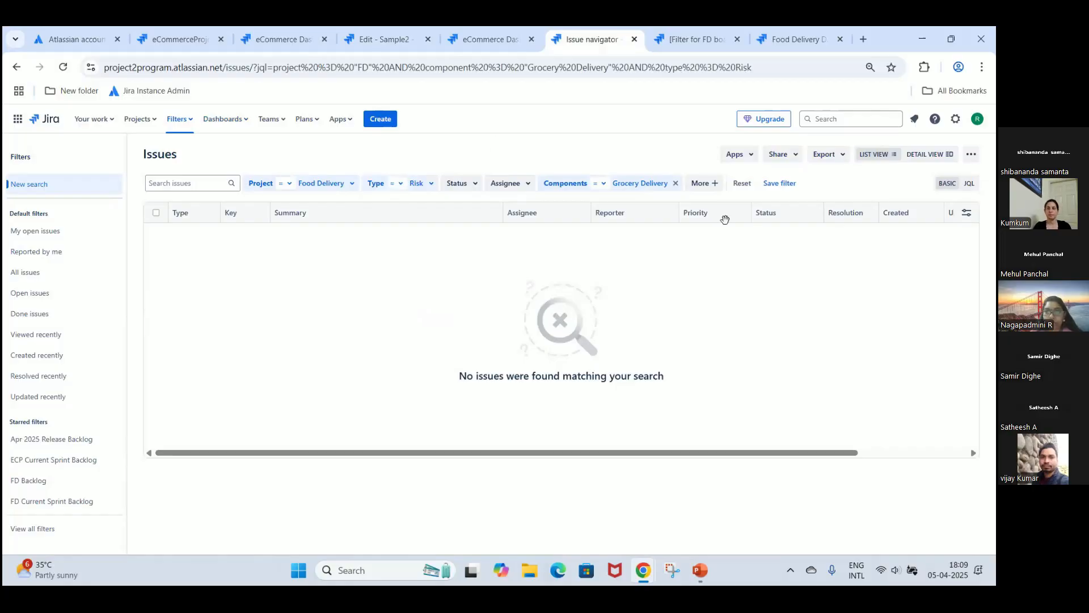
pyautogui.click(675, 184)
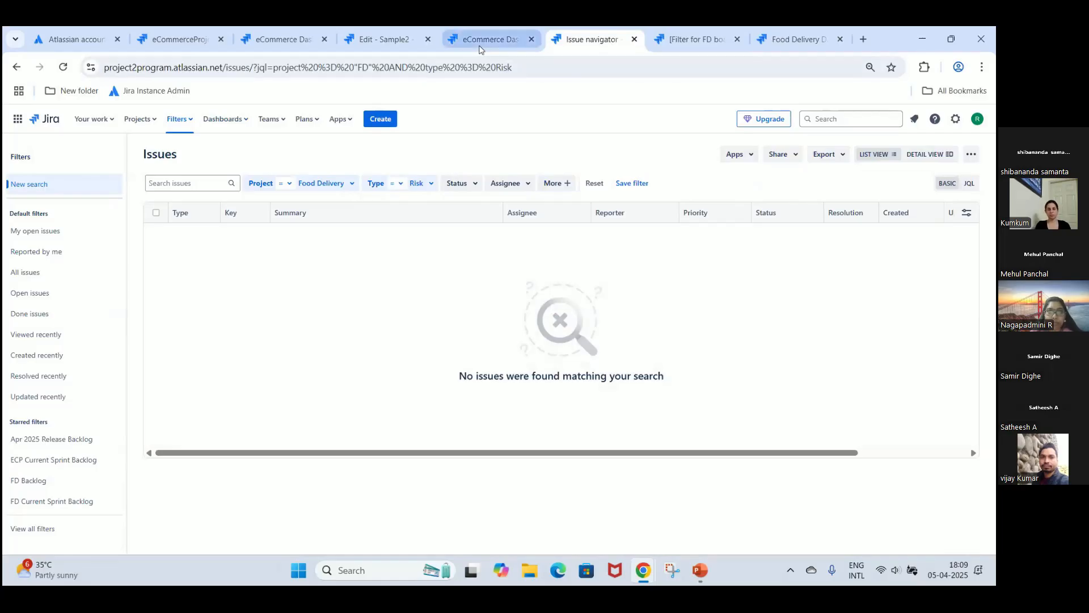
# Open the Signup Functionality epic (FD-1) from the Filter for FD board results in a separate browser tab.
pyautogui.click(672, 44)
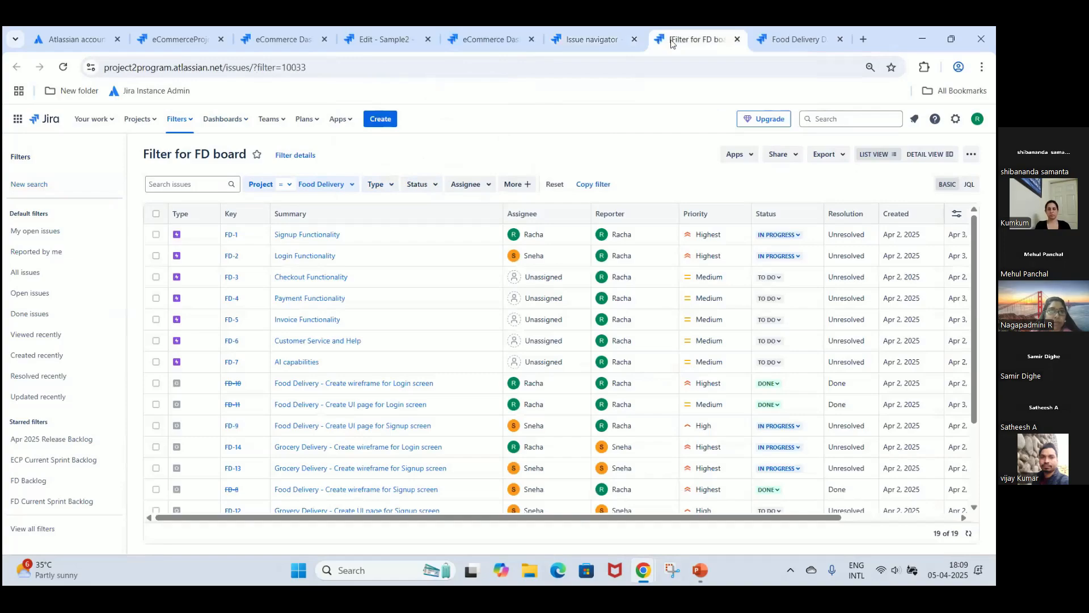
pyautogui.rightClick(306, 241)
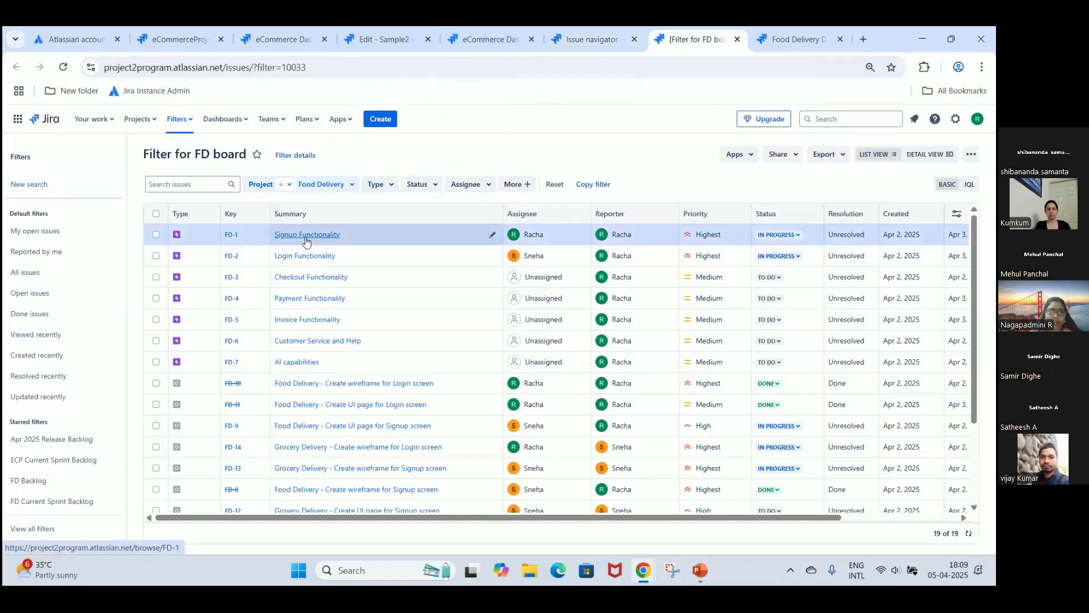
pyautogui.click(336, 252)
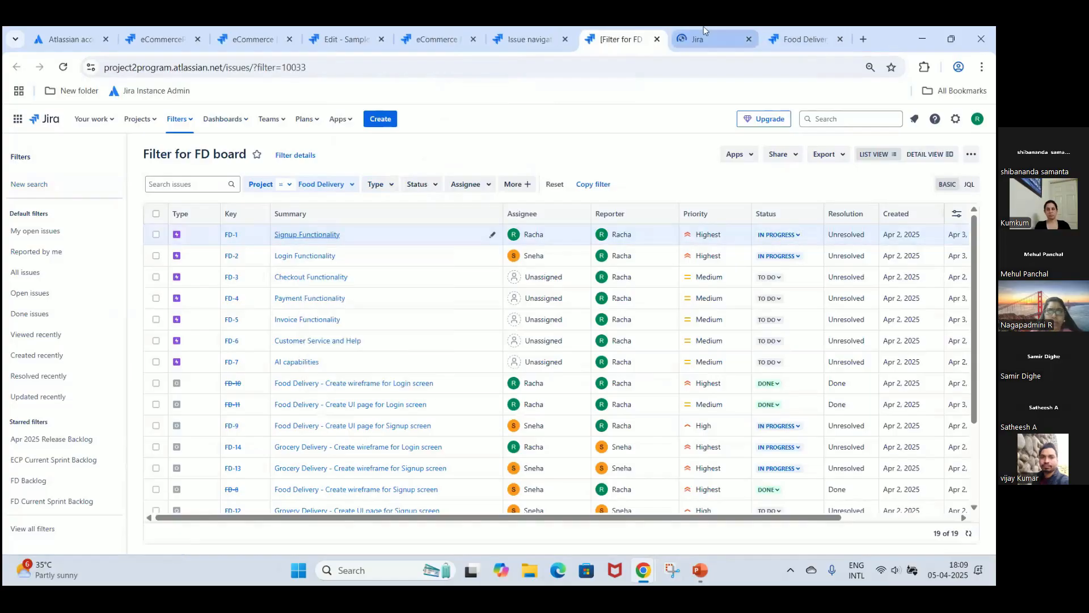
pyautogui.click(703, 32)
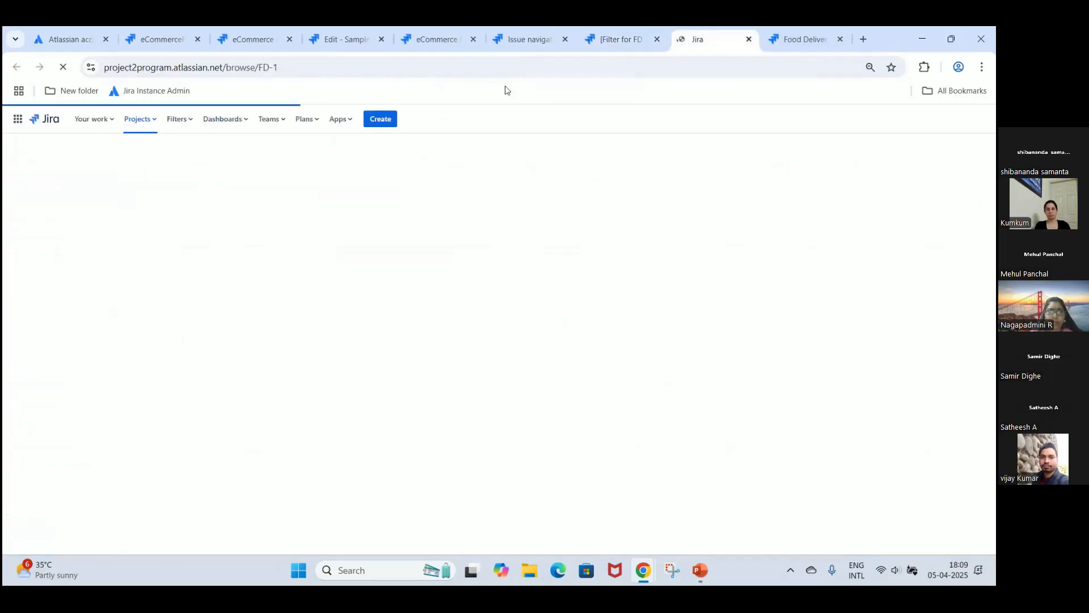
# Start a new issue of type Risk in the Food Delivery project with the summary "risk".
pyautogui.click(375, 120)
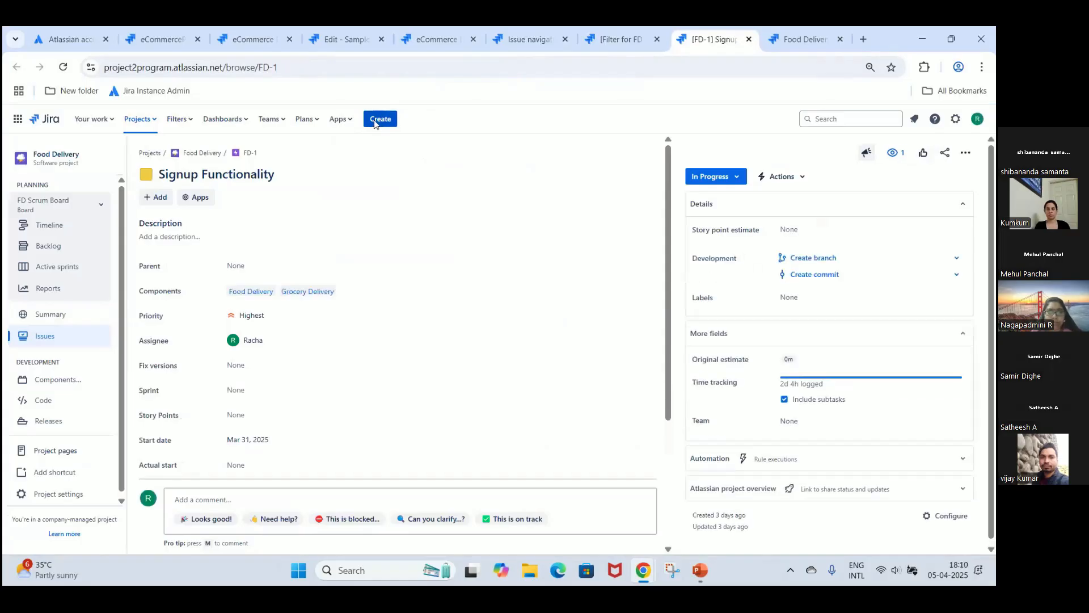
pyautogui.click(375, 121)
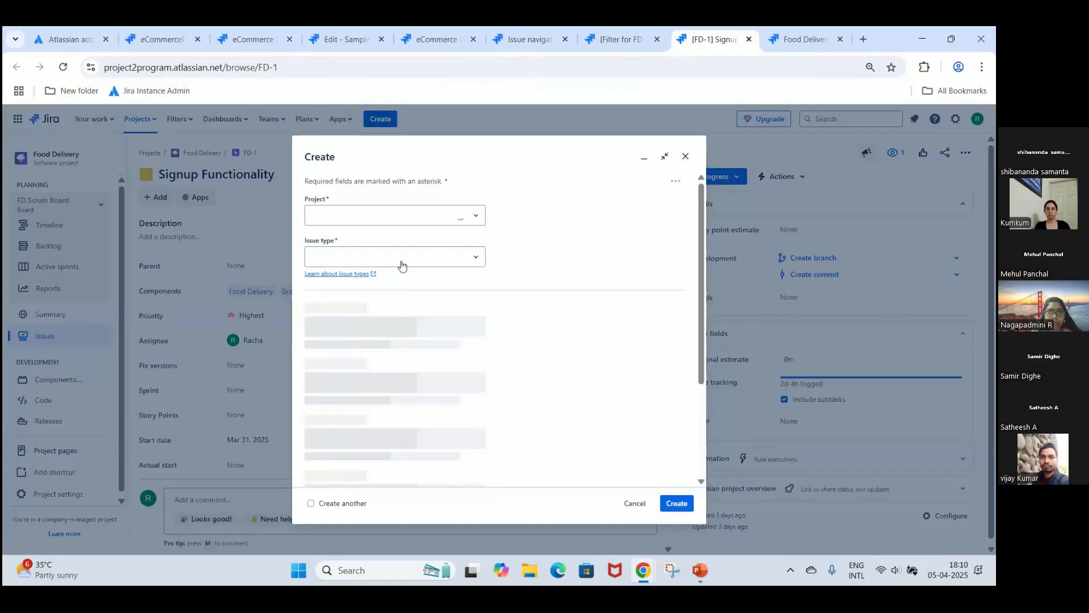
pyautogui.click(401, 261)
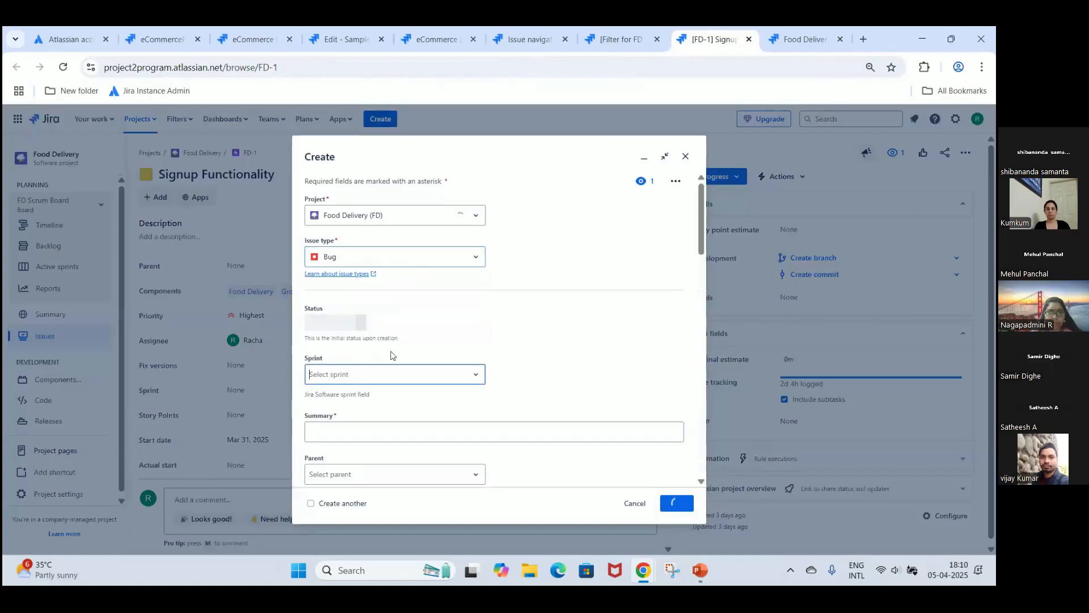
pyautogui.click(379, 256)
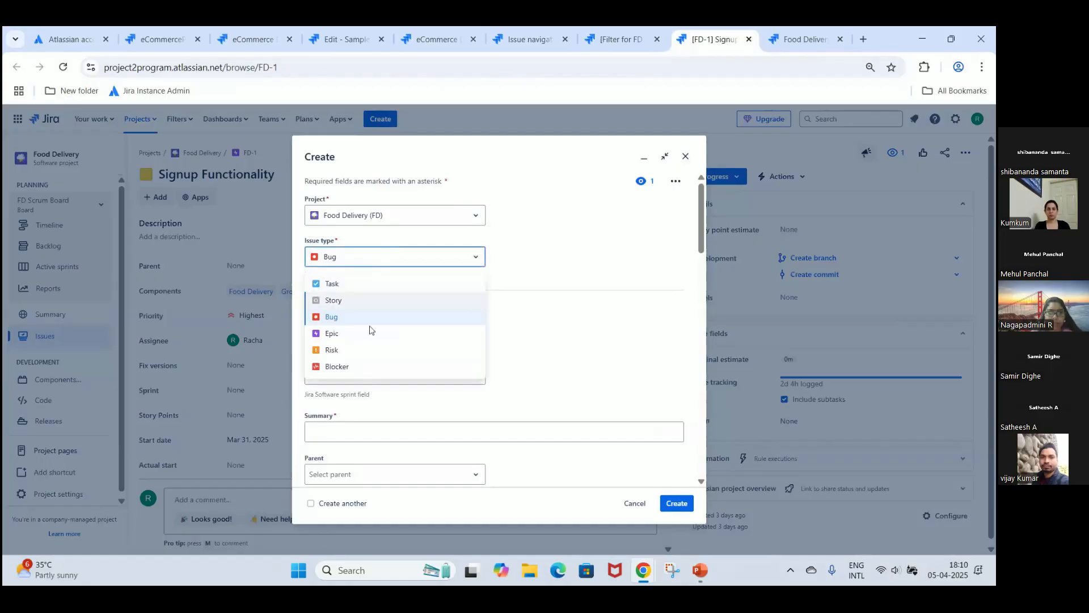
pyautogui.click(368, 350)
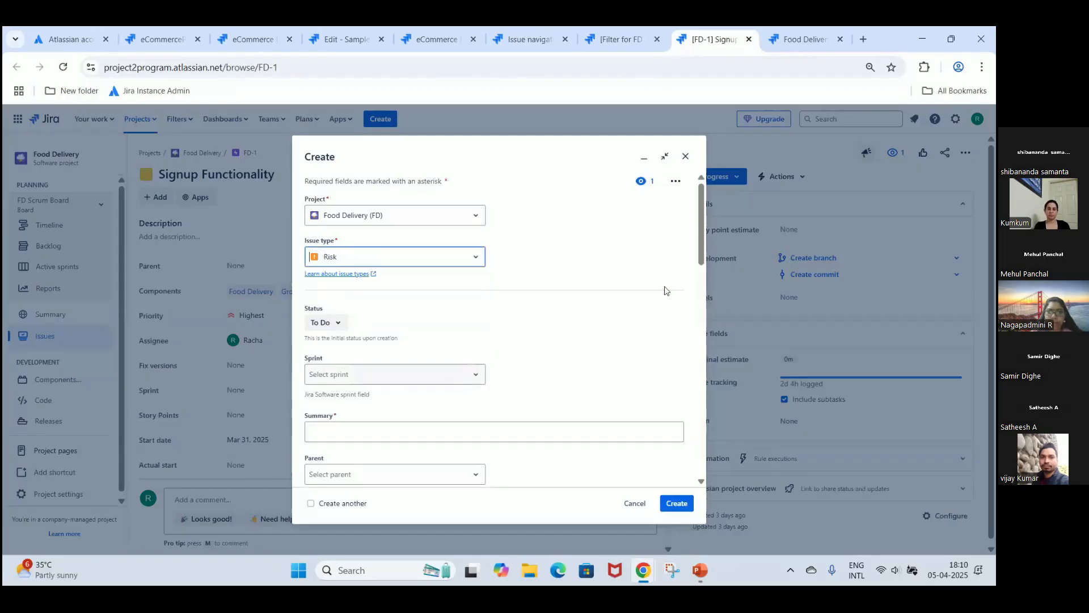
pyautogui.click(465, 435)
pyautogui.write('risk')
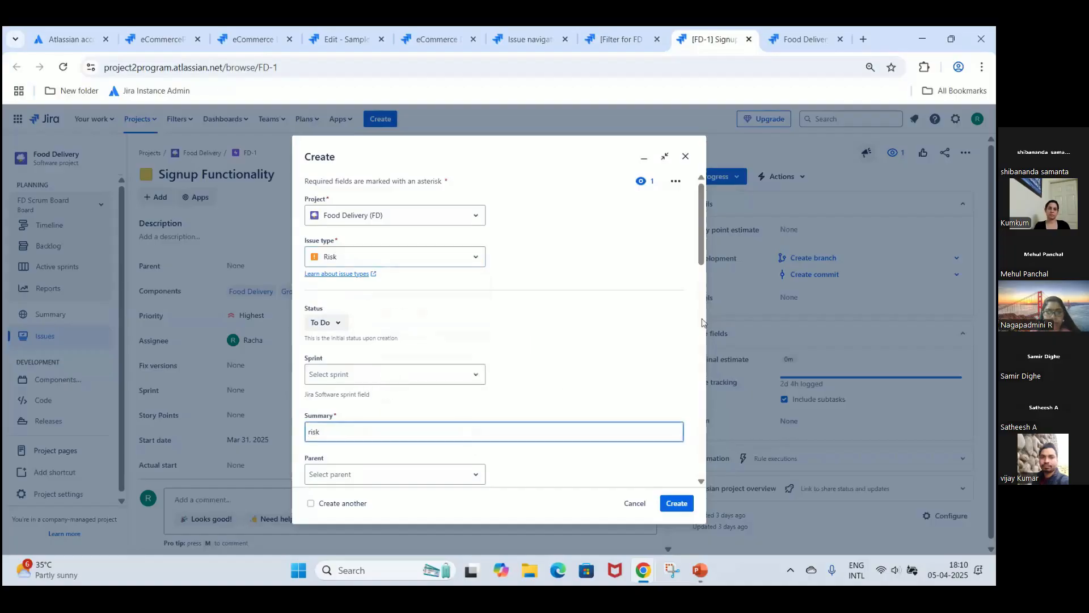
# Set the risk's parent to FD-1 Signup Functionality and its priority to High, and create the issue.
pyautogui.click(702, 332)
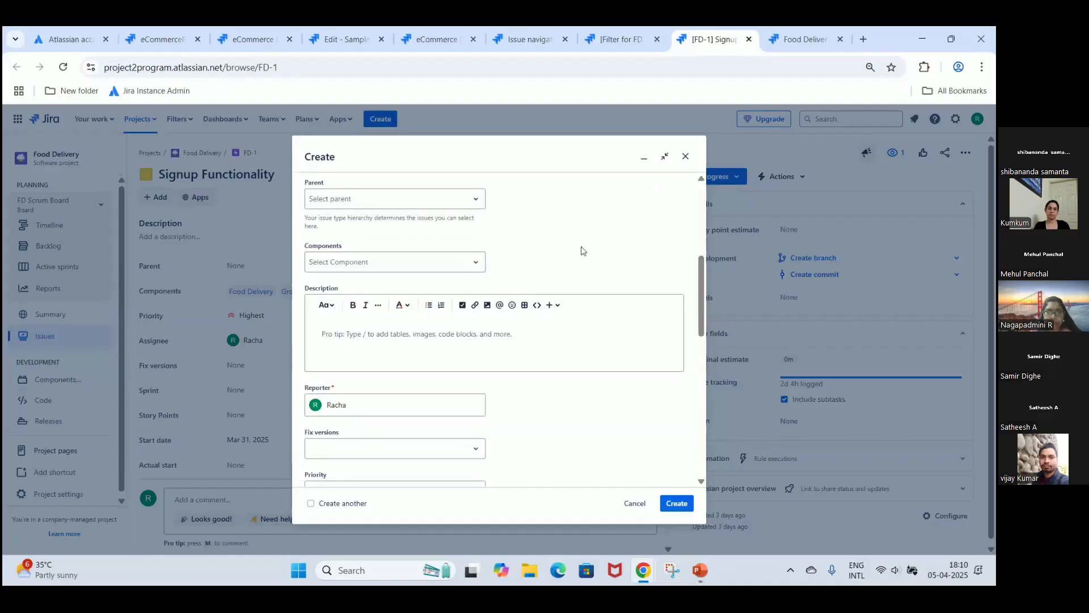
pyautogui.click(460, 211)
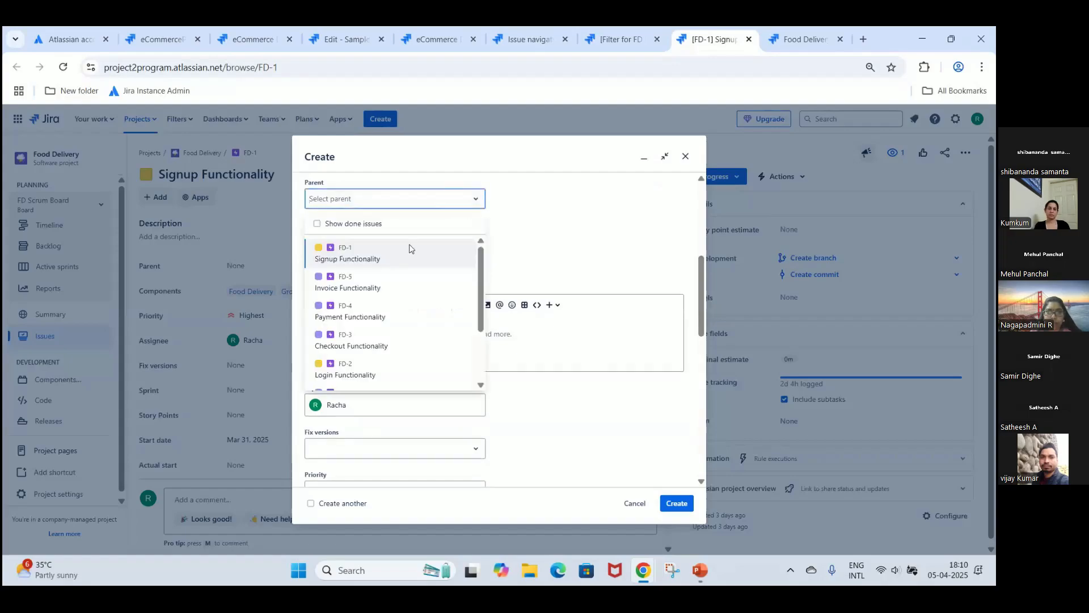
pyautogui.click(410, 257)
pyautogui.scroll(-5, 668, 318)
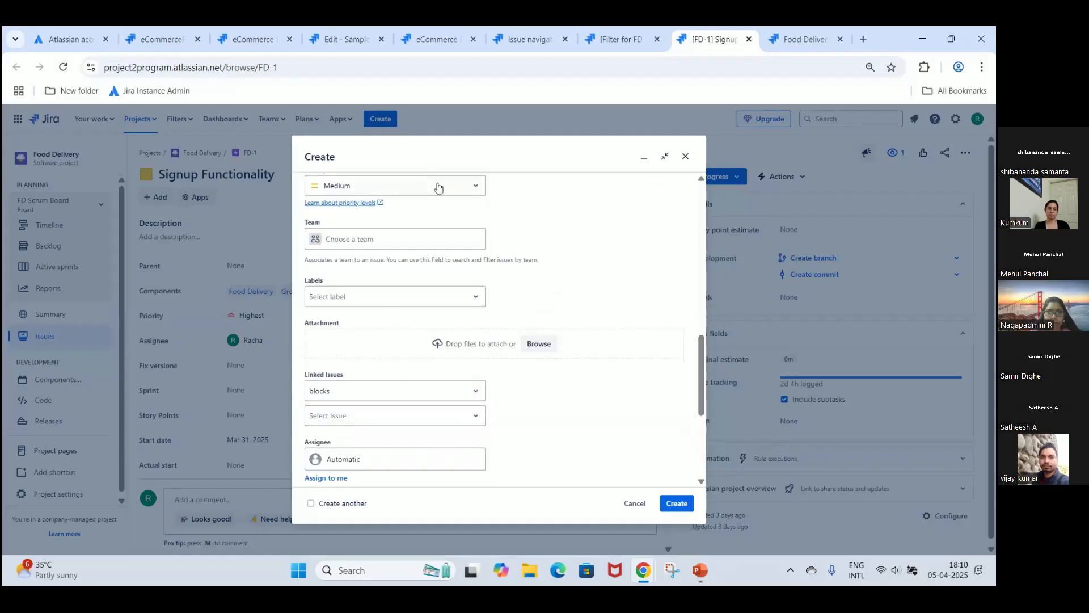
pyautogui.click(438, 187)
pyautogui.click(419, 233)
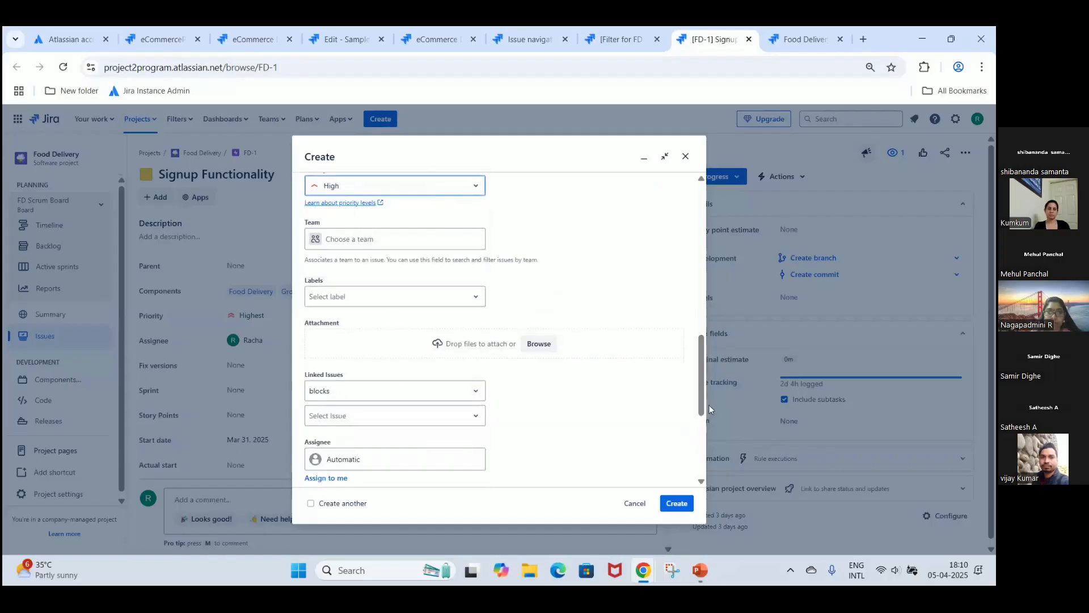
pyautogui.scroll(-4, 702, 454)
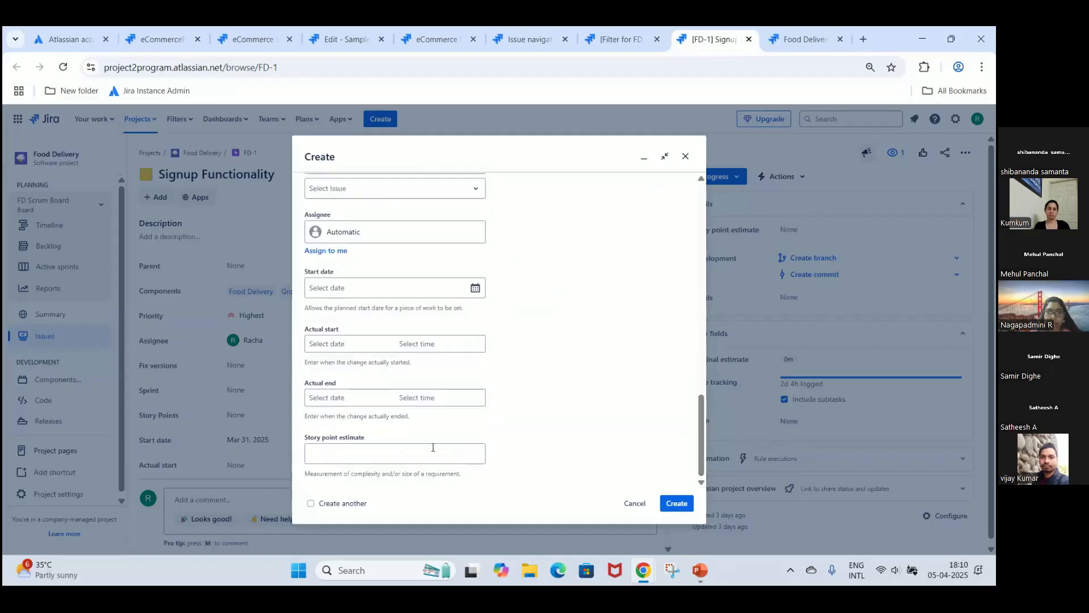
pyautogui.click(672, 501)
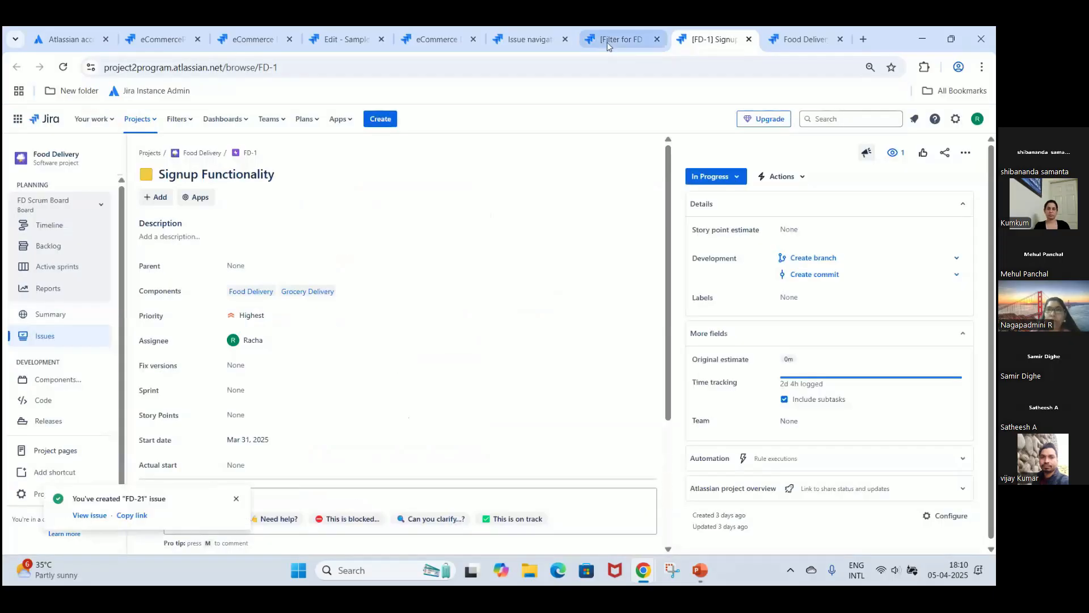
# Restrict the Filter for FD board results to the issue types Risk and Blocker.
pyautogui.click(607, 42)
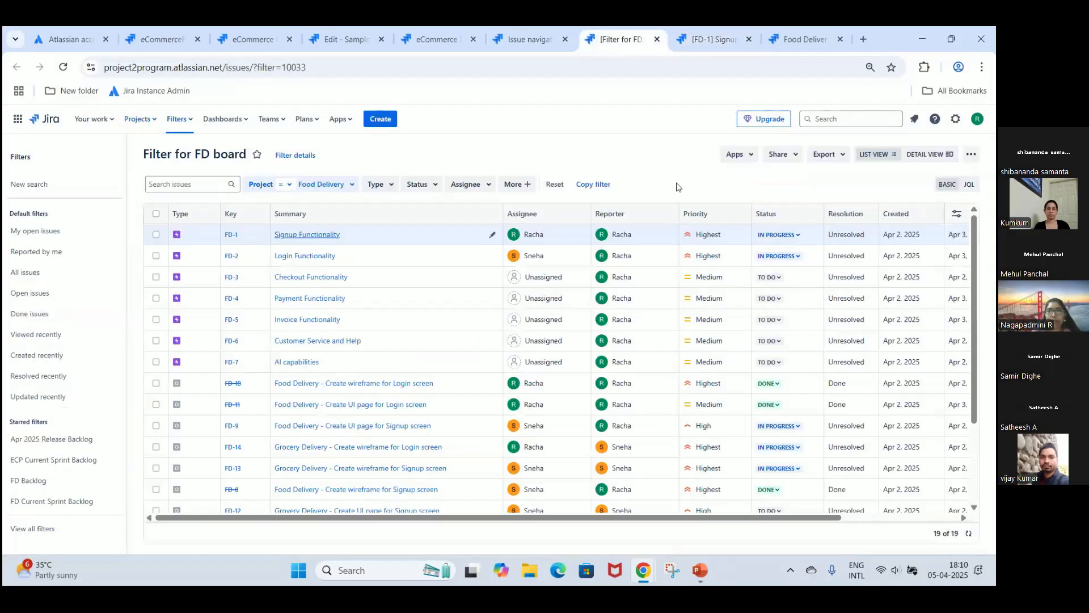
pyautogui.click(970, 185)
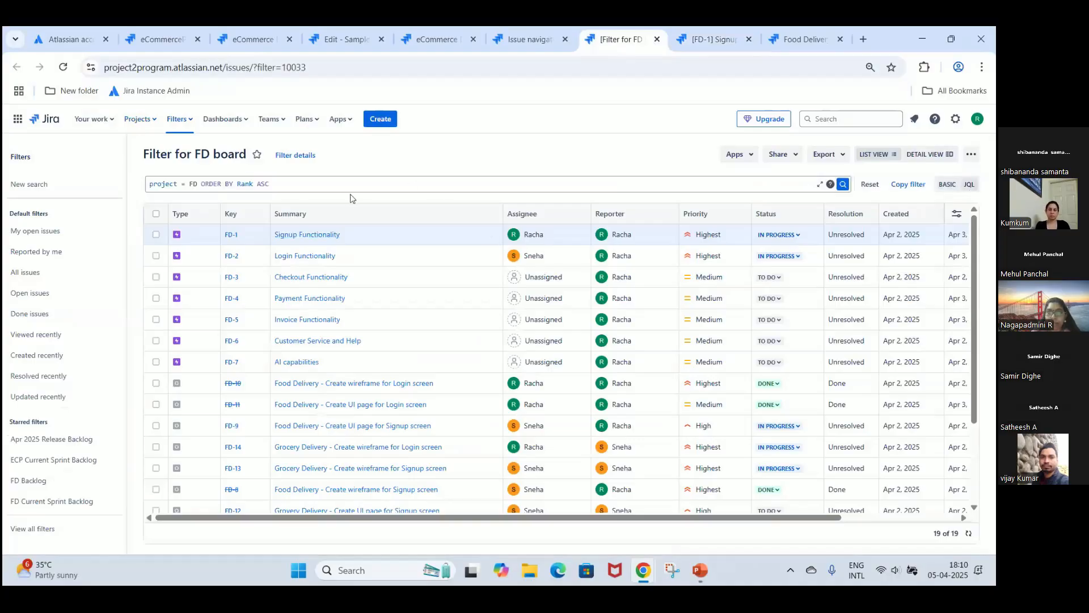
pyautogui.click(947, 185)
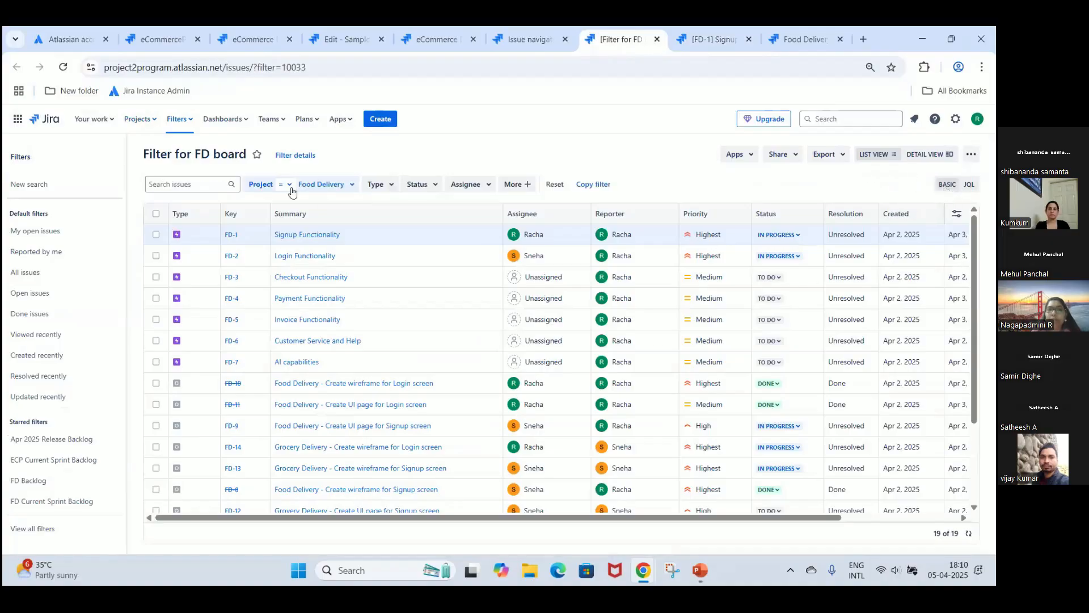
pyautogui.click(379, 193)
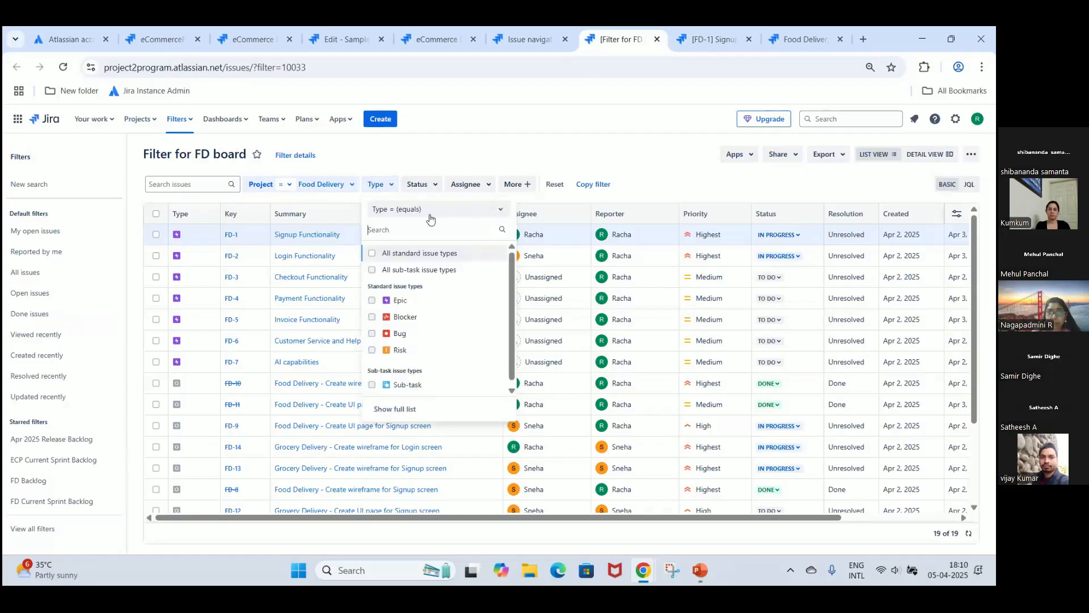
pyautogui.click(400, 352)
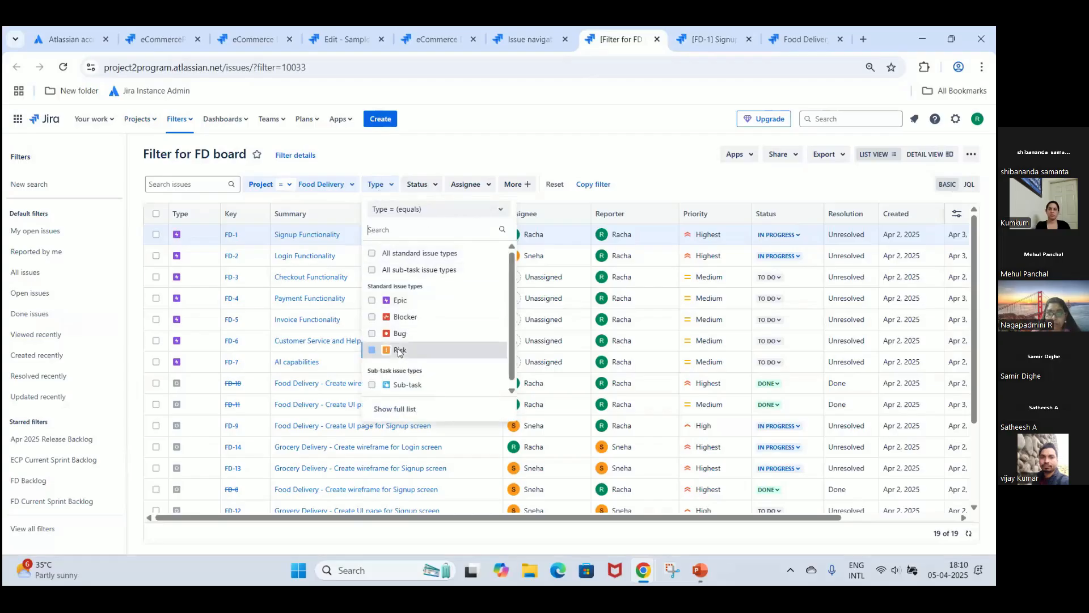
pyautogui.click(372, 317)
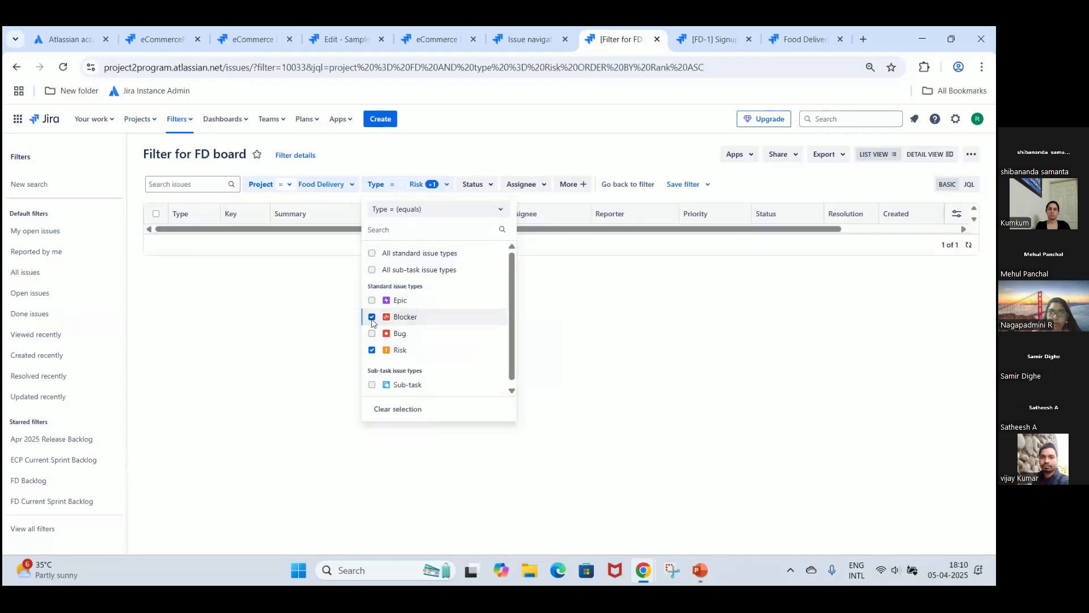
pyautogui.click(577, 358)
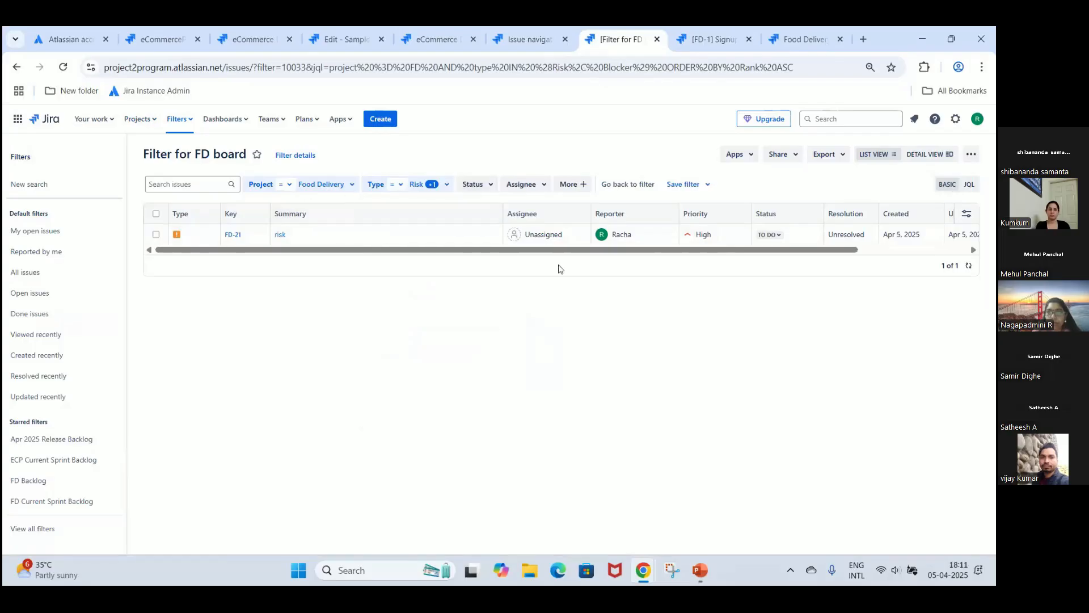
# Save the filtered search as a copy named "FD Risk Register".
pyautogui.click(707, 183)
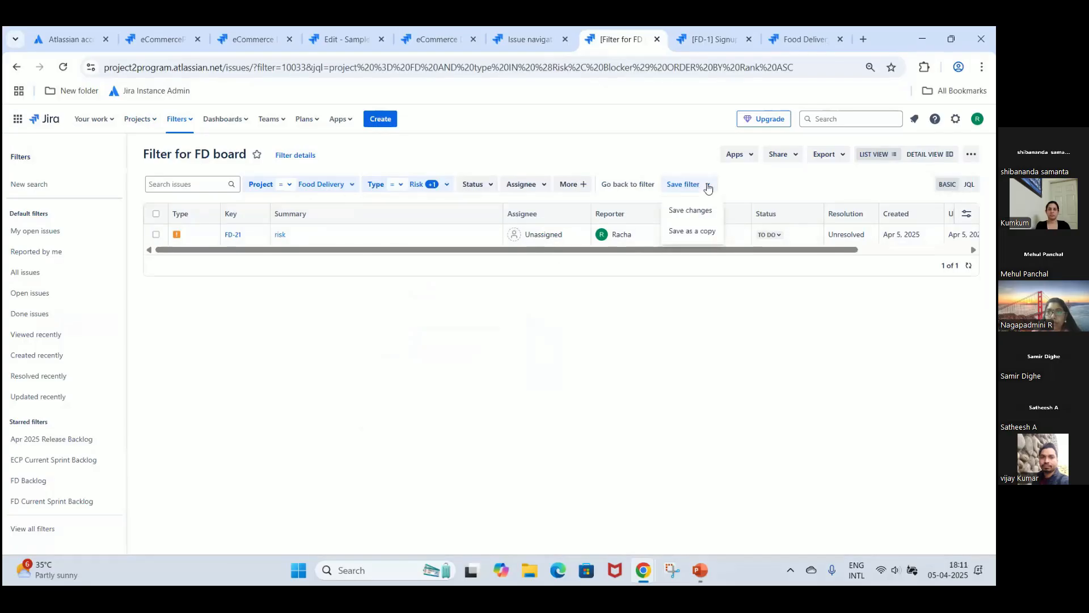
pyautogui.click(709, 233)
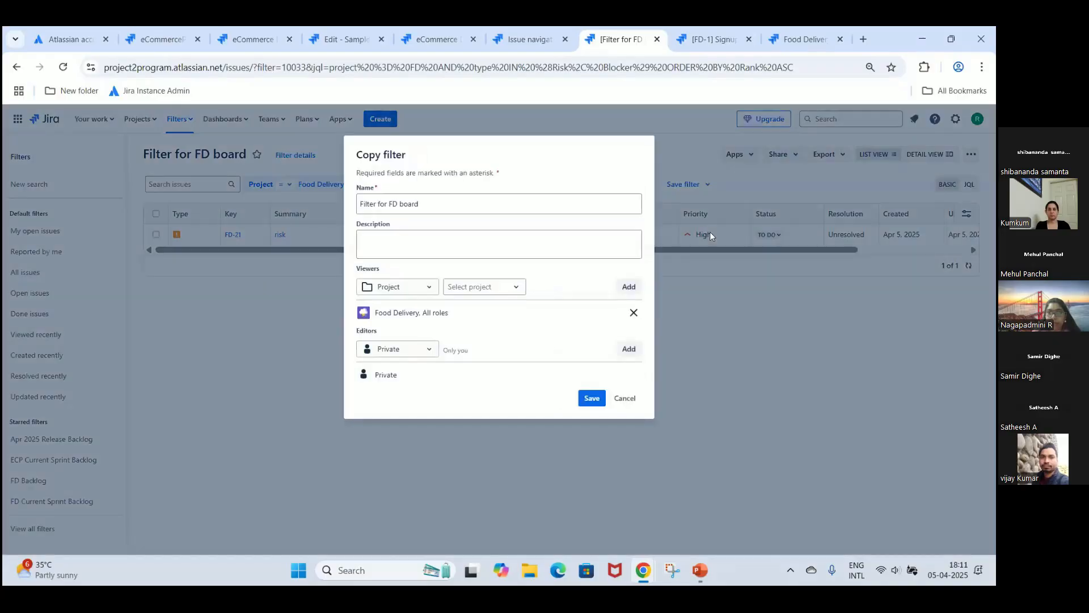
pyautogui.tripleClick(423, 209)
pyautogui.write('F')
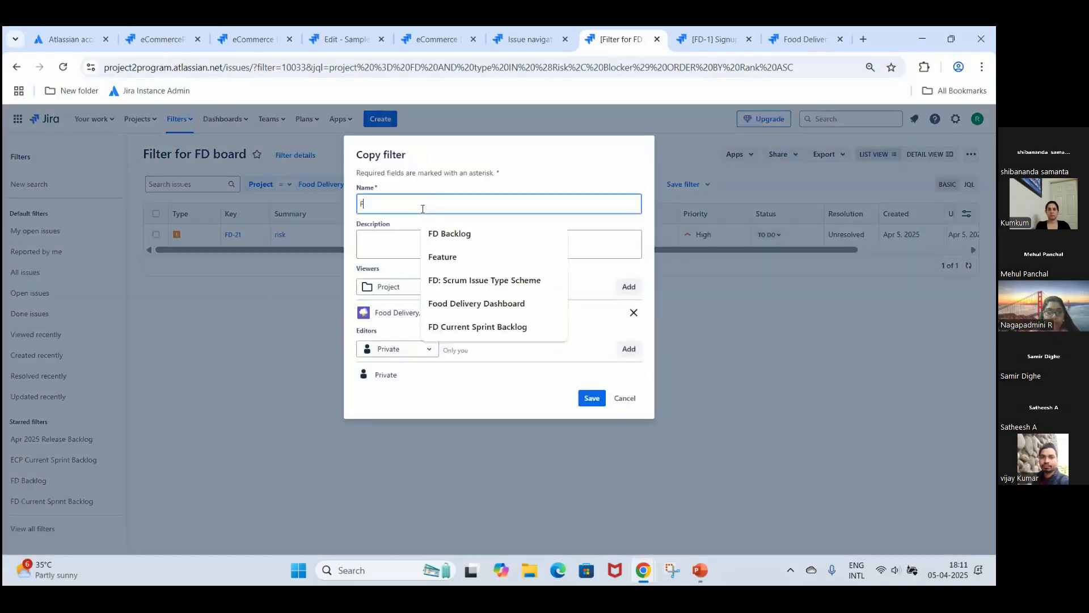
pyautogui.write('D Risk Register')
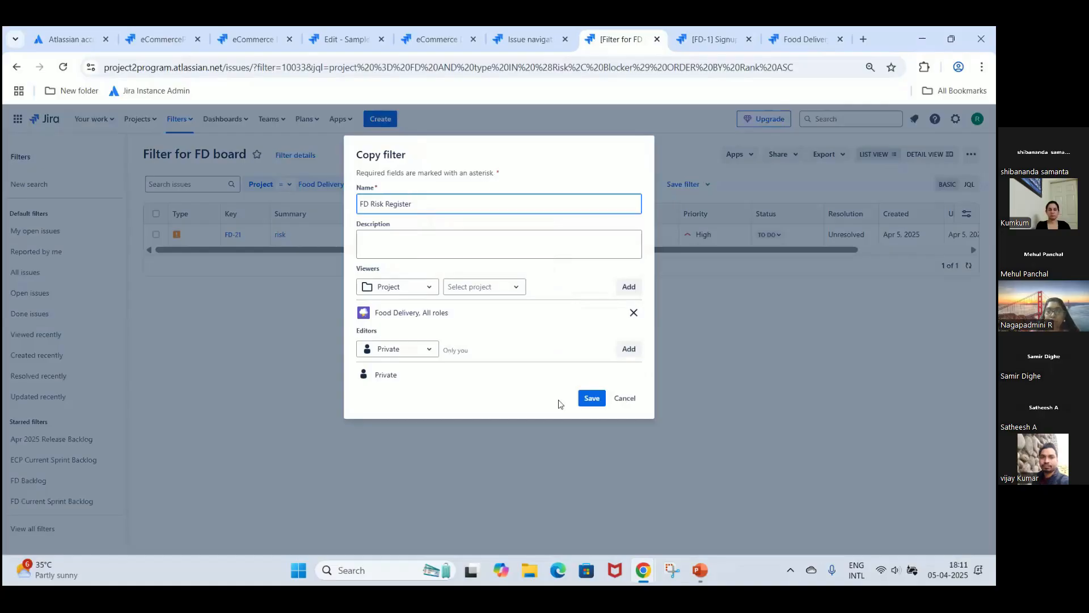
pyautogui.click(592, 400)
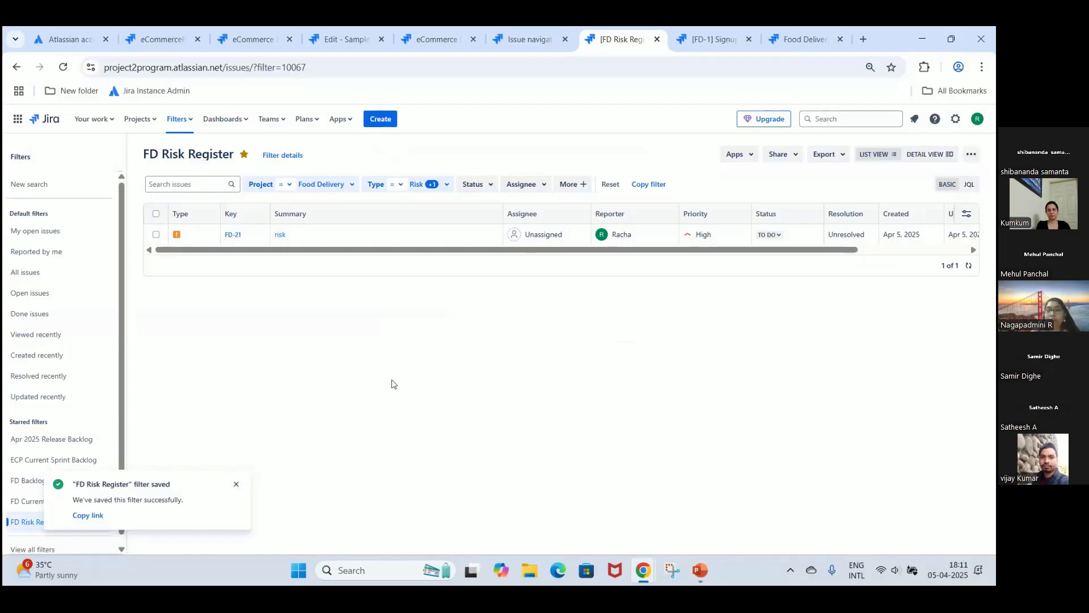
# Close the browser tabs for the FD-1 issue, the Food Delivery dashboard and the unsaved Risk issue search.
pyautogui.click(811, 35)
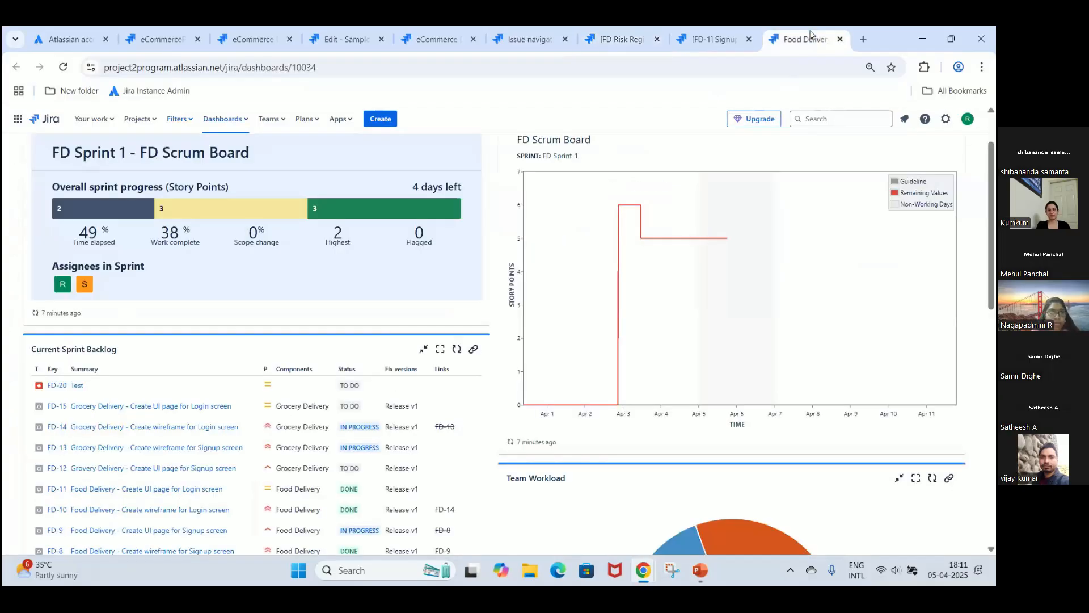
pyautogui.click(704, 35)
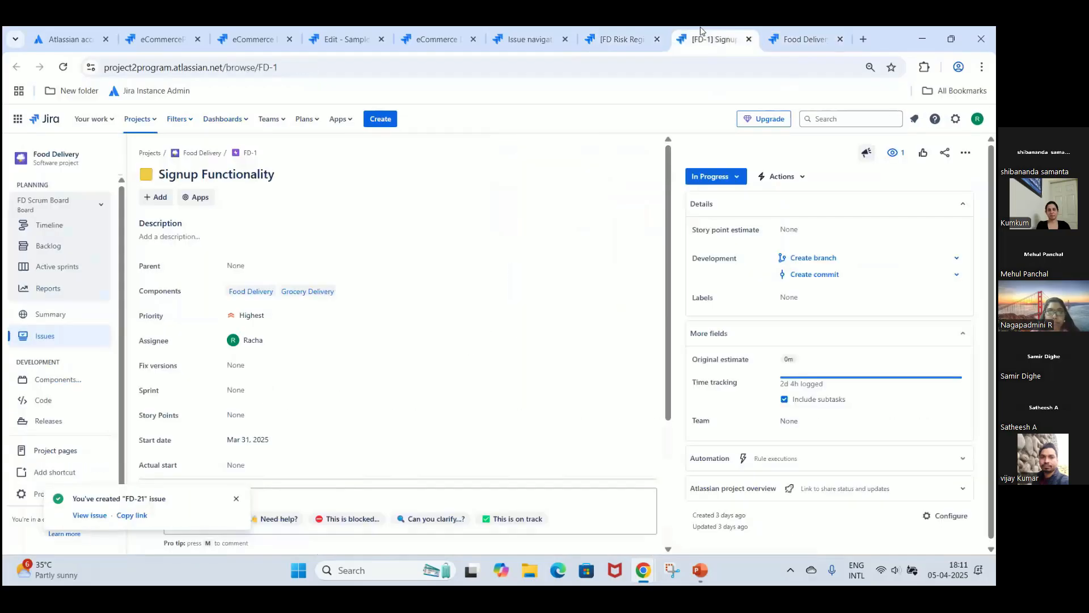
pyautogui.click(749, 39)
pyautogui.click(749, 39)
pyautogui.click(610, 39)
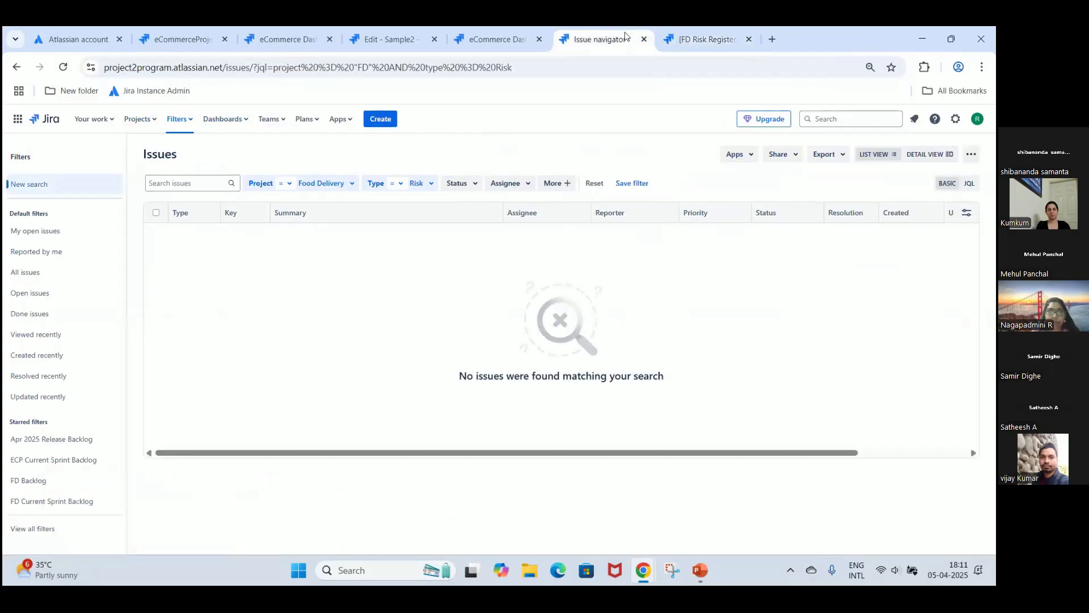
pyautogui.click(644, 39)
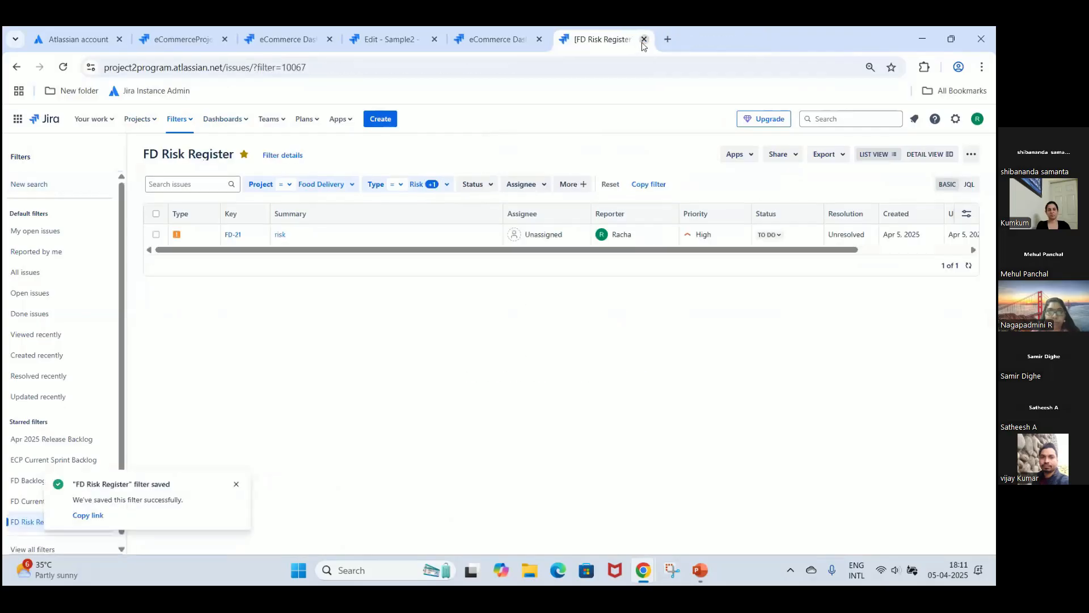
# Search the gadgets for "filter" and add the Filter Results gadget to the Sample2 dashboard.
pyautogui.click(401, 35)
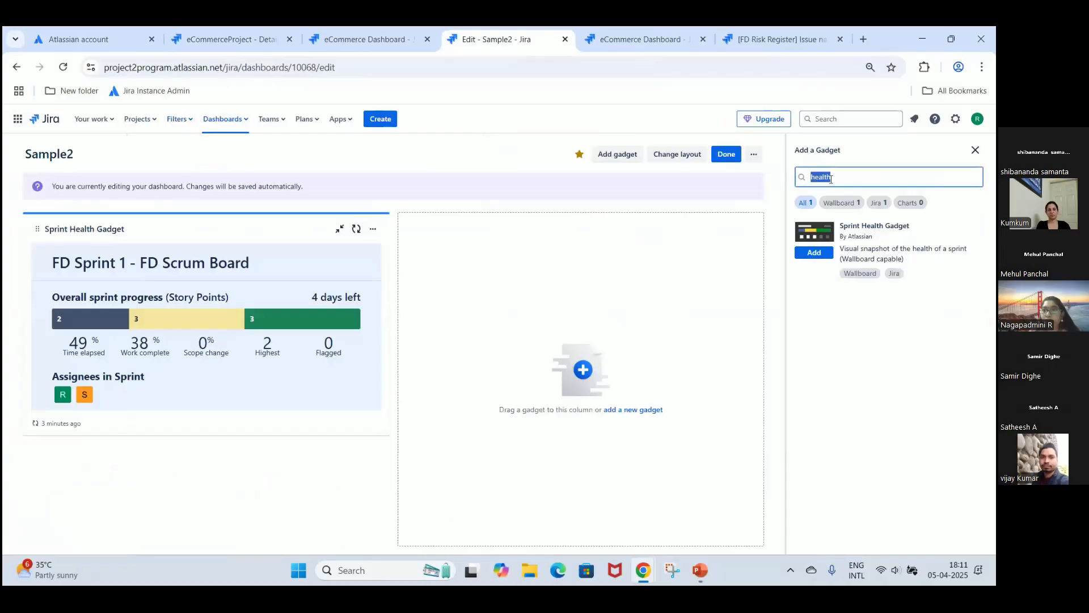
pyautogui.write('filter')
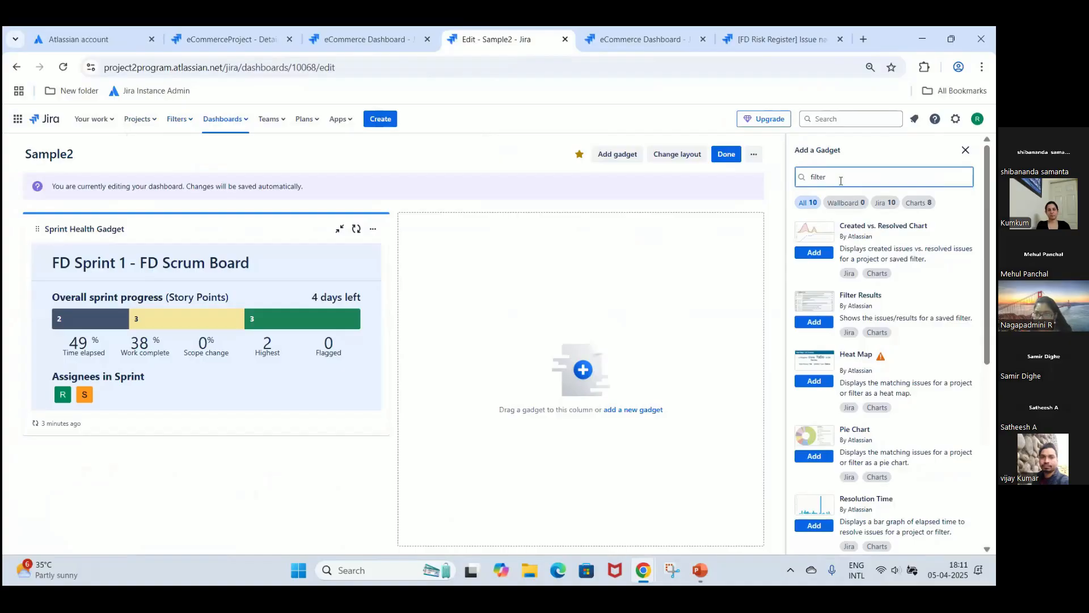
pyautogui.click(824, 322)
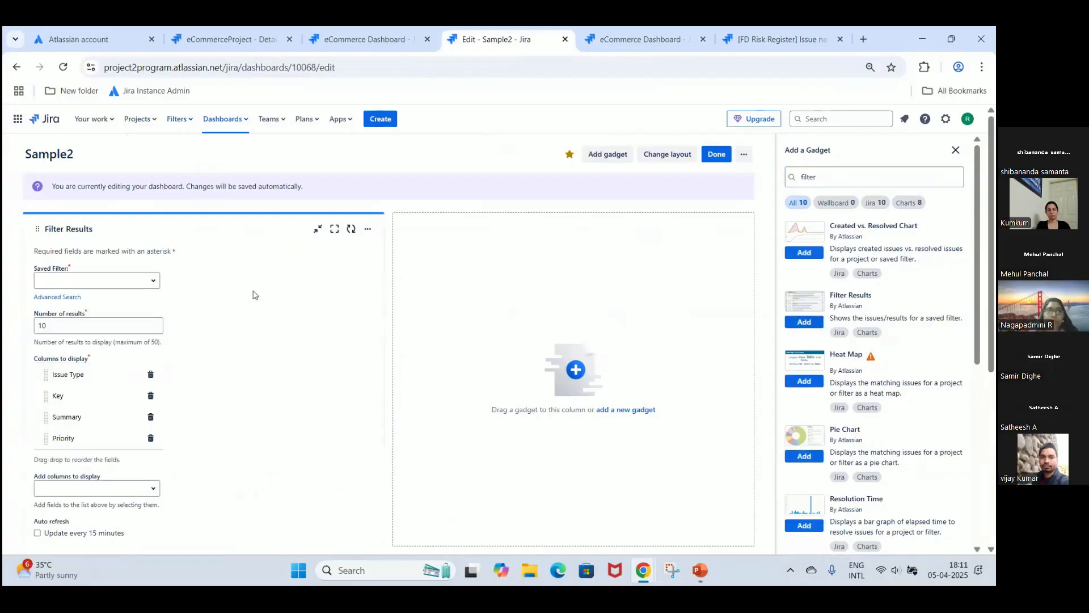
# Set the Filter Results gadget's saved filter to FD Risk Register and its number of results to 50, and dismiss the gadget list.
pyautogui.click(138, 280)
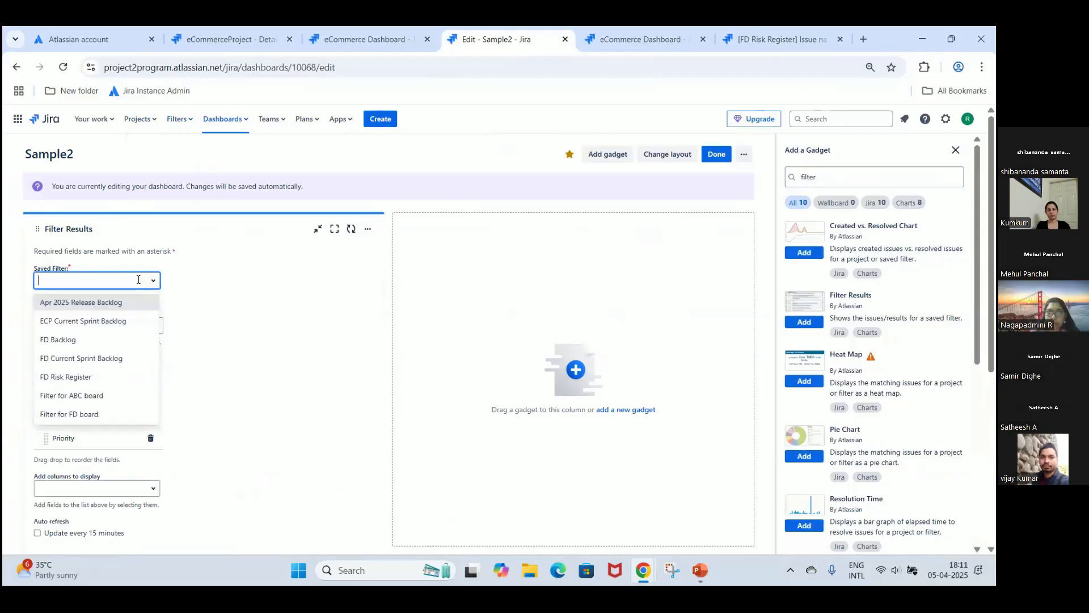
pyautogui.click(94, 383)
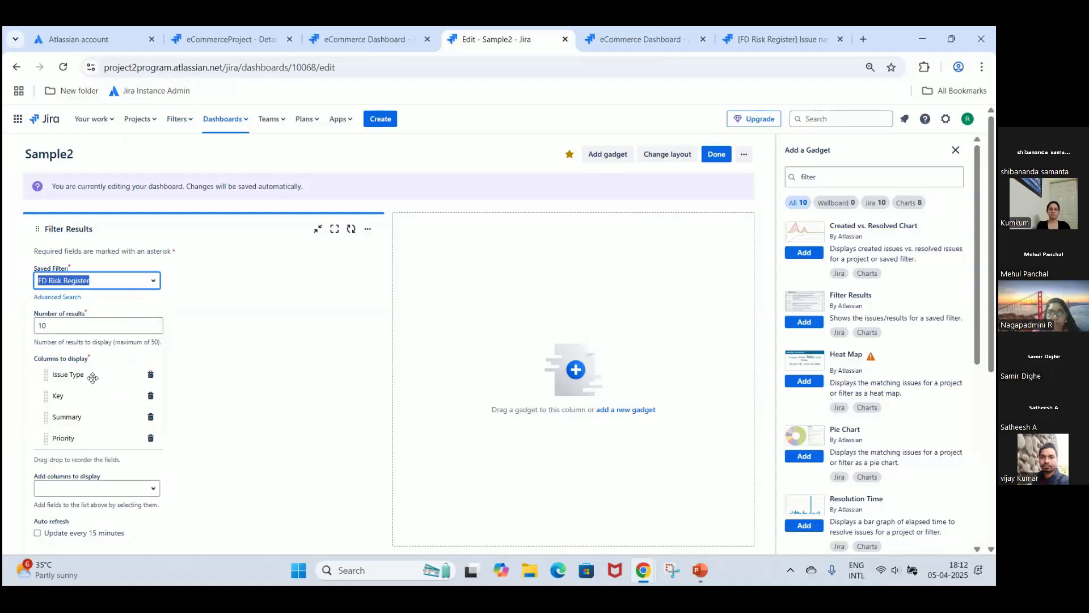
pyautogui.doubleClick(120, 327)
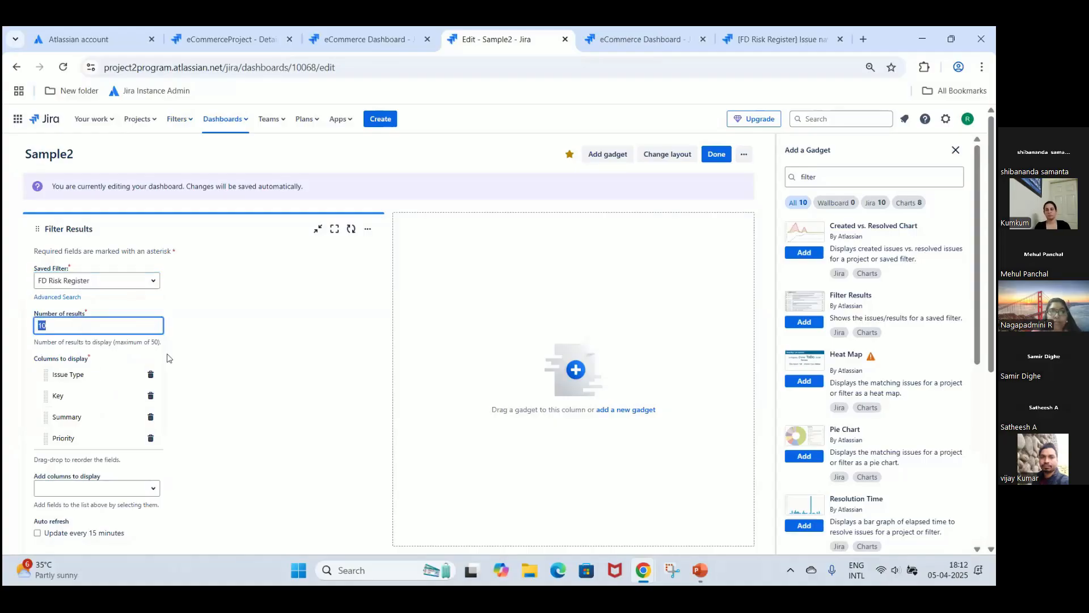
pyautogui.write('50')
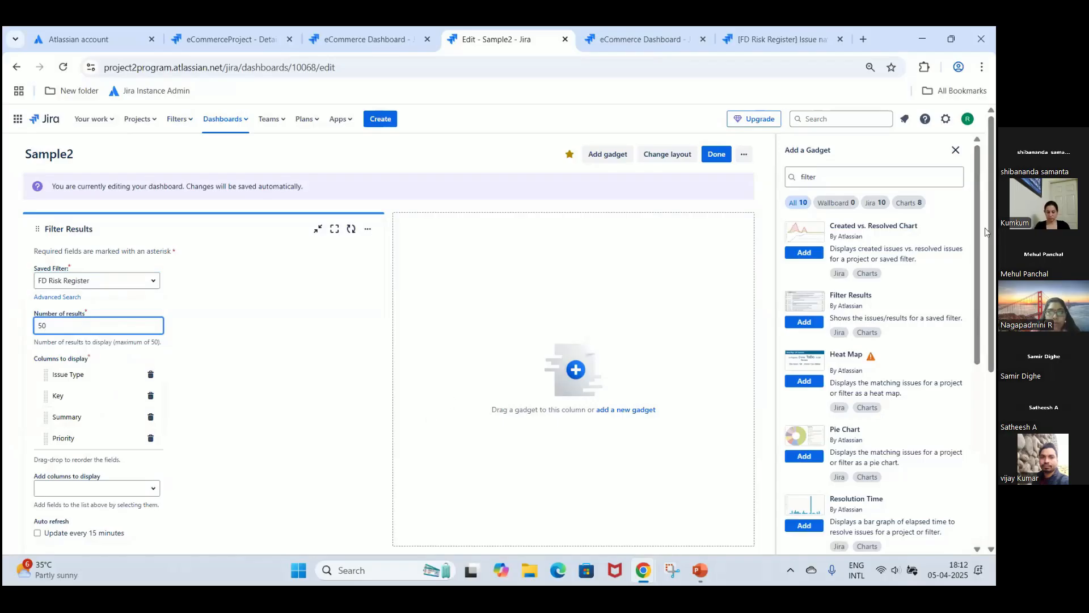
pyautogui.click(956, 149)
# Add the Parent column to the Filter Results gadget and save its configuration.
pyautogui.scroll(-3, 994, 206)
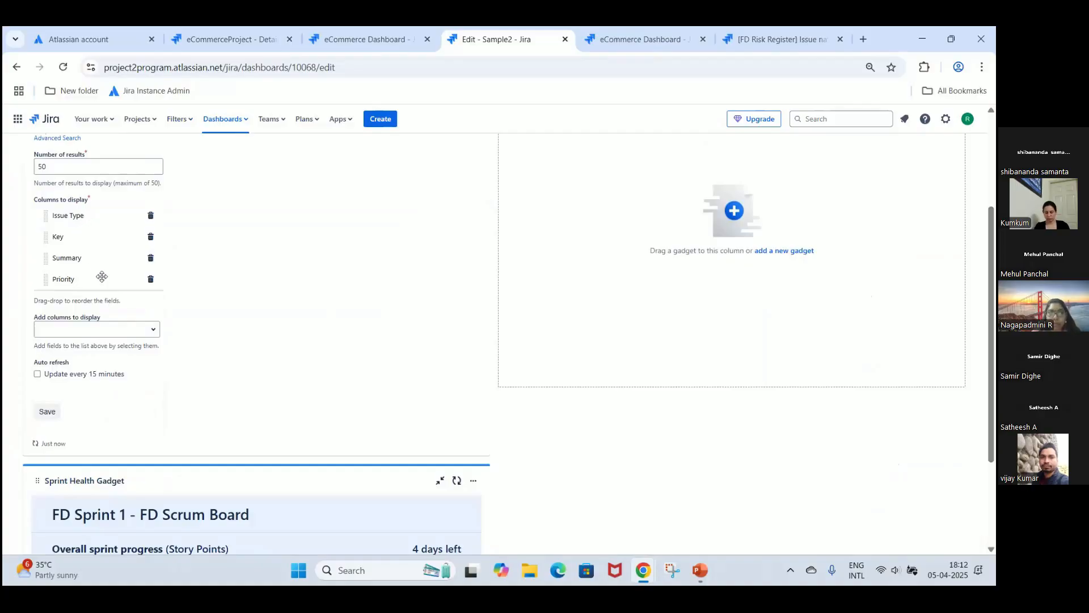
pyautogui.click(111, 327)
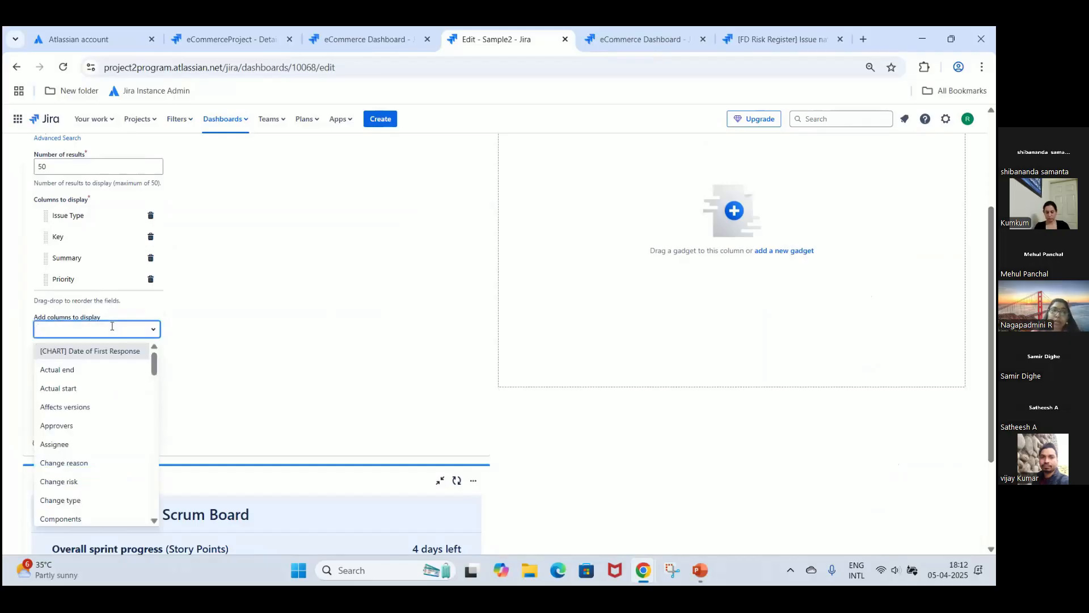
pyautogui.write('par')
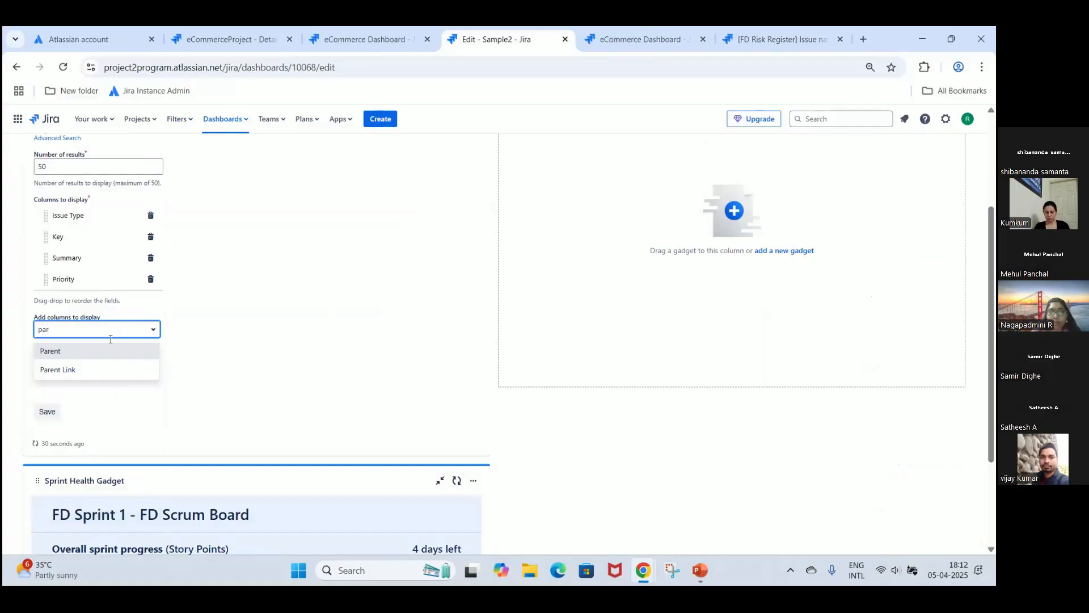
pyautogui.click(114, 353)
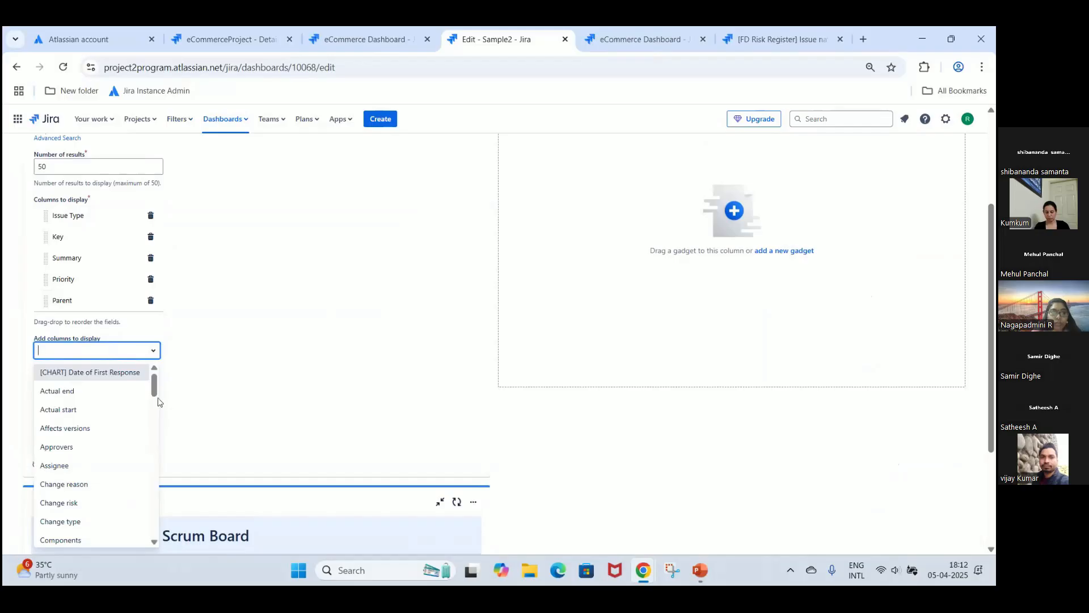
pyautogui.moveTo(157, 396); pyautogui.dragTo(150, 480)
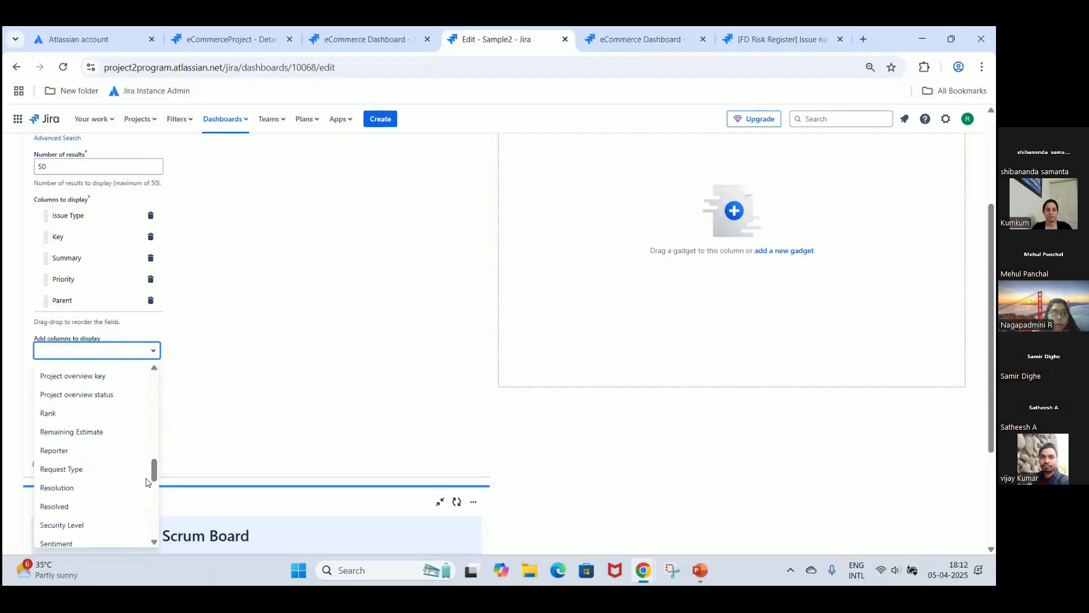
pyautogui.click(251, 390)
pyautogui.click(55, 435)
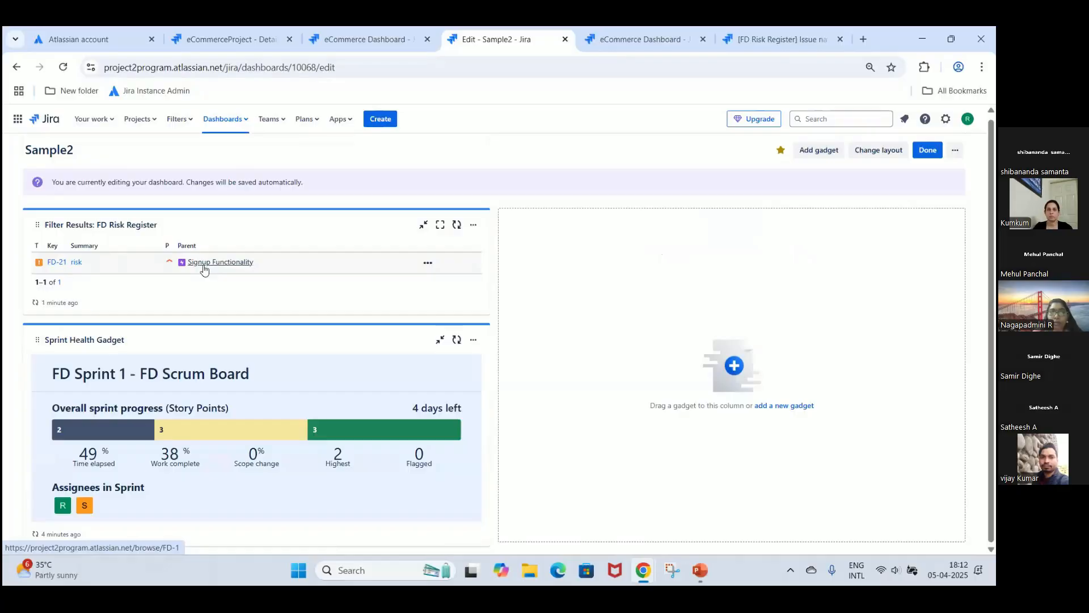
# Finish editing the Sample2 dashboard after checking the FD Risk Register filter, and look at the dashboard's rename or share option.
pyautogui.click(757, 35)
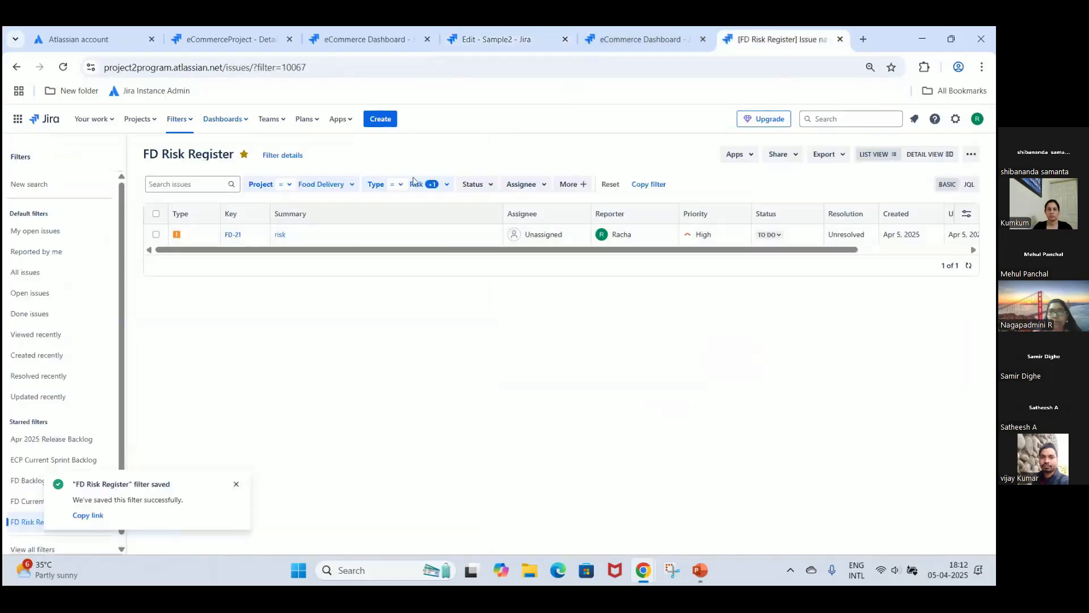
pyautogui.click(494, 39)
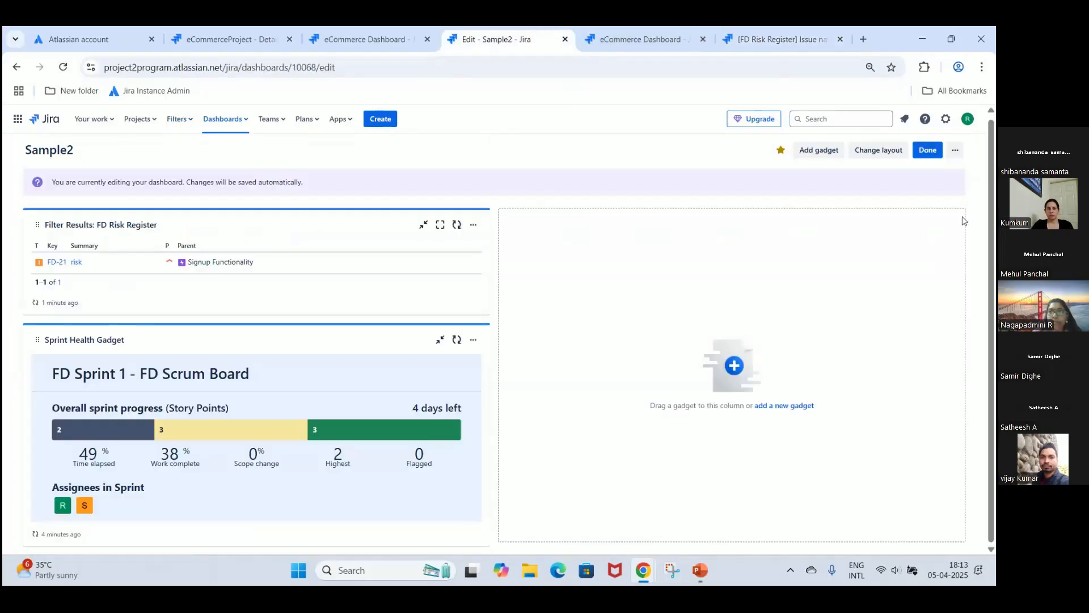
pyautogui.click(932, 155)
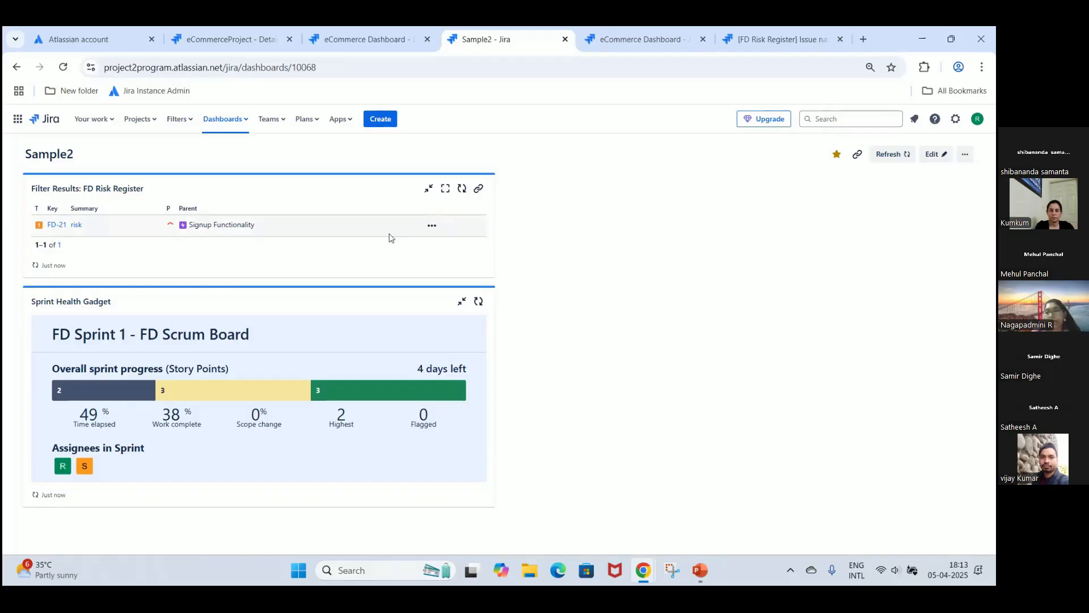
pyautogui.click(965, 154)
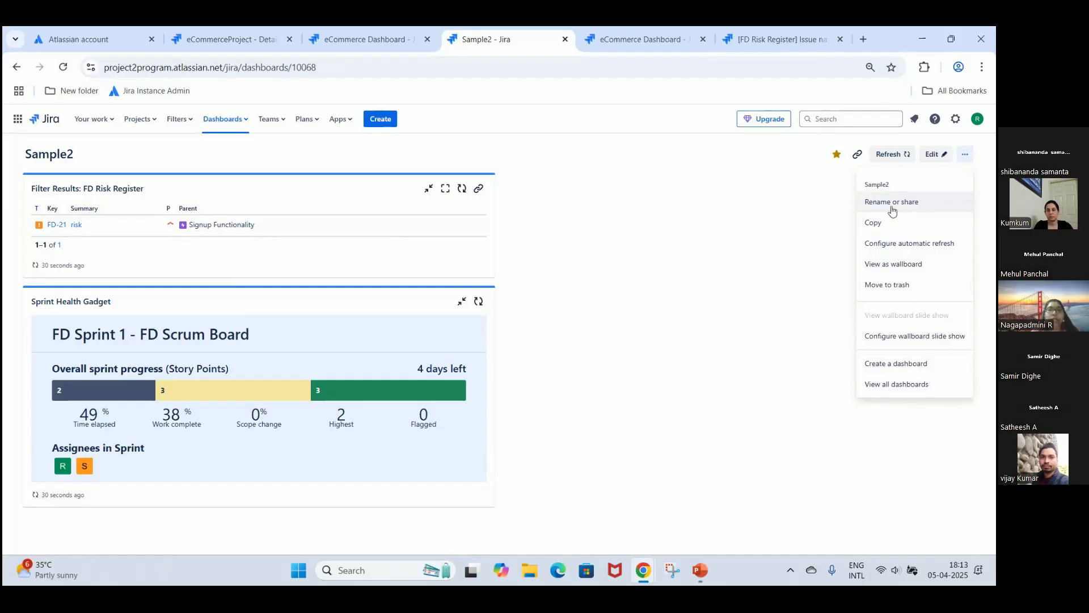
pyautogui.click(645, 313)
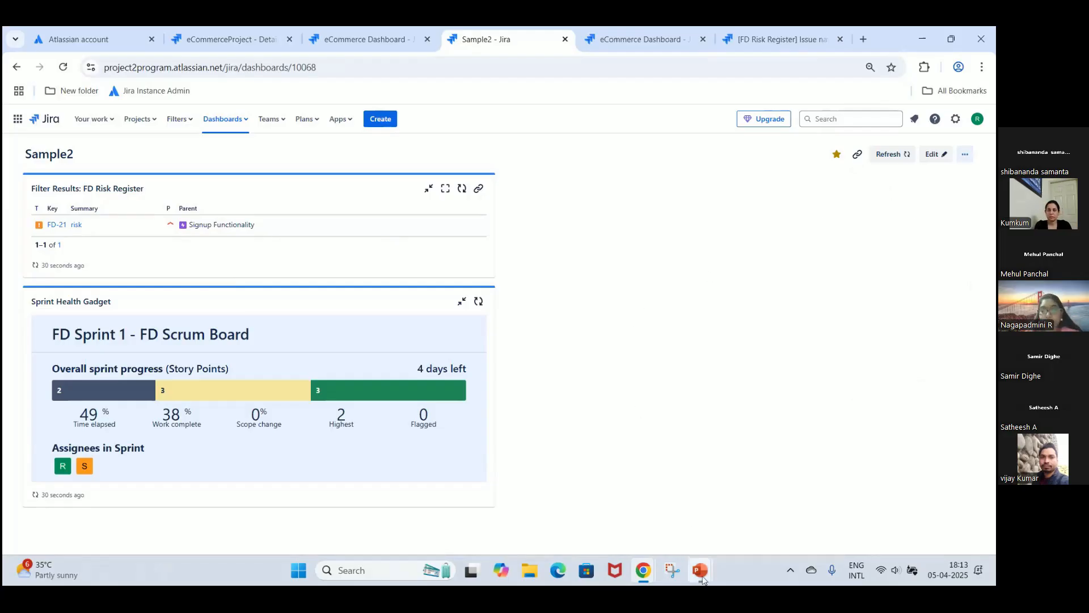
# Switch to the PowerPoint slide show, advance to the closing contact slide, and end the show.
pyautogui.moveTo(703, 580)
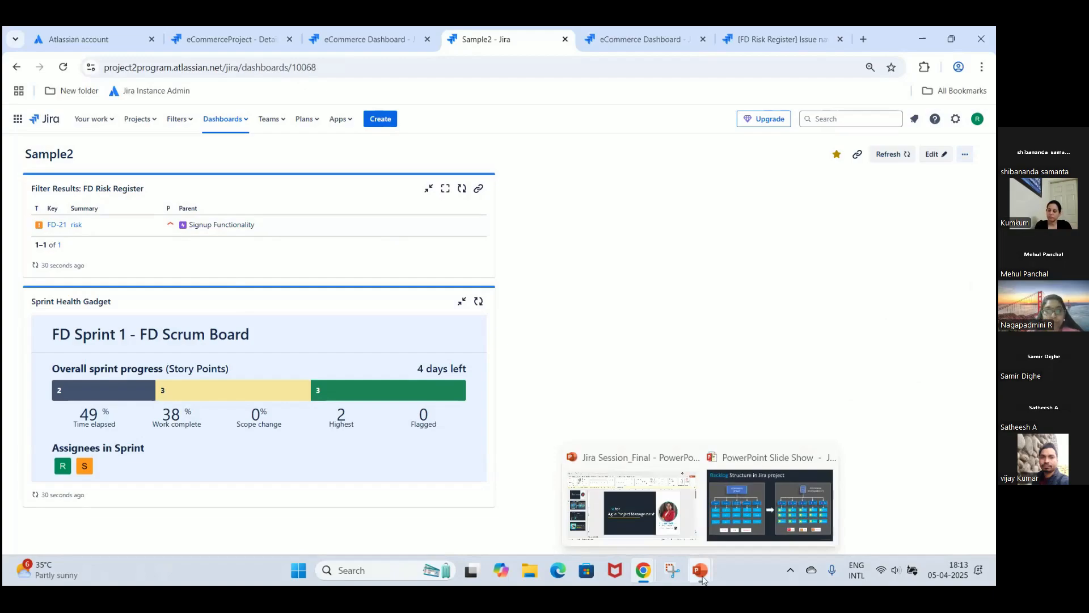
pyautogui.click(770, 518)
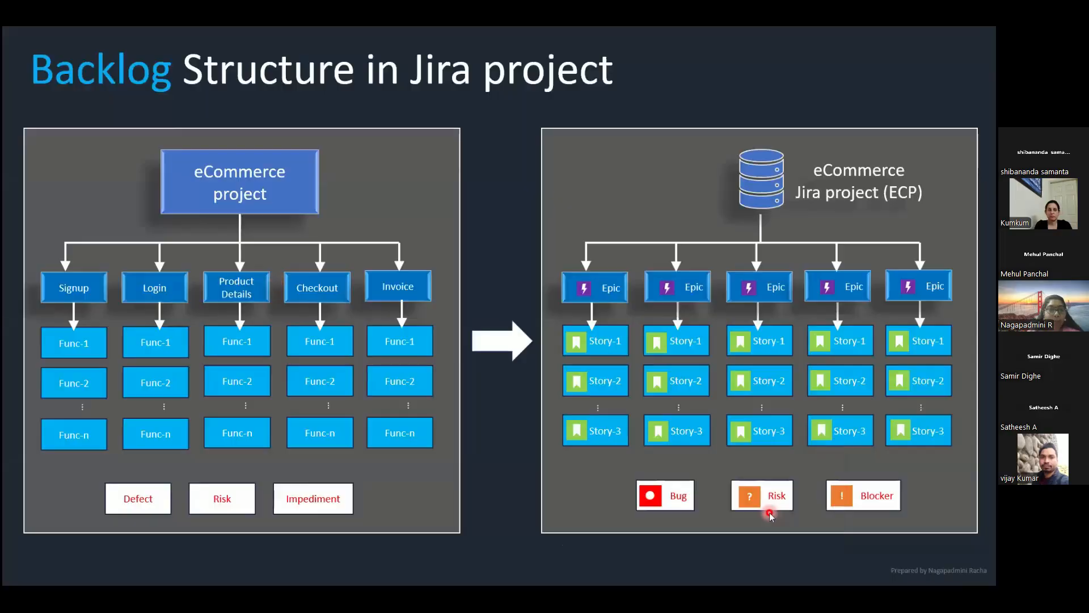
pyautogui.press('Right')
pyautogui.press('Right')
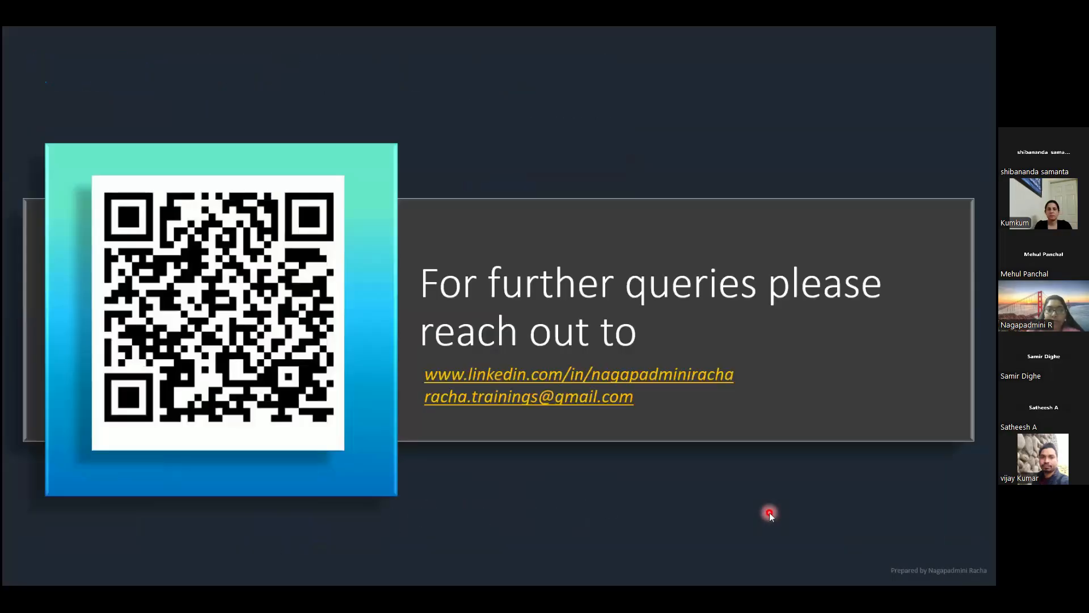
pyautogui.press('Escape')
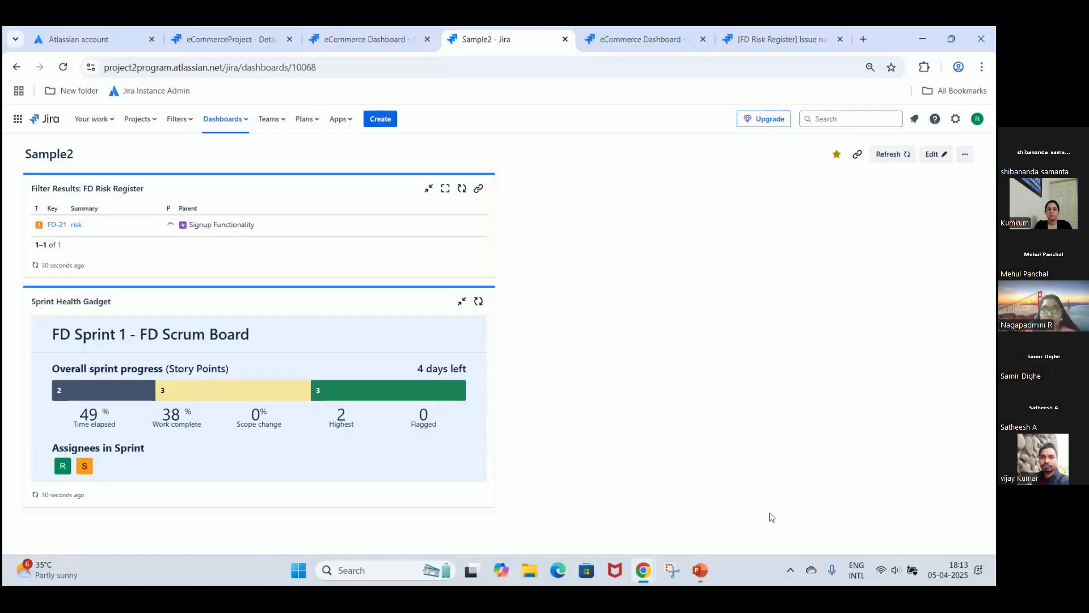
# View the Zoom meeting window with its chat and return to the Sample2 dashboard in Jira.
pyautogui.hotkey('alt', 'Tab')
pyautogui.hotkey('alt', 'Tab')
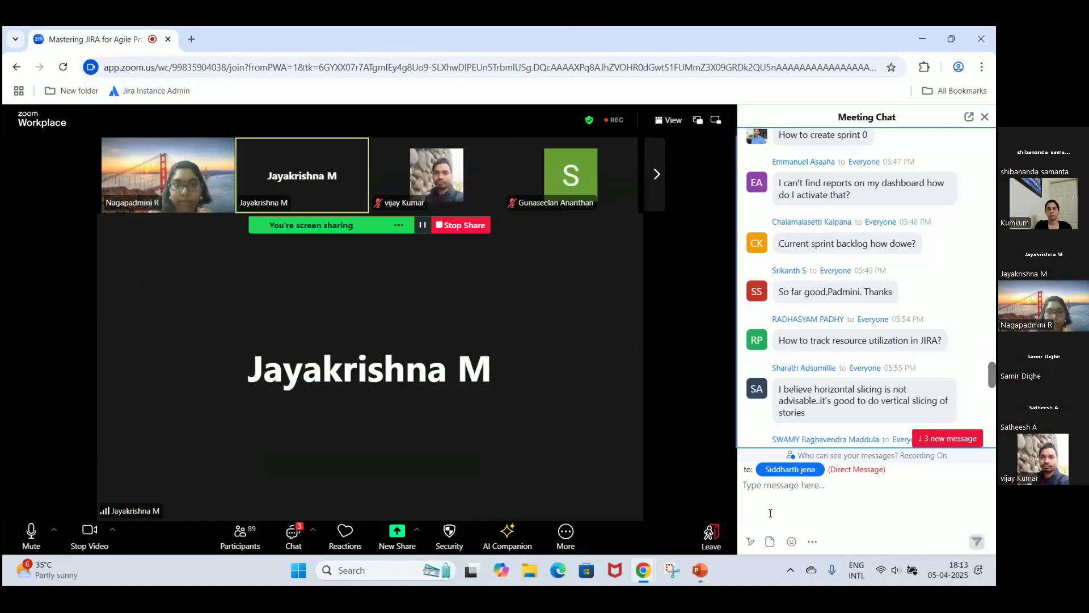
pyautogui.moveTo(637, 574)
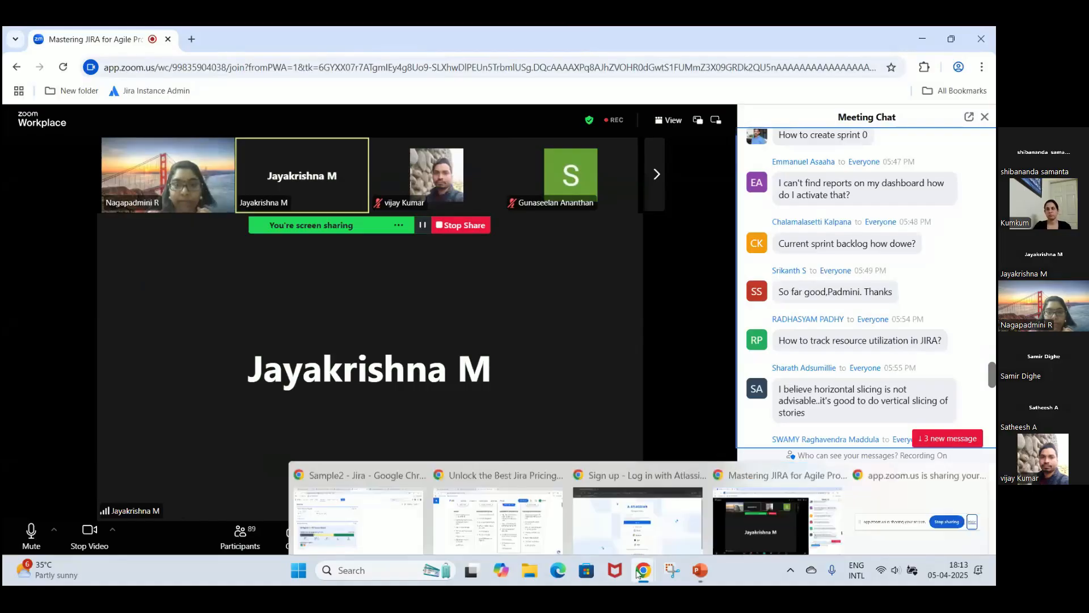
pyautogui.click(398, 517)
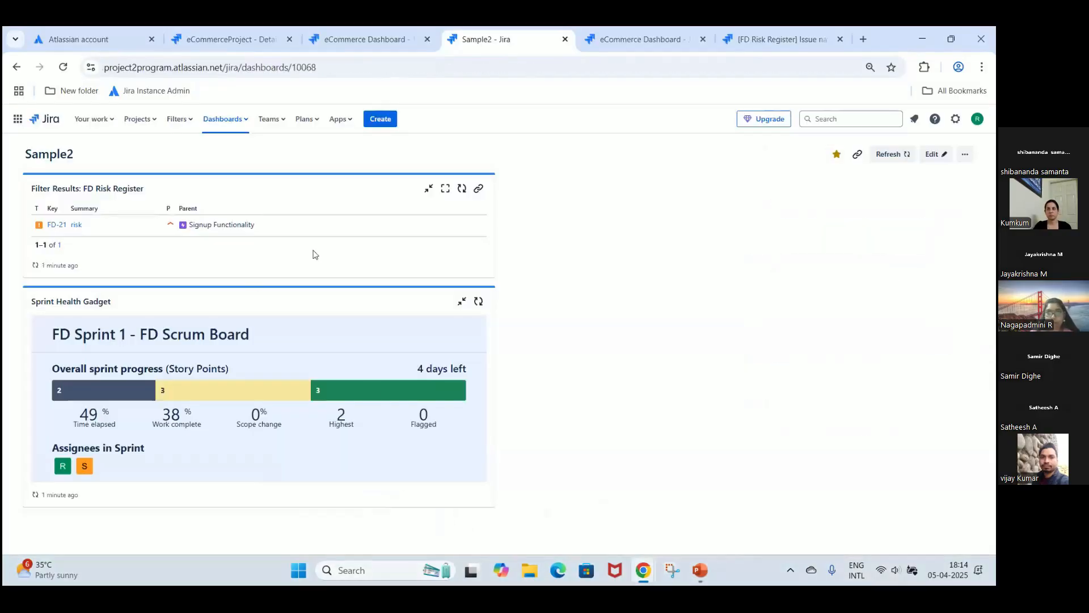
# Open the FD-21 risk issue from the dashboard and set its status to In Progress.
pyautogui.click(61, 226)
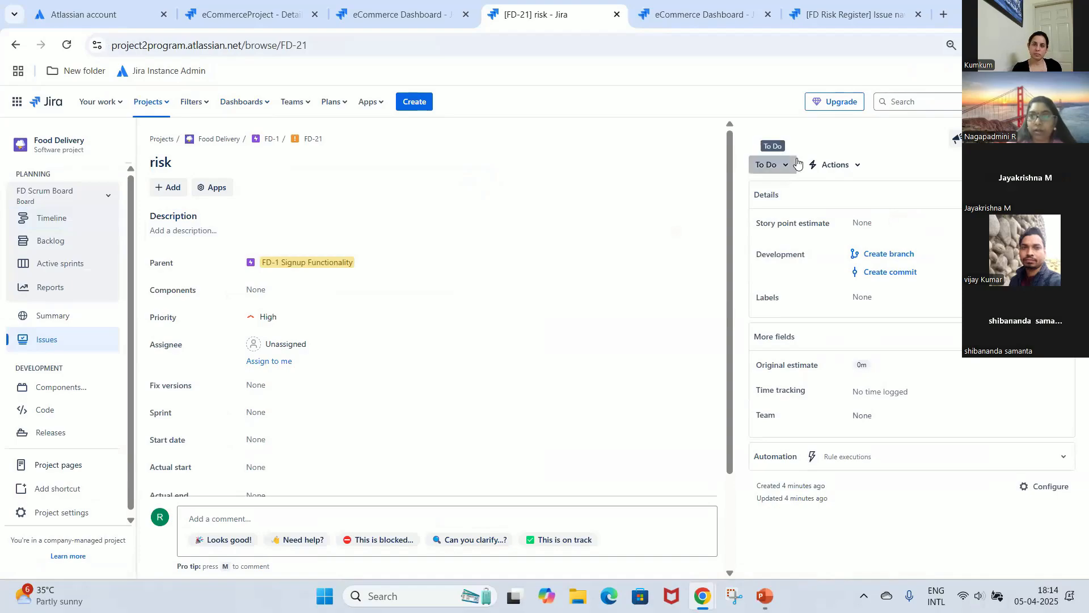
pyautogui.click(770, 165)
pyautogui.click(801, 207)
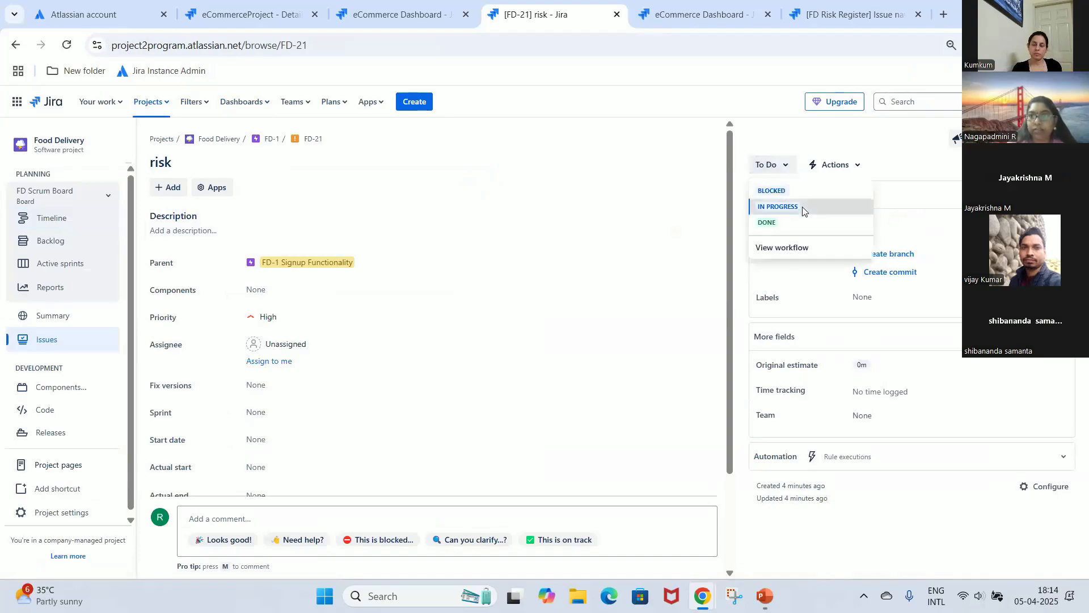
# Return to editing the Sample2 dashboard and add the Status and Assignee columns to the FD Risk Register filter results gadget.
pyautogui.click(10, 49)
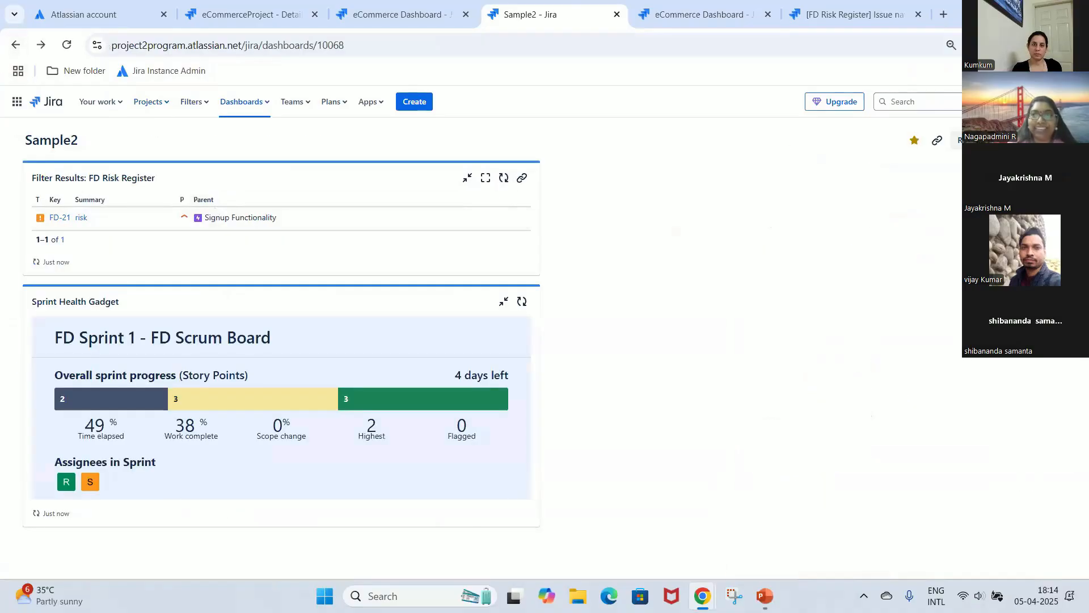
pyautogui.click(687, 144)
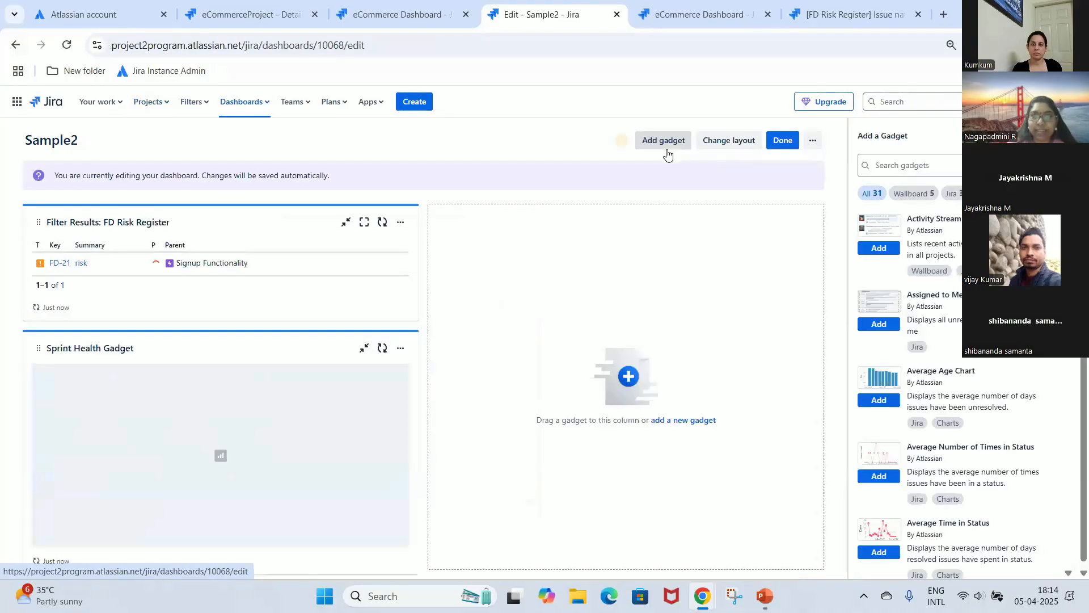
pyautogui.click(402, 222)
pyautogui.click(287, 296)
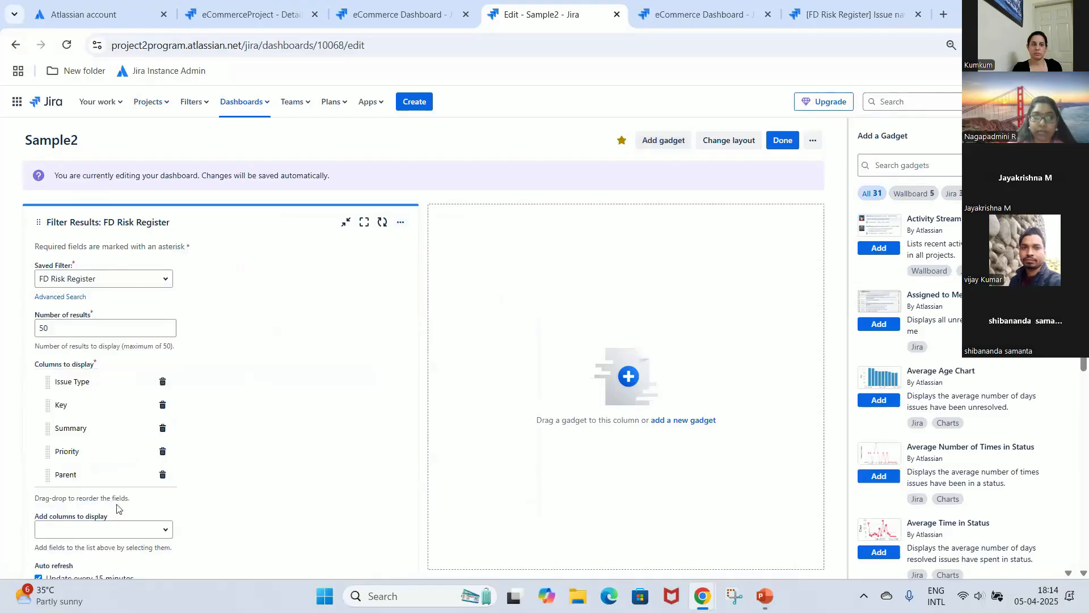
pyautogui.click(119, 530)
pyautogui.write('status')
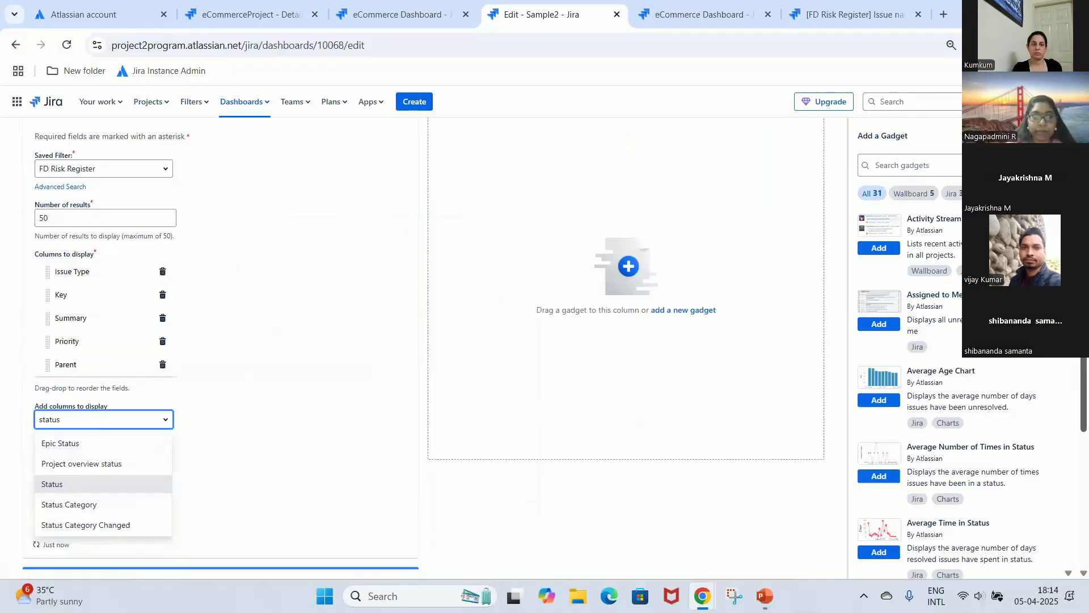
pyautogui.click(134, 430)
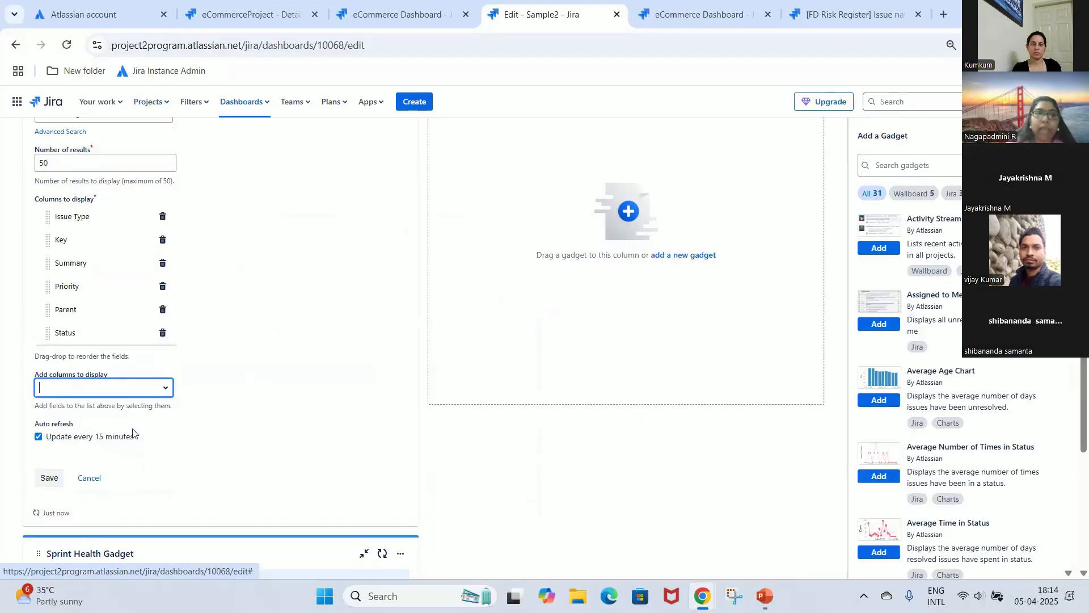
pyautogui.write('ass')
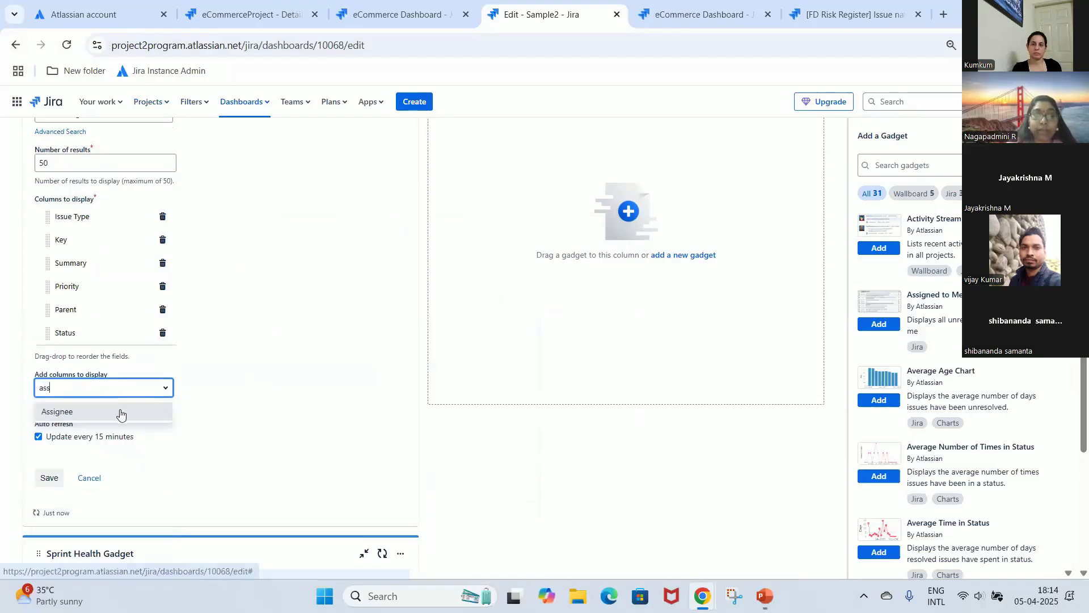
pyautogui.click(120, 413)
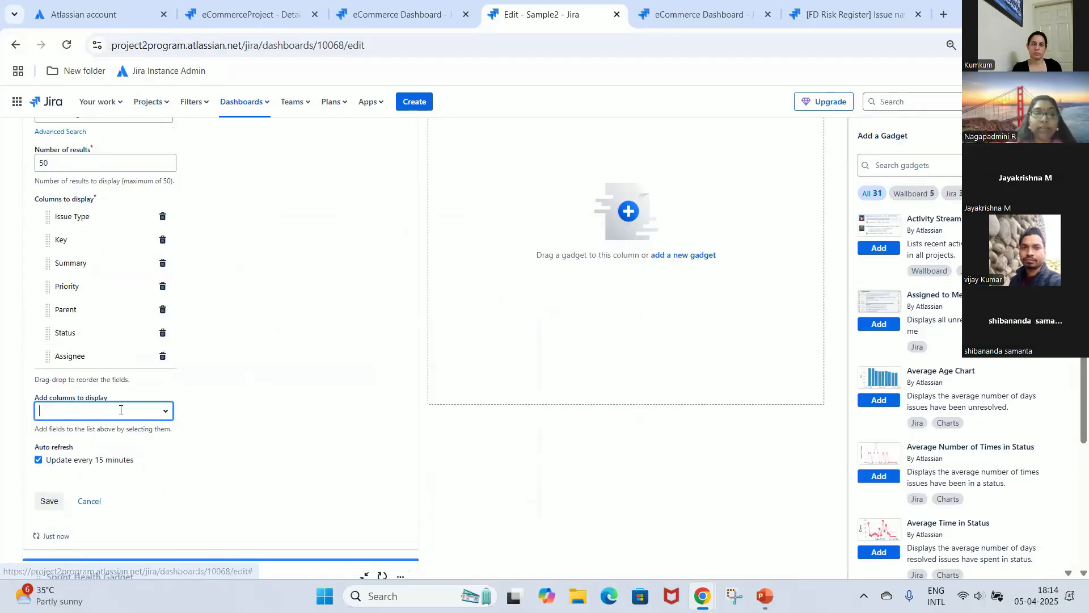
pyautogui.click(50, 502)
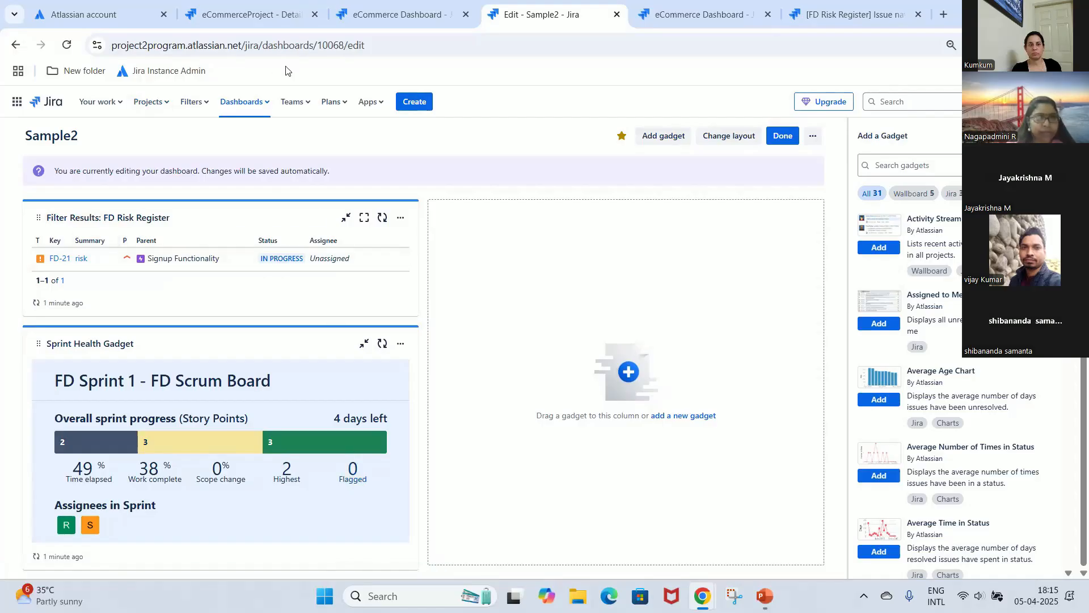
# Open the FD Sprint 1 board of Food Delivery and add a flag without a comment to issue FD-14.
pyautogui.click(842, 8)
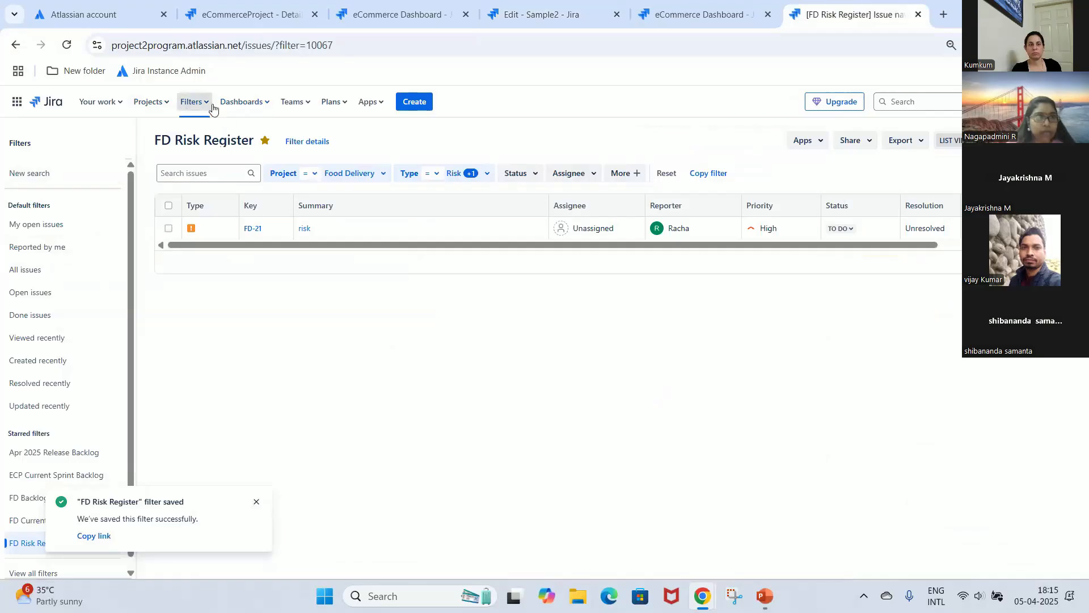
pyautogui.click(153, 105)
pyautogui.click(182, 154)
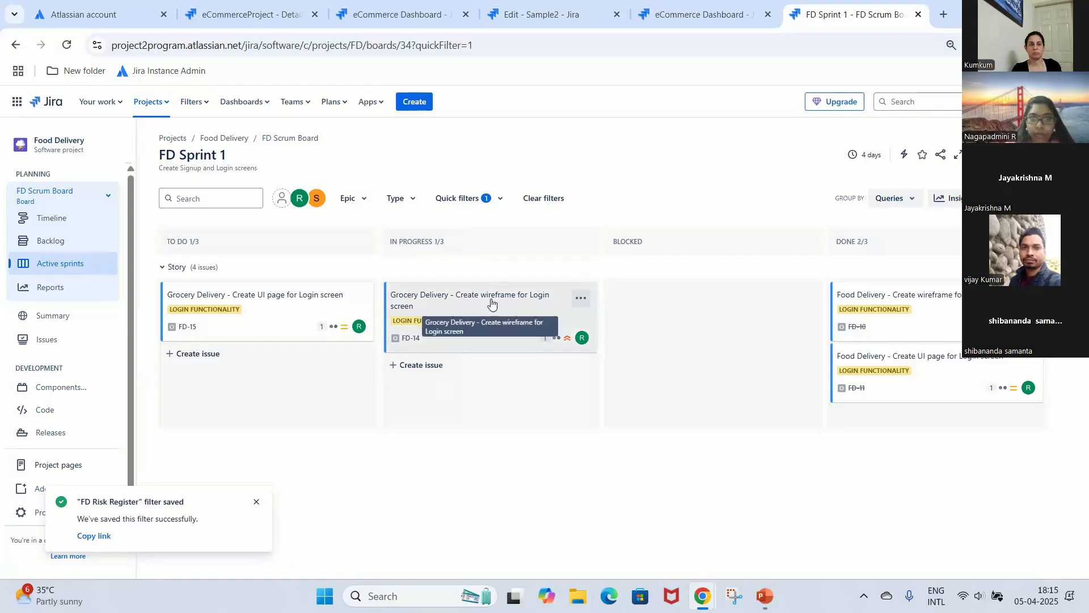
pyautogui.click(580, 298)
pyautogui.moveTo(559, 333)
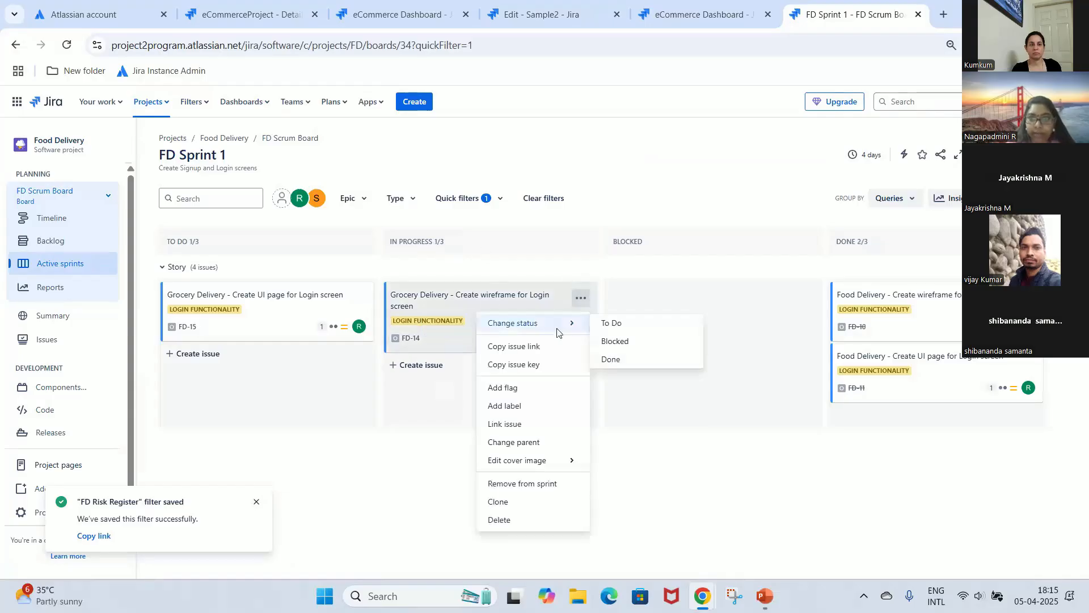
pyautogui.click(560, 393)
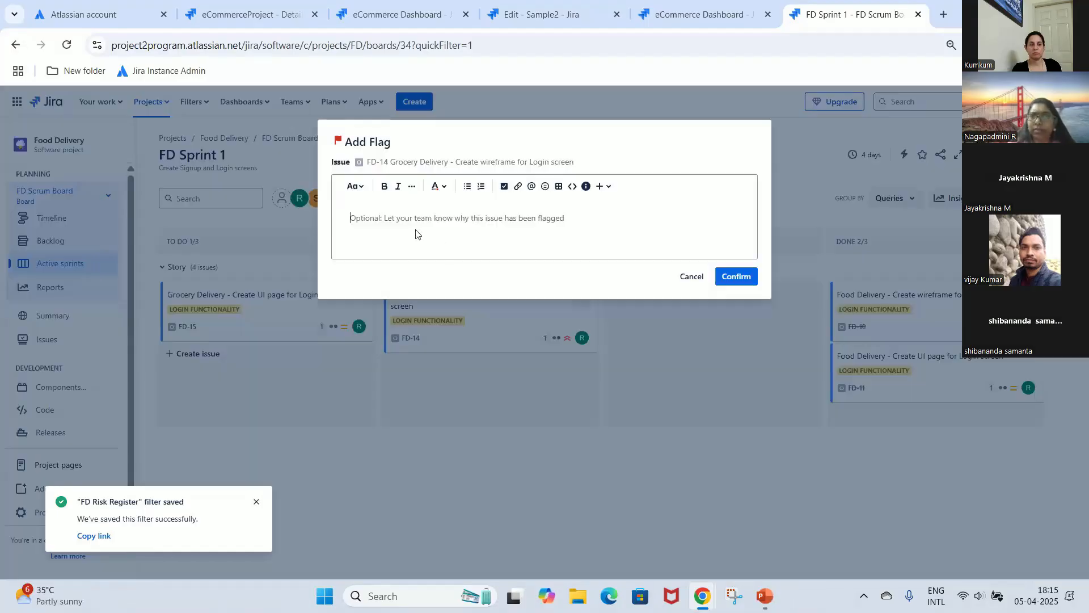
pyautogui.click(747, 278)
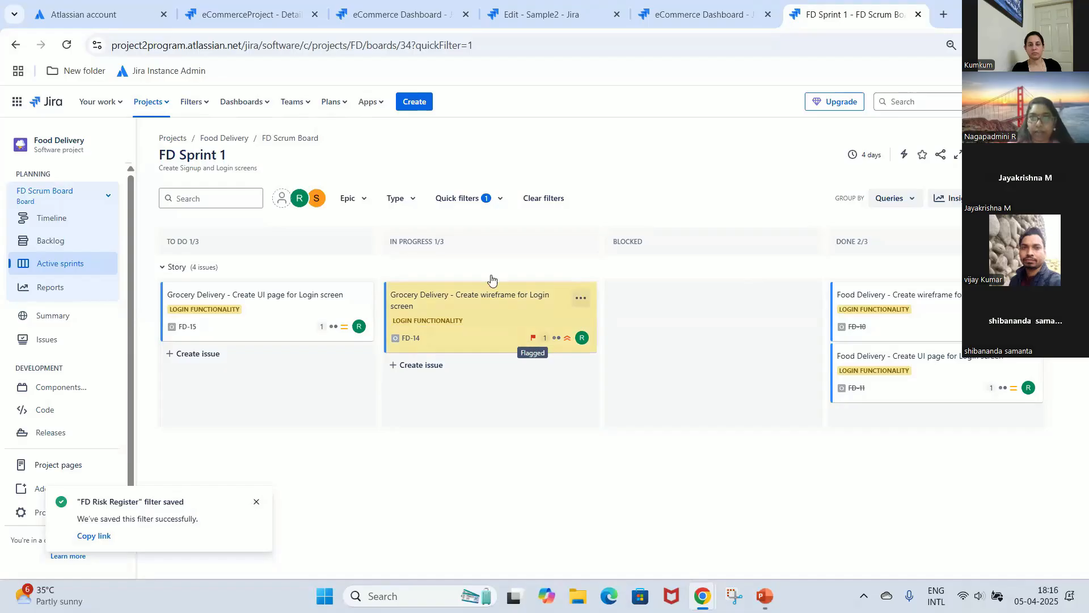
# Finish editing Sample2, open the flagged issues from the Sprint Health gadget, and compare them with the sprint board.
pyautogui.click(587, 6)
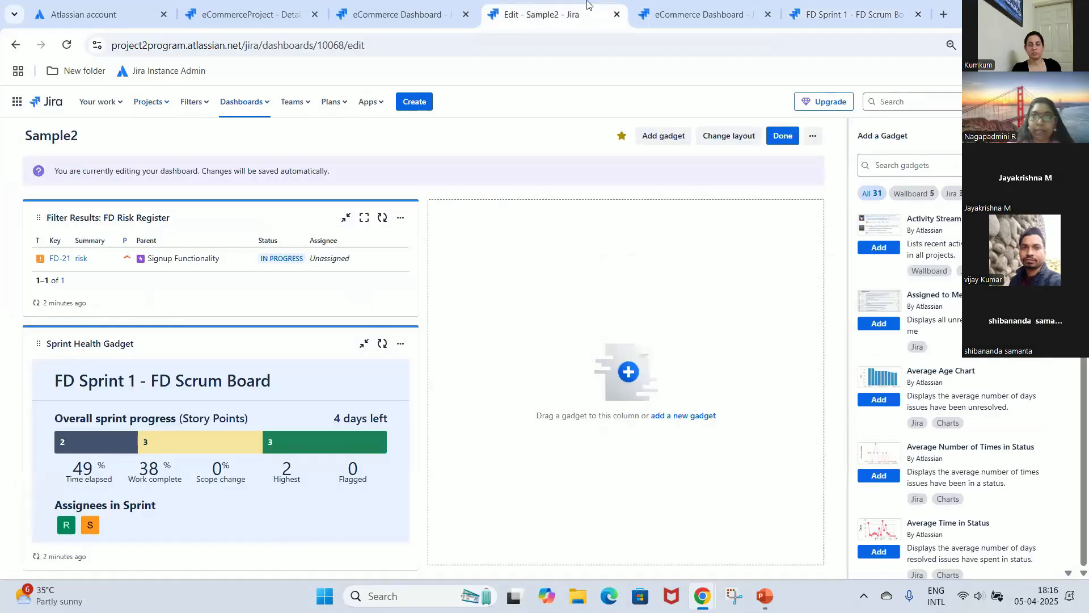
pyautogui.click(782, 136)
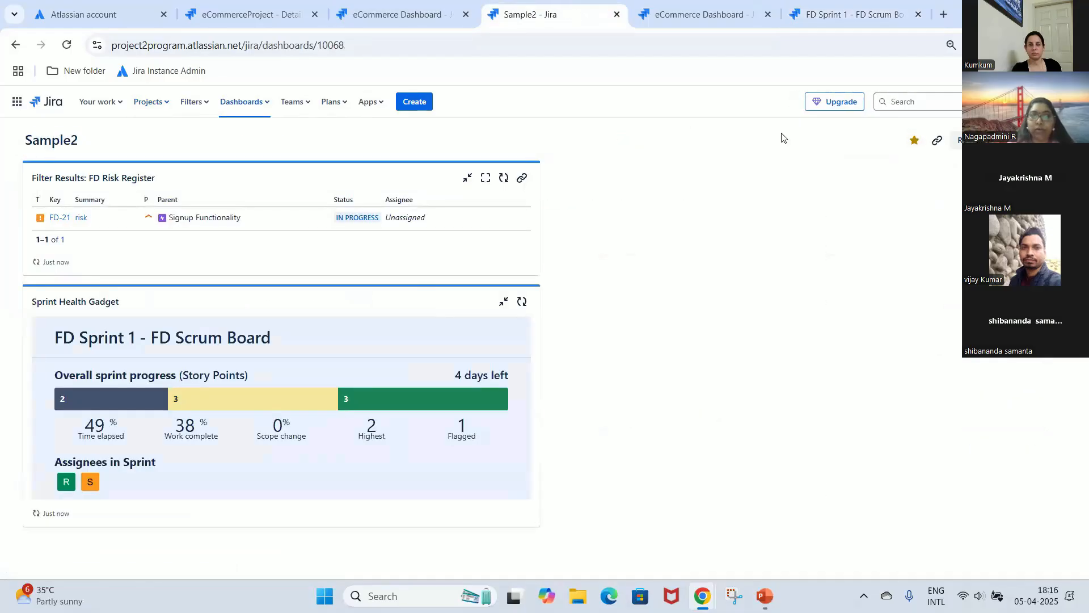
pyautogui.click(461, 442)
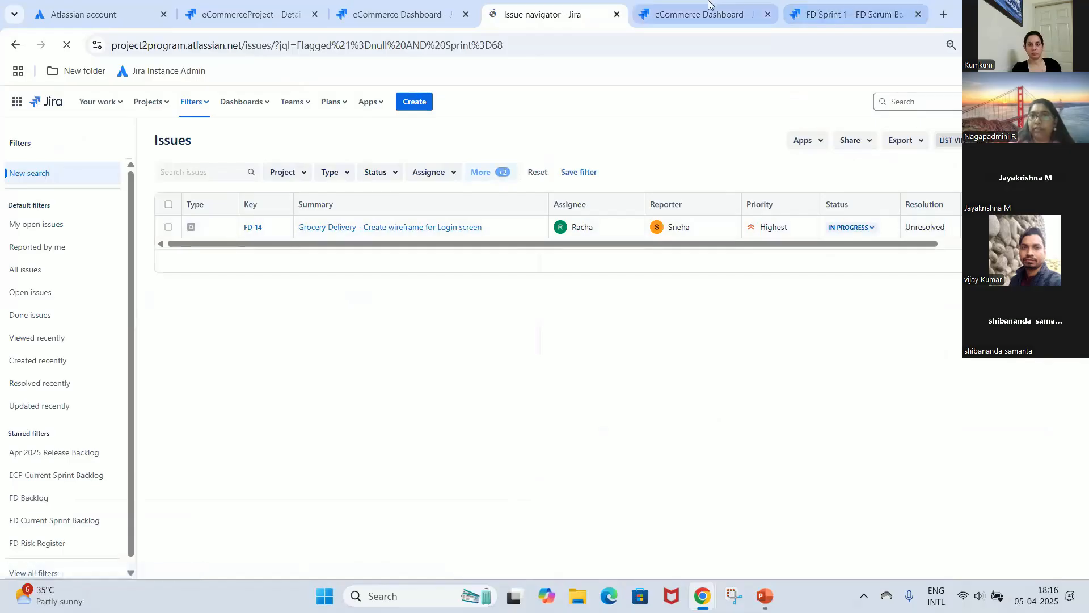
pyautogui.click(806, 15)
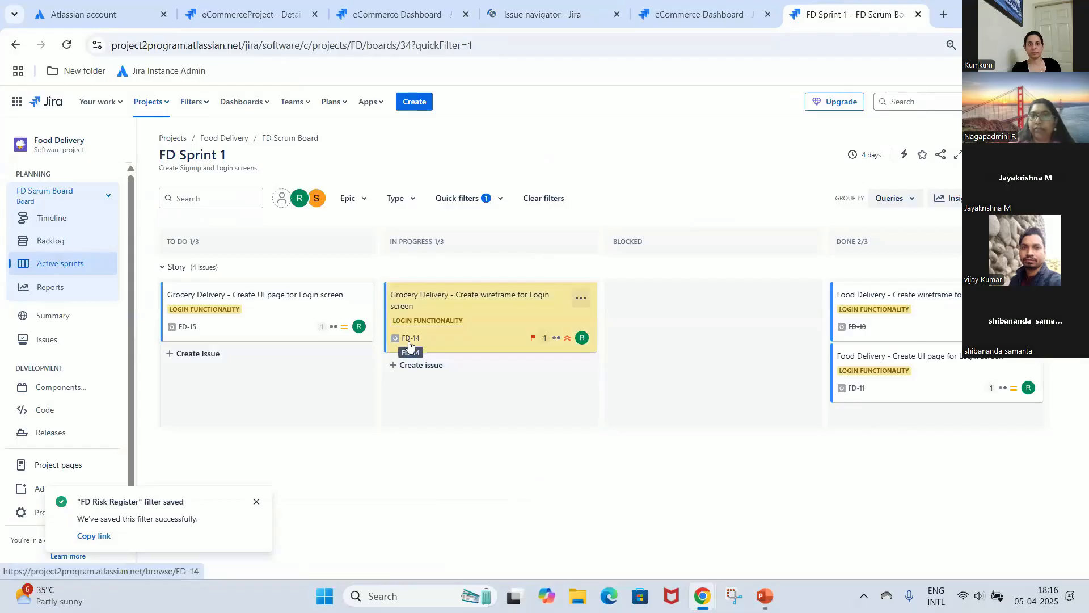
pyautogui.click(548, 5)
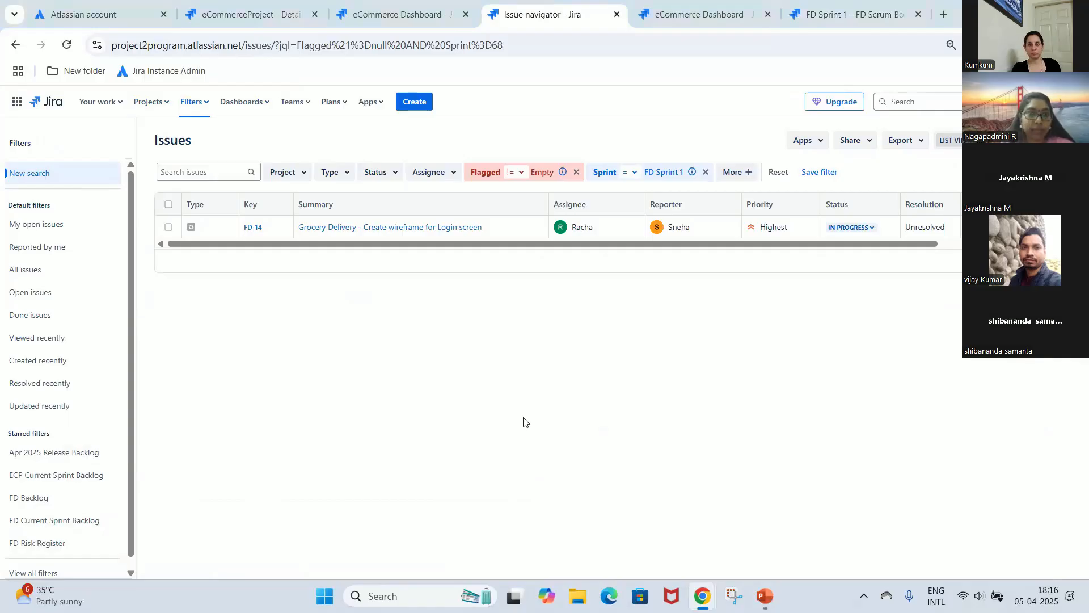
# Switch to the Zoom meeting window, read through the chat messages, and return to the flagged issues list in Jira.
pyautogui.hotkey('alt', 'Tab')
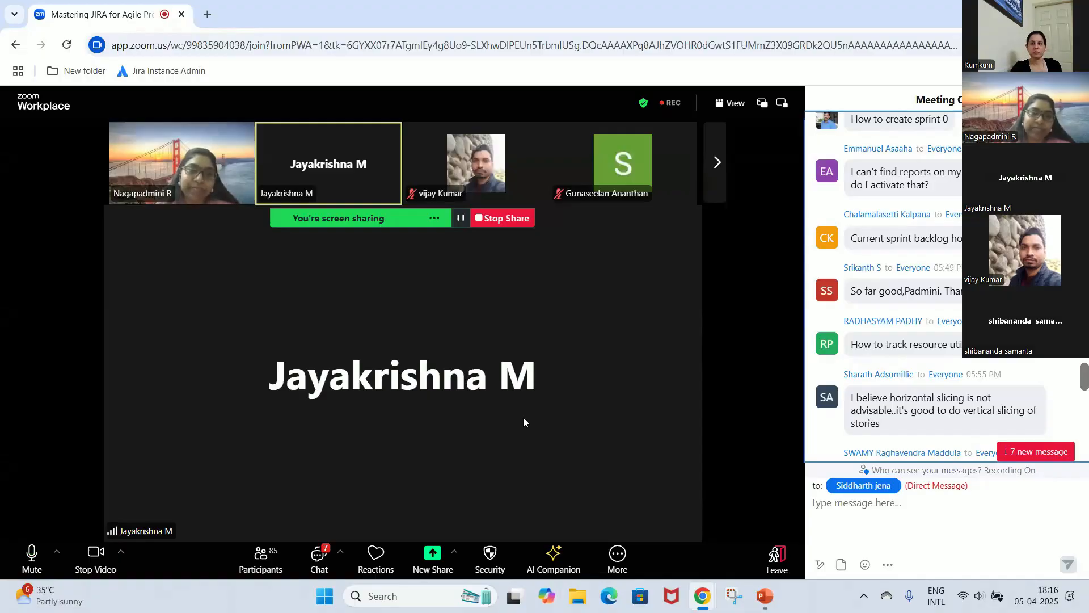
pyautogui.hotkey('alt', 'Tab')
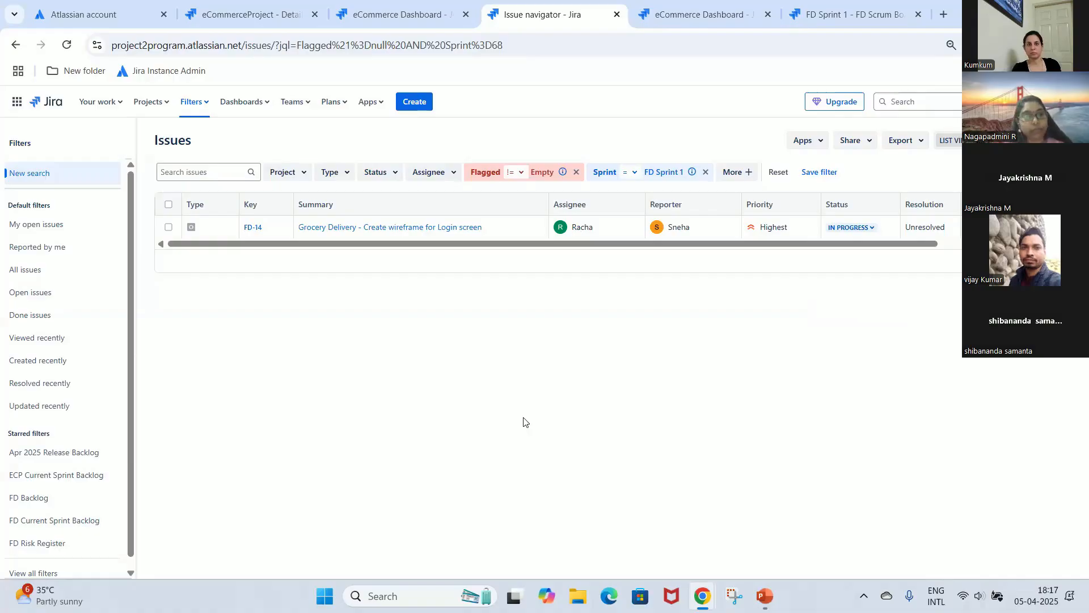
pyautogui.hotkey('alt', 'Tab')
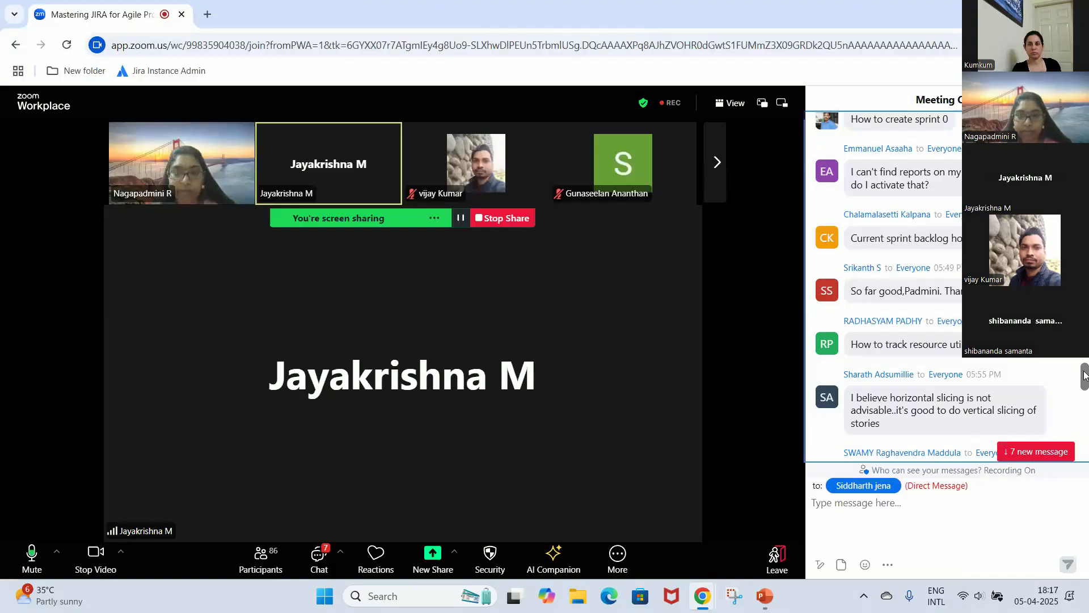
pyautogui.scroll(-2, 1085, 377)
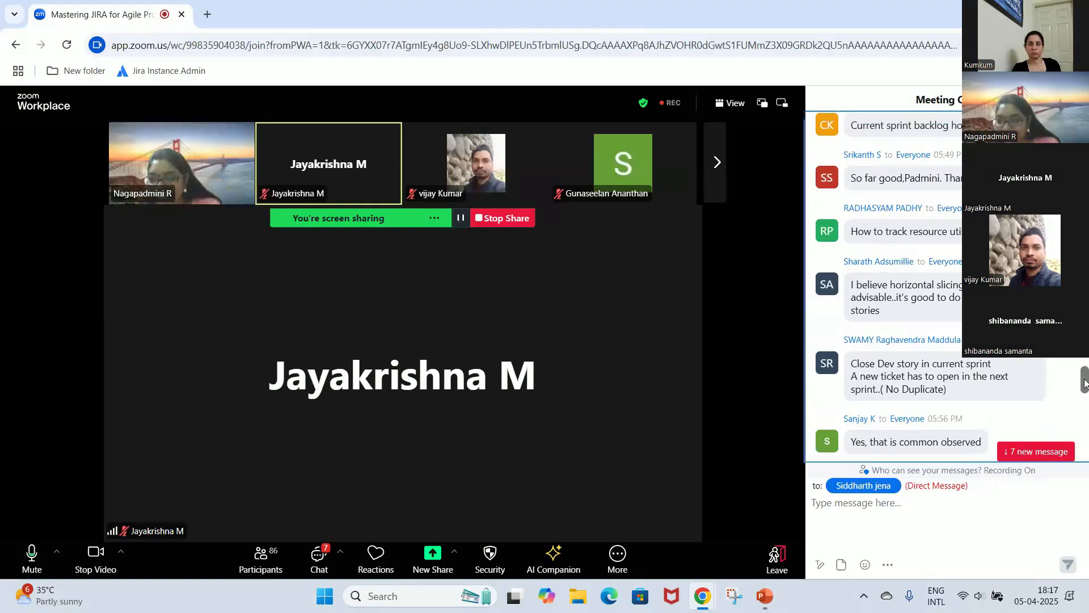
pyautogui.scroll(1, 1085, 383)
pyautogui.scroll(-3, 1085, 381)
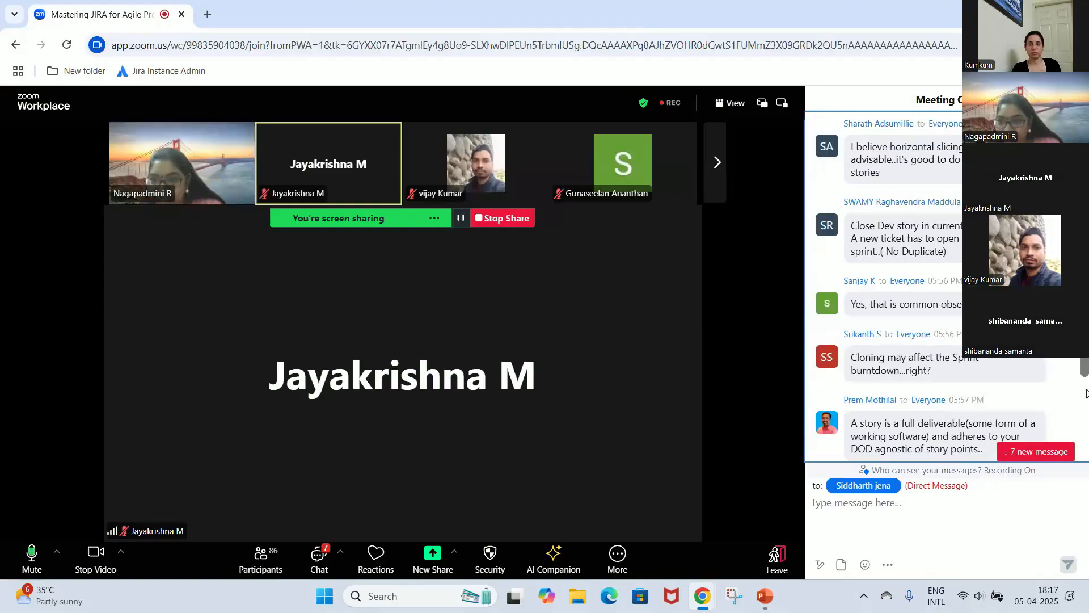
pyautogui.scroll(2, 1087, 390)
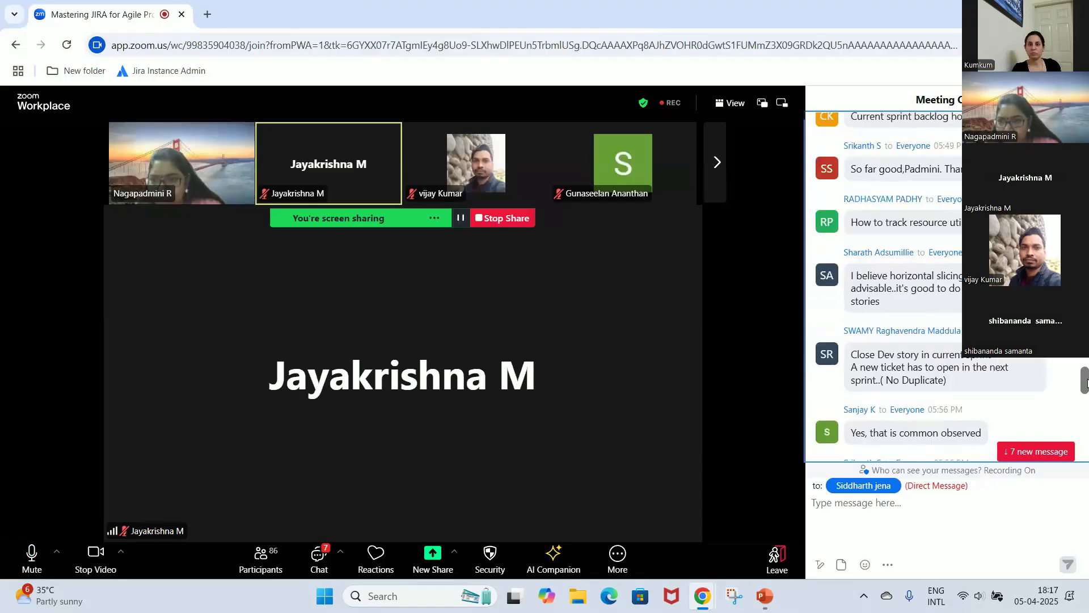
pyautogui.moveTo(1088, 383); pyautogui.dragTo(1087, 385)
pyautogui.hotkey('alt', 'Tab')
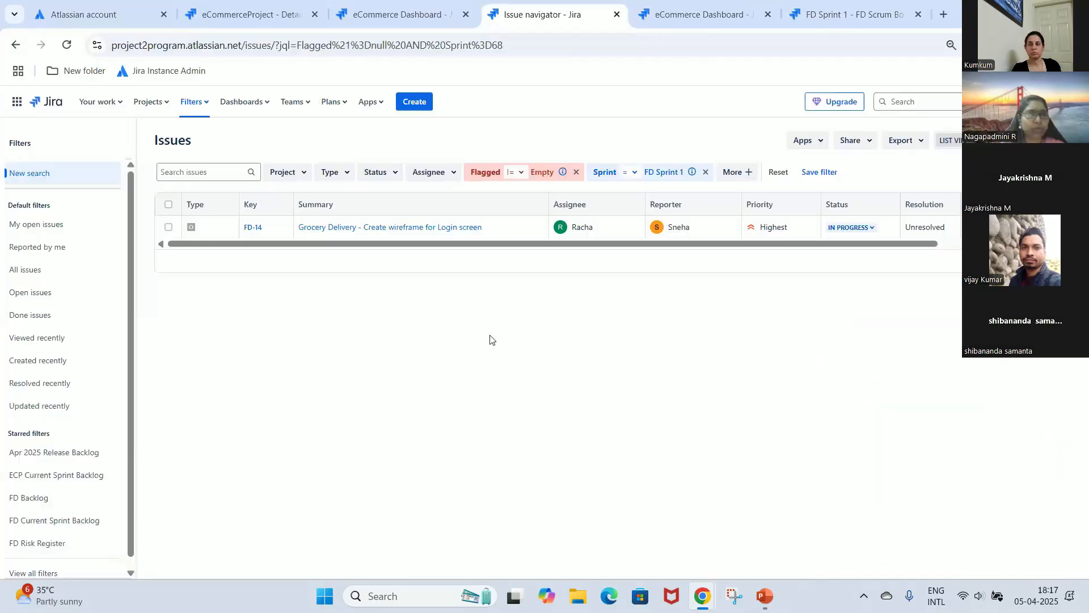
# Look over the eCommerce Dashboard, then open the Food Delivery Dashboard and examine its backlog, worklist and team workload gadgets.
pyautogui.click(381, 6)
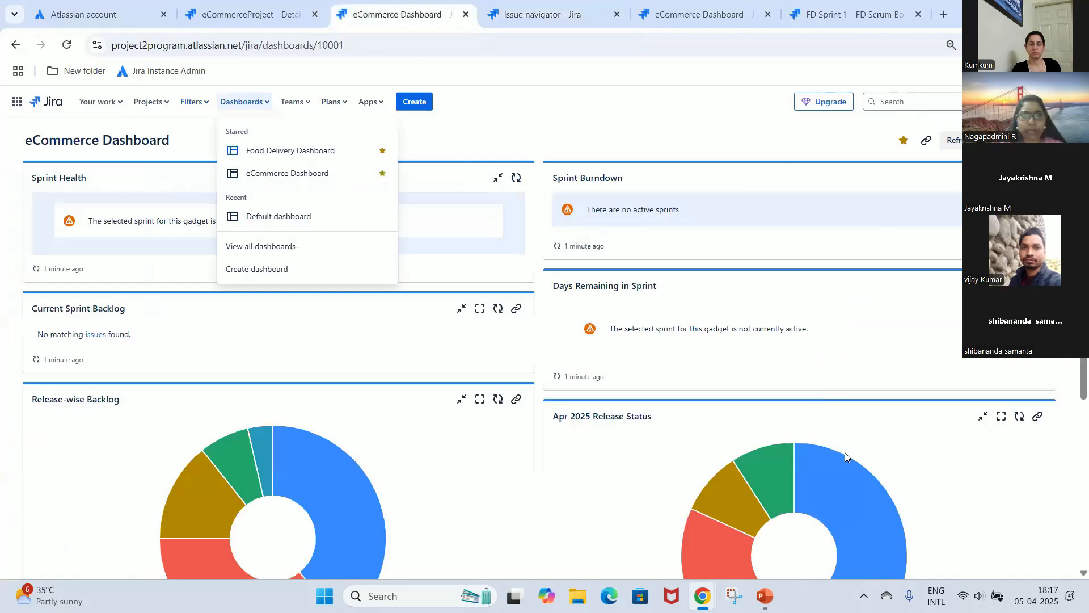
pyautogui.scroll(-5, 1085, 399)
pyautogui.scroll(5, 1085, 399)
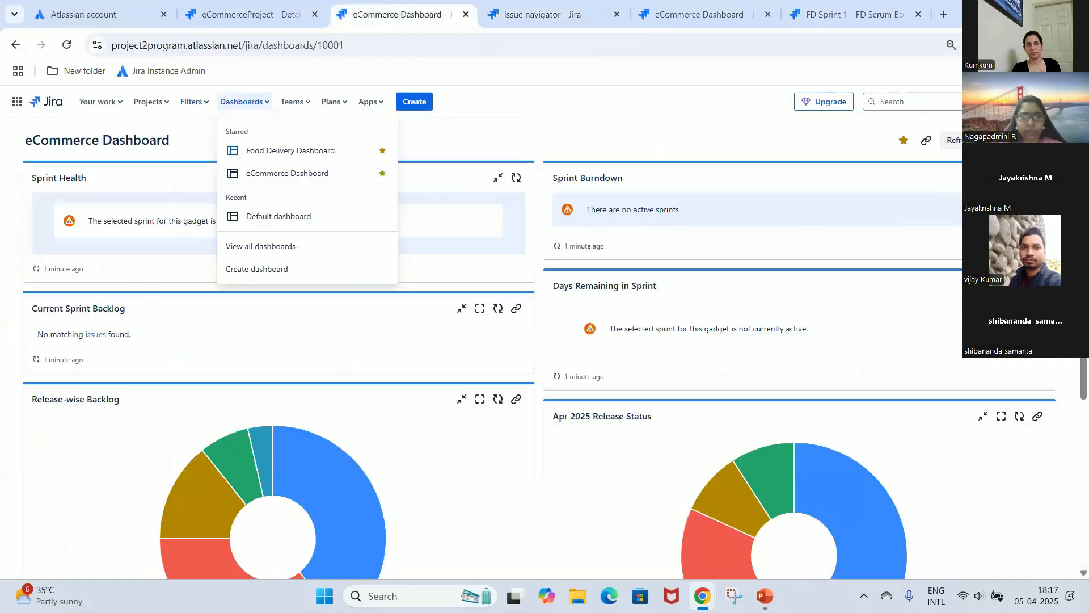
pyautogui.click(264, 5)
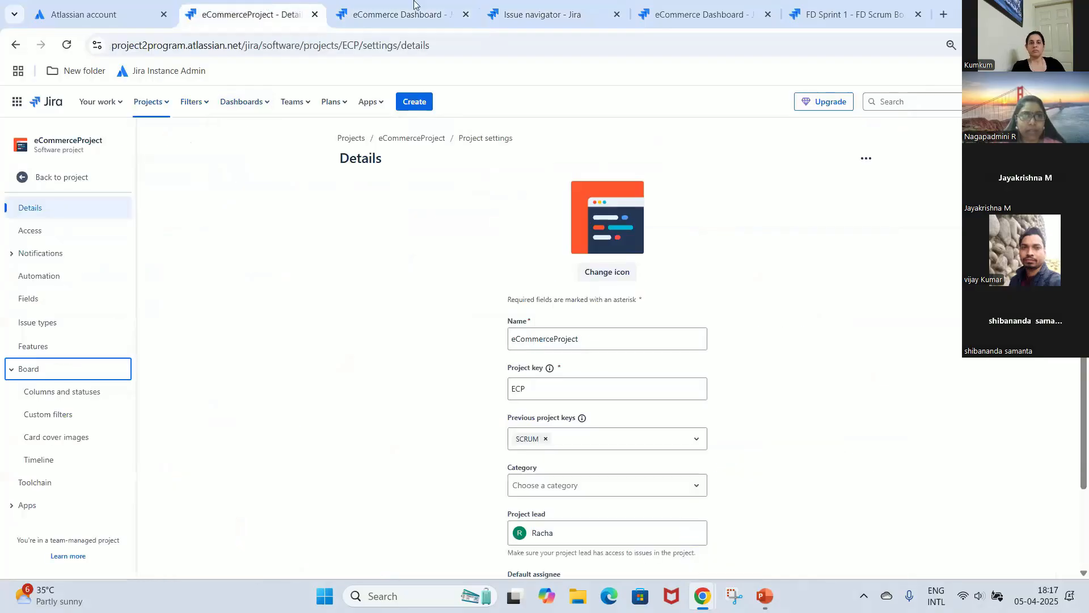
pyautogui.click(398, 14)
pyautogui.click(823, 13)
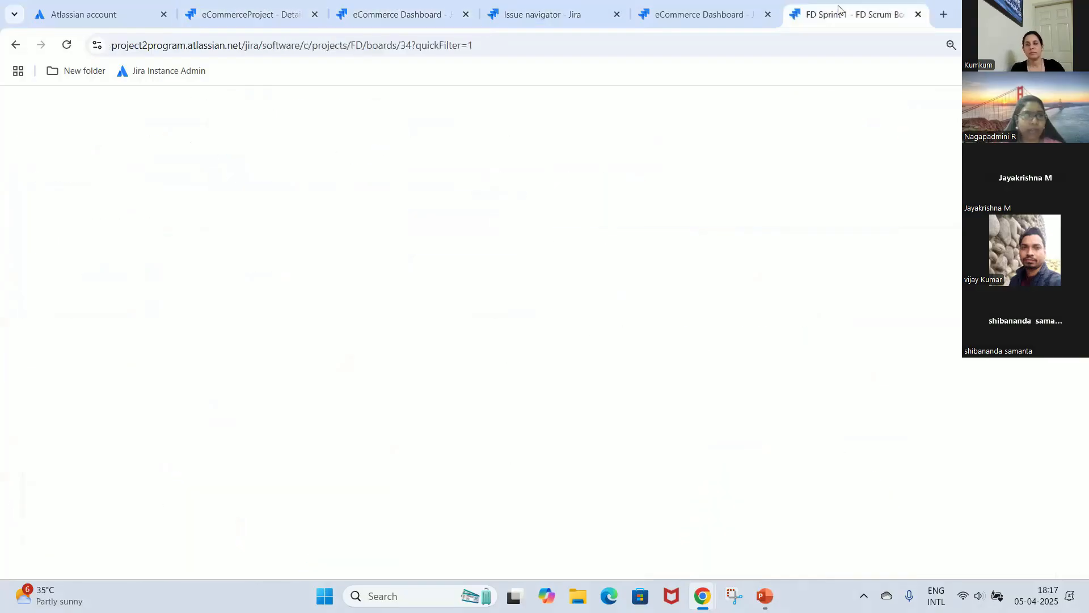
pyautogui.click(247, 113)
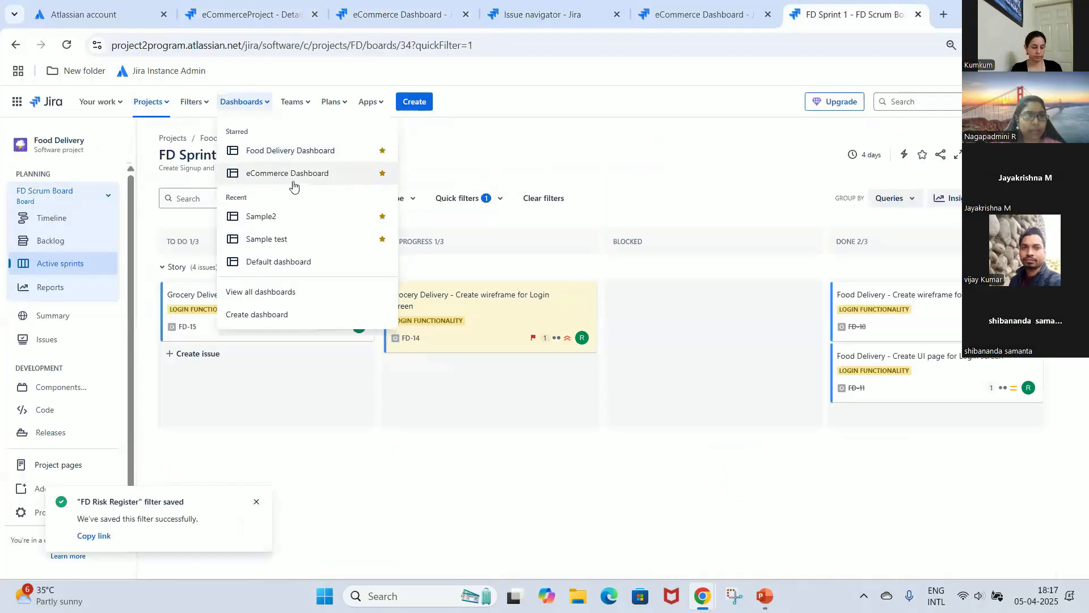
pyautogui.click(289, 153)
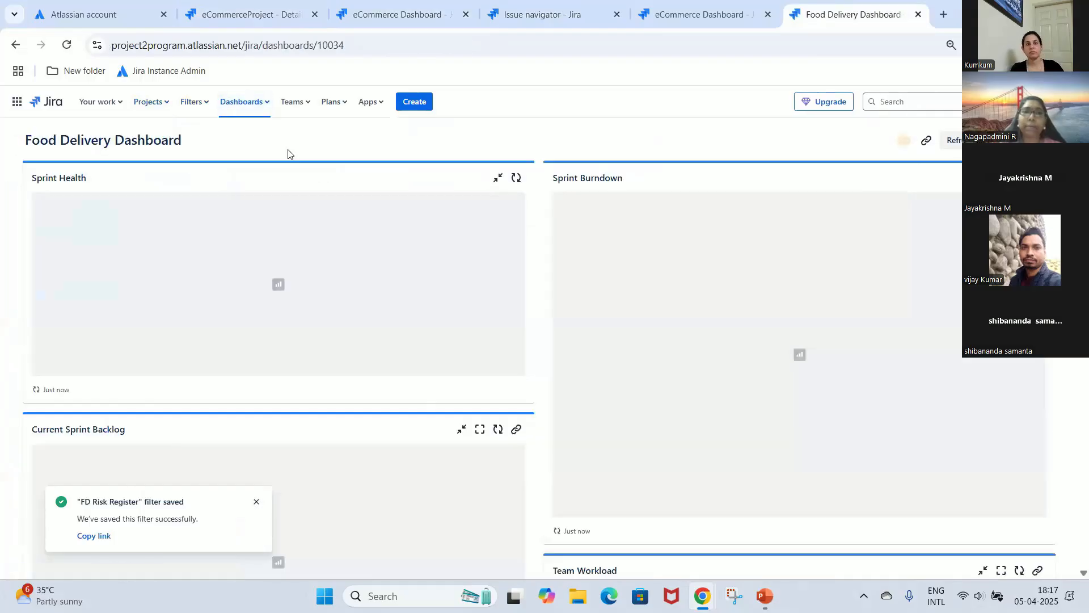
pyautogui.scroll(-7, 693, 287)
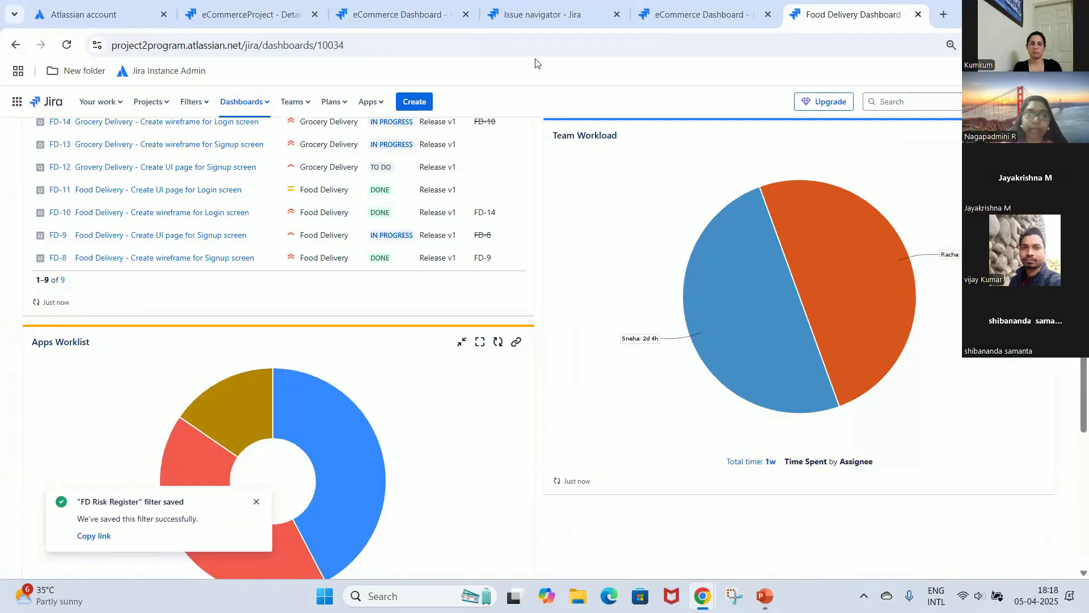
# Open flagged issue FD-14 from the issue list in a new browser tab and view its details.
pyautogui.click(534, 13)
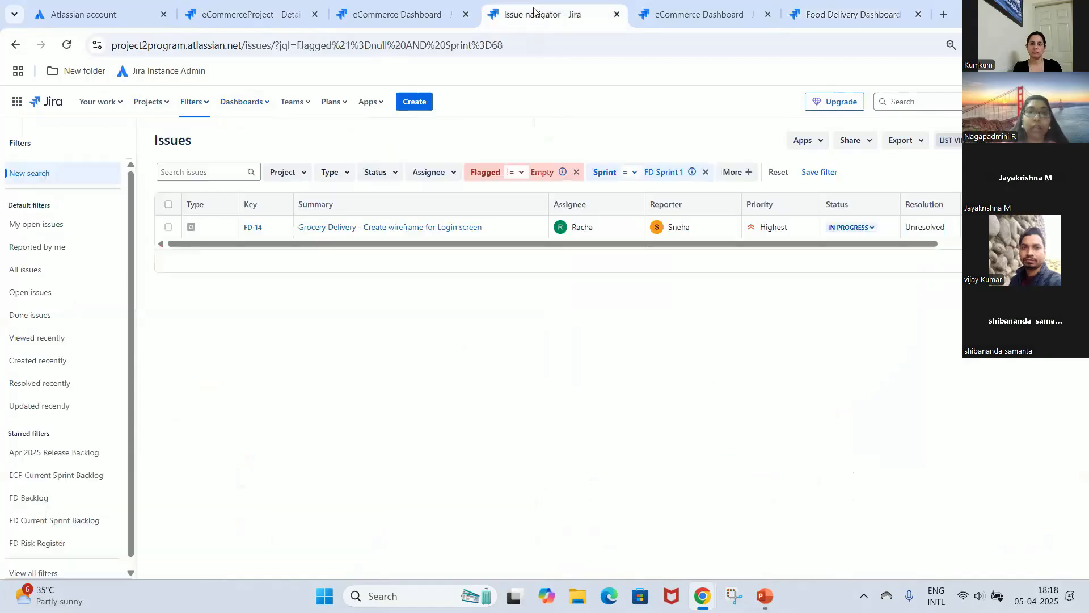
pyautogui.rightClick(347, 230)
pyautogui.click(372, 255)
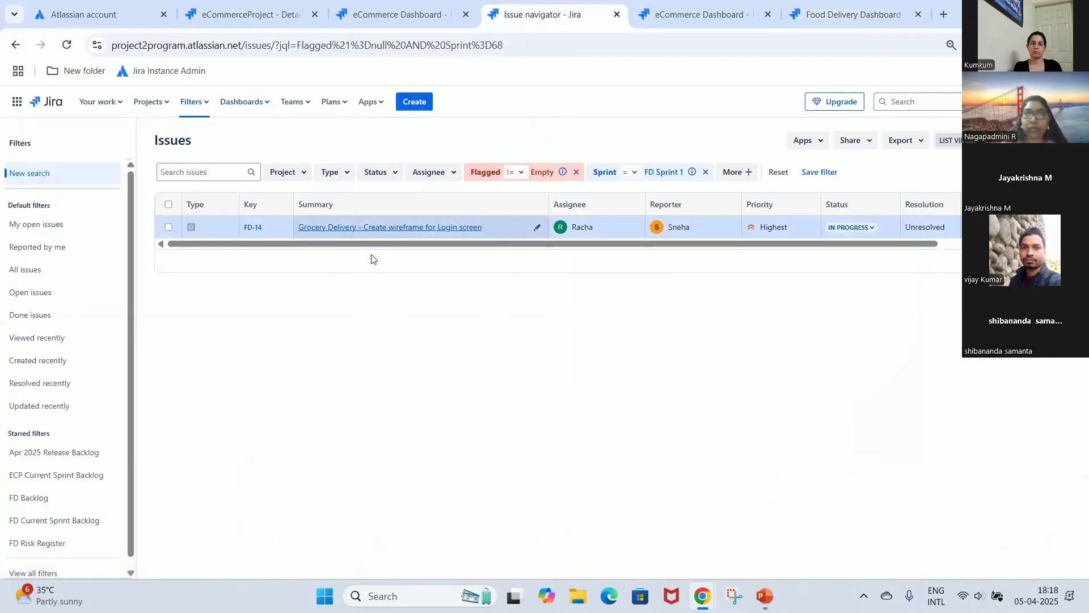
pyautogui.click(591, 5)
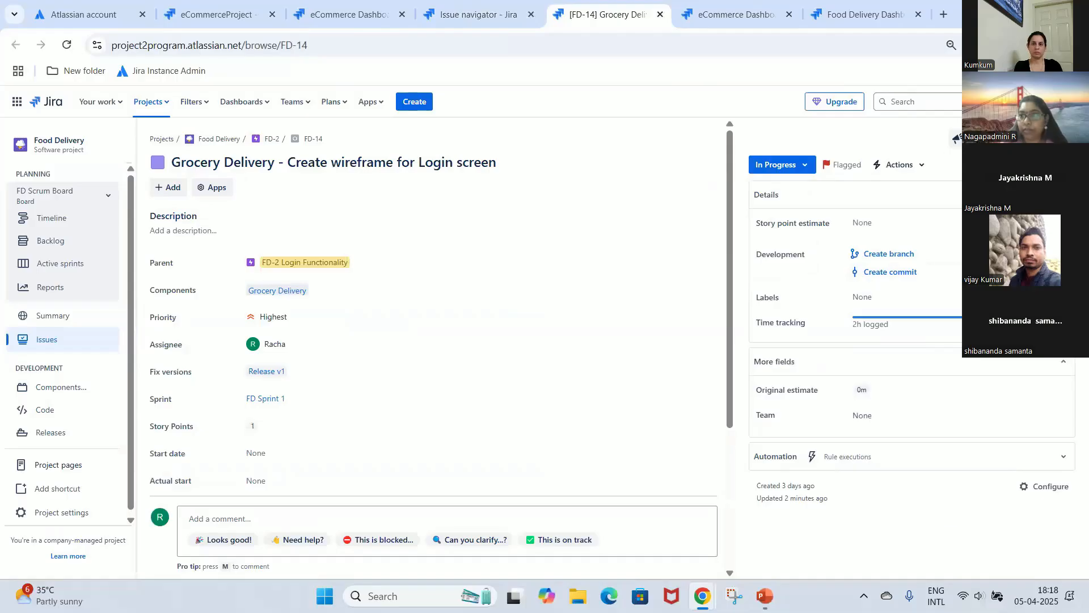
# Log 2h of work on FD-14 with 4/3/2025 as the start date, save it, and dismiss the notification.
pyautogui.click(1066, 138)
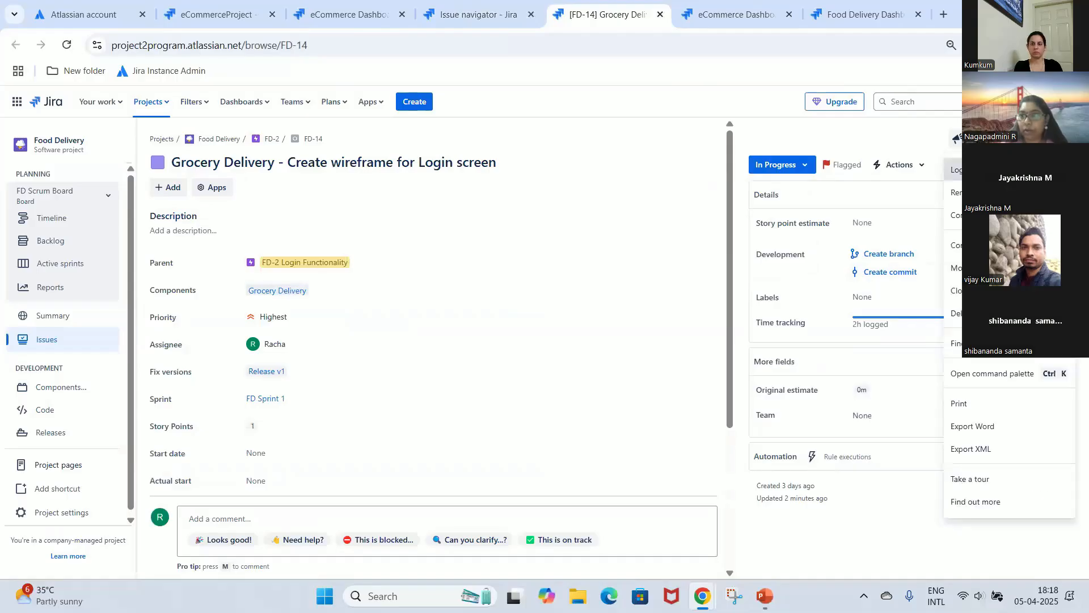
pyautogui.click(959, 170)
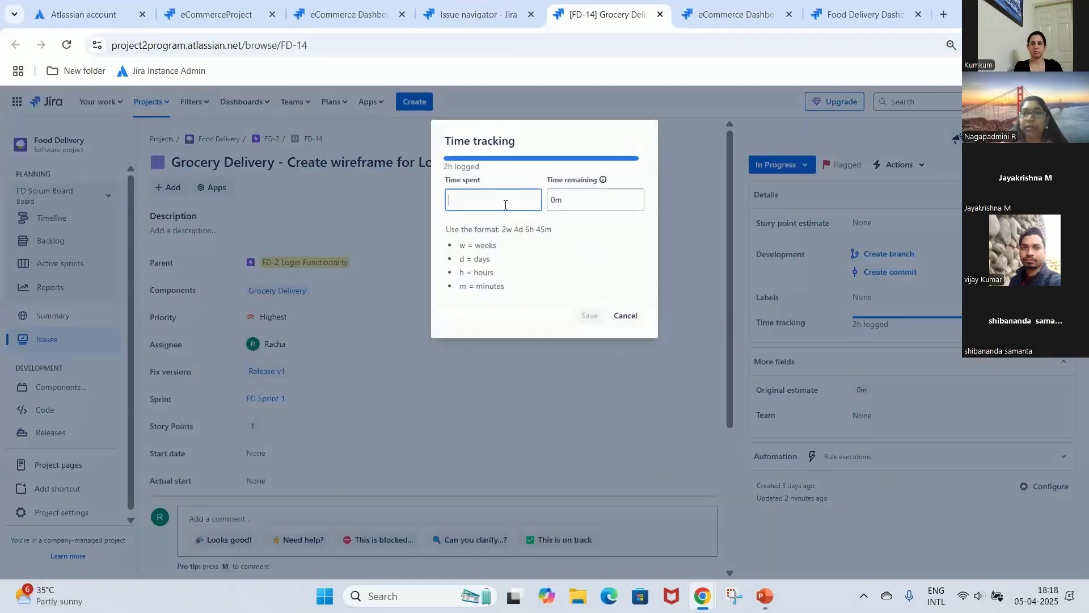
pyautogui.click(506, 205)
pyautogui.click(509, 233)
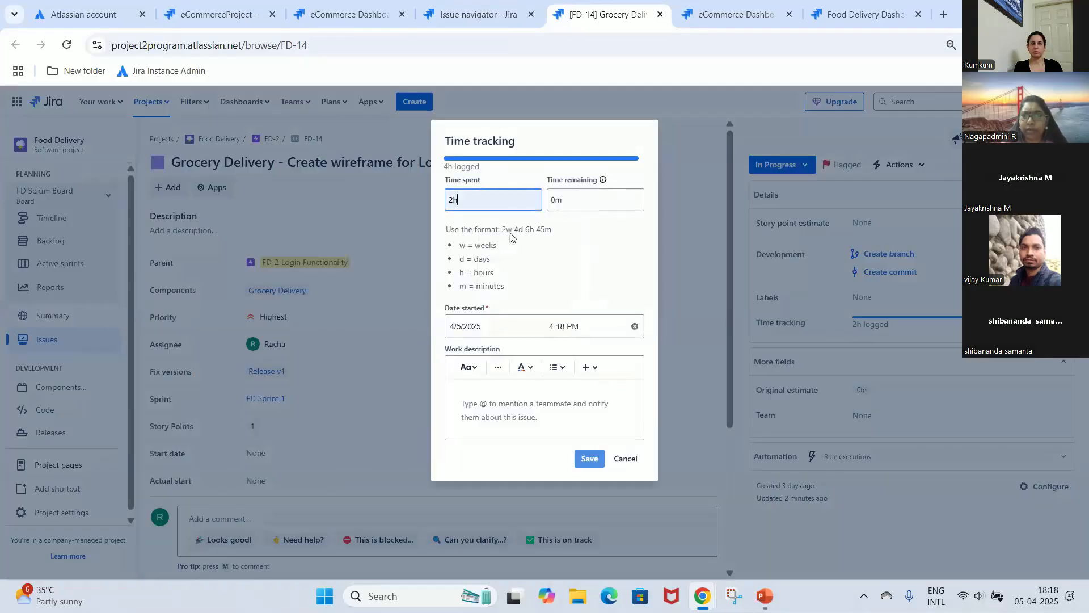
pyautogui.click(480, 327)
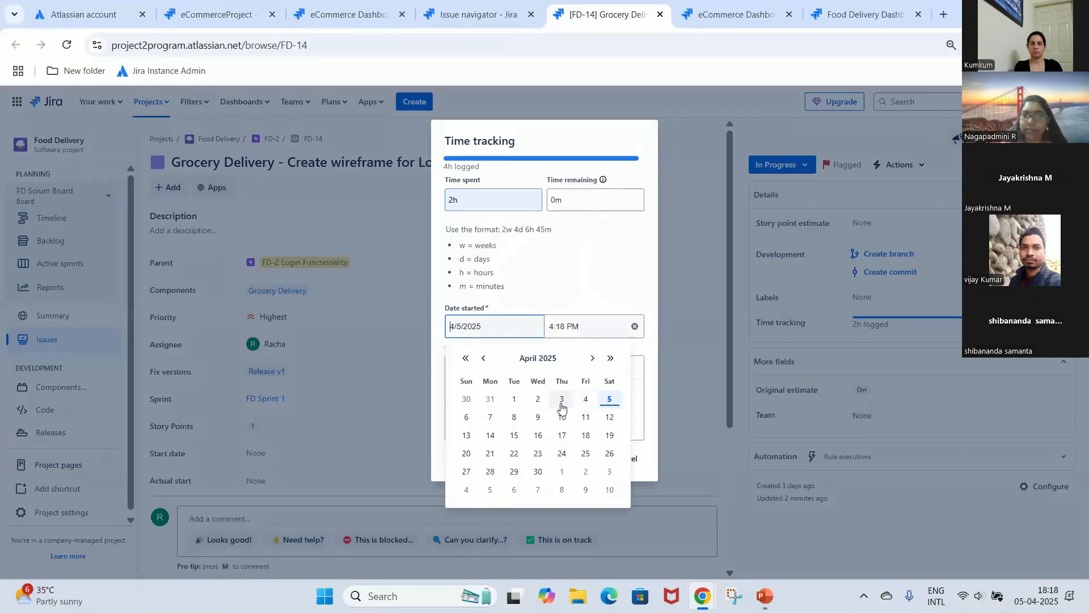
pyautogui.click(562, 400)
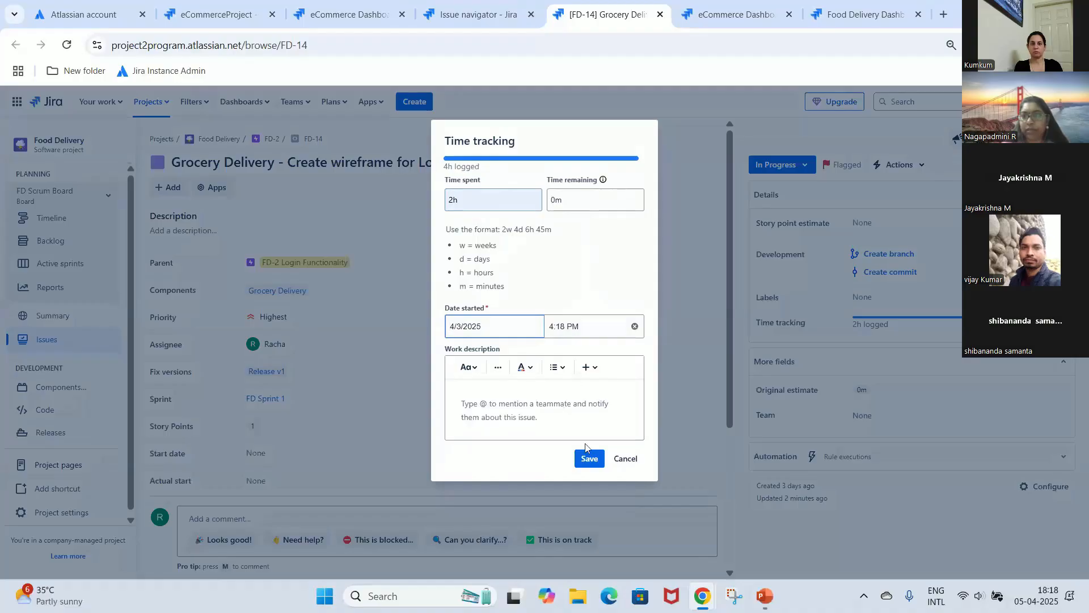
pyautogui.click(491, 412)
pyautogui.click(596, 458)
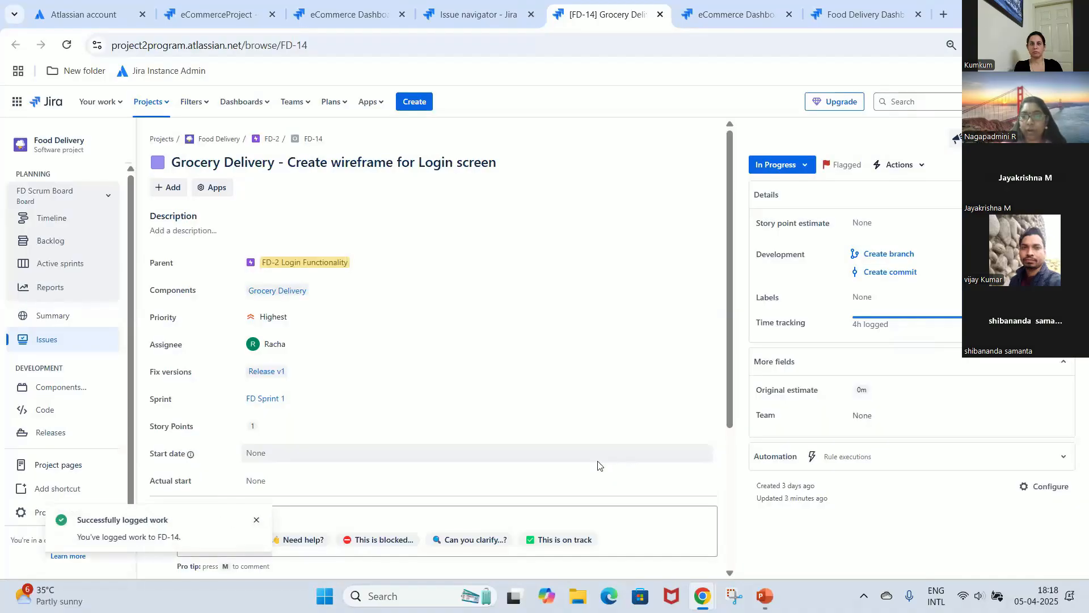
pyautogui.click(256, 521)
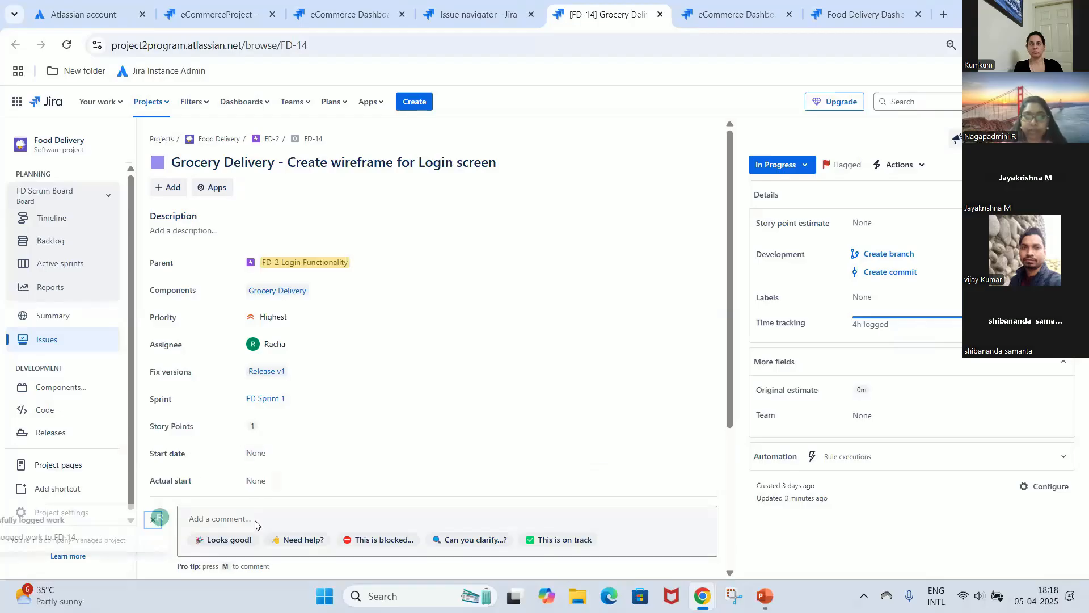
# Show the work log in FD-14's activity section and review its time entries.
pyautogui.moveTo(733, 429); pyautogui.dragTo(725, 590)
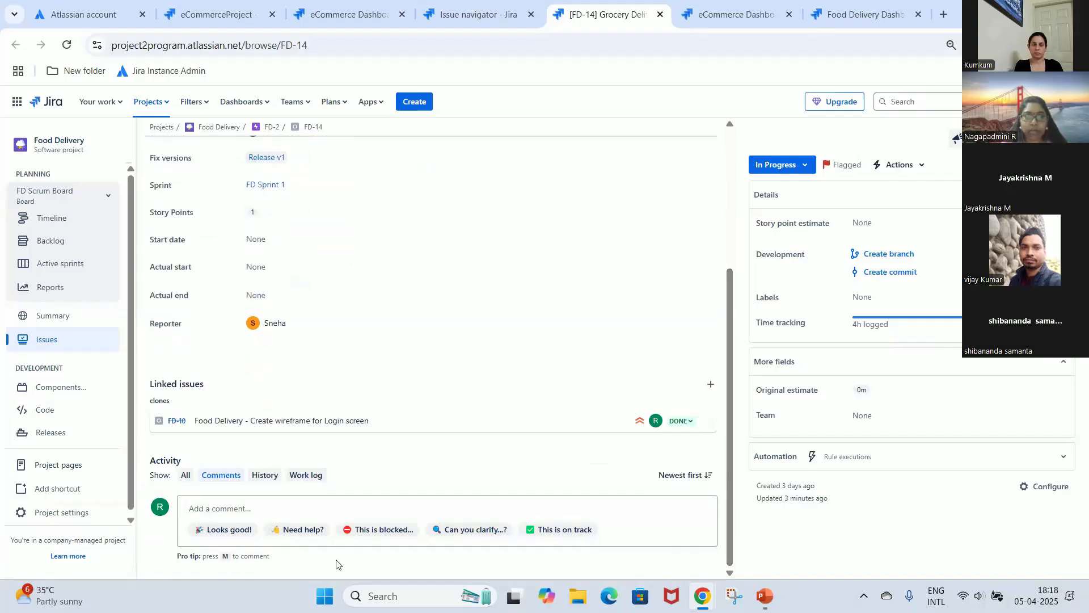
pyautogui.click(310, 478)
pyautogui.scroll(-1, 313, 484)
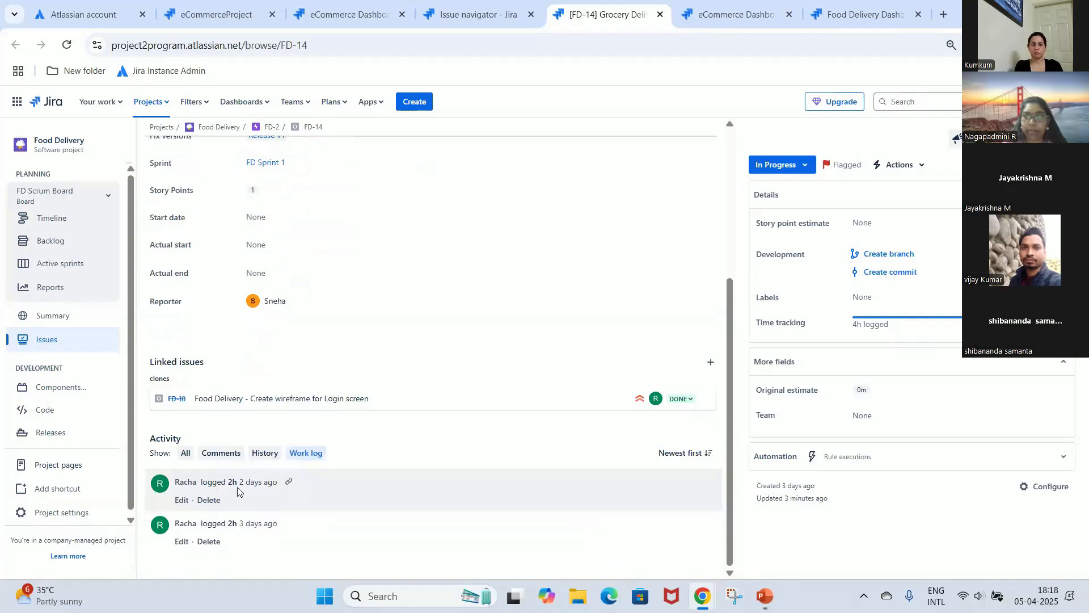
# Reload the Food Delivery Dashboard and check the time spent by assignee in the Team Workload gadget.
pyautogui.click(818, 10)
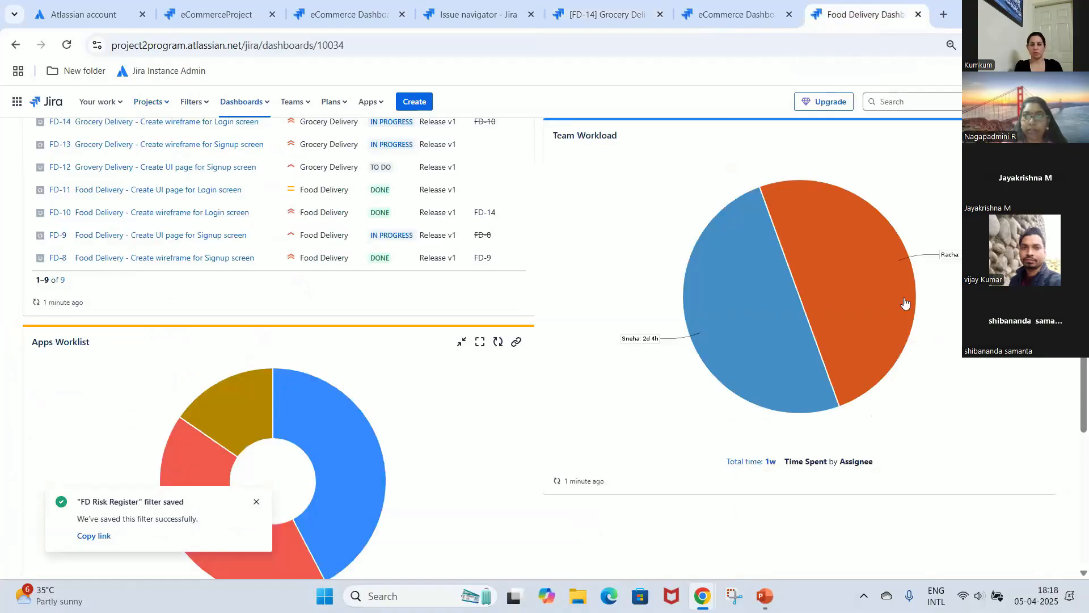
pyautogui.click(63, 48)
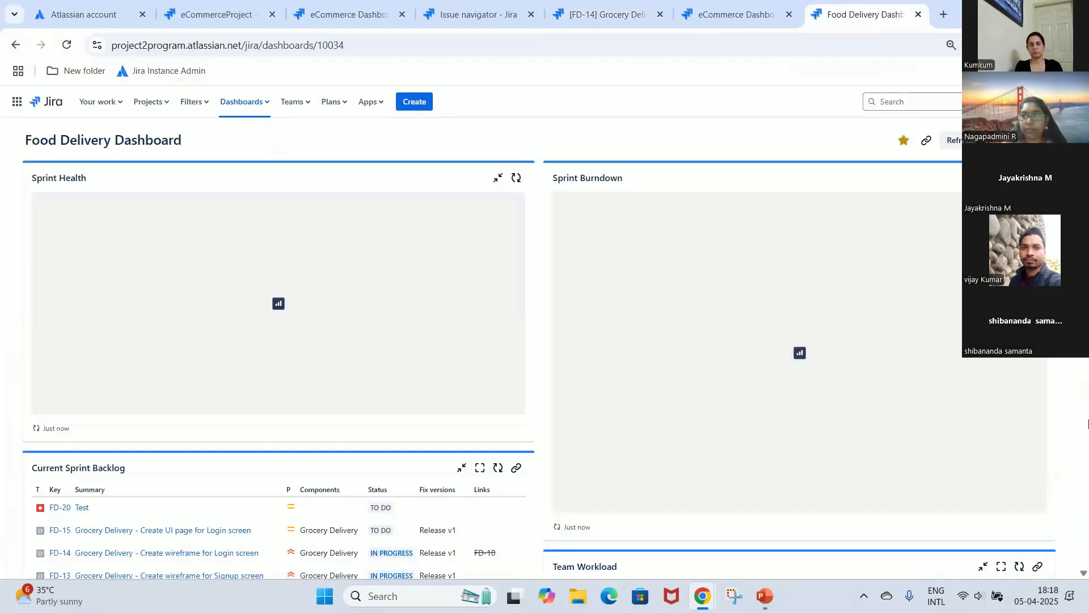
pyautogui.scroll(-7, 934, 420)
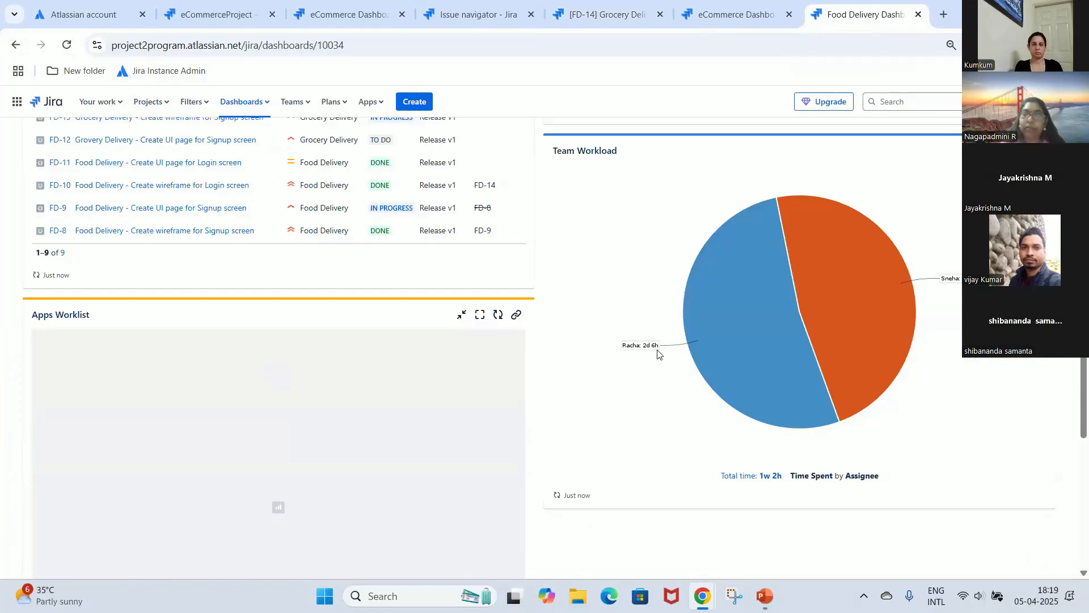
# Switch to the Zoom meeting window and read the earlier chat messages, through those sent at 06:07 PM.
pyautogui.hotkey('alt', 'Tab')
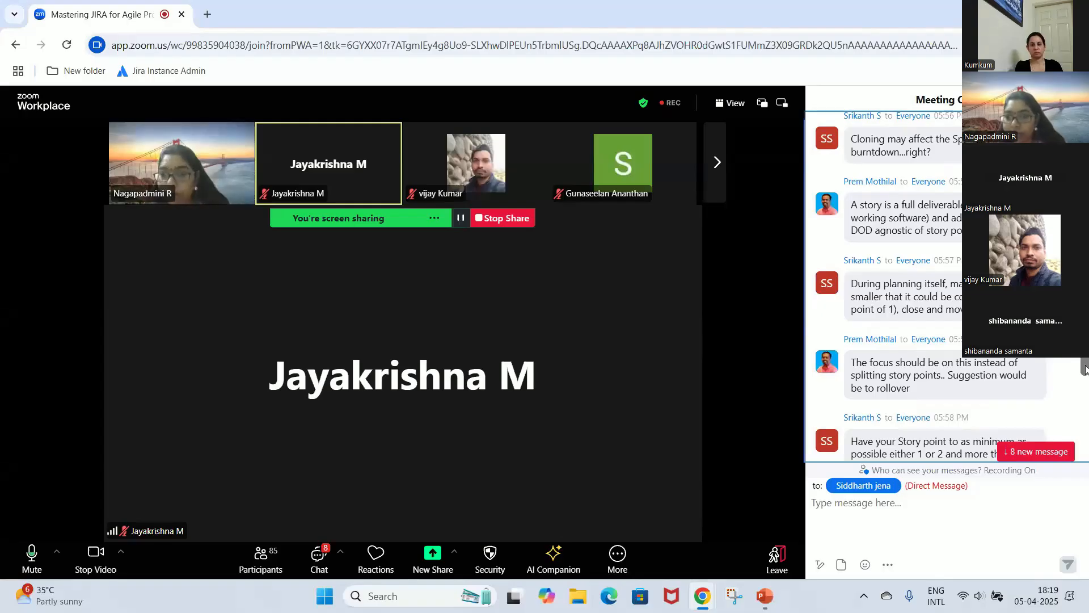
pyautogui.scroll(10, 1085, 366)
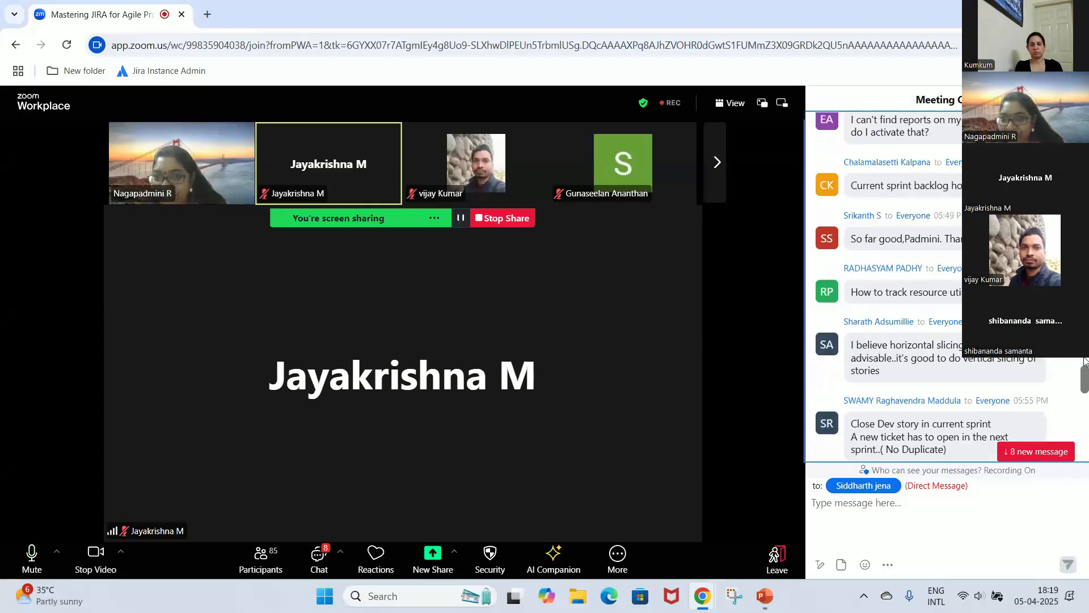
pyautogui.scroll(-1, 1085, 362)
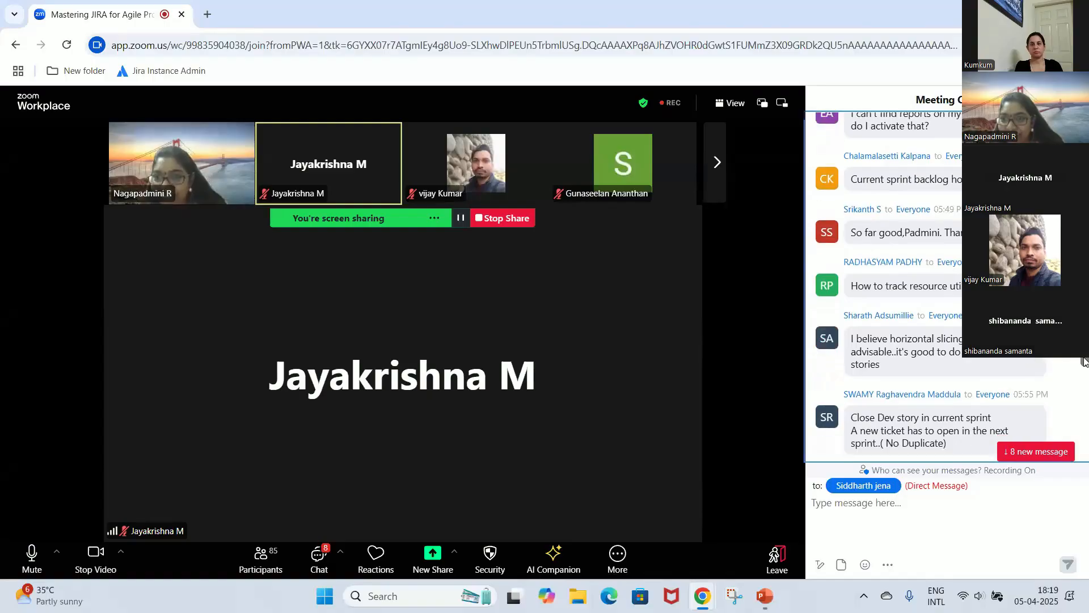
pyautogui.scroll(-10, 1085, 361)
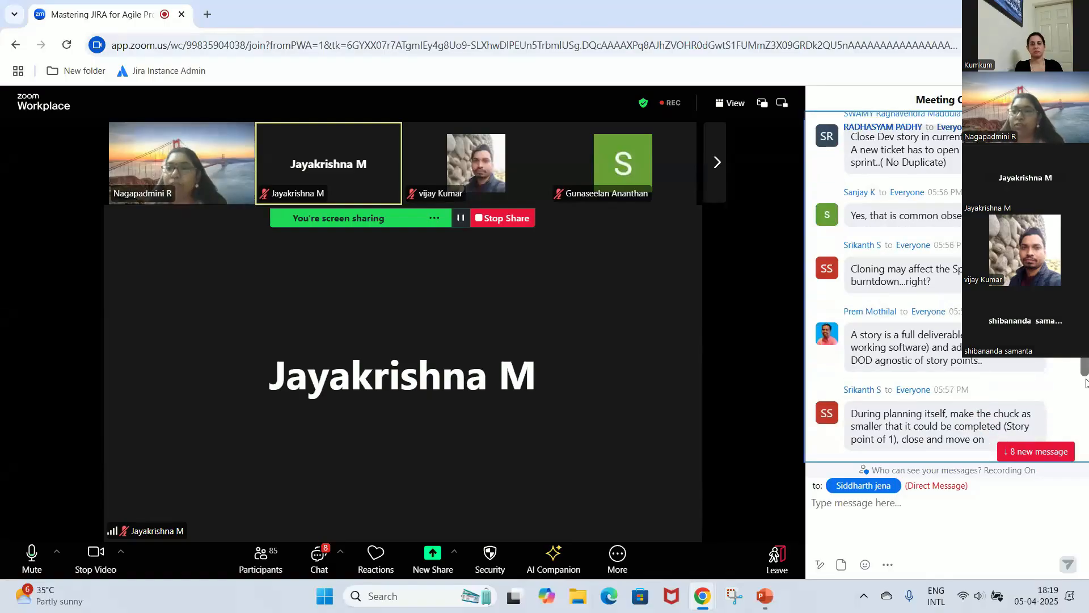
pyautogui.scroll(-1, 1087, 388)
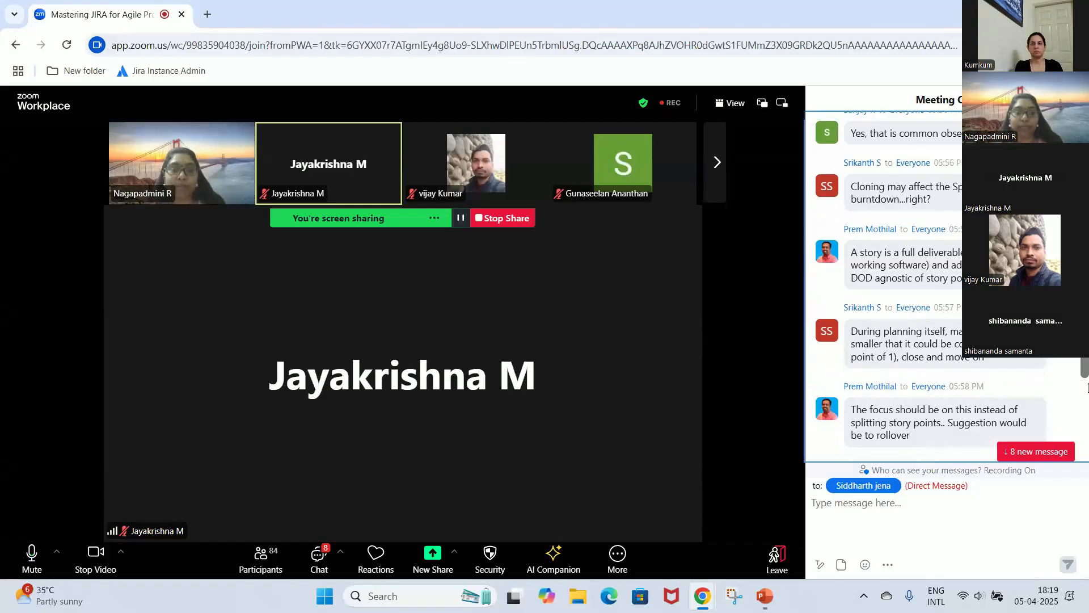
pyautogui.scroll(-5, 1087, 388)
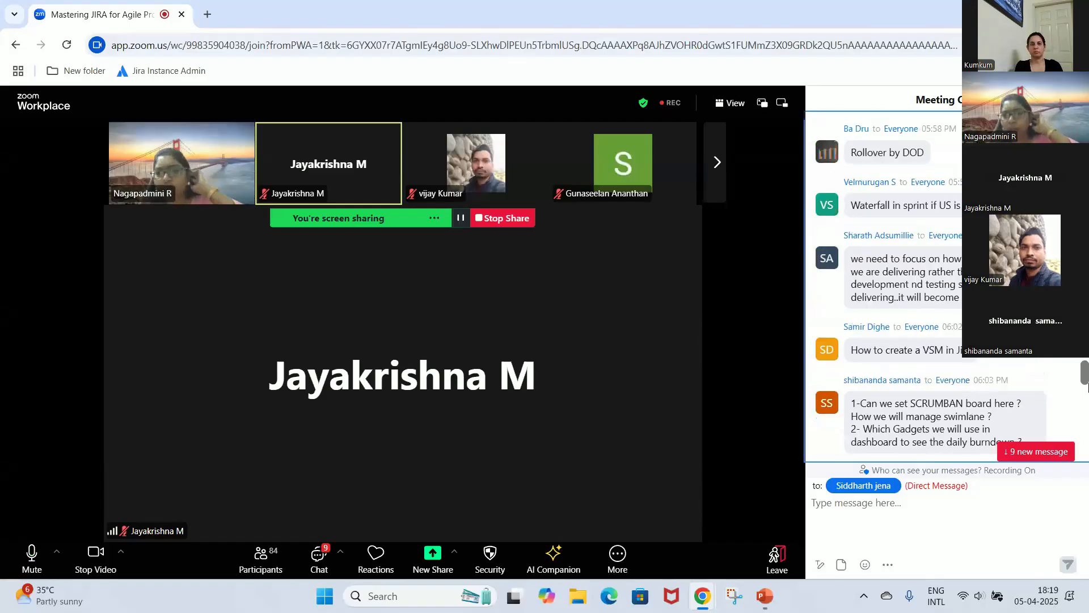
pyautogui.scroll(3, 1088, 388)
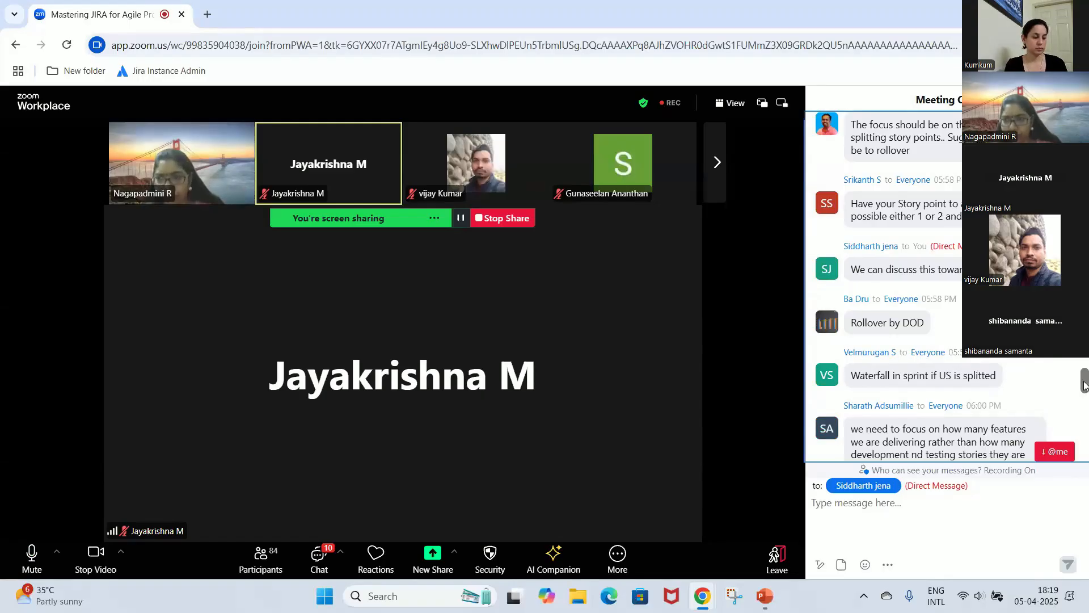
pyautogui.scroll(-4, 1084, 386)
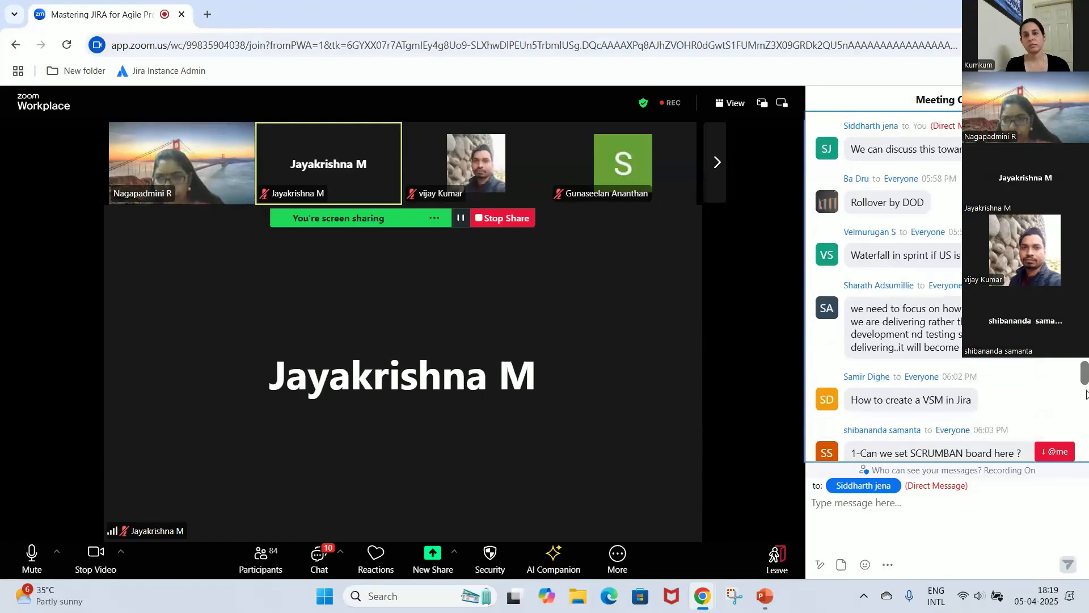
pyautogui.scroll(-4, 1086, 392)
pyautogui.scroll(-8, 1087, 403)
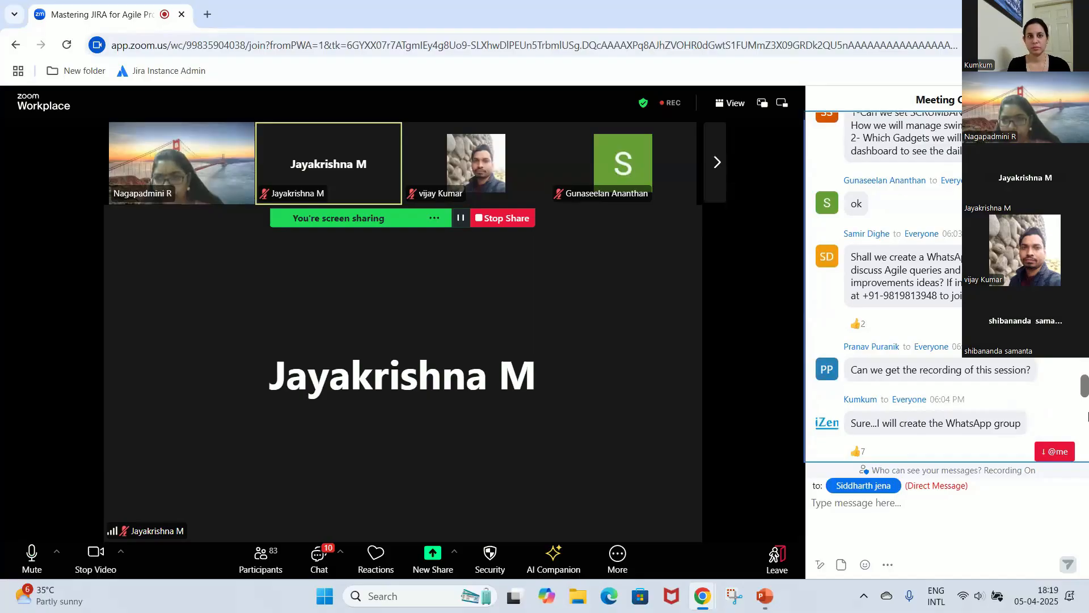
pyautogui.scroll(-4, 1087, 417)
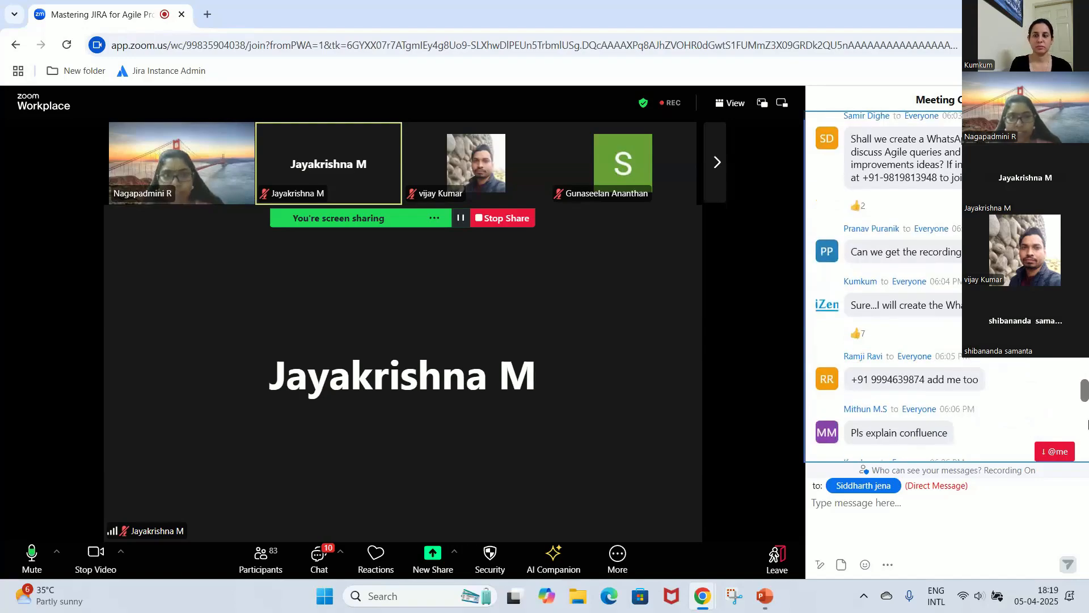
pyautogui.scroll(-3, 1088, 426)
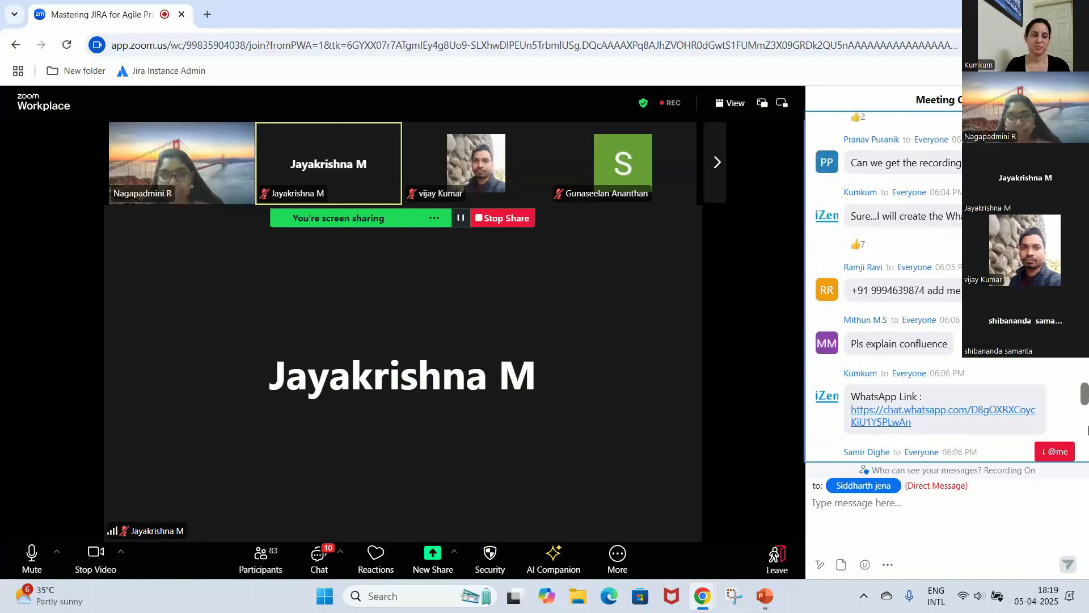
pyautogui.scroll(-10, 1088, 429)
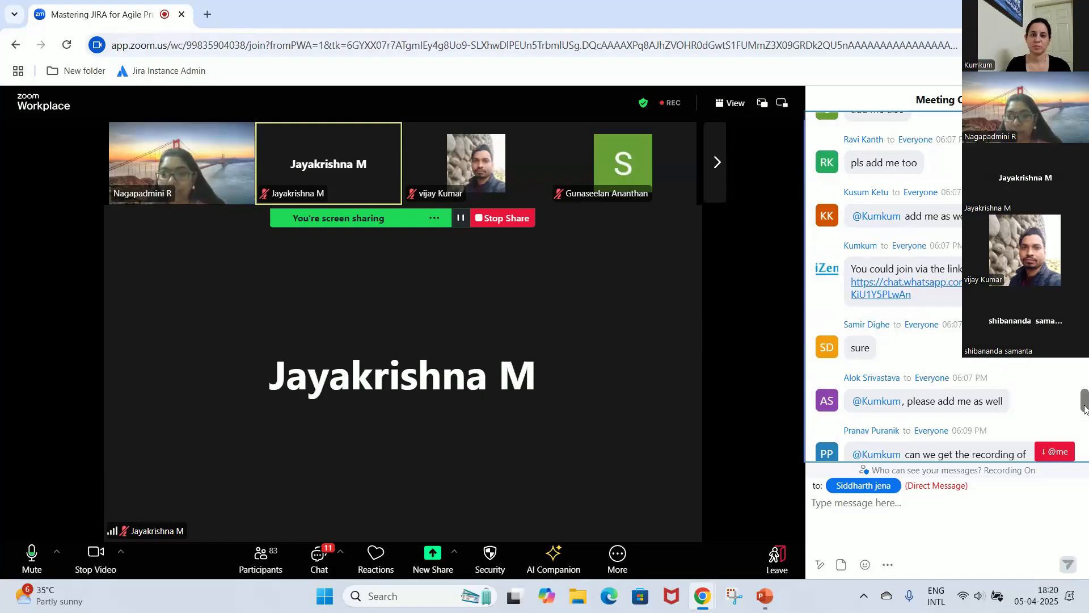
# Review the Zoom chat questions from 06:14 PM onward about burndown charts, JQL, scaled agile and cross-team story dependencies.
pyautogui.moveTo(1084, 408); pyautogui.dragTo(1088, 424)
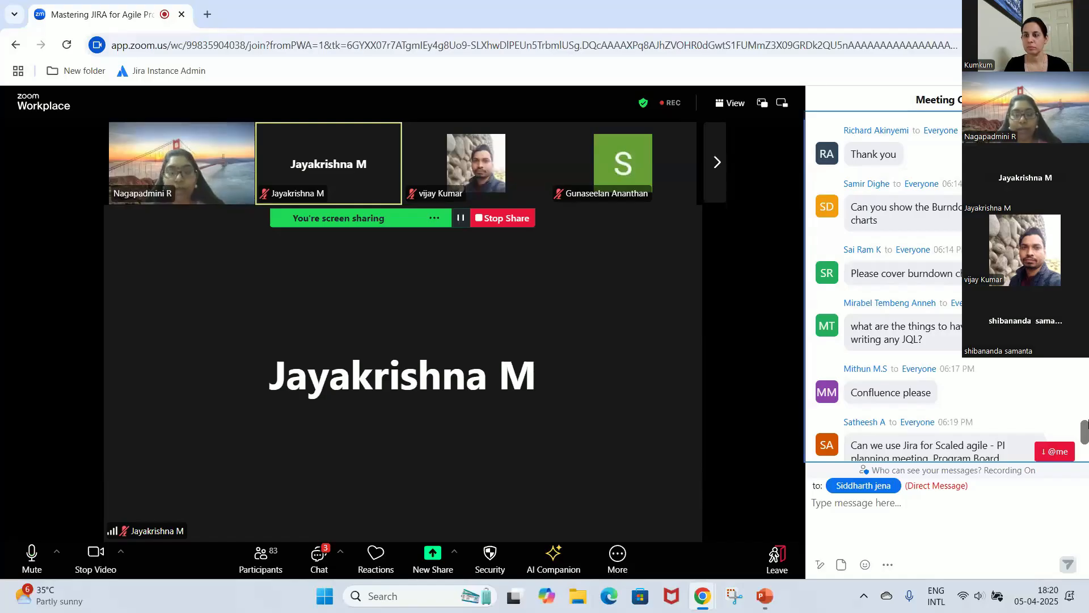
pyautogui.scroll(-1, 1086, 423)
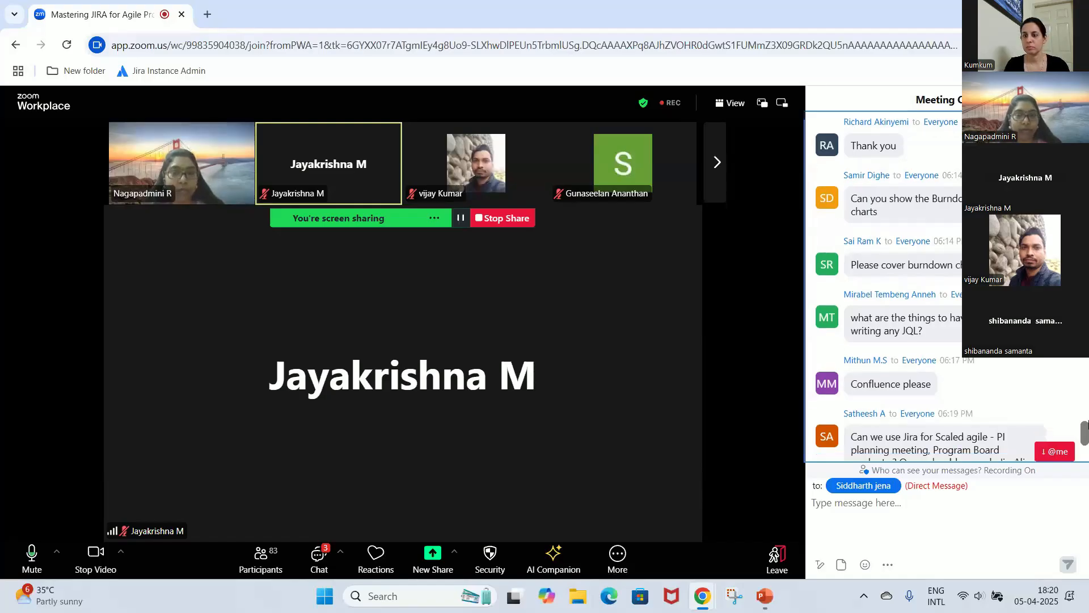
pyautogui.scroll(-1, 1087, 423)
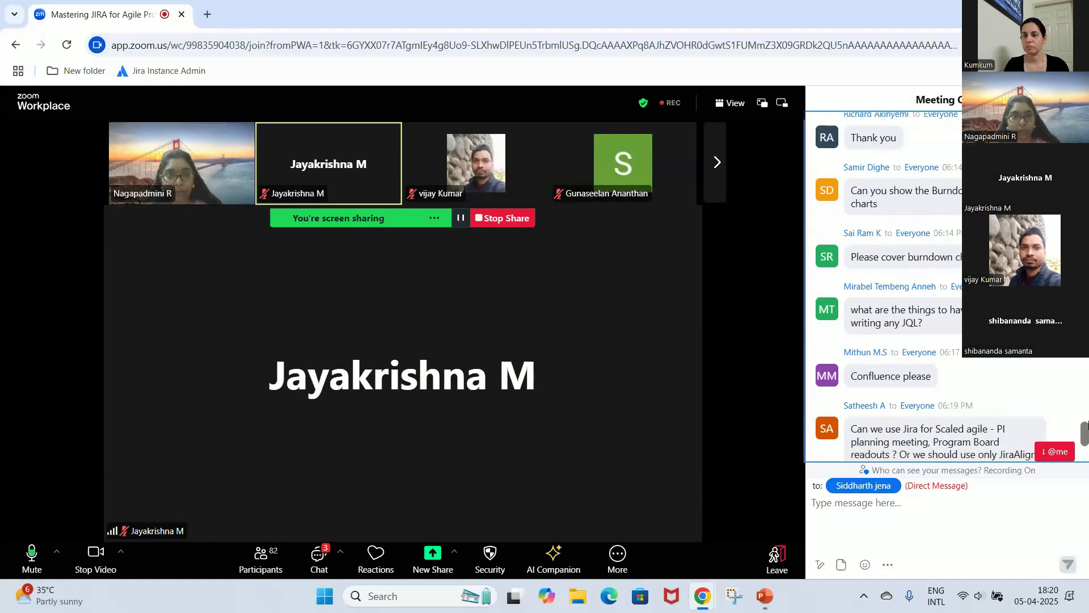
pyautogui.scroll(-3, 1088, 424)
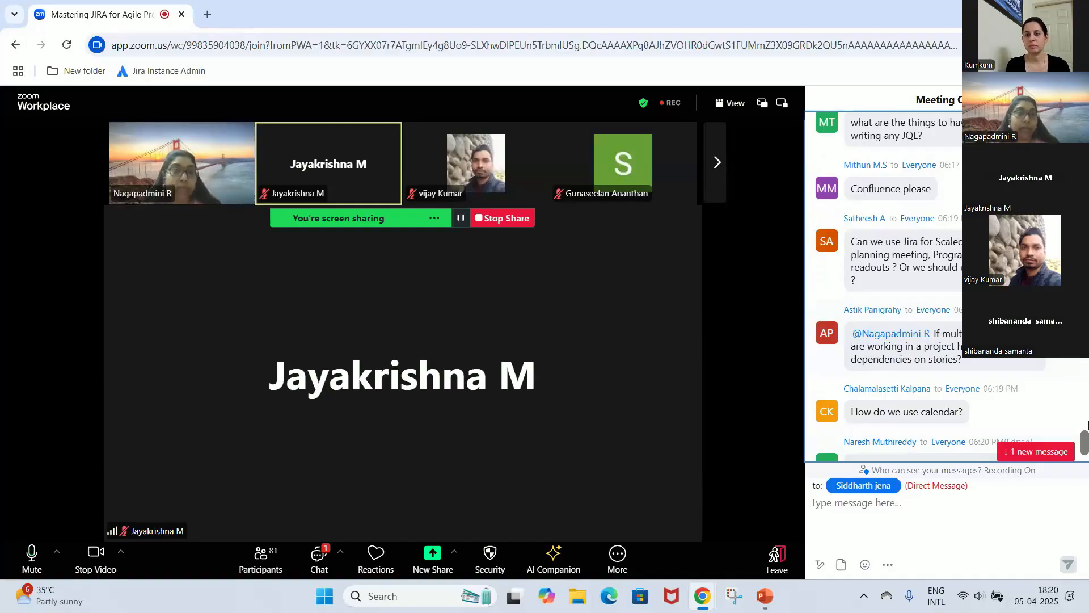
pyautogui.scroll(5, 1088, 424)
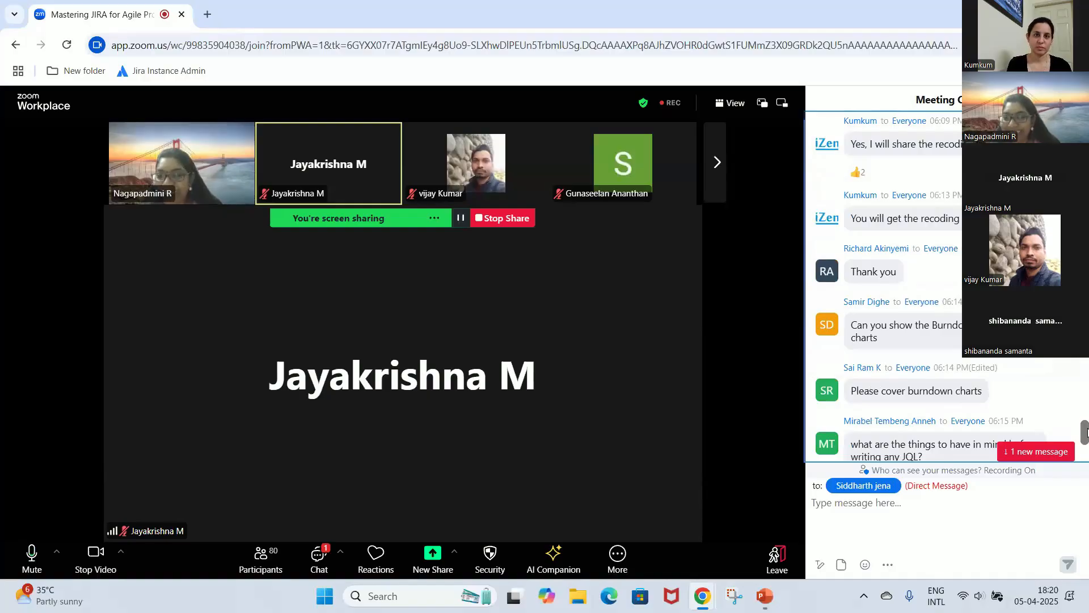
pyautogui.moveTo(1088, 432); pyautogui.dragTo(1088, 434)
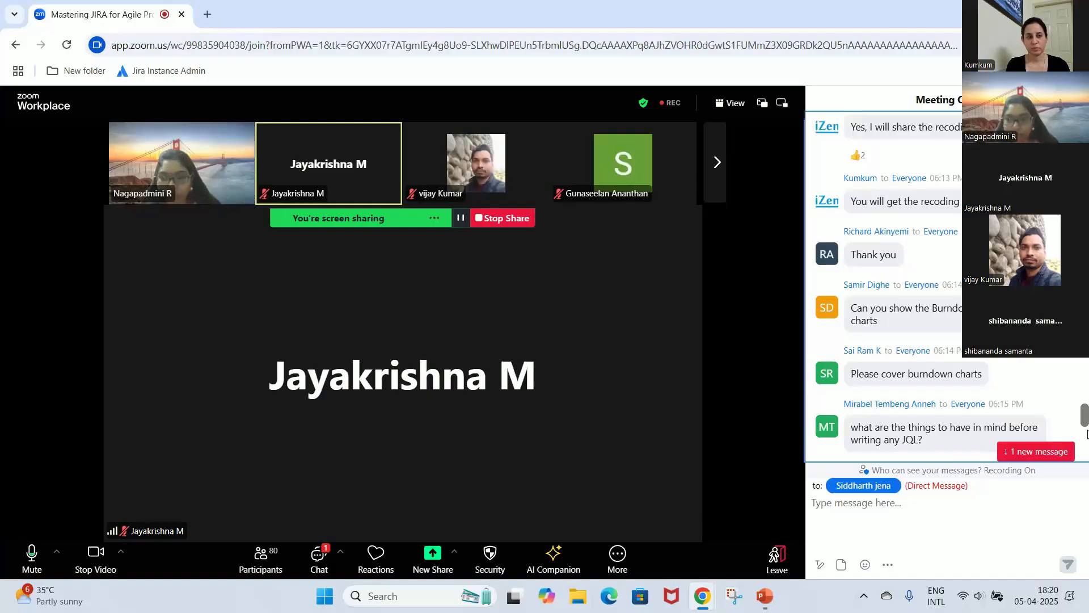
pyautogui.scroll(-3, 1088, 434)
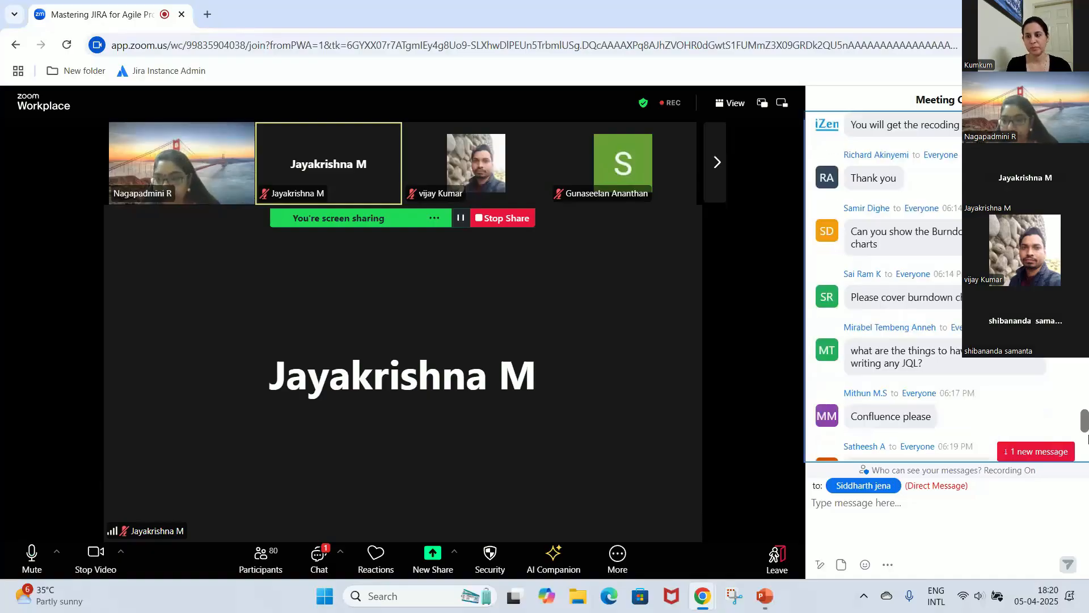
pyautogui.scroll(-3, 1087, 437)
pyautogui.scroll(-1, 1088, 445)
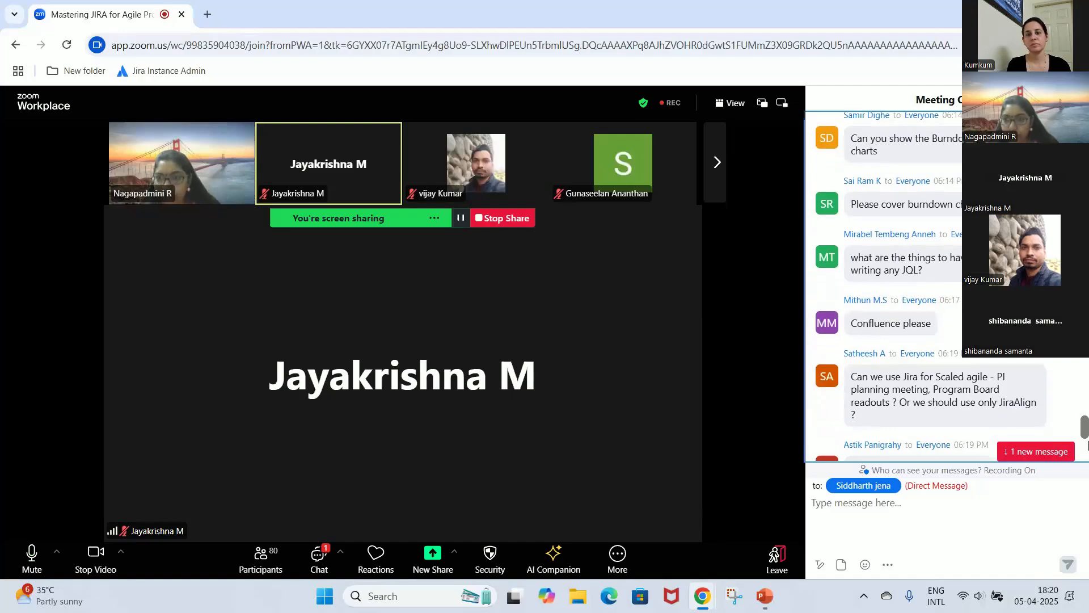
pyautogui.scroll(-3, 1088, 446)
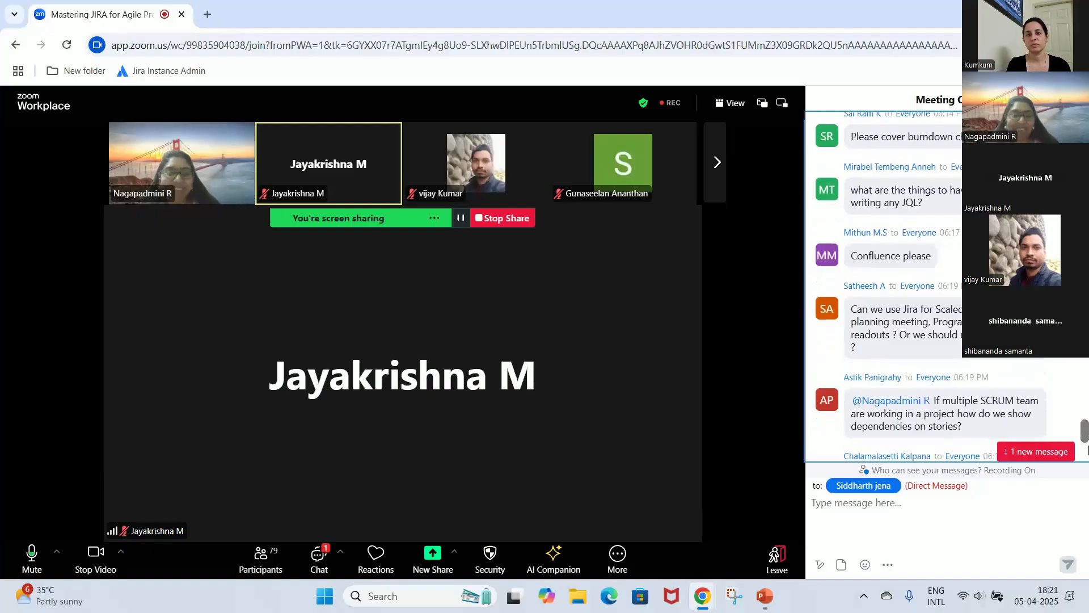
pyautogui.scroll(-10, 1087, 450)
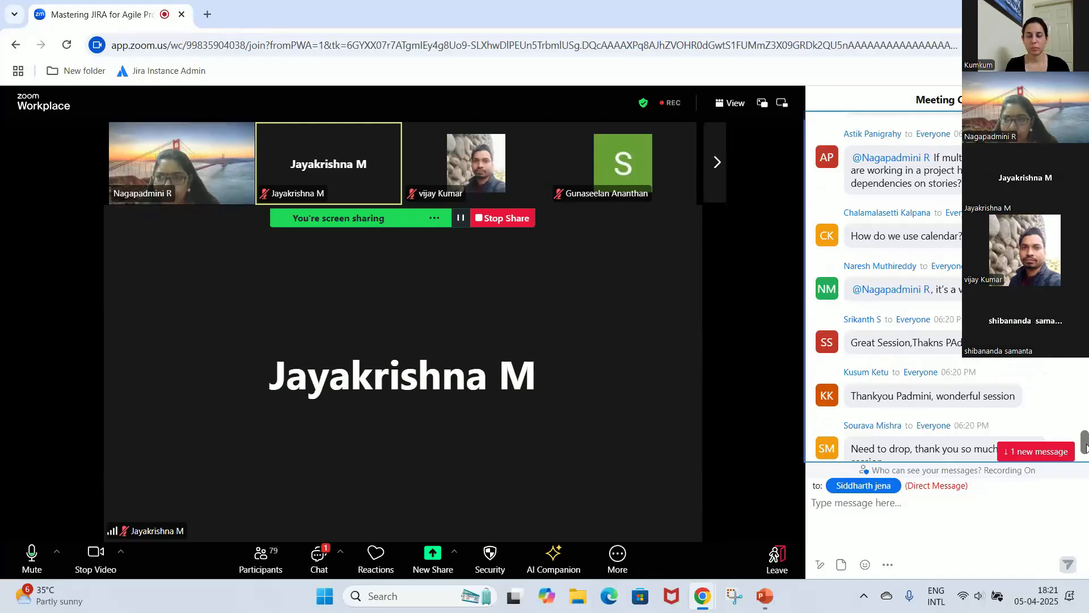
pyautogui.scroll(-4, 1086, 449)
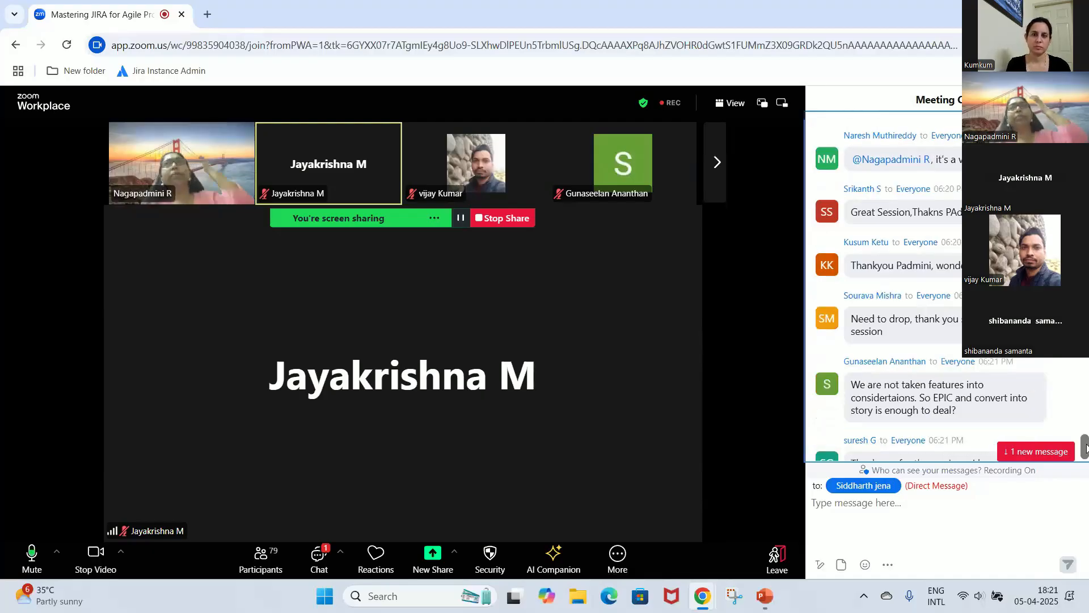
# Return from the meeting chat to Jira and show the eCommerceProject timeline with the Login Functionality epic expanded.
pyautogui.scroll(15, 1086, 449)
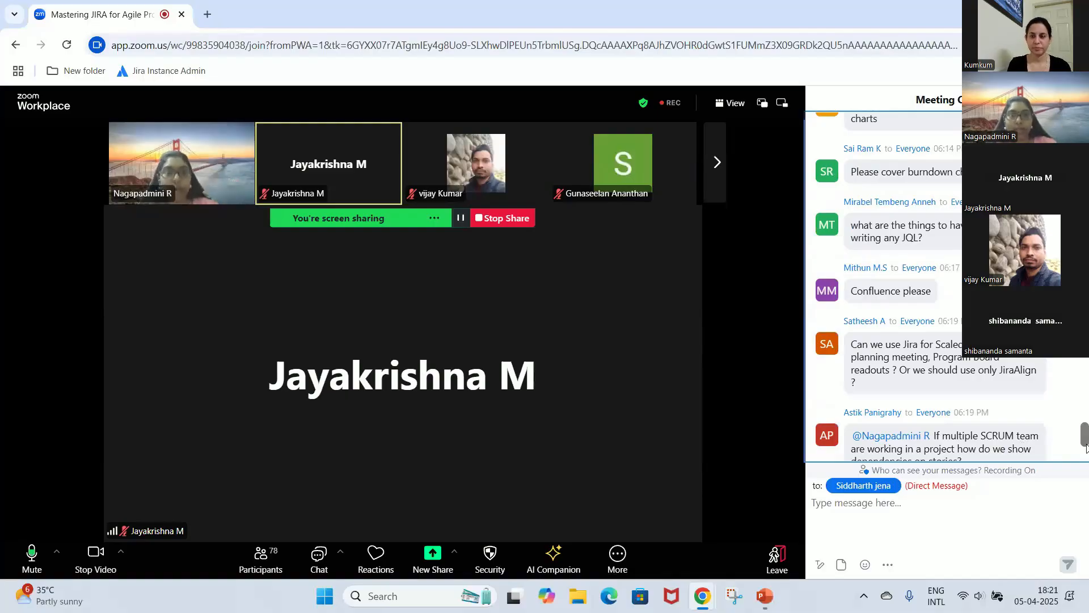
pyautogui.hotkey('alt', 'Tab')
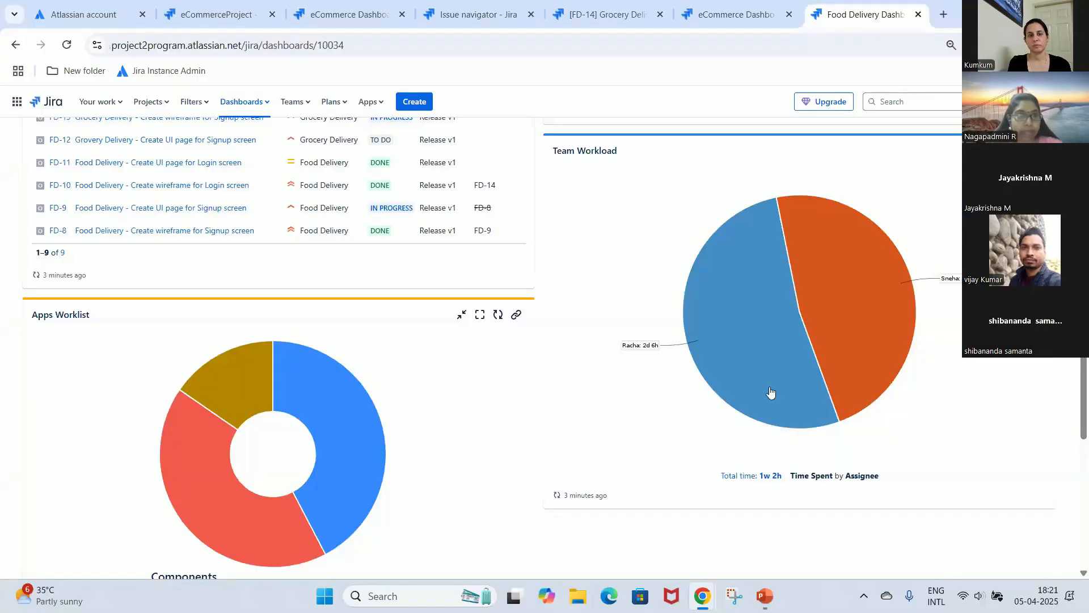
pyautogui.click(216, 14)
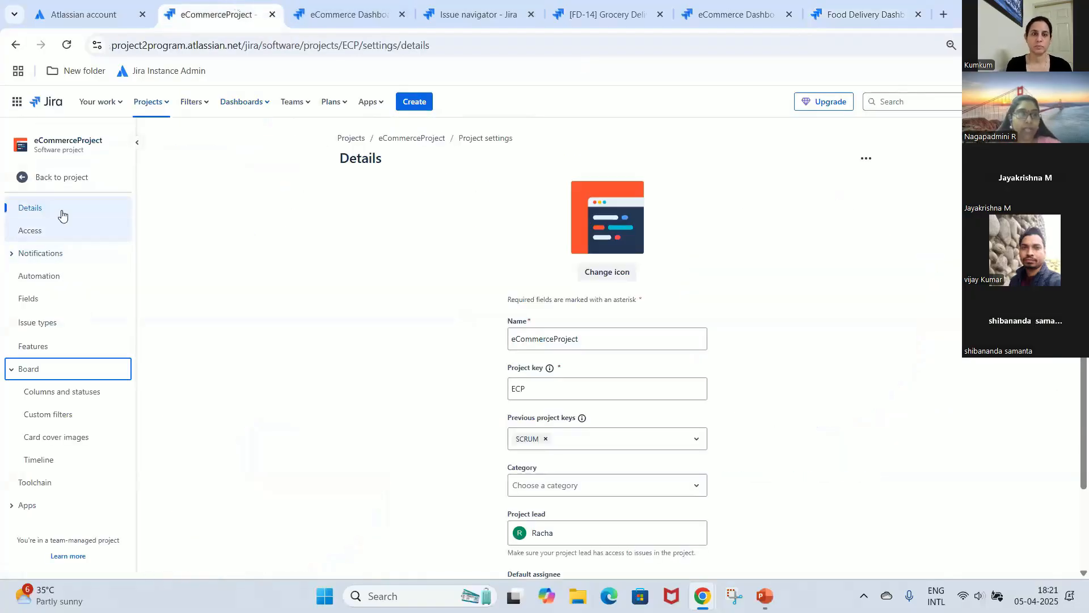
pyautogui.click(74, 177)
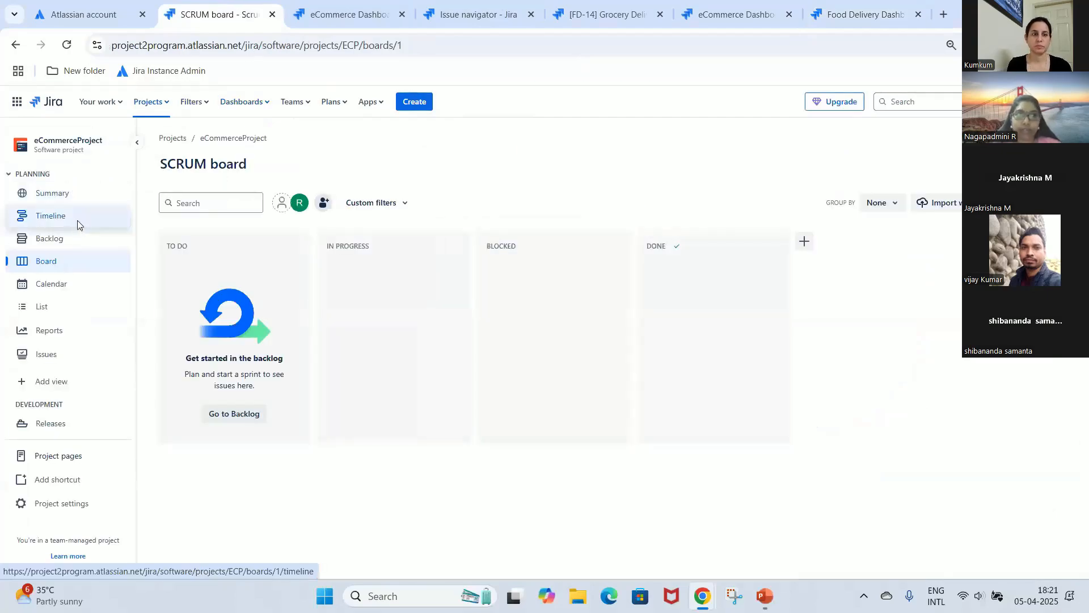
pyautogui.click(77, 221)
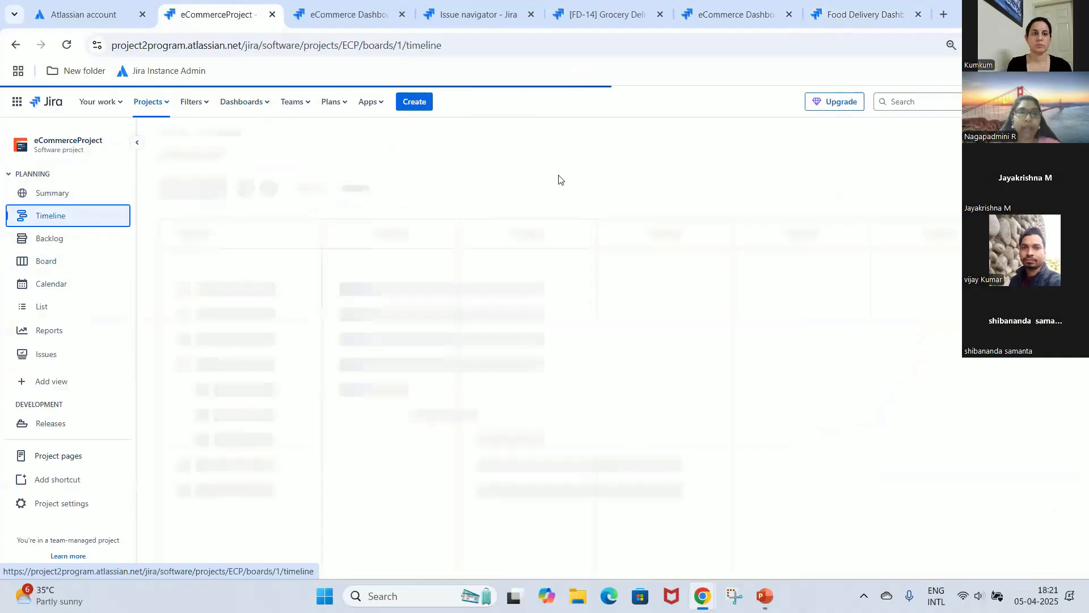
pyautogui.click(184, 298)
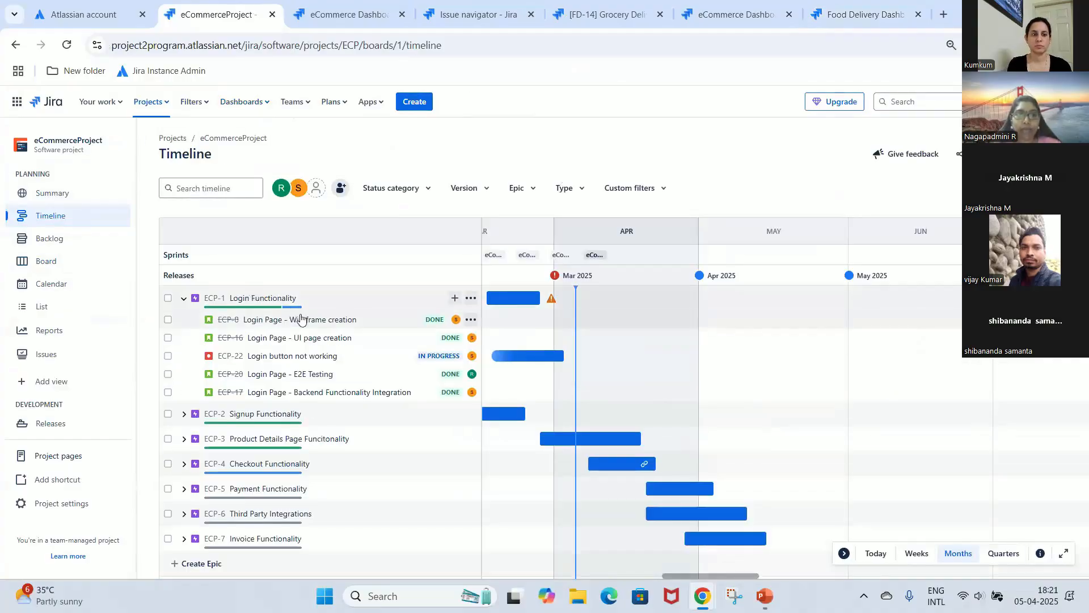
# Inspect the link types and linkable issues offered for the dependencies of ECP-8 Login Page - Wireframe creation, leaving them unchanged.
pyautogui.click(471, 320)
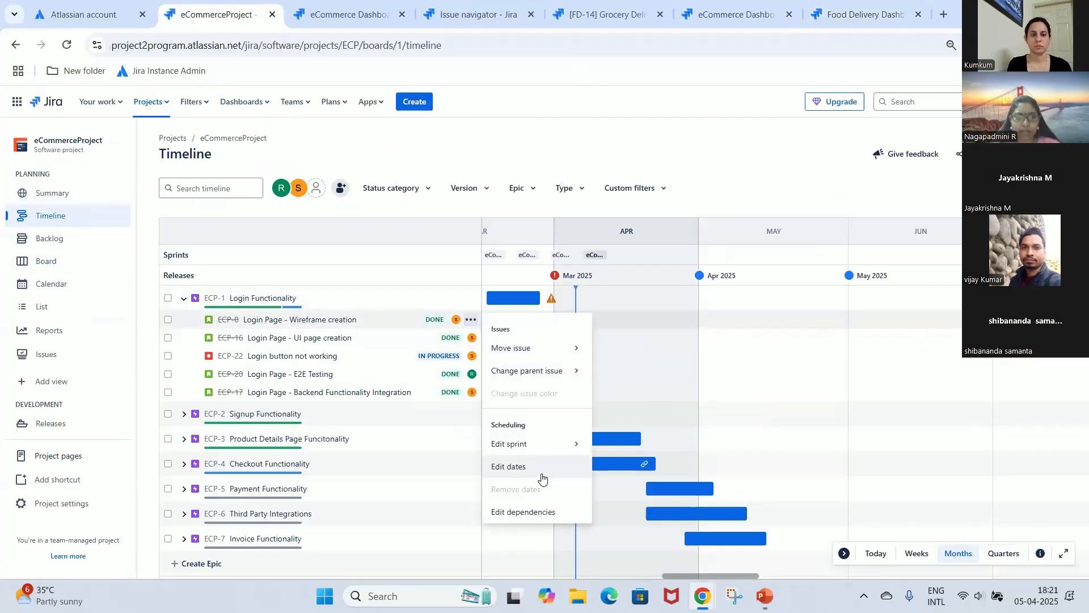
pyautogui.click(544, 512)
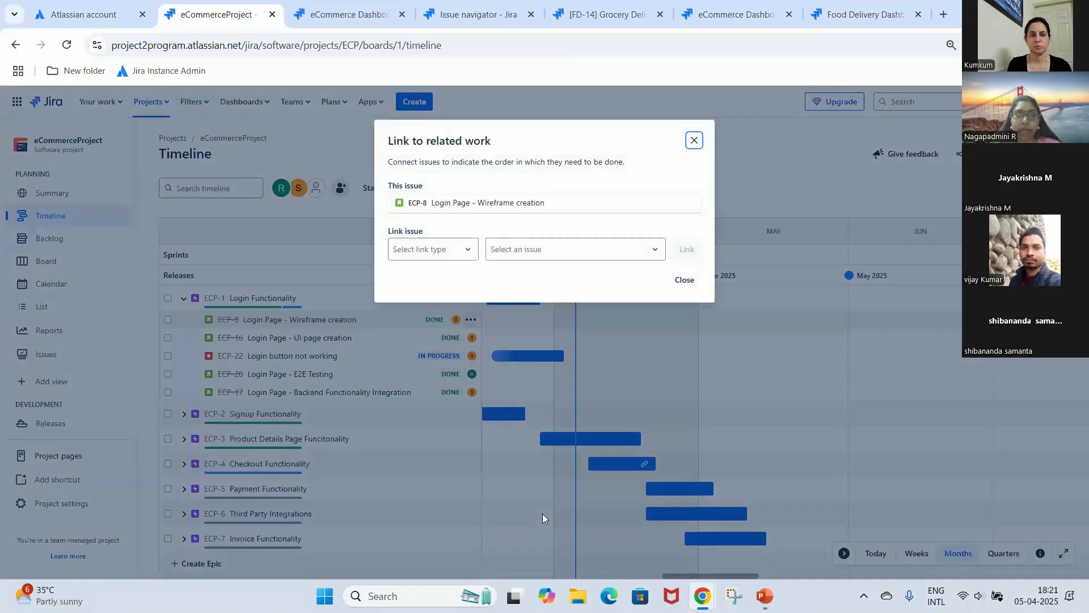
pyautogui.click(455, 257)
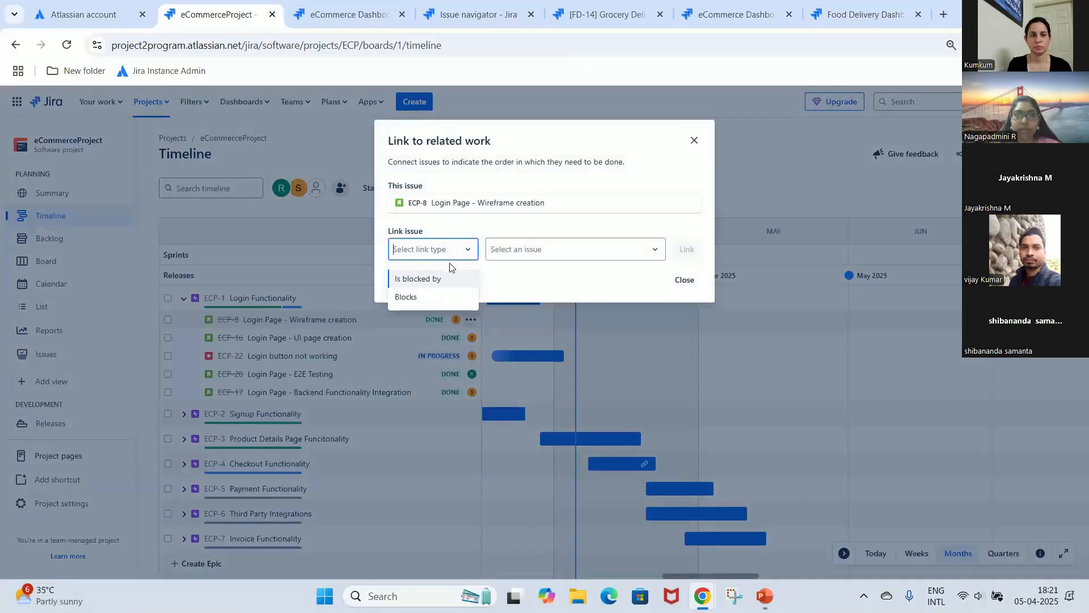
pyautogui.click(534, 253)
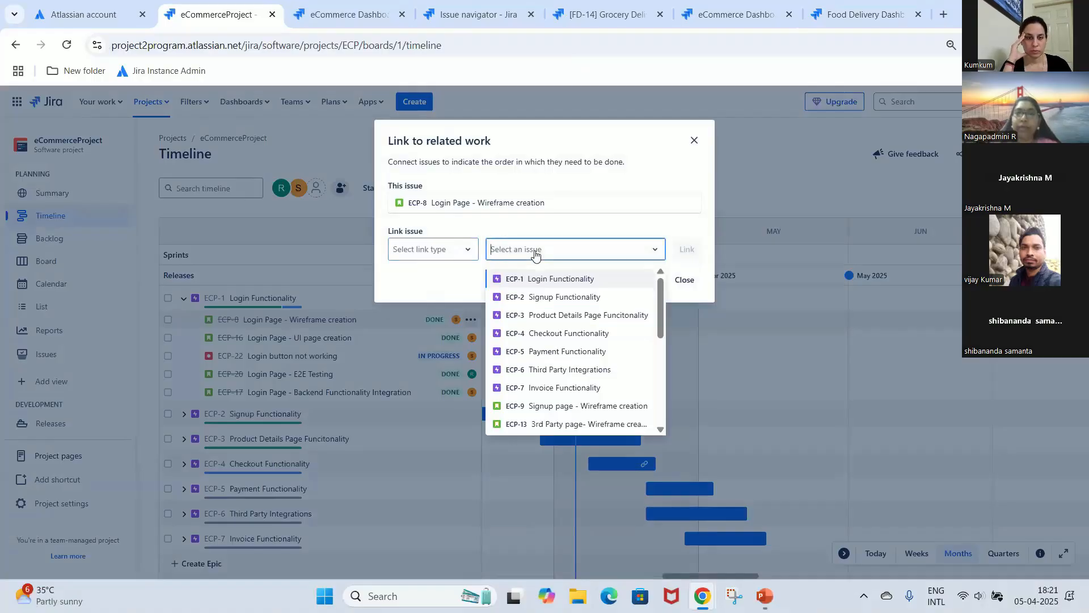
pyautogui.click(459, 260)
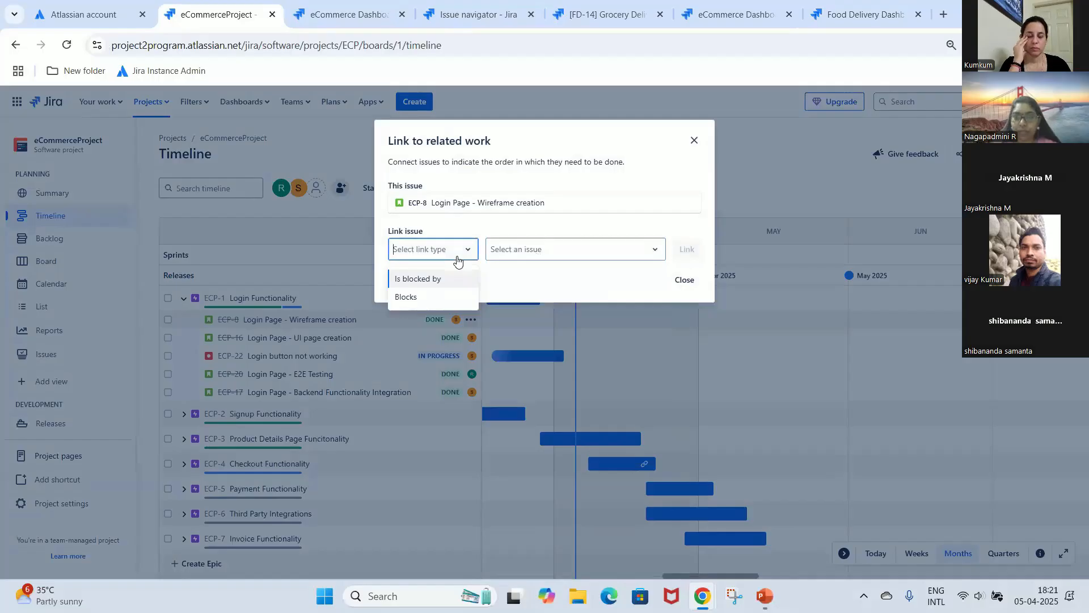
pyautogui.click(695, 141)
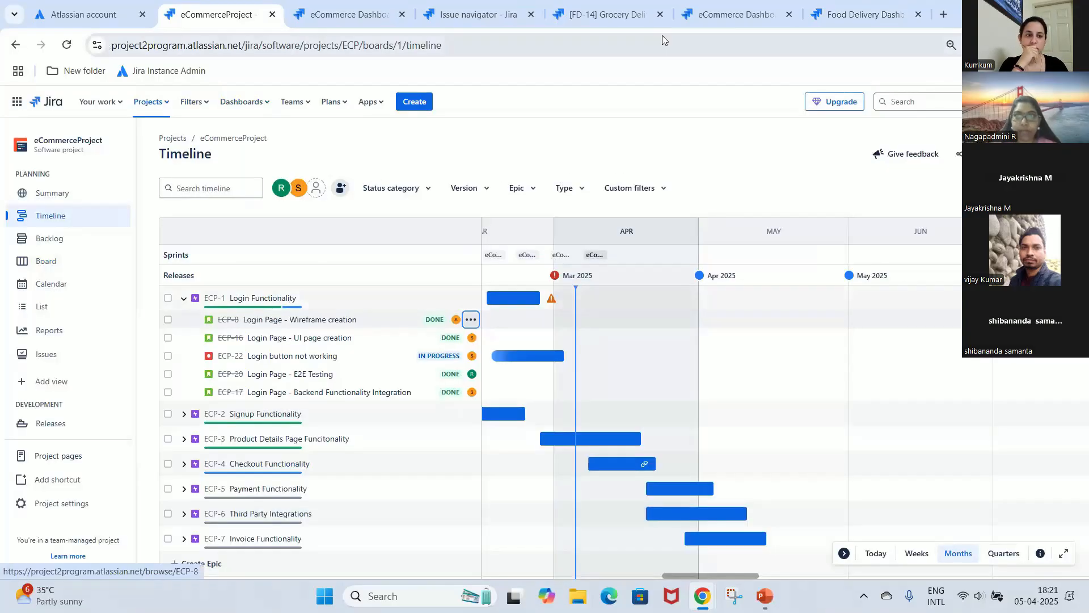
# Link the Food Delivery issue FD-14 to ECP-24 Story-1 with the "is blocked by" relationship.
pyautogui.click(608, 17)
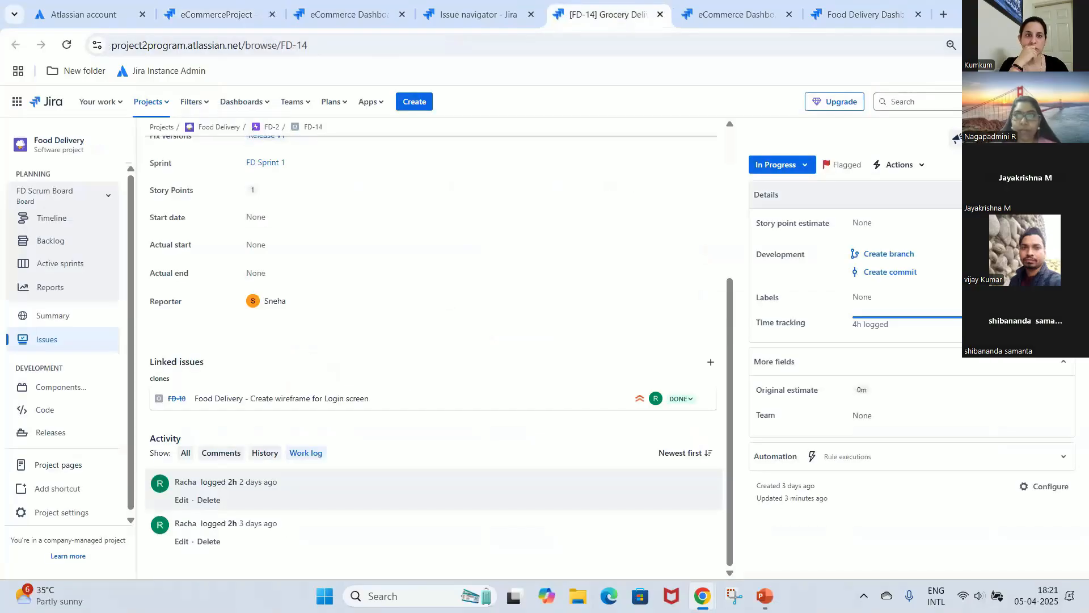
pyautogui.scroll(5, 431, 255)
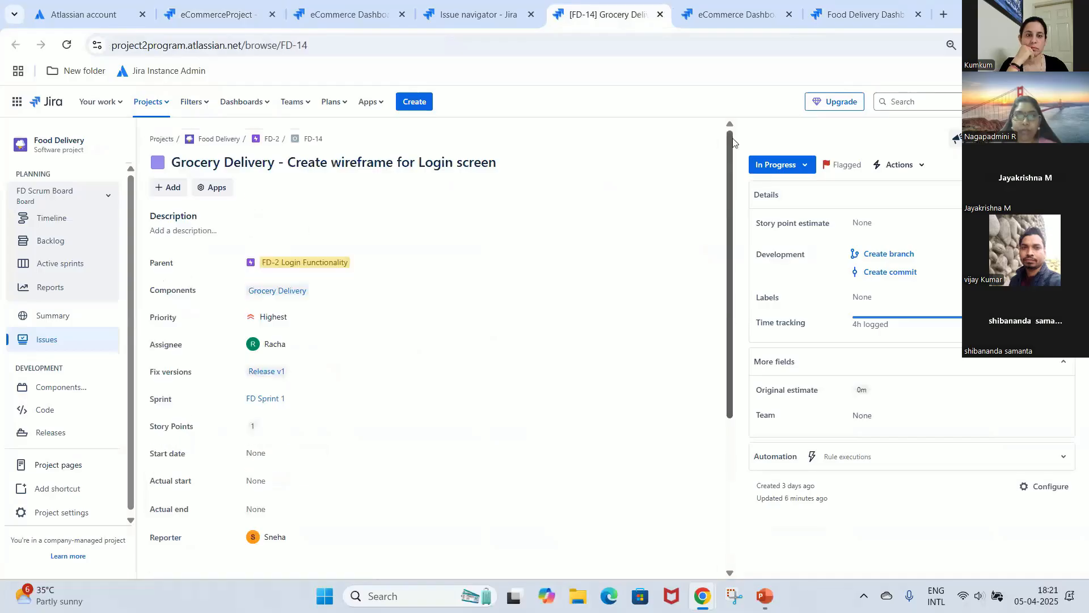
pyautogui.click(180, 193)
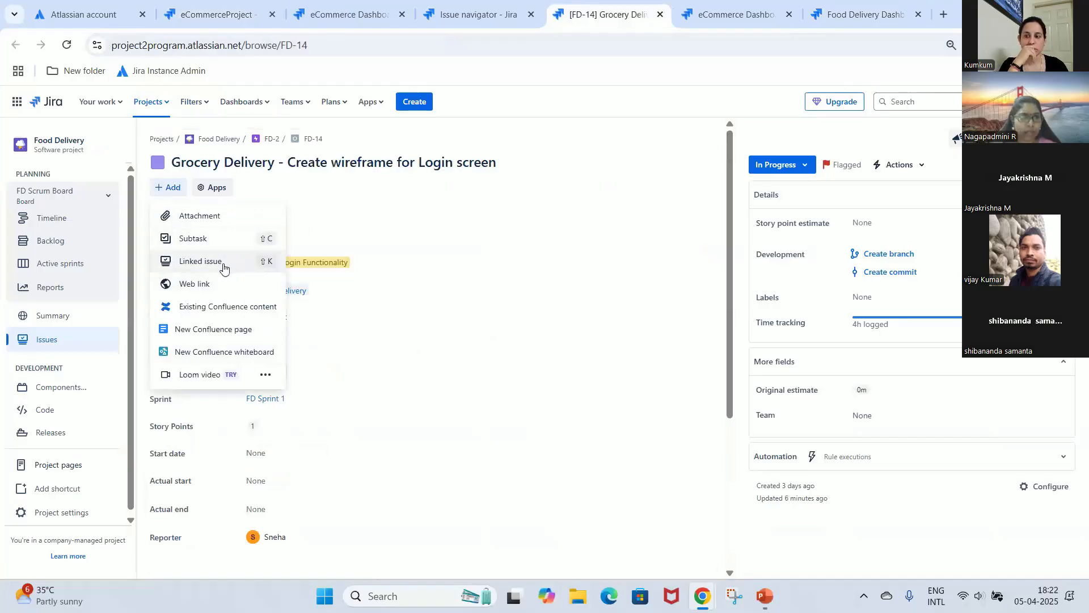
pyautogui.press('Escape')
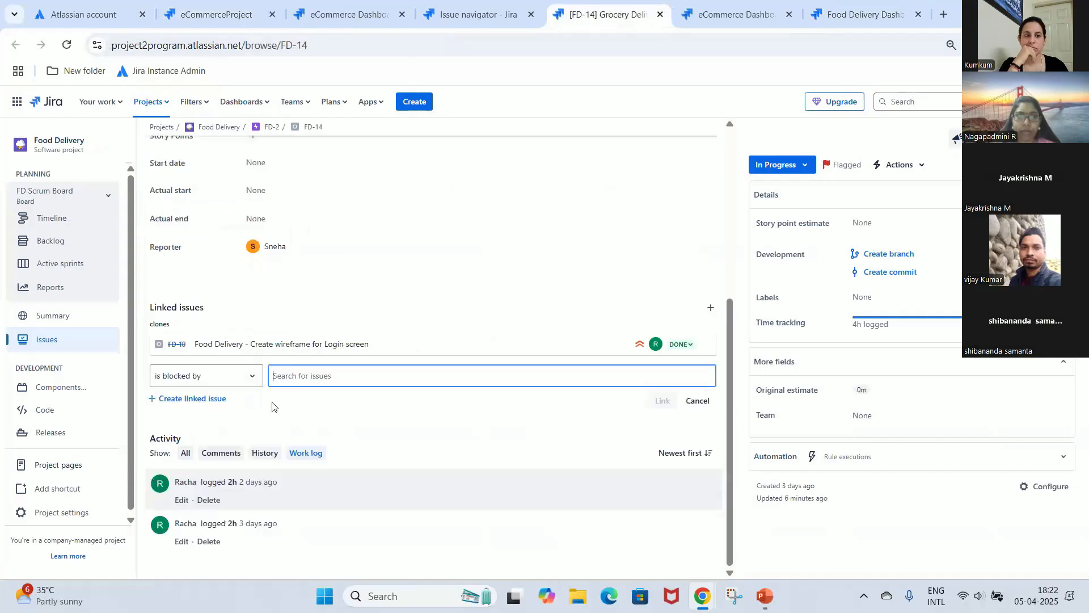
pyautogui.click(253, 382)
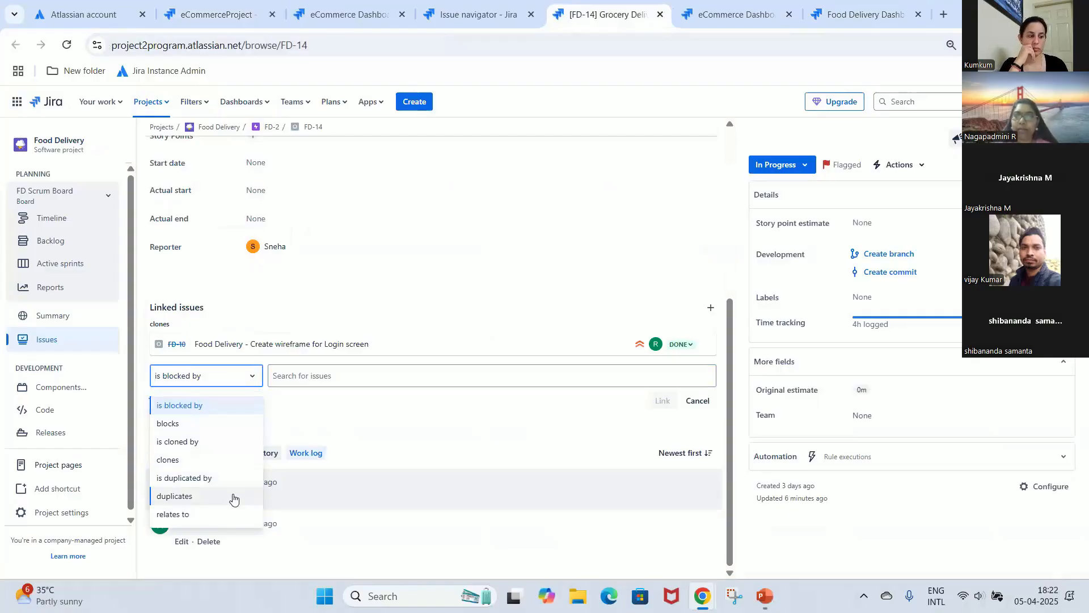
pyautogui.click(348, 376)
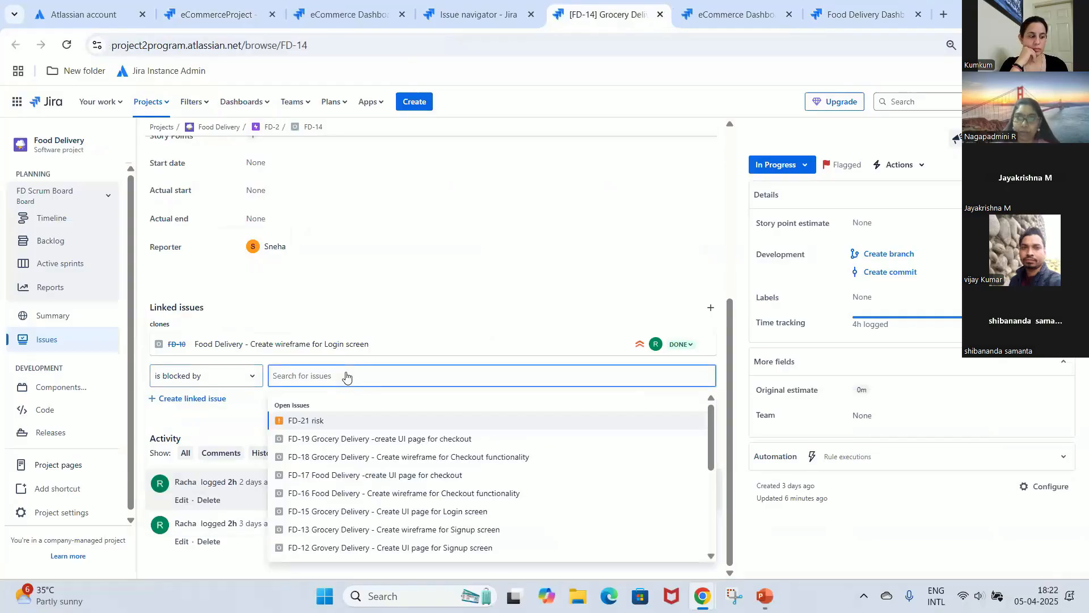
pyautogui.write('ECP')
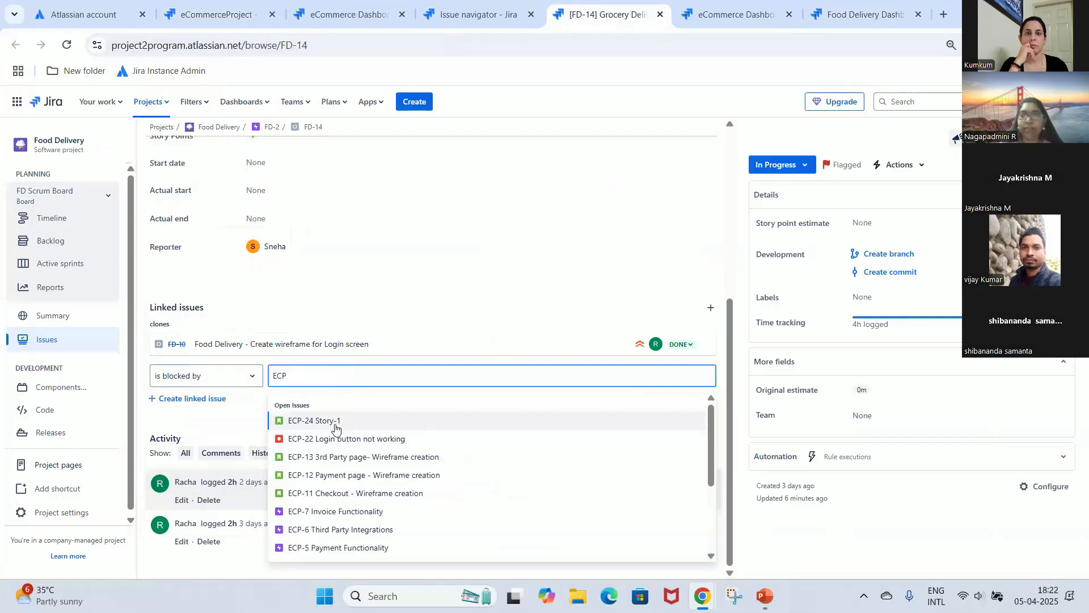
pyautogui.click(335, 423)
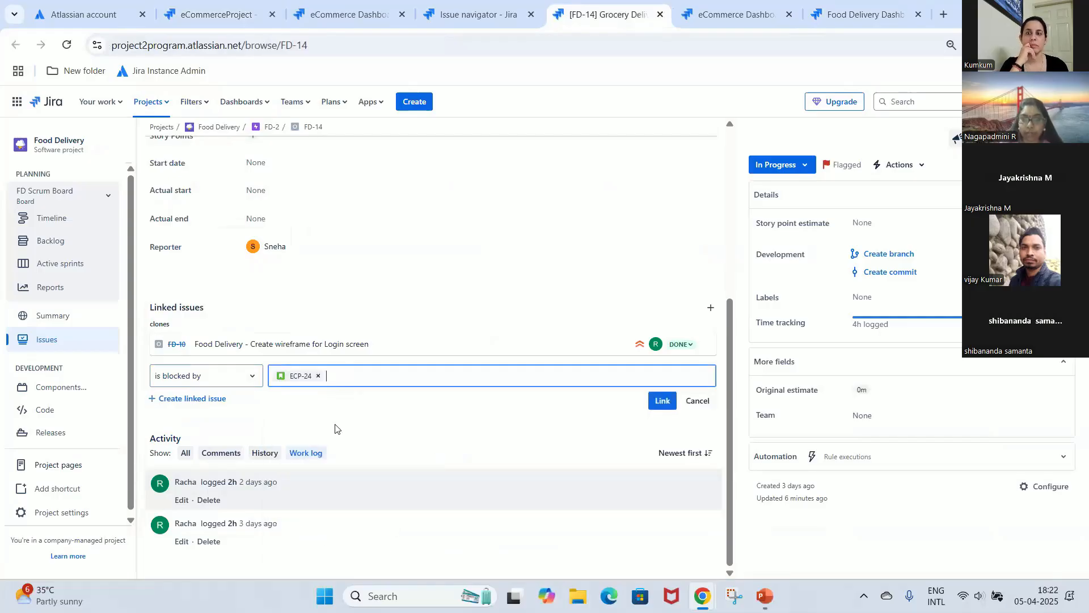
pyautogui.click(669, 406)
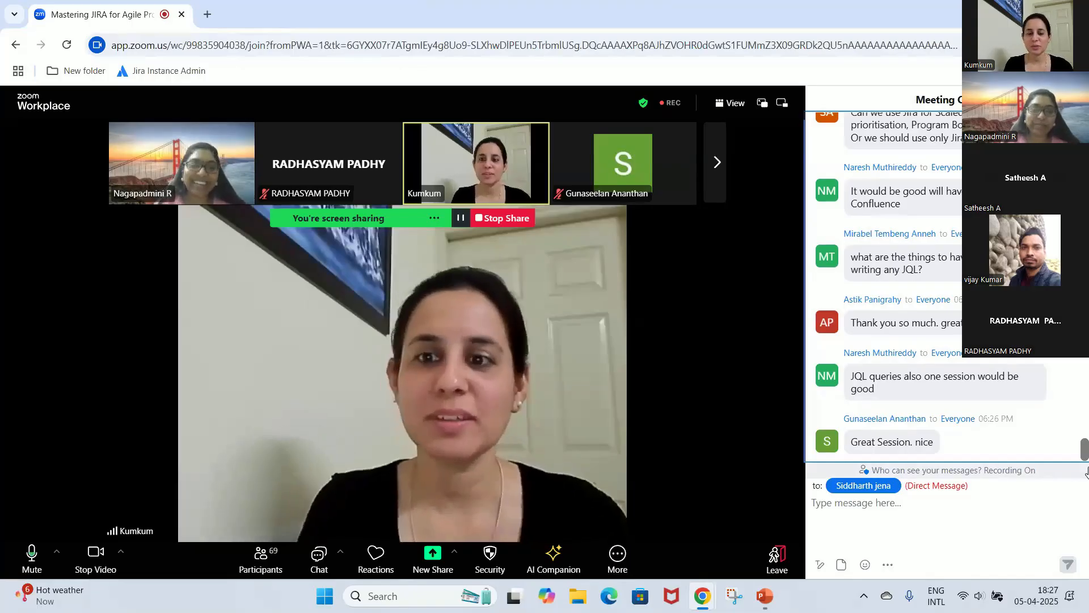
# Switch to the PowerPoint slide show, present the closing contact slide with the QR code, and end the show.
pyautogui.moveTo(766, 605)
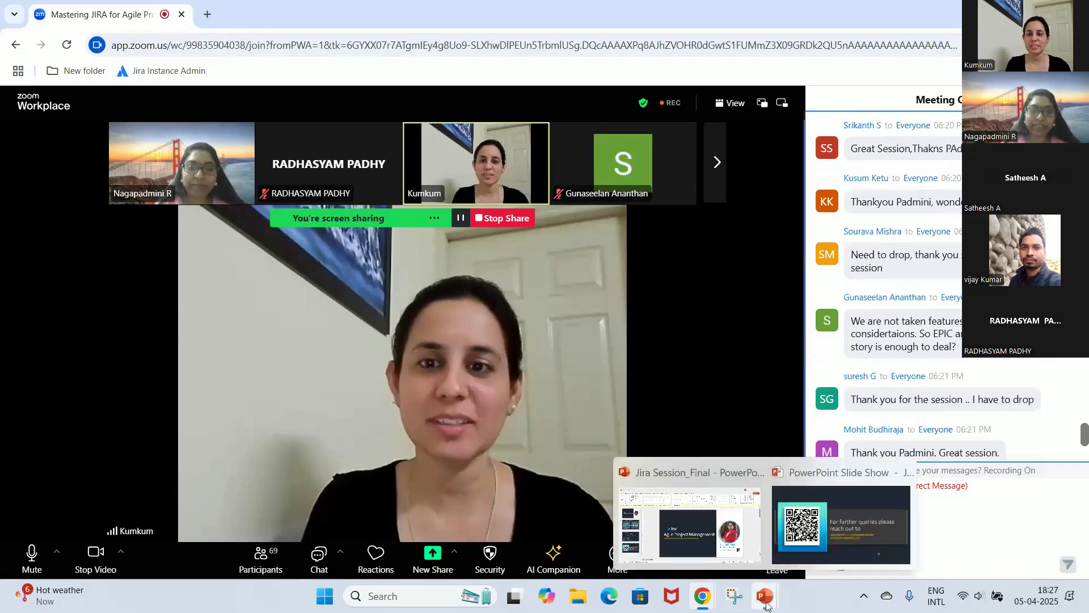
pyautogui.click(799, 547)
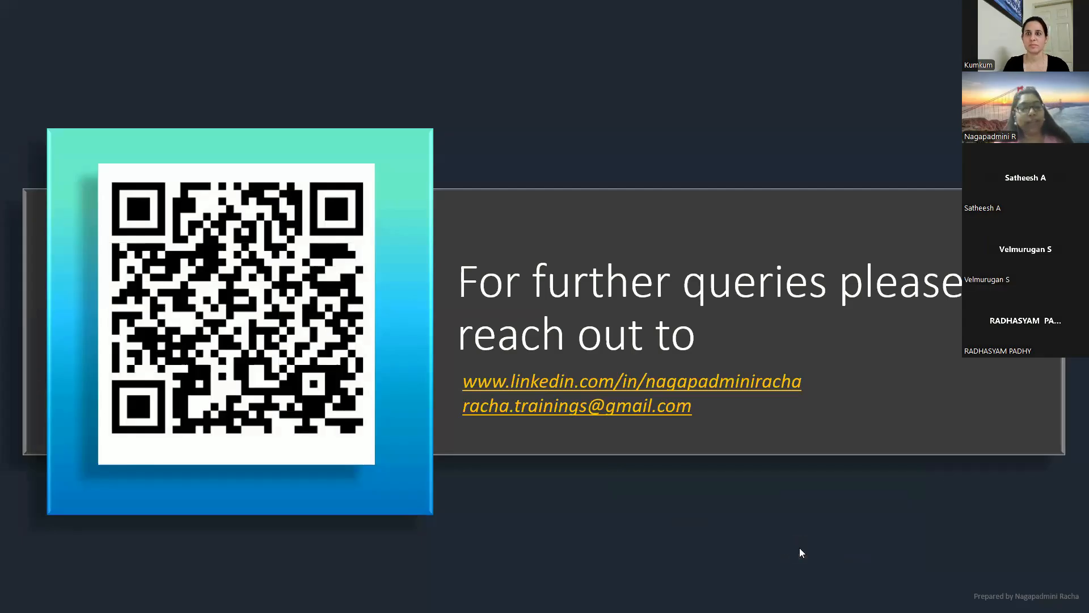
pyautogui.press('Escape')
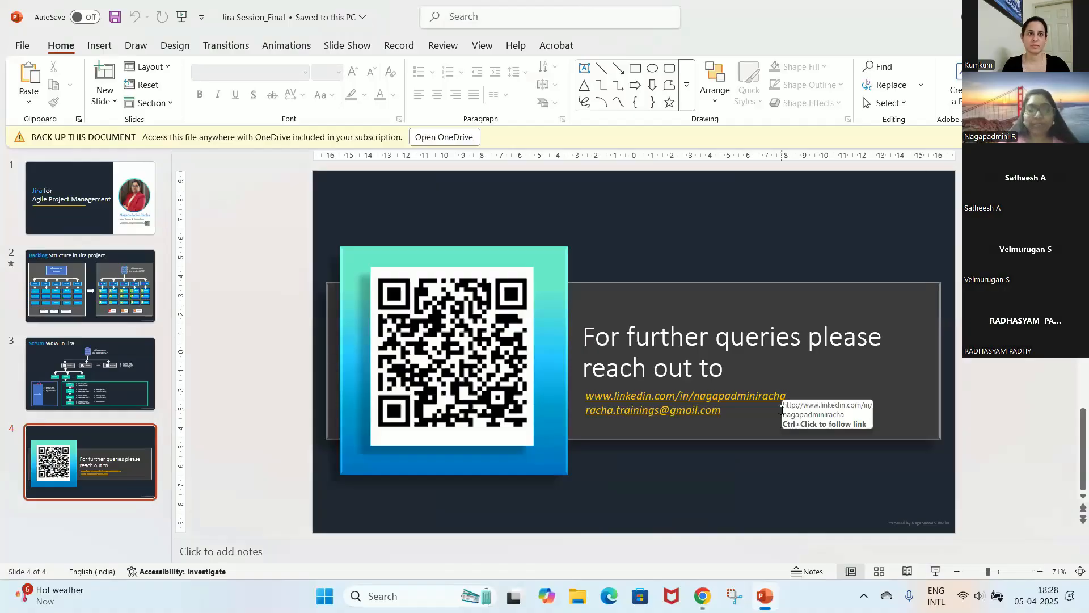
# Switch back to the Zoom meeting window and stop sharing the screen.
pyautogui.moveTo(707, 594)
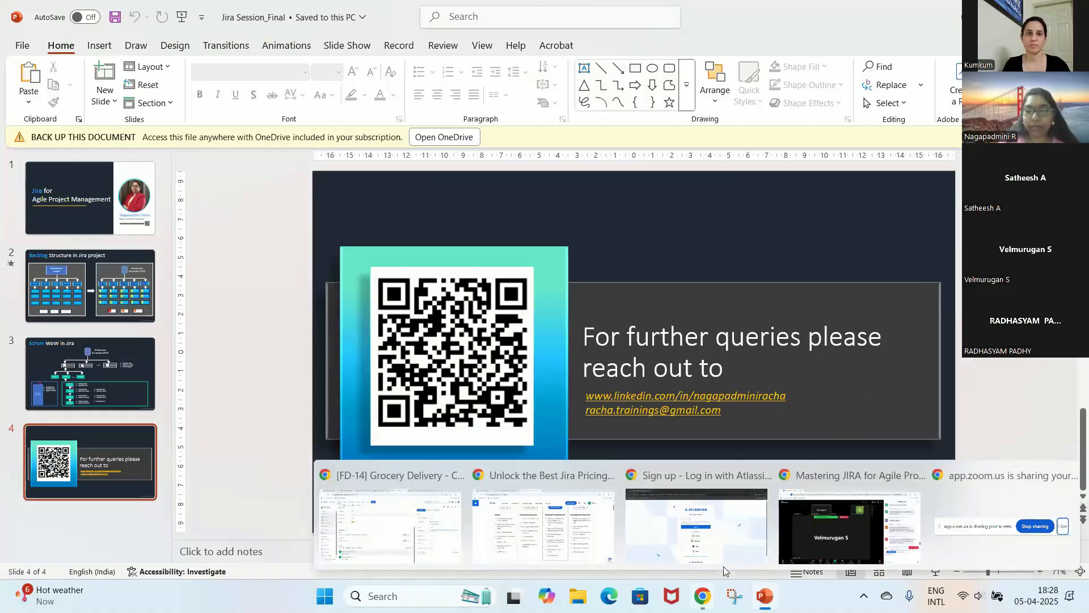
pyautogui.click(849, 524)
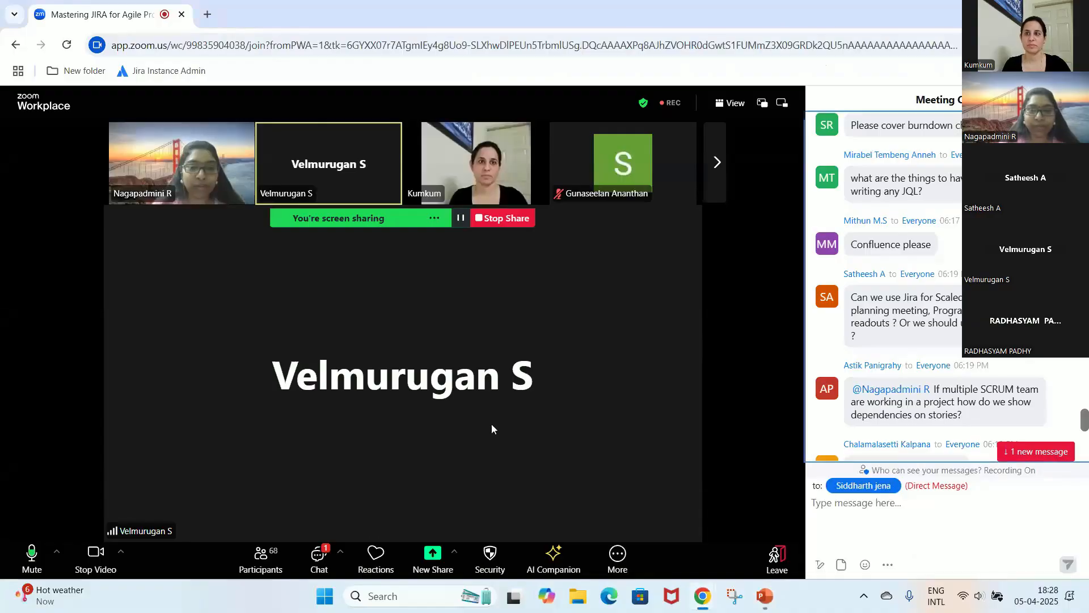
pyautogui.click(427, 566)
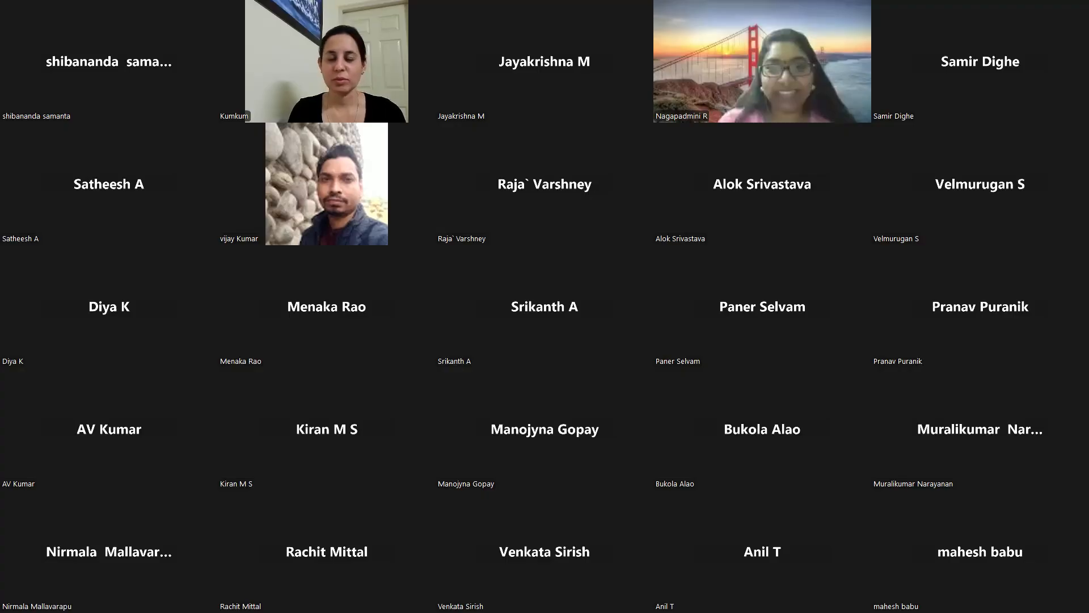